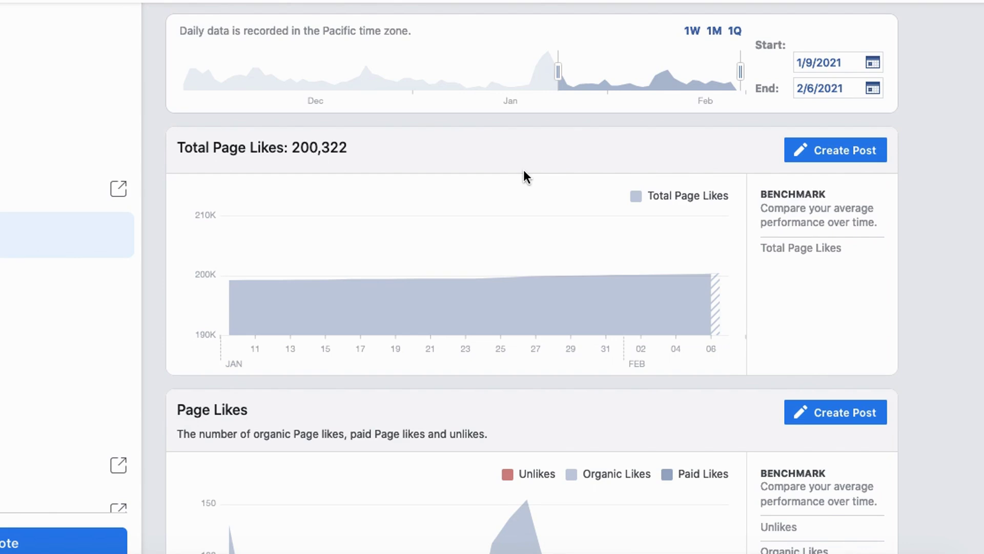
- Set the start date of the Page likes insights range to May 1, 2019
{"action": "mouse_move", "coordinate": [320, 107]}
{"action": "left_mouse_down"}
{"action": "mouse_move", "coordinate": [245, 180]}
{"action": "mouse_move", "coordinate": [331, 124]}
{"action": "left_mouse_up"}
{"action": "left_click", "coordinate": [873, 63]}
{"action": "left_click", "coordinate": [813, 92]}
{"action": "left_click", "coordinate": [813, 92]}
{"action": "left_click", "coordinate": [813, 92]}
{"action": "left_click", "coordinate": [813, 92]}
{"action": "left_click", "coordinate": [813, 92]}
{"action": "left_click", "coordinate": [813, 92]}
{"action": "left_click", "coordinate": [813, 93]}
{"action": "left_click", "coordinate": [813, 92]}
{"action": "left_click", "coordinate": [813, 92]}
{"action": "left_click", "coordinate": [813, 92]}
{"action": "left_click", "coordinate": [813, 92]}
{"action": "left_click", "coordinate": [813, 92]}
{"action": "left_click", "coordinate": [813, 92]}
{"action": "left_click", "coordinate": [813, 92]}
{"action": "left_click", "coordinate": [813, 92]}
{"action": "left_click", "coordinate": [813, 92]}
{"action": "left_click", "coordinate": [813, 92]}
{"action": "left_click", "coordinate": [813, 93]}
{"action": "left_click", "coordinate": [813, 92]}
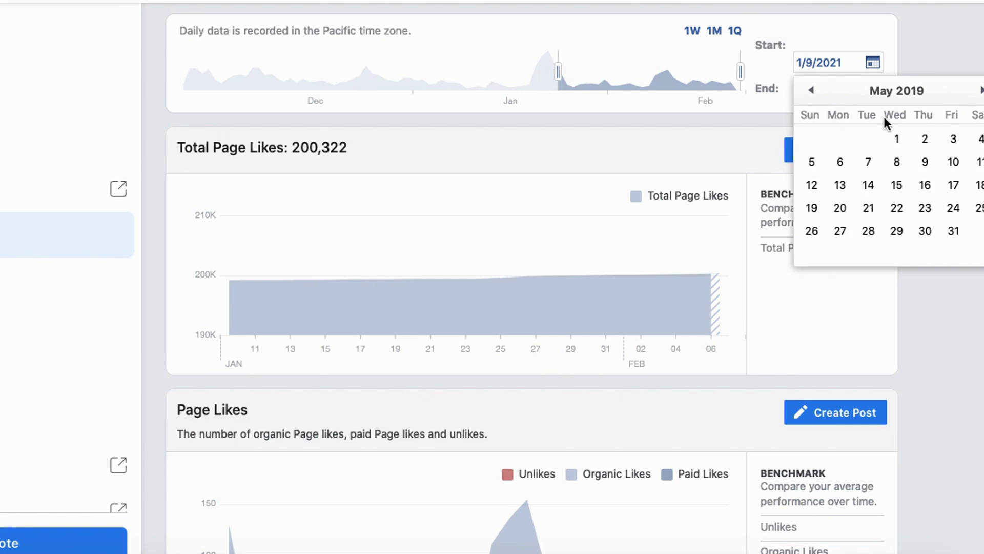
{"action": "left_click", "coordinate": [897, 139]}
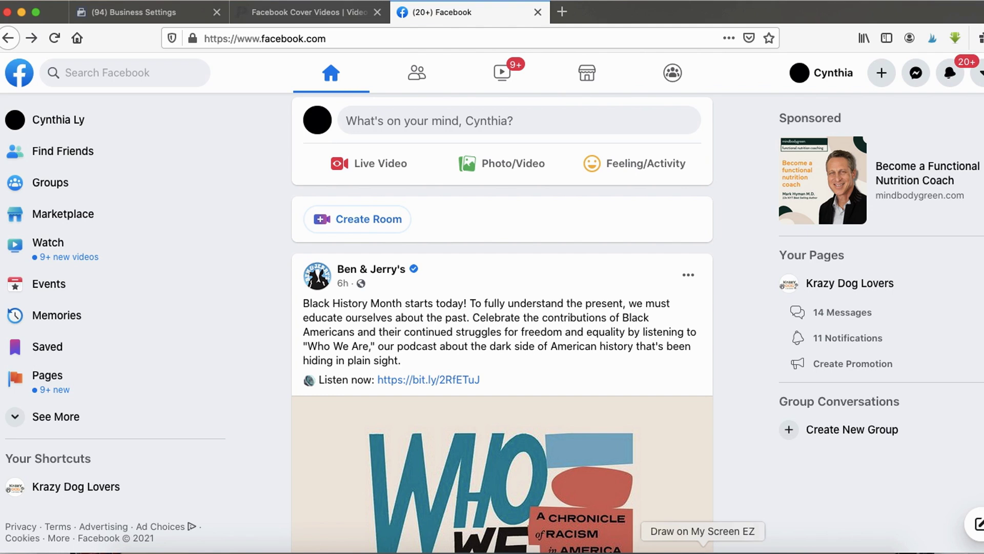
- Start creating a new Facebook Page from the home feed
{"action": "left_click", "coordinate": [702, 549]}
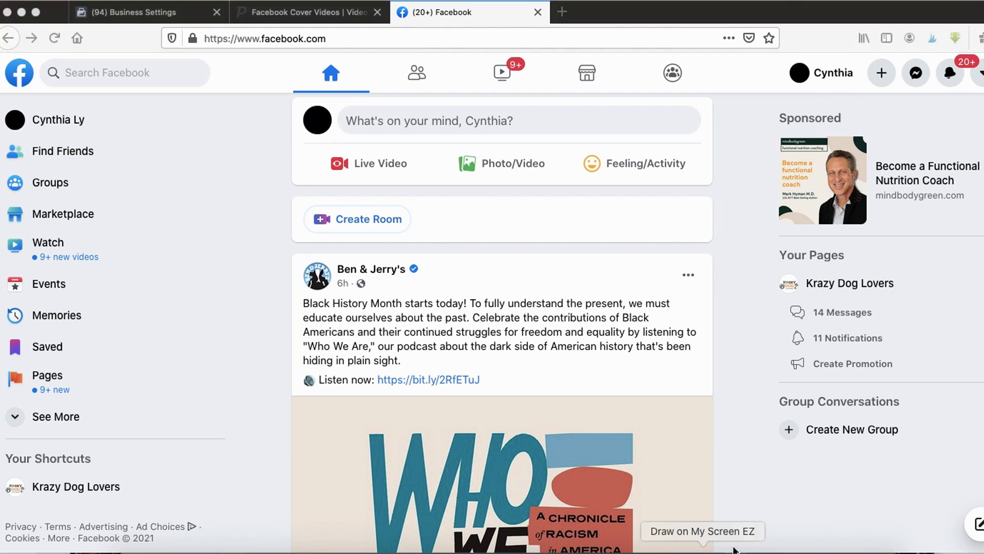
{"action": "mouse_move", "coordinate": [892, 54]}
{"action": "left_mouse_down"}
{"action": "mouse_move", "coordinate": [855, 66]}
{"action": "mouse_move", "coordinate": [896, 59]}
{"action": "mouse_move", "coordinate": [897, 91]}
{"action": "mouse_move", "coordinate": [904, 73]}
{"action": "left_mouse_up"}
{"action": "key", "text": "Escape"}
{"action": "left_click", "coordinate": [885, 75]}
{"action": "left_click", "coordinate": [885, 75]}
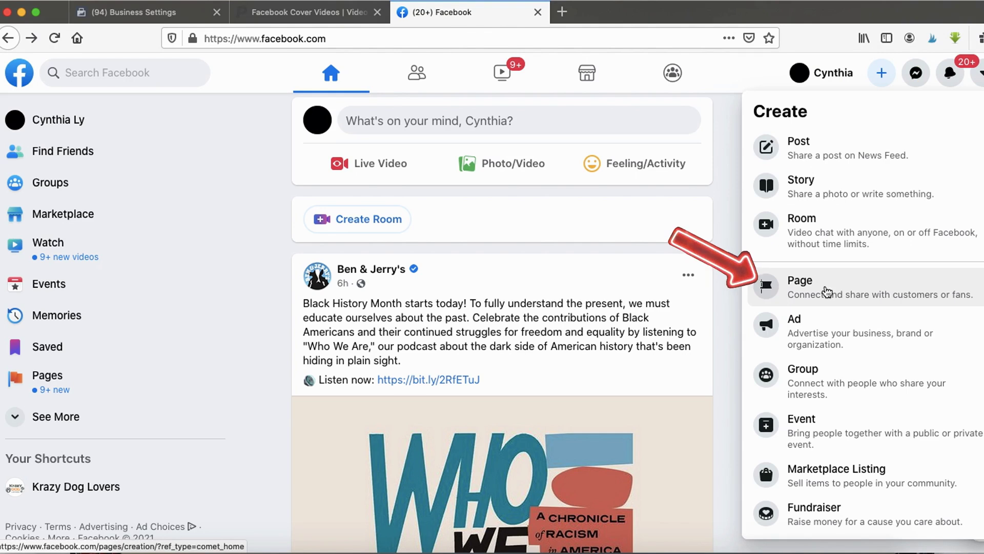
{"action": "left_click", "coordinate": [798, 292]}
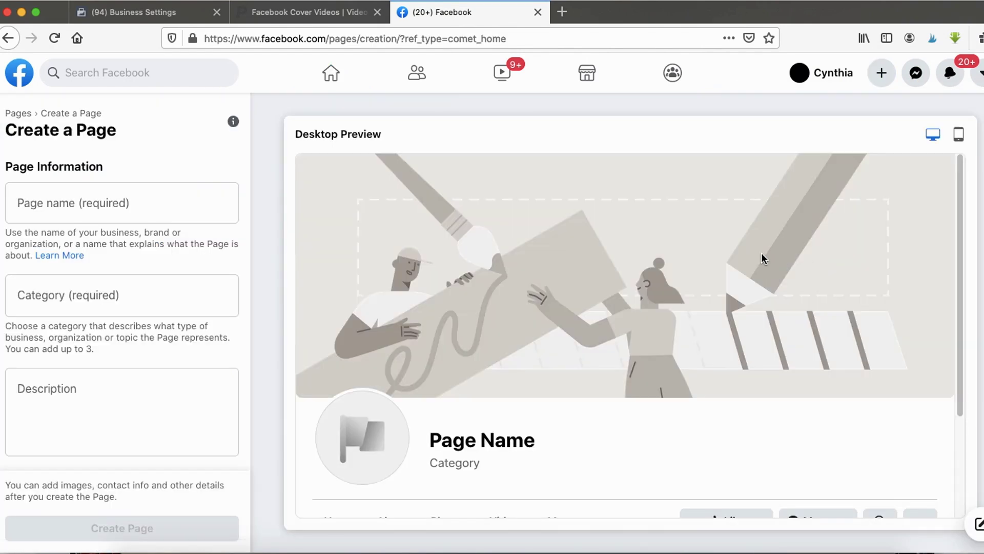
{"action": "left_click", "coordinate": [703, 537]}
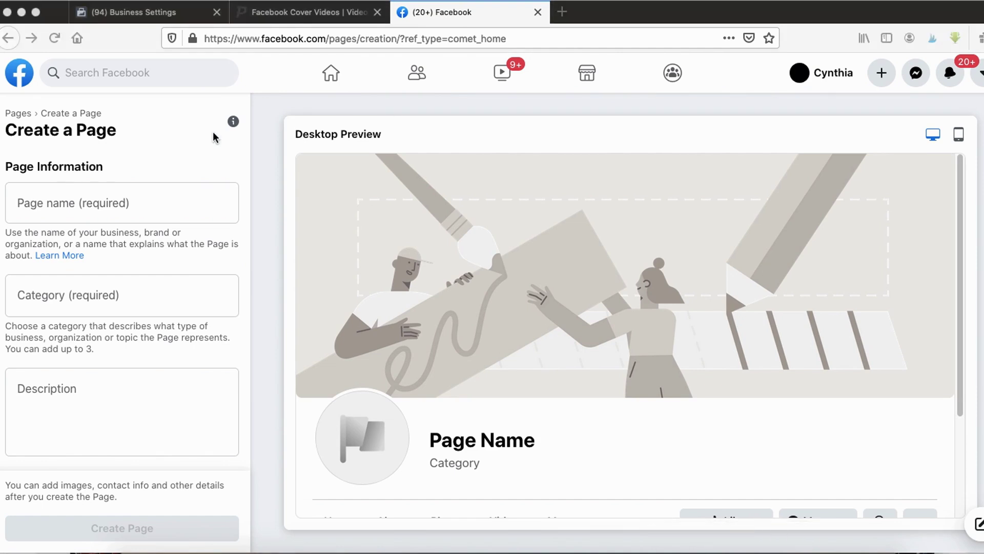
{"action": "left_click_drag", "start_coordinate": [21, 216], "coordinate": [73, 217]}
{"action": "left_click_drag", "start_coordinate": [20, 310], "coordinate": [89, 320]}
{"action": "left_click_drag", "start_coordinate": [10, 412], "coordinate": [105, 414]}
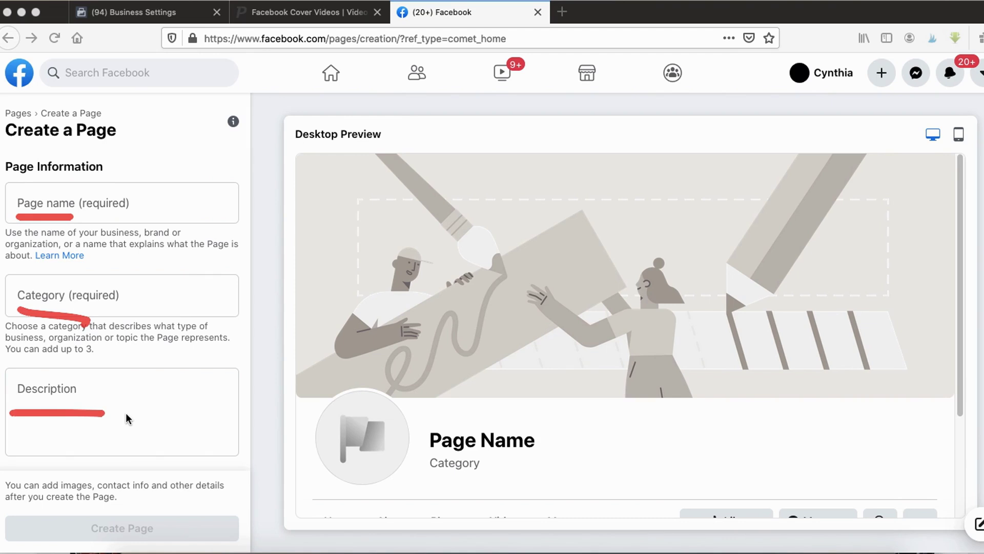
{"action": "key", "text": "Escape"}
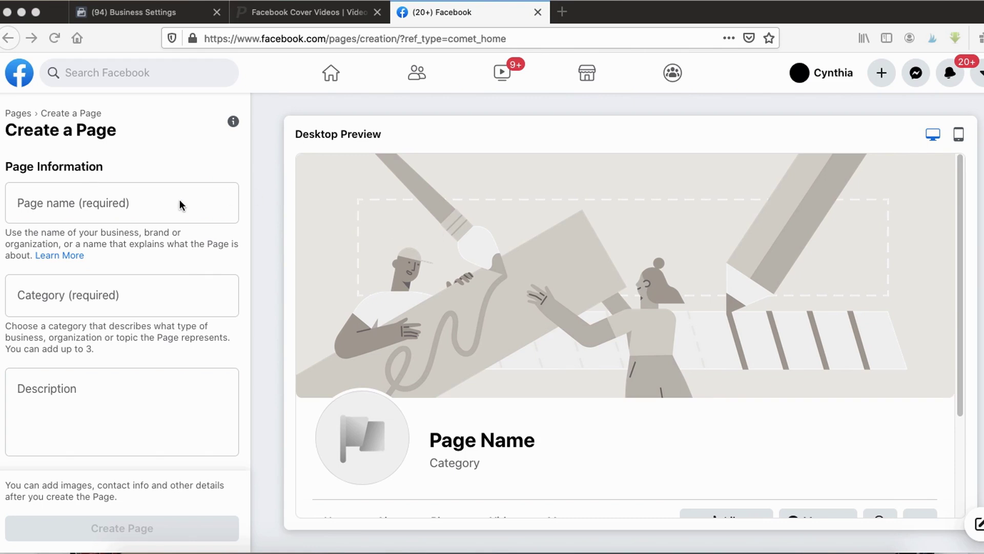
- Name the new Page "Coffee Time Shop"
{"action": "left_click", "coordinate": [68, 203]}
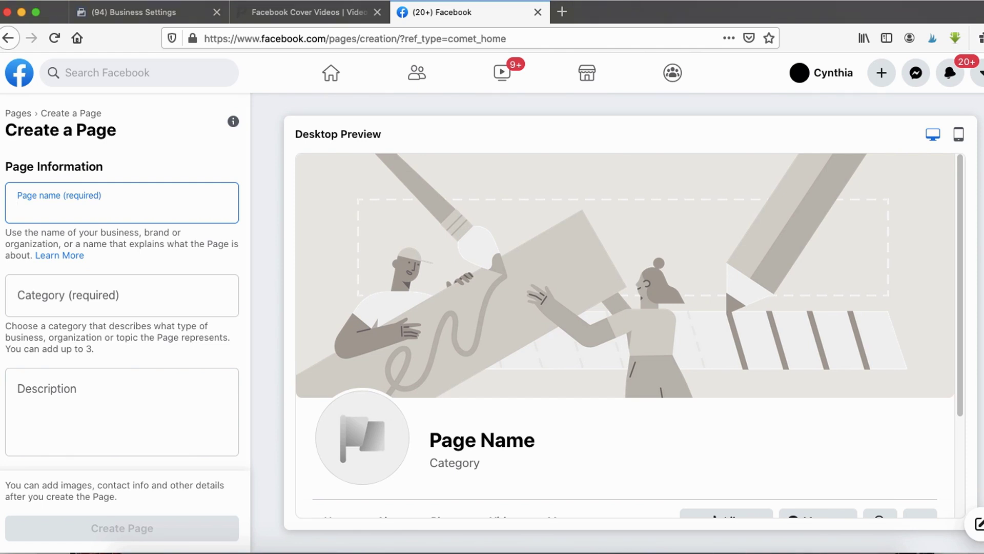
{"action": "type", "text": "Coffee Time"}
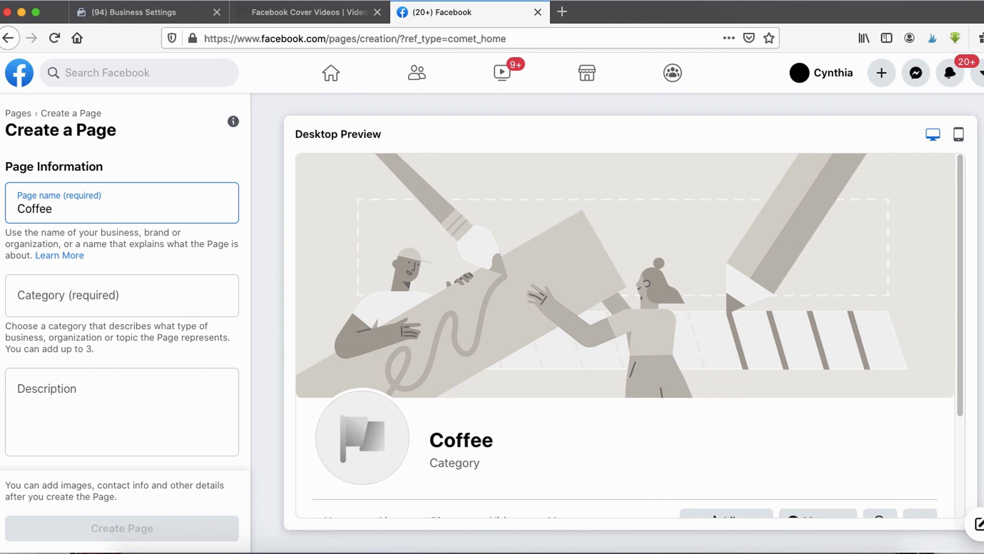
{"action": "type", "text": " Shop"}
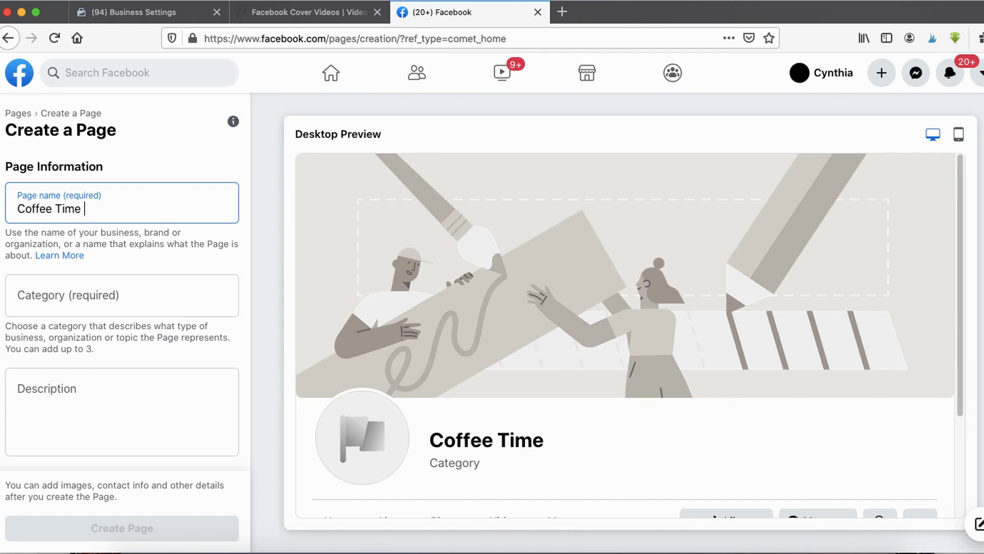
{"action": "left_click", "coordinate": [163, 262]}
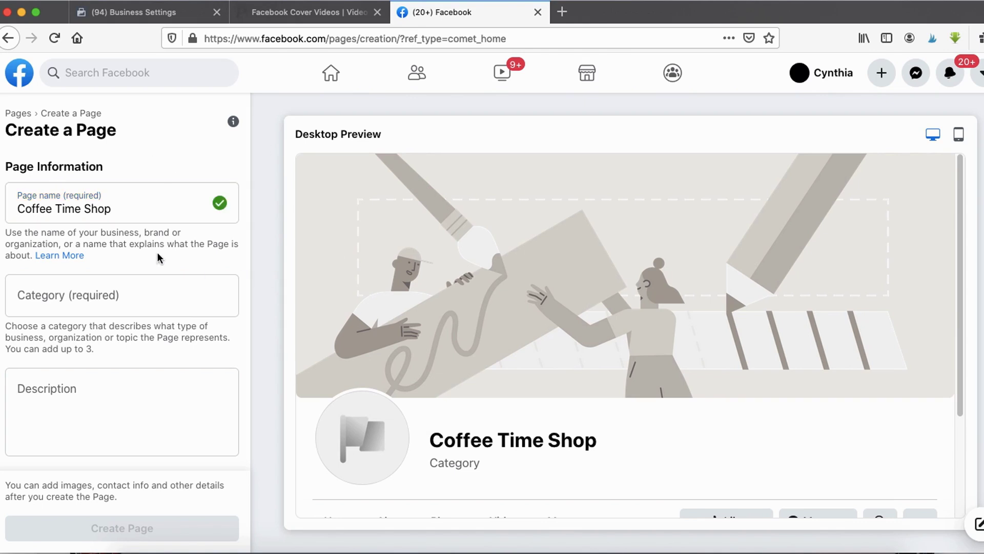
- Search the Page categories for "coffee" and add Coffee Shop as the first category
{"action": "left_click", "coordinate": [96, 296]}
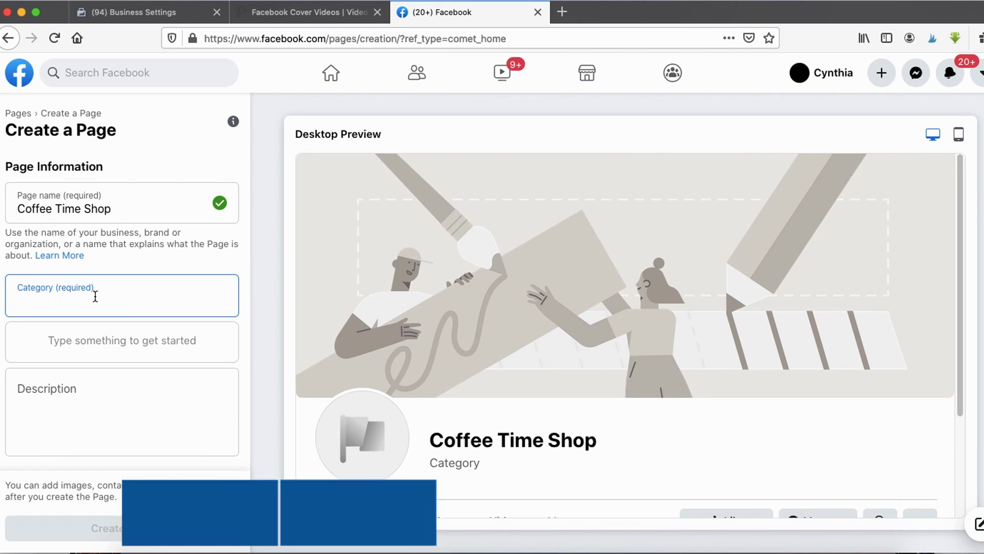
{"action": "left_click", "coordinate": [138, 255]}
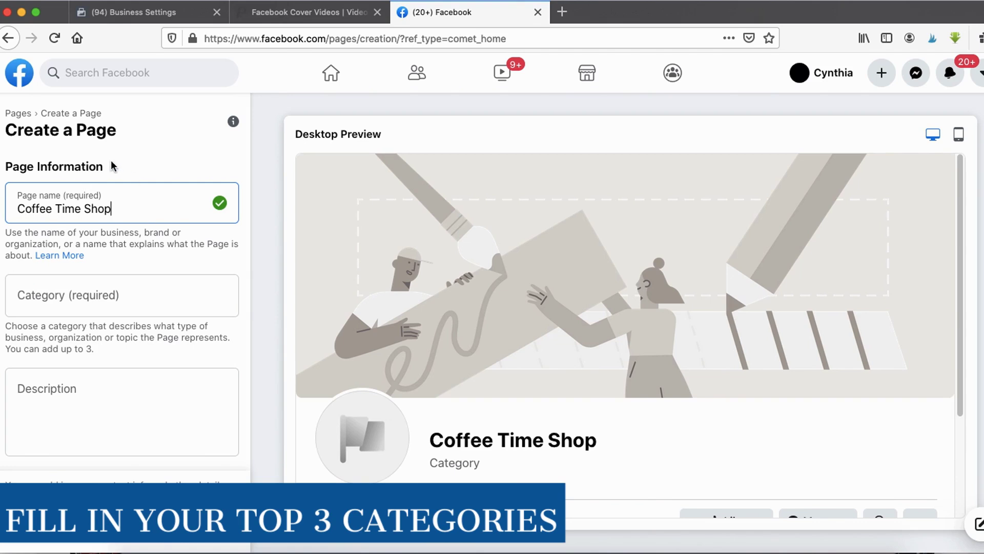
{"action": "left_click", "coordinate": [92, 304]}
{"action": "left_click", "coordinate": [144, 268]}
{"action": "left_click", "coordinate": [93, 304]}
{"action": "type", "text": "coffee"}
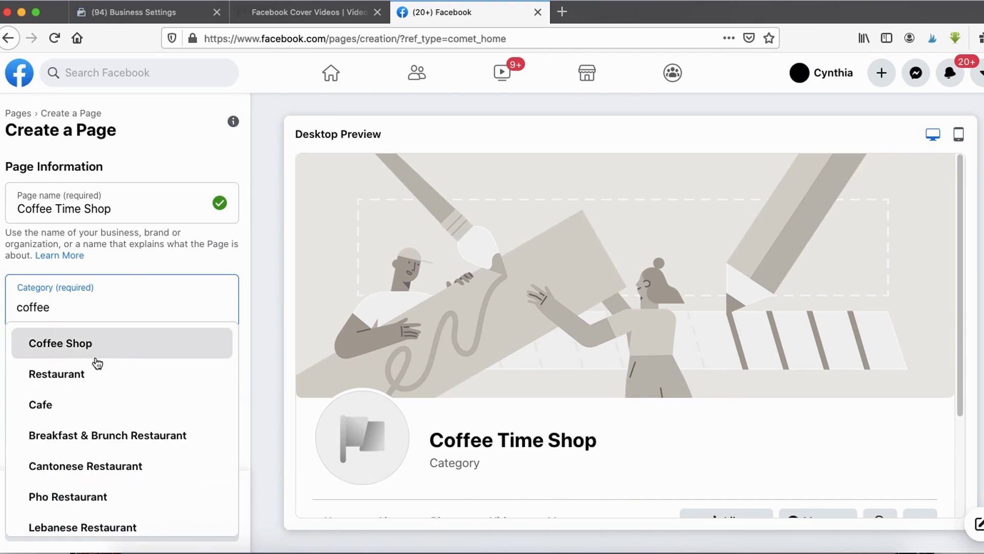
{"action": "scroll", "coordinate": [120, 386], "scroll_direction": "down", "scroll_amount": 3}
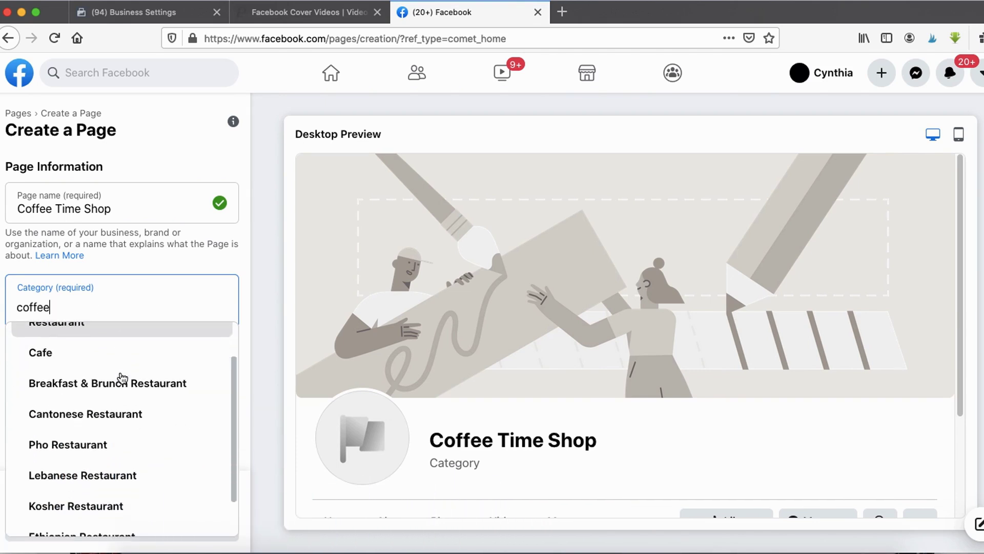
{"action": "scroll", "coordinate": [119, 384], "scroll_direction": "up", "scroll_amount": 3}
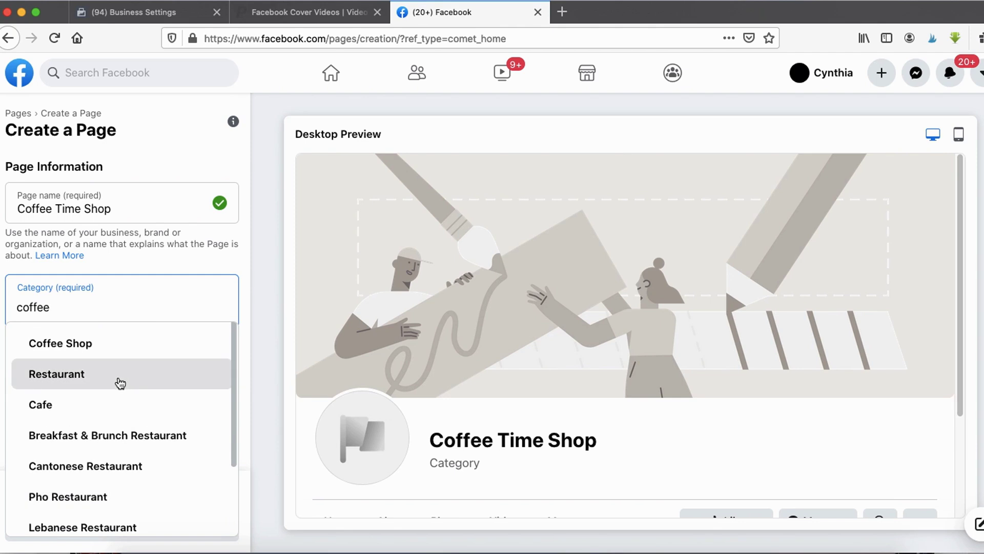
{"action": "left_click", "coordinate": [111, 348]}
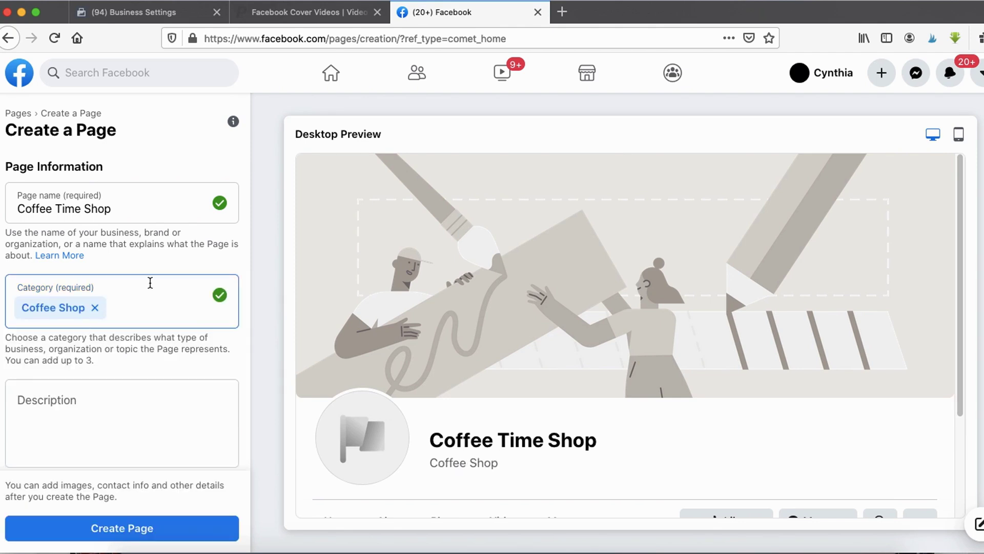
- Add Clothing (Brand) and Apparel & Clothing as the second and third Page categories
{"action": "type", "text": "clothin"}
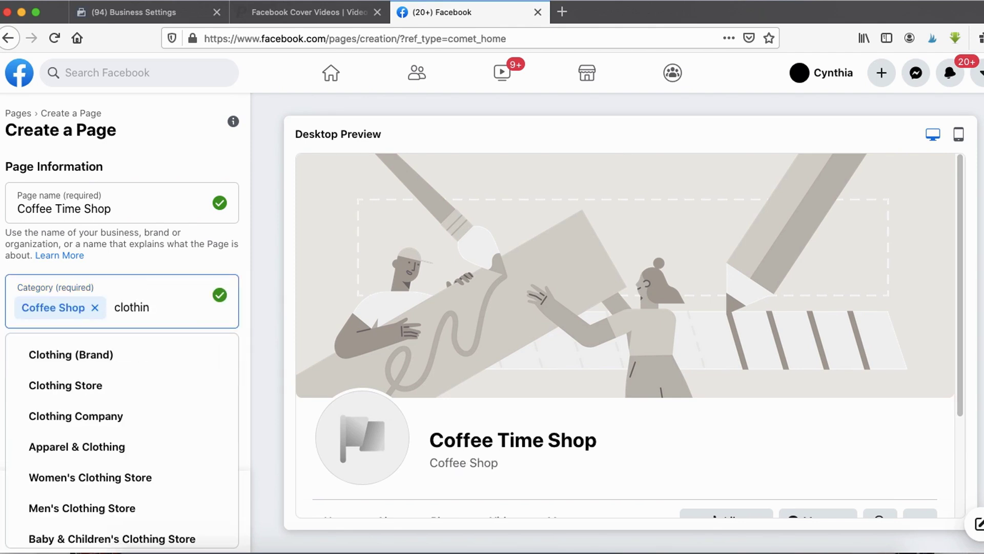
{"action": "left_click", "coordinate": [104, 356]}
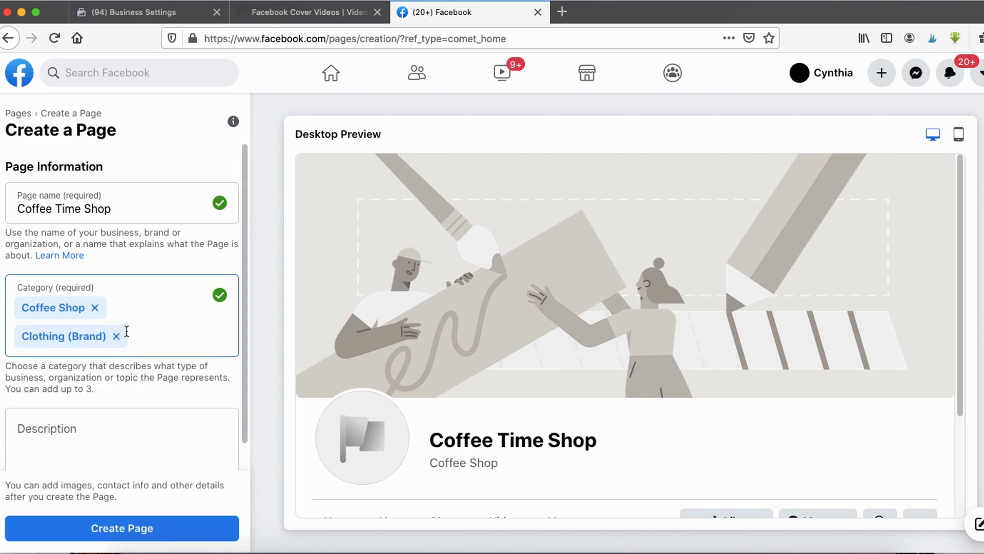
{"action": "type", "text": "appa"}
{"action": "left_click", "coordinate": [95, 383]}
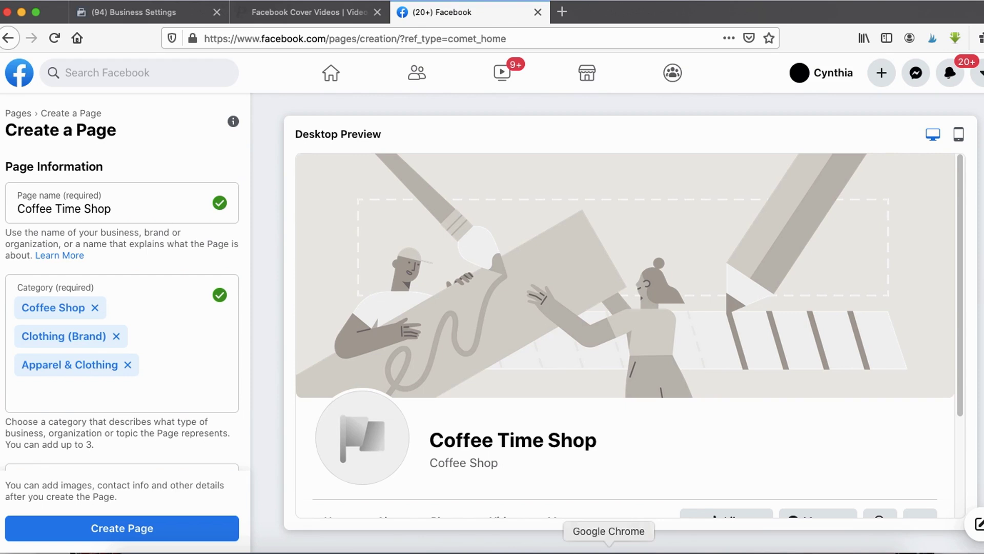
{"action": "left_click", "coordinate": [703, 552]}
{"action": "mouse_move", "coordinate": [60, 461]}
{"action": "left_mouse_down"}
{"action": "mouse_move", "coordinate": [122, 445]}
{"action": "mouse_move", "coordinate": [107, 461]}
{"action": "left_mouse_up"}
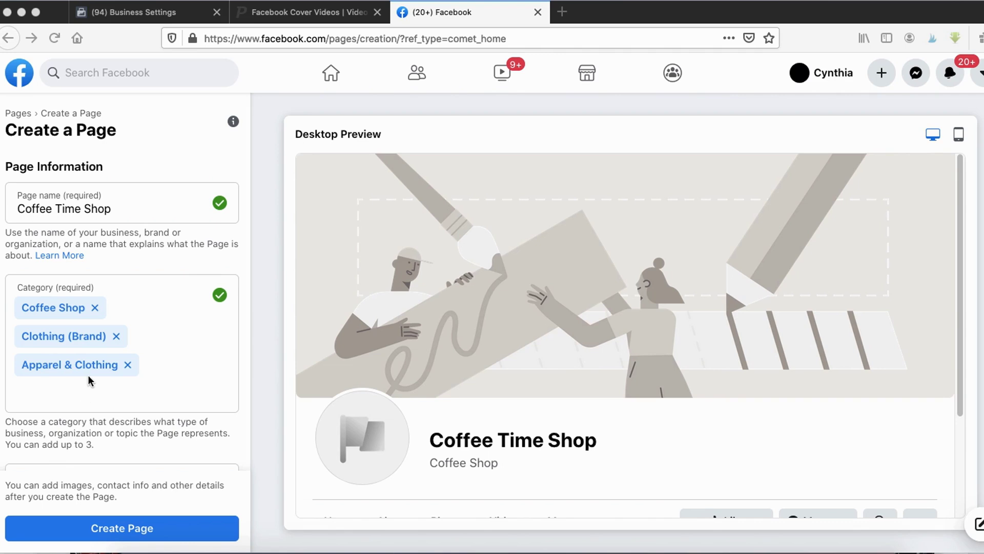
{"action": "scroll", "coordinate": [87, 380], "scroll_direction": "down", "scroll_amount": 3}
{"action": "left_click", "coordinate": [701, 553]}
{"action": "mouse_move", "coordinate": [40, 353]}
{"action": "left_mouse_down"}
{"action": "mouse_move", "coordinate": [1, 436]}
{"action": "mouse_move", "coordinate": [247, 435]}
{"action": "mouse_move", "coordinate": [45, 365]}
{"action": "left_mouse_up"}
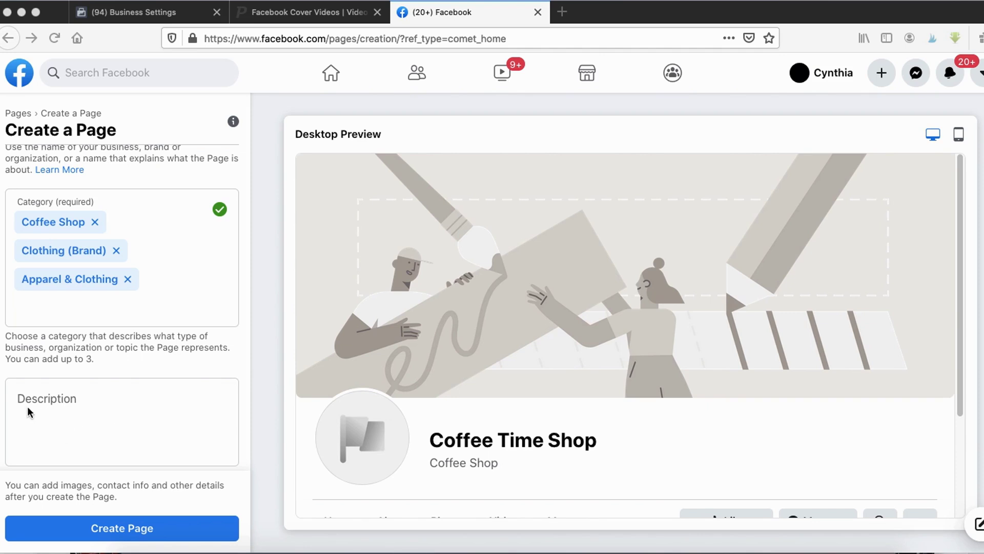
- Enter a Page description about a dedicated team of coffee lovers, the 2015 clothing and accessories launch, and delivering the best quality items
{"action": "left_click", "coordinate": [164, 427]}
{"action": "type", "text": "We are dedicated team of coffee lovers want to spread the love of coffee to our customers. Our journey began on 2015 when we first launched our clothing and accessories line. We always pride ourselves to deliver the best quality items to your closet."}
{"action": "mouse_move", "coordinate": [100, 330]}
{"action": "left_mouse_down"}
{"action": "mouse_move", "coordinate": [41, 470]}
{"action": "mouse_move", "coordinate": [190, 309]}
{"action": "mouse_move", "coordinate": [63, 291]}
{"action": "left_mouse_up"}
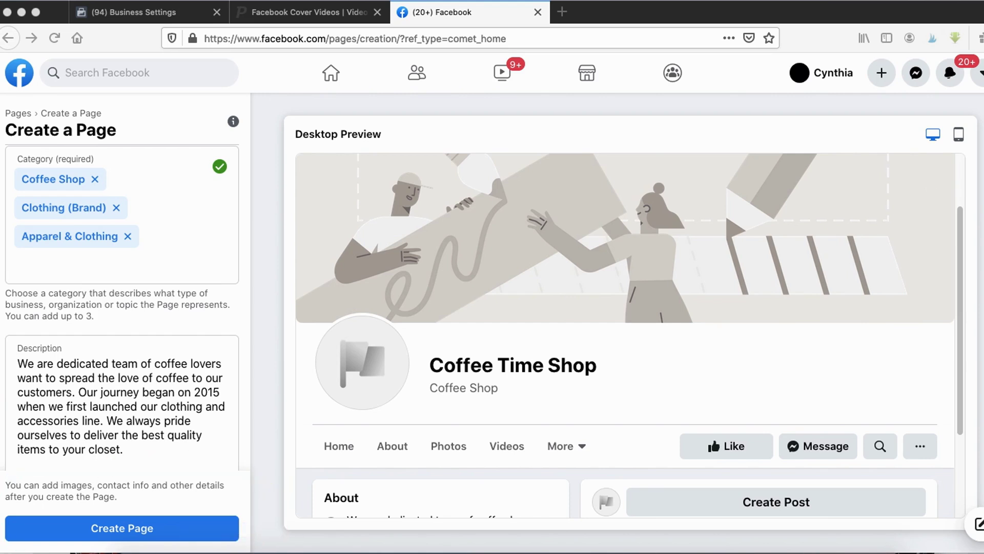
- Examine the Page's mobile preview down to the About section and compare it with the desktop preview
{"action": "left_click", "coordinate": [957, 135]}
{"action": "scroll", "coordinate": [564, 317], "scroll_direction": "up", "scroll_amount": 3}
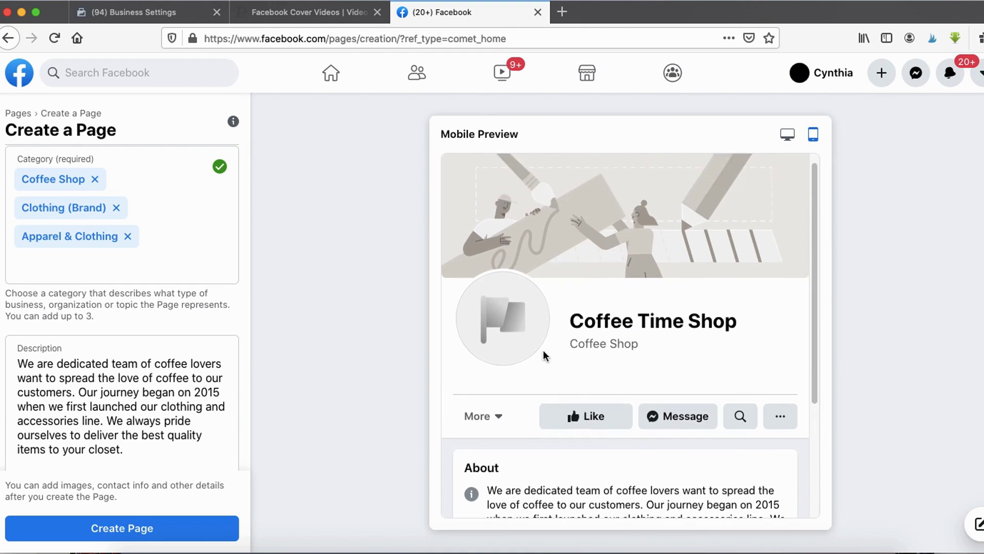
{"action": "scroll", "coordinate": [605, 349], "scroll_direction": "down", "scroll_amount": 3}
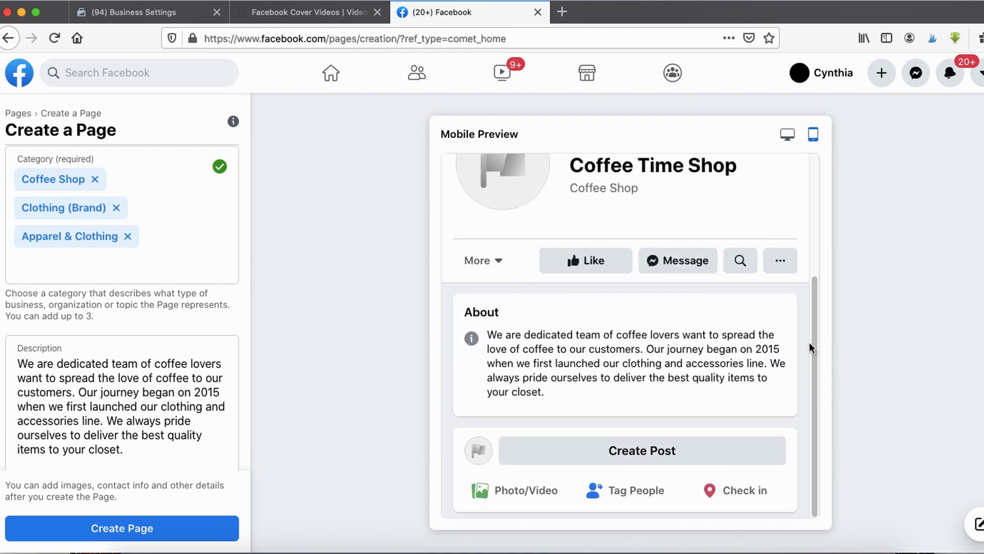
{"action": "scroll", "coordinate": [809, 342], "scroll_direction": "up", "scroll_amount": 3}
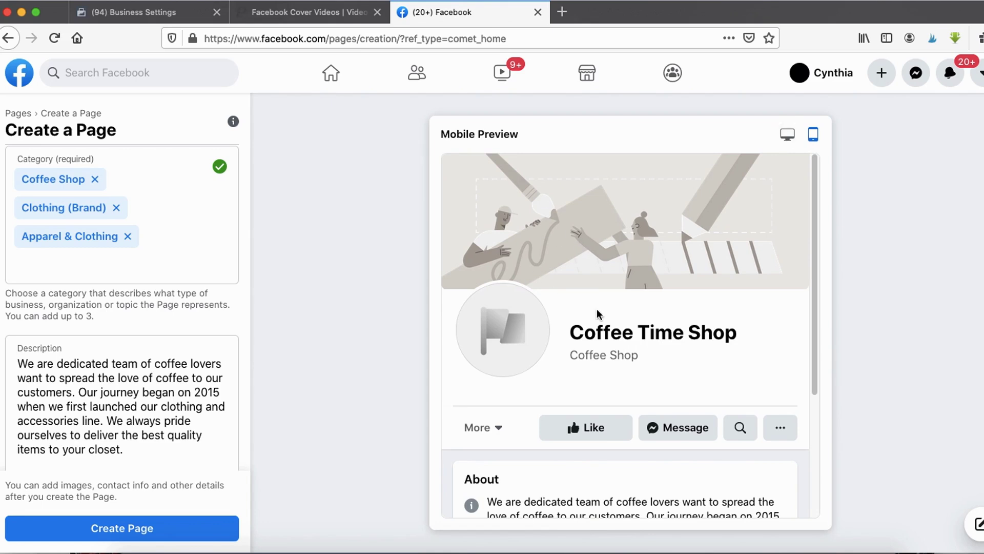
{"action": "left_click", "coordinate": [787, 136]}
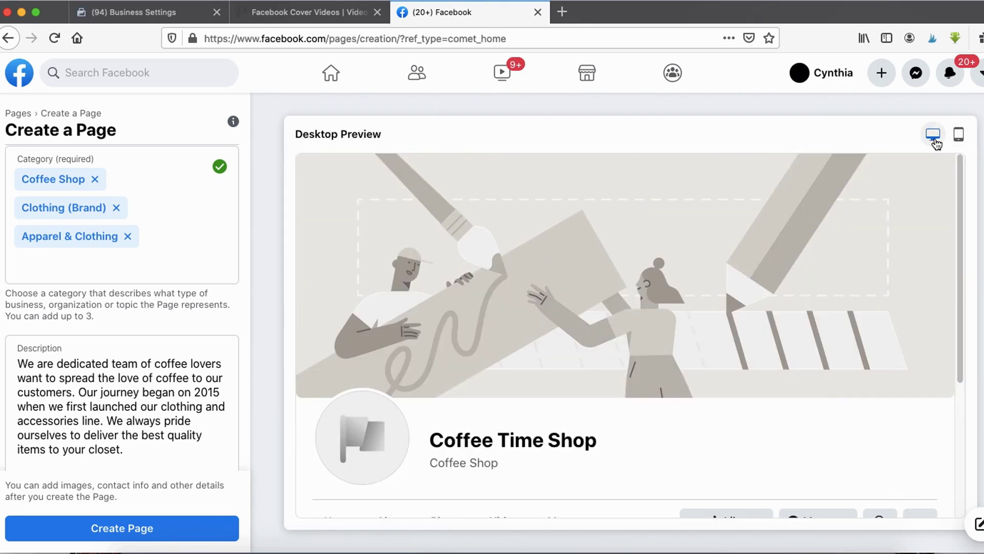
{"action": "left_click", "coordinate": [959, 137]}
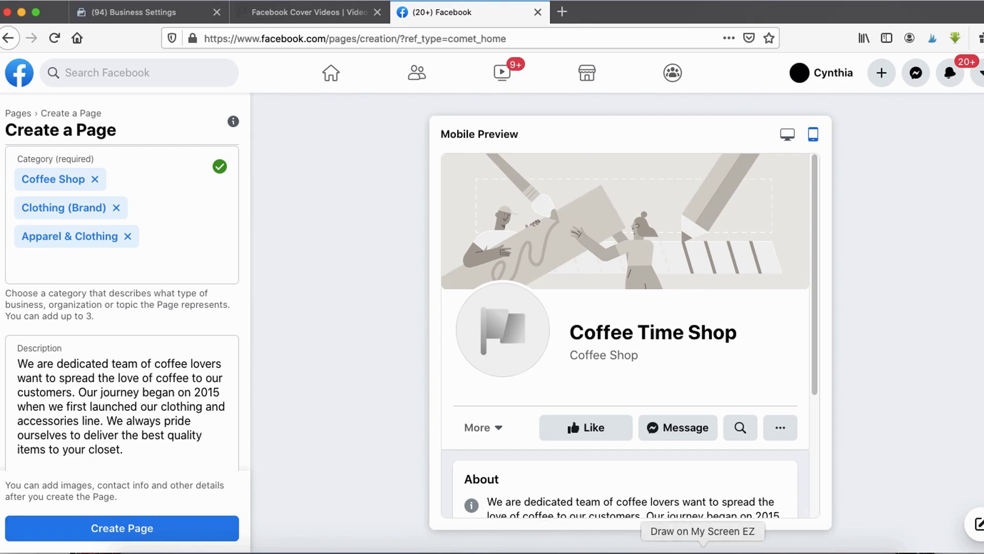
- Create the Coffee Time Shop Page with the entered information
{"action": "left_click", "coordinate": [703, 551]}
{"action": "left_click_drag", "start_coordinate": [71, 463], "coordinate": [70, 543]}
{"action": "left_click_drag", "start_coordinate": [223, 544], "coordinate": [61, 488]}
{"action": "key", "text": "Escape"}
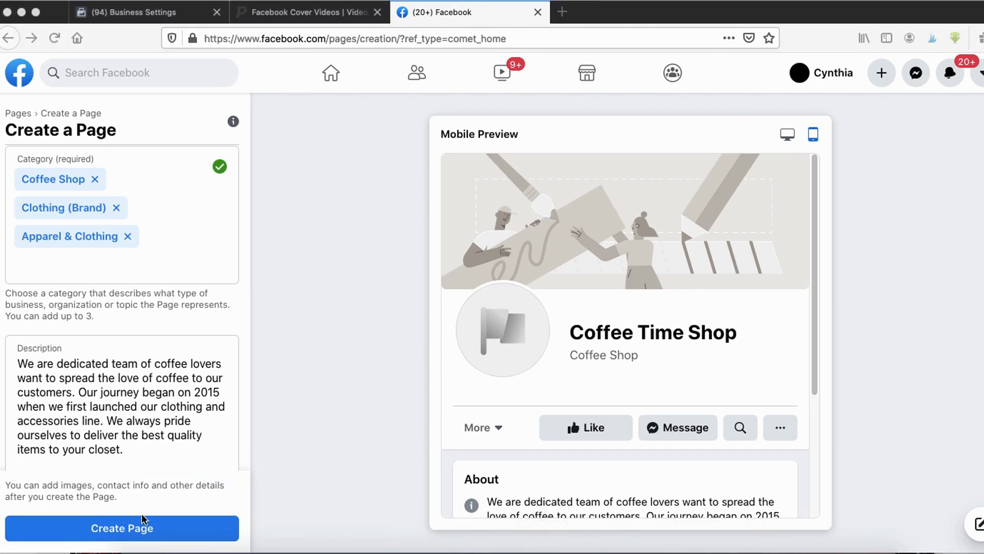
{"action": "left_click", "coordinate": [129, 526]}
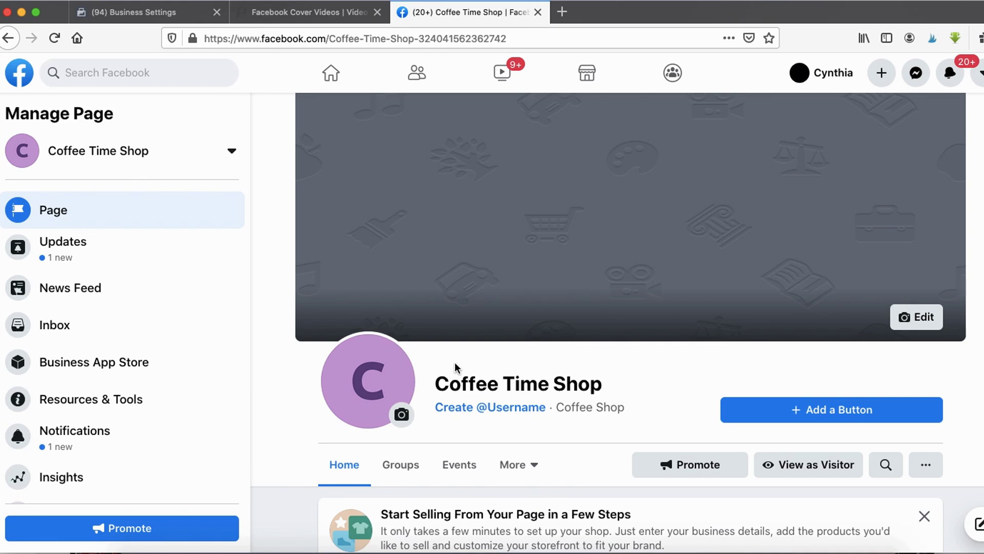
{"action": "left_click", "coordinate": [708, 553]}
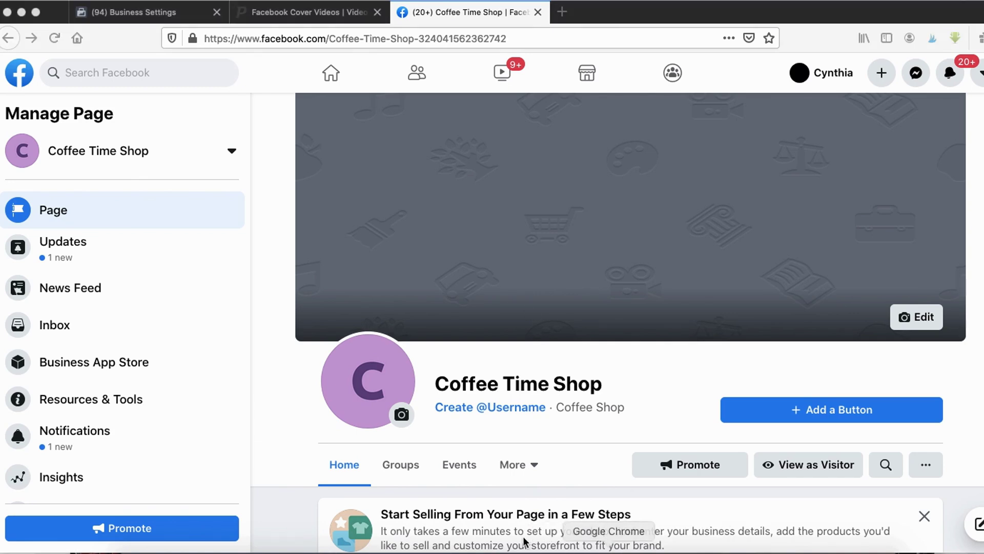
{"action": "mouse_move", "coordinate": [346, 436]}
{"action": "left_mouse_down"}
{"action": "mouse_move", "coordinate": [423, 432]}
{"action": "mouse_move", "coordinate": [312, 390]}
{"action": "left_mouse_up"}
{"action": "left_click_drag", "start_coordinate": [312, 131], "coordinate": [640, 321]}
{"action": "mouse_move", "coordinate": [729, 330]}
{"action": "left_mouse_down"}
{"action": "mouse_move", "coordinate": [859, 147]}
{"action": "mouse_move", "coordinate": [282, 131]}
{"action": "left_mouse_up"}
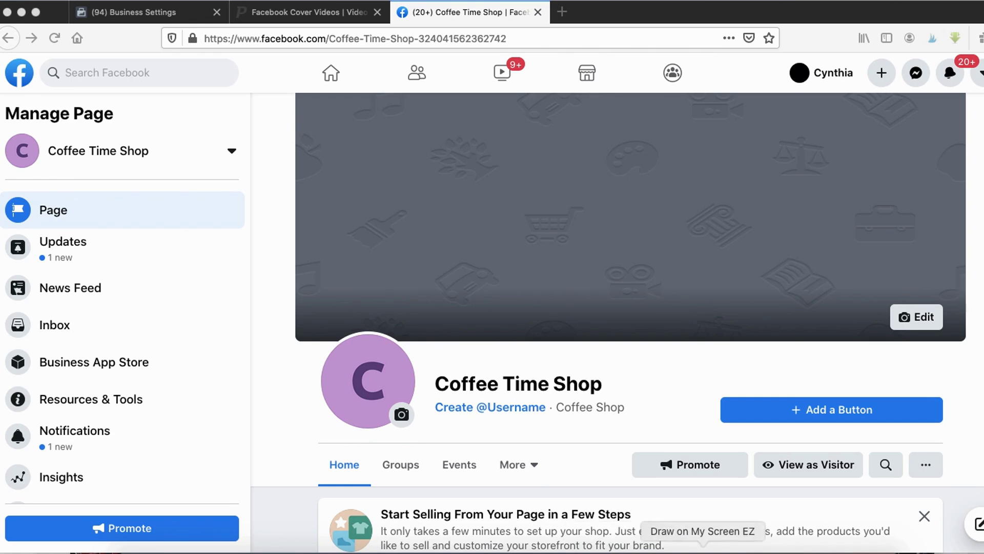
{"action": "mouse_move", "coordinate": [63, 97]}
{"action": "left_mouse_down"}
{"action": "mouse_move", "coordinate": [0, 105]}
{"action": "mouse_move", "coordinate": [117, 507]}
{"action": "mouse_move", "coordinate": [257, 450]}
{"action": "mouse_move", "coordinate": [269, 107]}
{"action": "mouse_move", "coordinate": [45, 108]}
{"action": "left_mouse_up"}
{"action": "key", "text": "Escape"}
{"action": "mouse_move", "coordinate": [362, 441]}
{"action": "left_mouse_down"}
{"action": "mouse_move", "coordinate": [424, 420]}
{"action": "mouse_move", "coordinate": [319, 411]}
{"action": "mouse_move", "coordinate": [398, 426]}
{"action": "left_mouse_up"}
{"action": "key", "text": "Escape"}
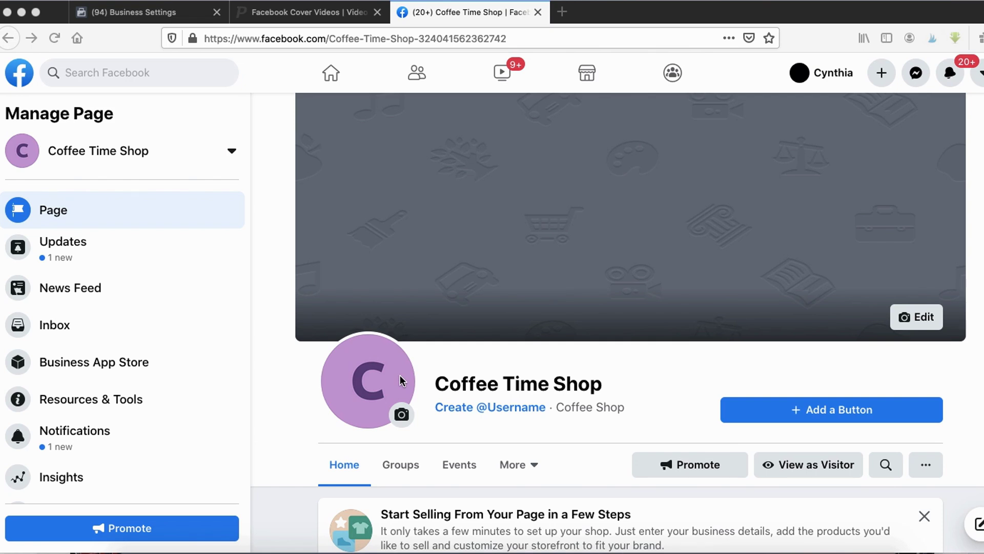
{"action": "left_click", "coordinate": [403, 414]}
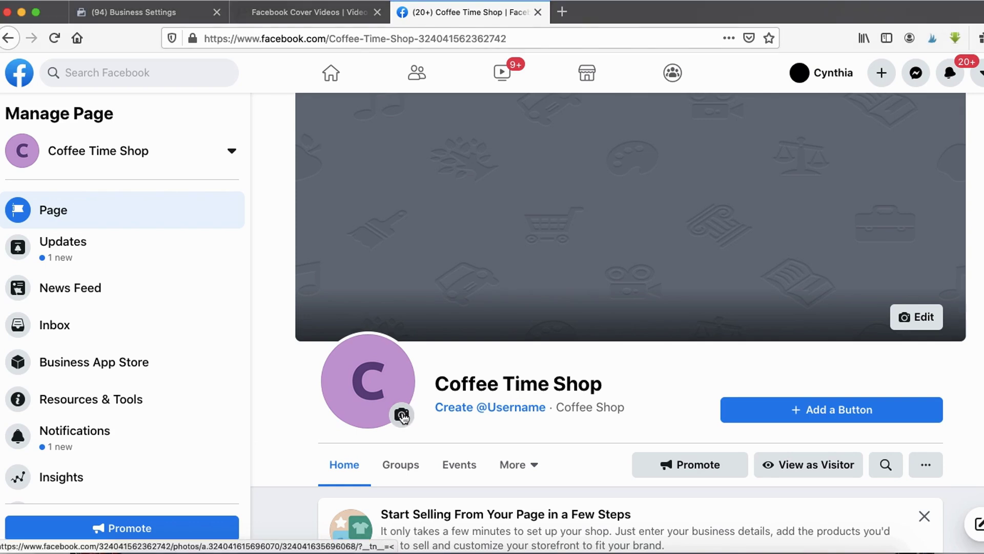
{"action": "left_click", "coordinate": [402, 415]}
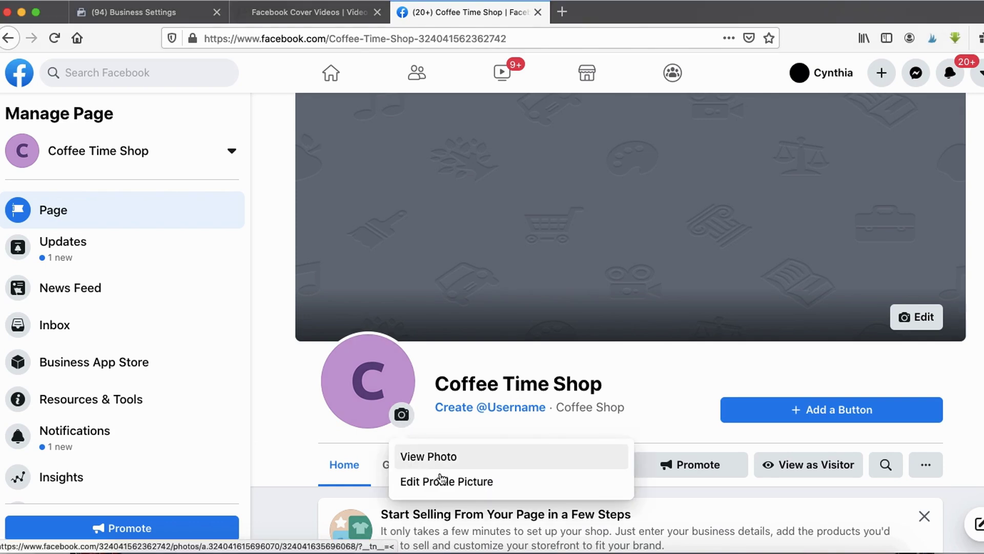
{"action": "left_click", "coordinate": [426, 481]}
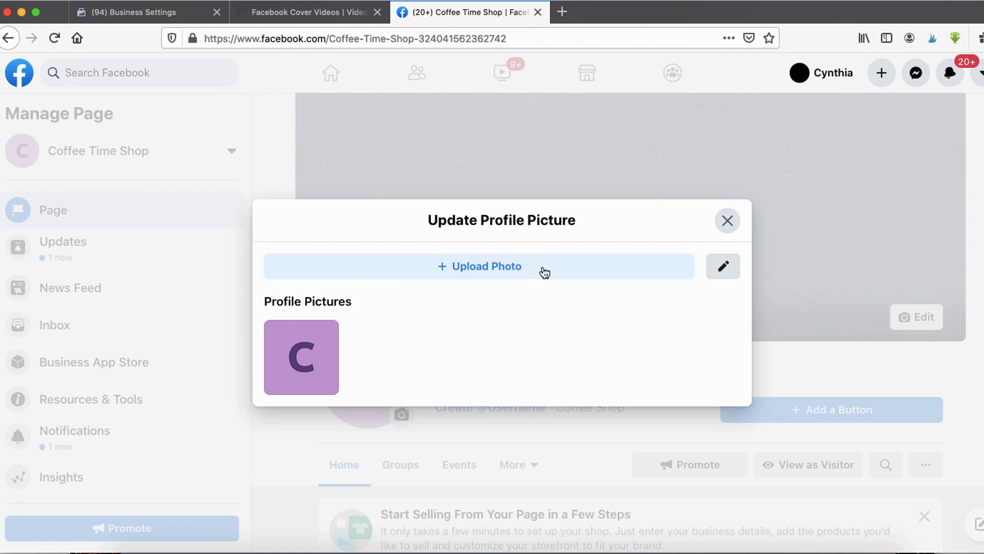
{"action": "left_click", "coordinate": [483, 271]}
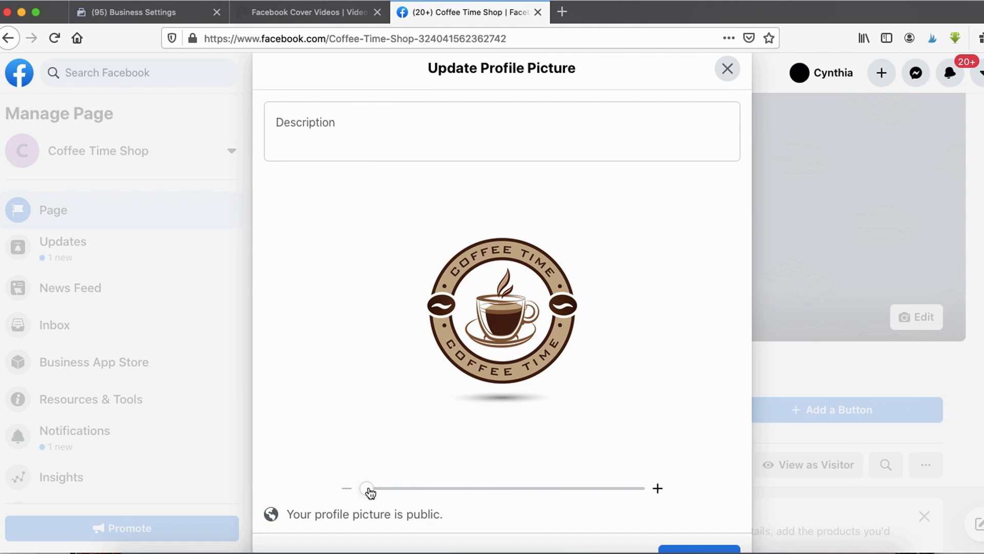
- Zoom in slightly on the logo, move it down a little within the crop, and save it as the profile picture
{"action": "mouse_move", "coordinate": [369, 491]}
{"action": "left_mouse_down"}
{"action": "mouse_move", "coordinate": [389, 491]}
{"action": "mouse_move", "coordinate": [369, 495]}
{"action": "left_mouse_up"}
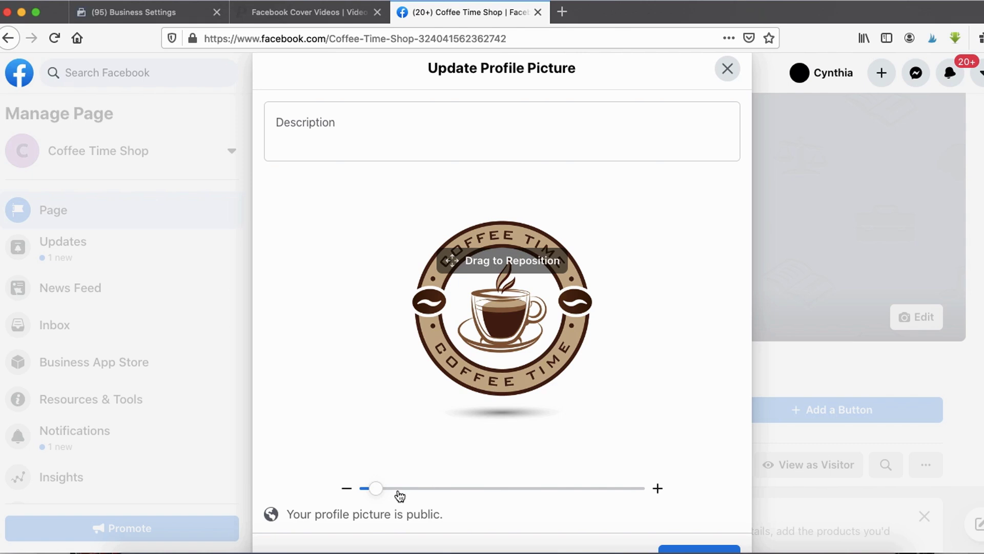
{"action": "left_click_drag", "start_coordinate": [378, 493], "coordinate": [416, 494]}
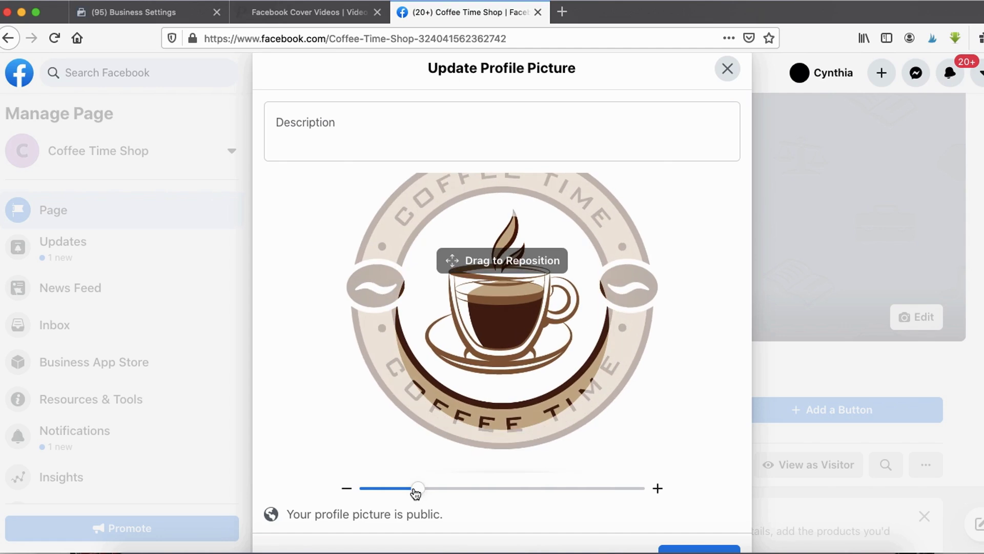
{"action": "left_click_drag", "start_coordinate": [415, 493], "coordinate": [367, 495]}
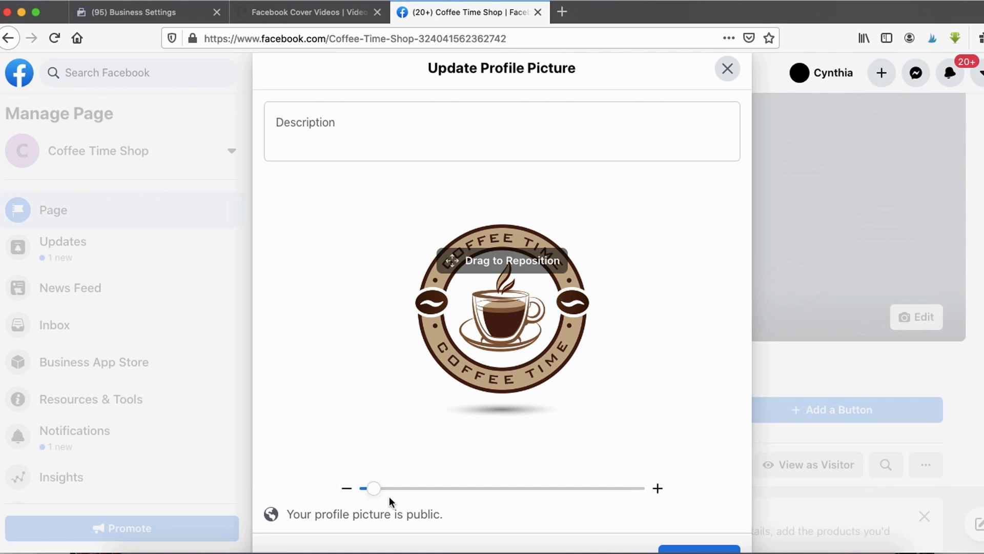
{"action": "left_click_drag", "start_coordinate": [500, 361], "coordinate": [499, 368]}
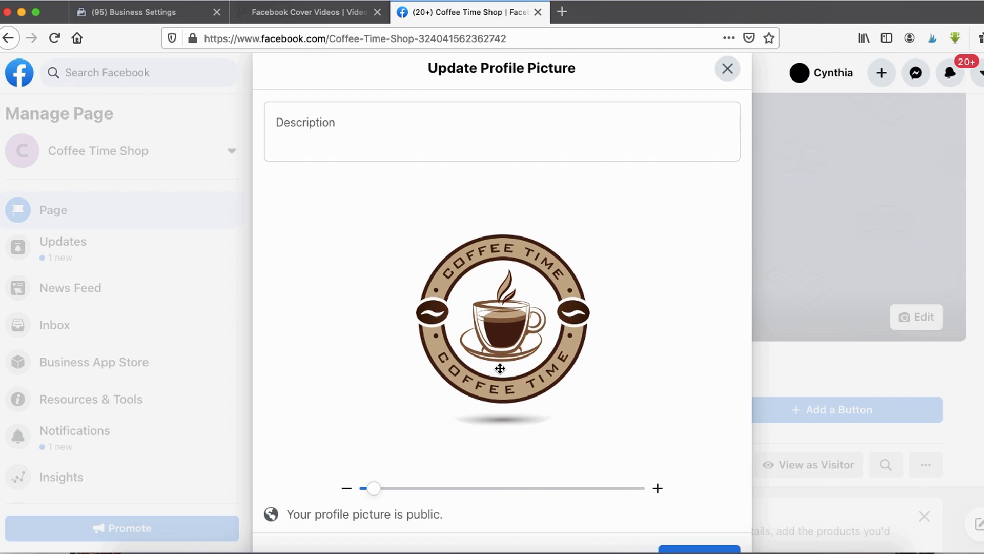
{"action": "scroll", "coordinate": [725, 542], "scroll_direction": "down", "scroll_amount": 2}
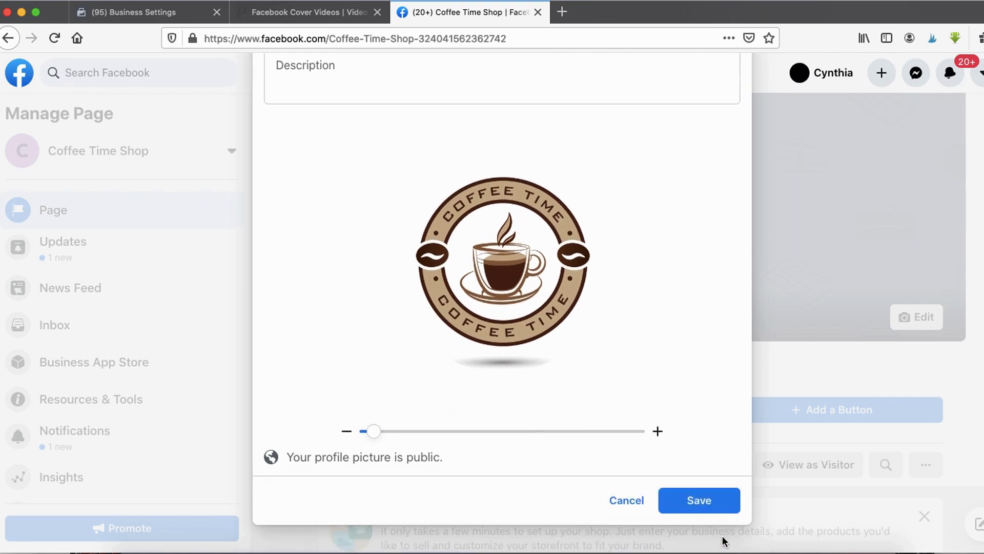
{"action": "left_click", "coordinate": [705, 499]}
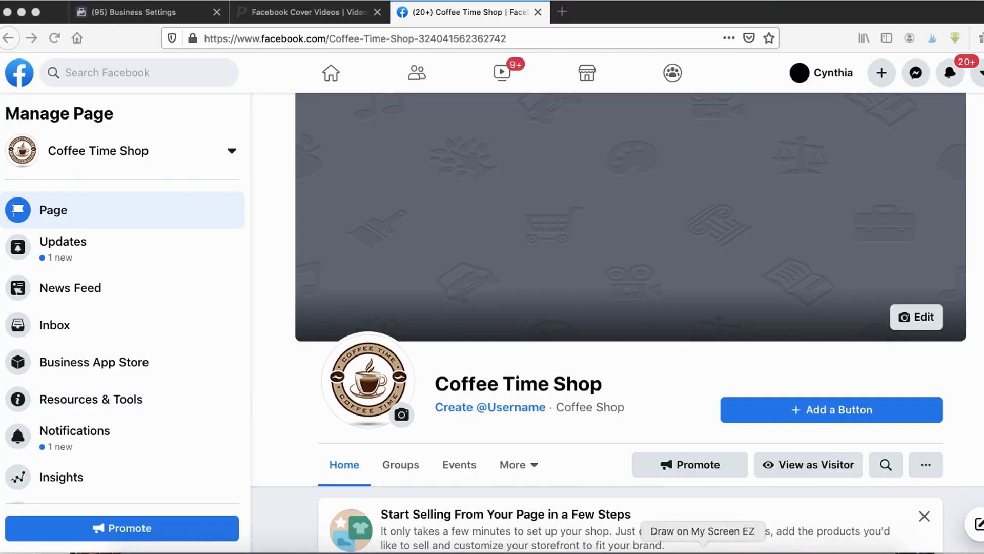
{"action": "mouse_move", "coordinate": [357, 100]}
{"action": "left_mouse_down"}
{"action": "mouse_move", "coordinate": [303, 110]}
{"action": "mouse_move", "coordinate": [341, 334]}
{"action": "mouse_move", "coordinate": [791, 351]}
{"action": "left_mouse_up"}
{"action": "left_click_drag", "start_coordinate": [925, 96], "coordinate": [340, 96]}
{"action": "mouse_move", "coordinate": [933, 279]}
{"action": "left_mouse_down"}
{"action": "mouse_move", "coordinate": [890, 340]}
{"action": "mouse_move", "coordinate": [906, 287]}
{"action": "left_mouse_up"}
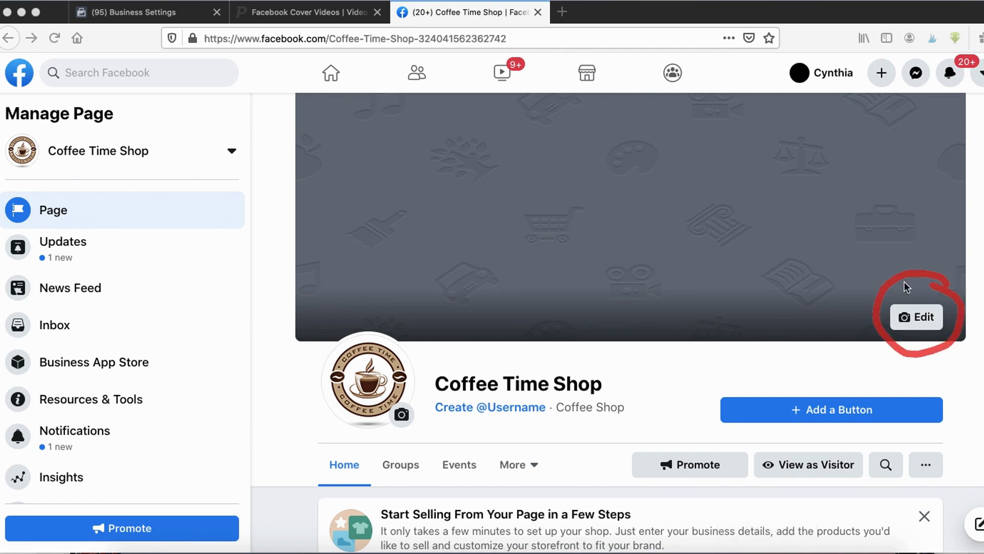
{"action": "left_click", "coordinate": [923, 318]}
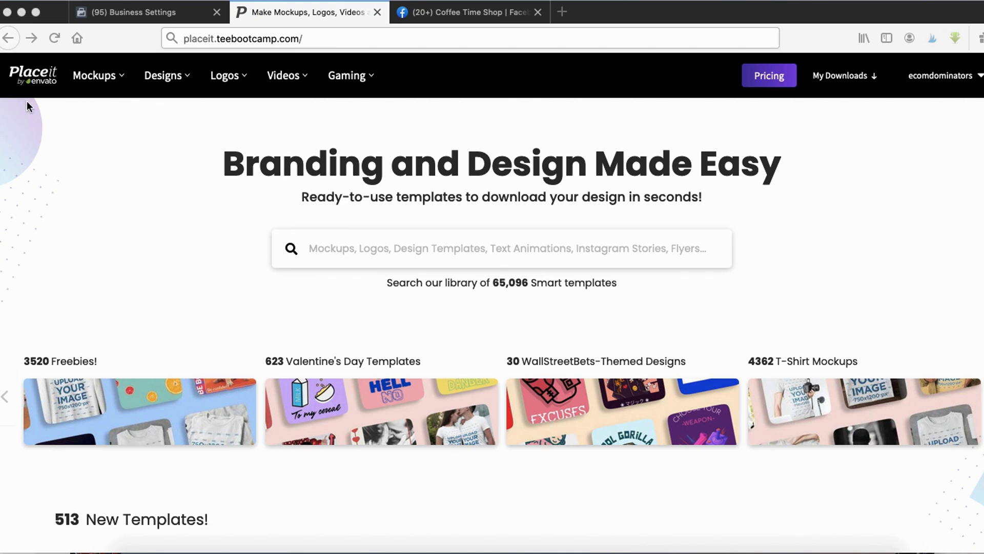
- Open the Facebook Covers video templates on the Placeit site
{"action": "mouse_move", "coordinate": [246, 95]}
{"action": "left_mouse_down"}
{"action": "mouse_move", "coordinate": [329, 67]}
{"action": "mouse_move", "coordinate": [306, 110]}
{"action": "left_mouse_up"}
{"action": "mouse_move", "coordinate": [297, 80]}
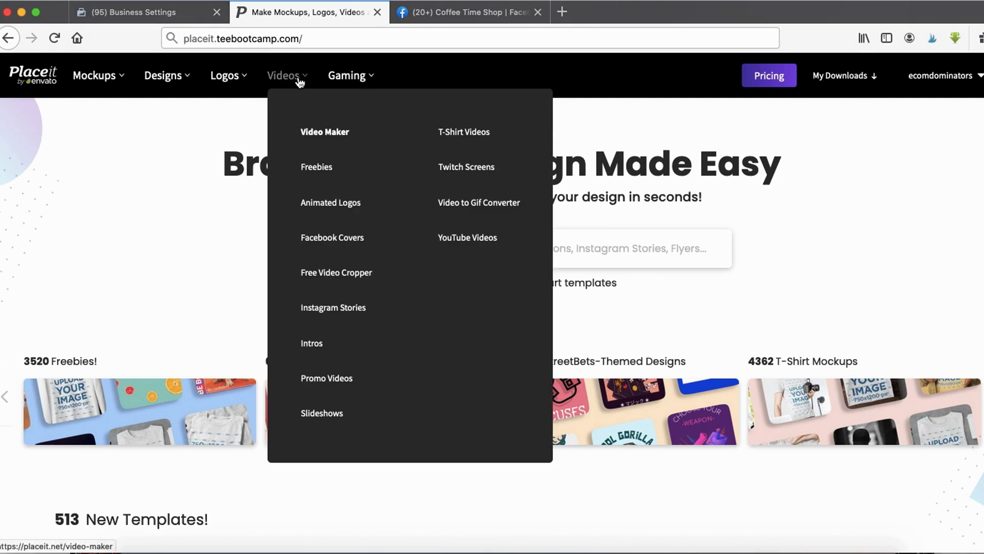
{"action": "left_click", "coordinate": [333, 243]}
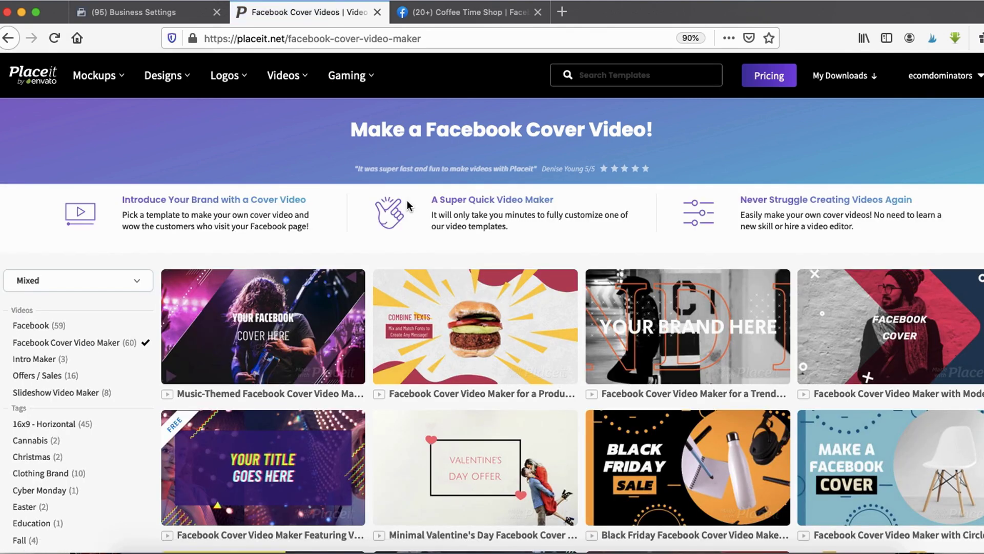
- Browse the Facebook cover video templates and preview several animations to find a design suited to the shop
{"action": "mouse_move", "coordinate": [328, 295]}
{"action": "scroll", "coordinate": [364, 213], "scroll_direction": "down", "scroll_amount": 3}
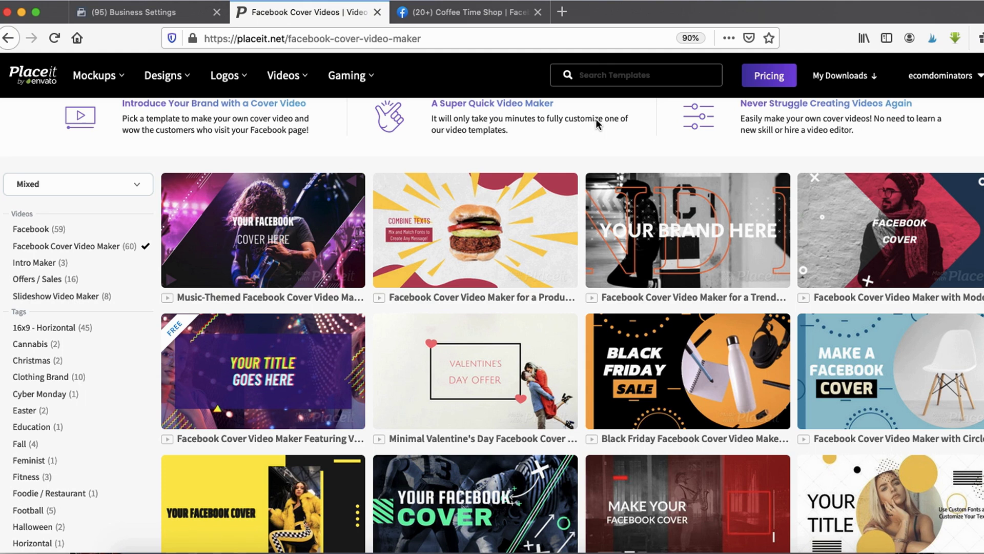
{"action": "scroll", "coordinate": [596, 118], "scroll_direction": "down", "scroll_amount": 2}
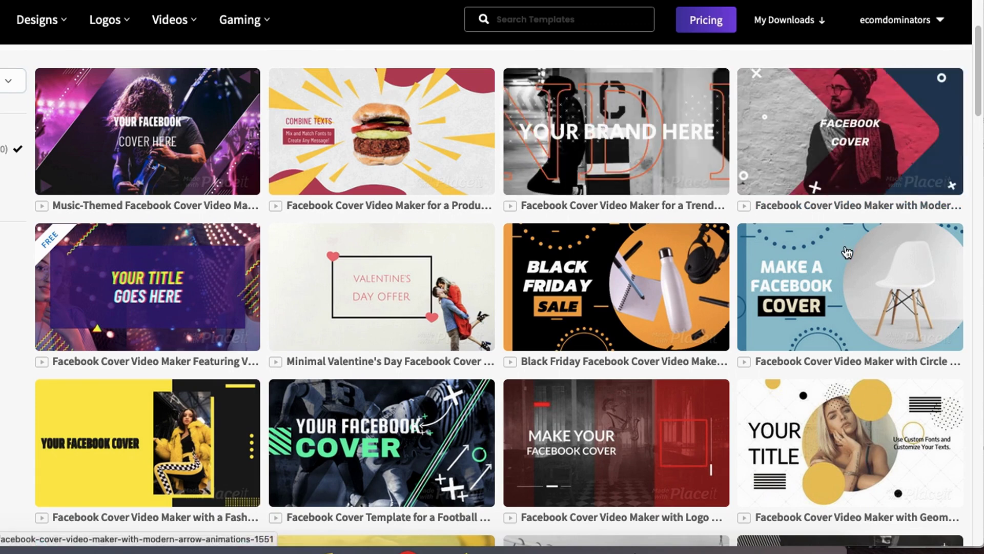
{"action": "scroll", "coordinate": [841, 256], "scroll_direction": "down", "scroll_amount": 1}
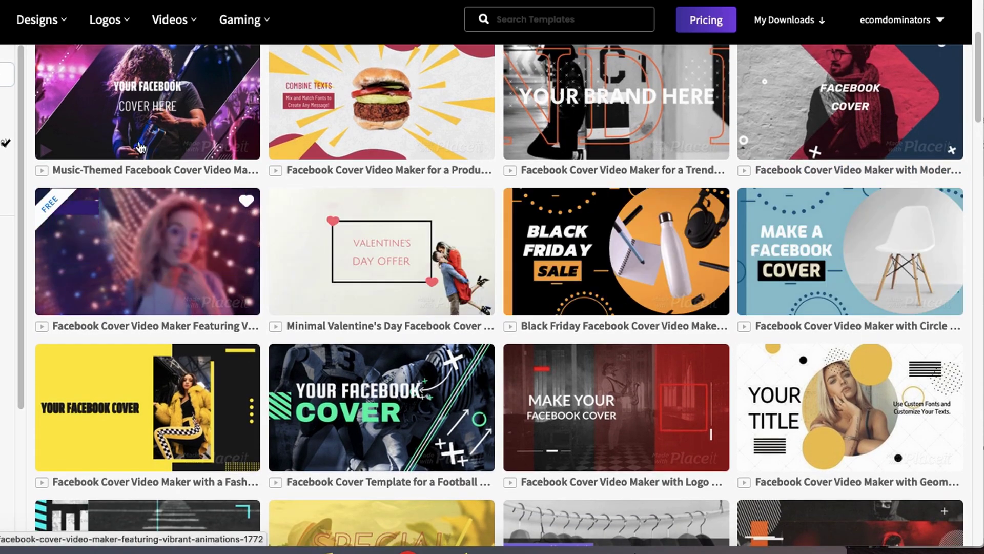
{"action": "scroll", "coordinate": [141, 171], "scroll_direction": "down", "scroll_amount": 1}
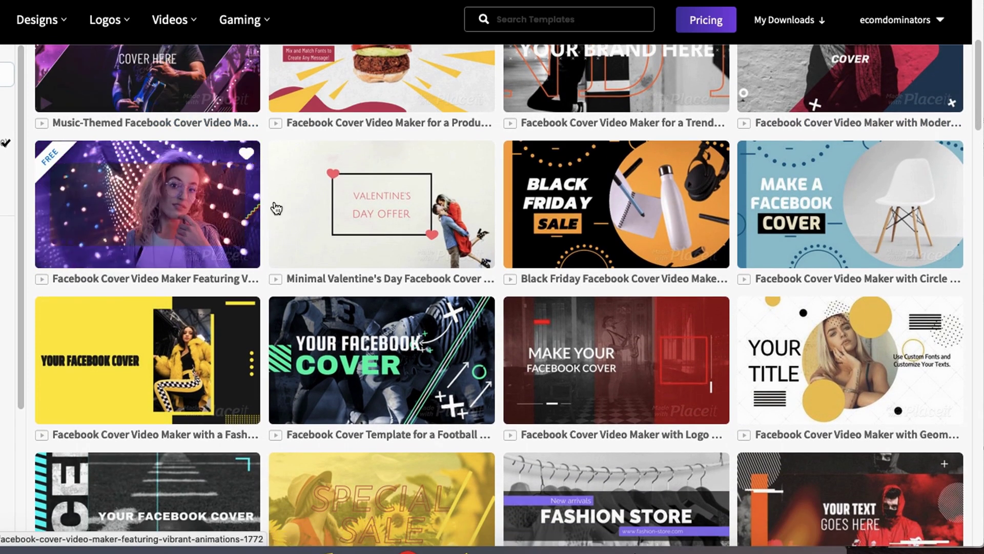
{"action": "scroll", "coordinate": [878, 212], "scroll_direction": "down", "scroll_amount": 1}
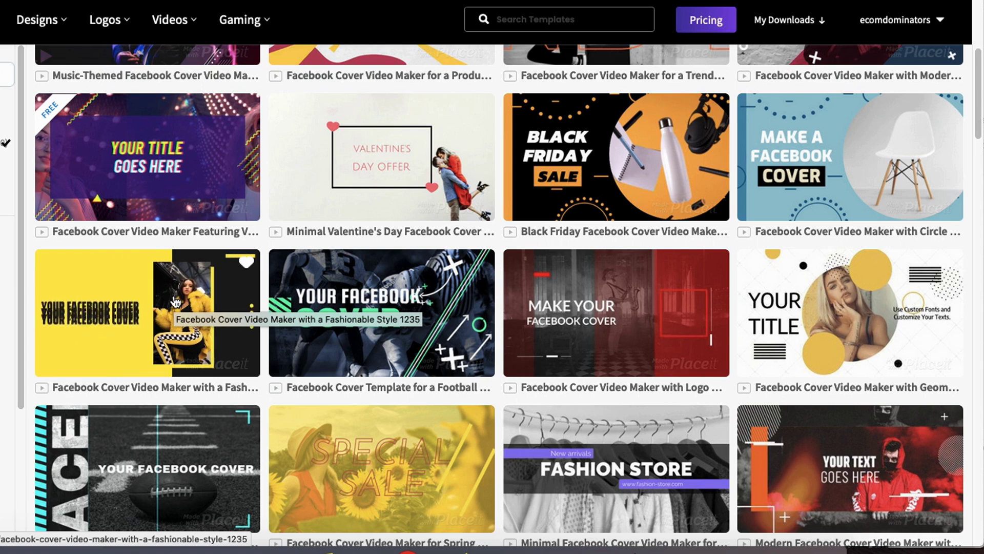
{"action": "scroll", "coordinate": [175, 302], "scroll_direction": "down", "scroll_amount": 1}
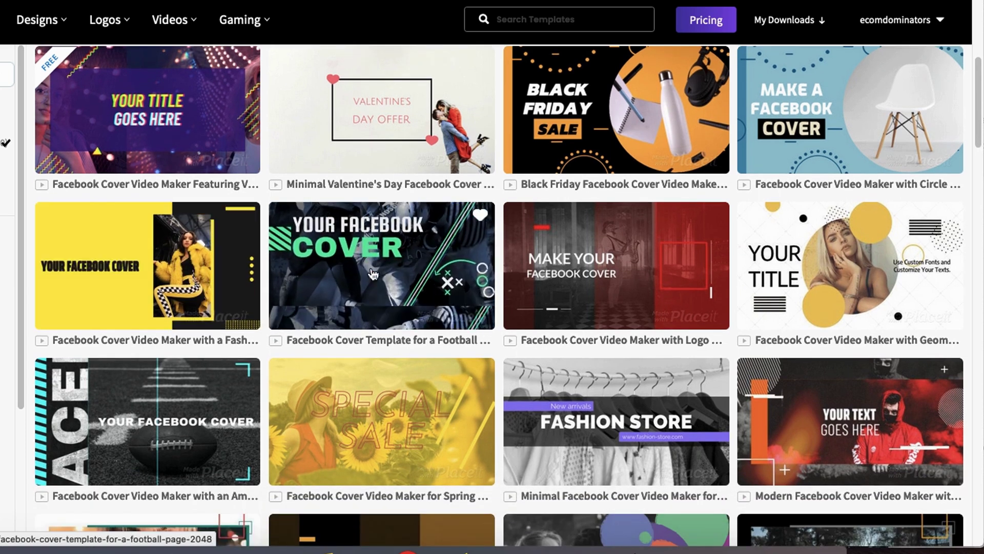
{"action": "scroll", "coordinate": [798, 273], "scroll_direction": "down", "scroll_amount": 2}
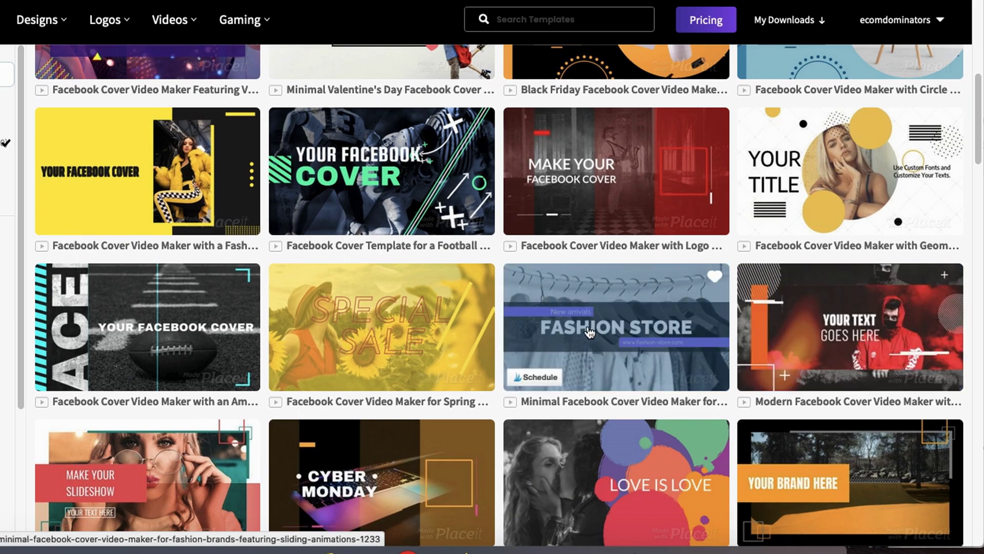
{"action": "scroll", "coordinate": [155, 318], "scroll_direction": "down", "scroll_amount": 1}
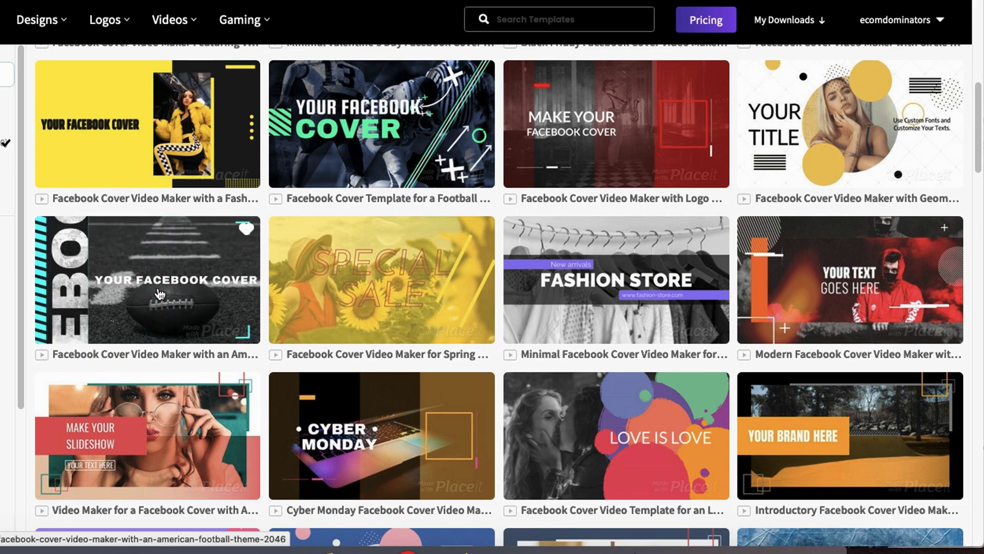
{"action": "scroll", "coordinate": [169, 288], "scroll_direction": "down", "scroll_amount": 3}
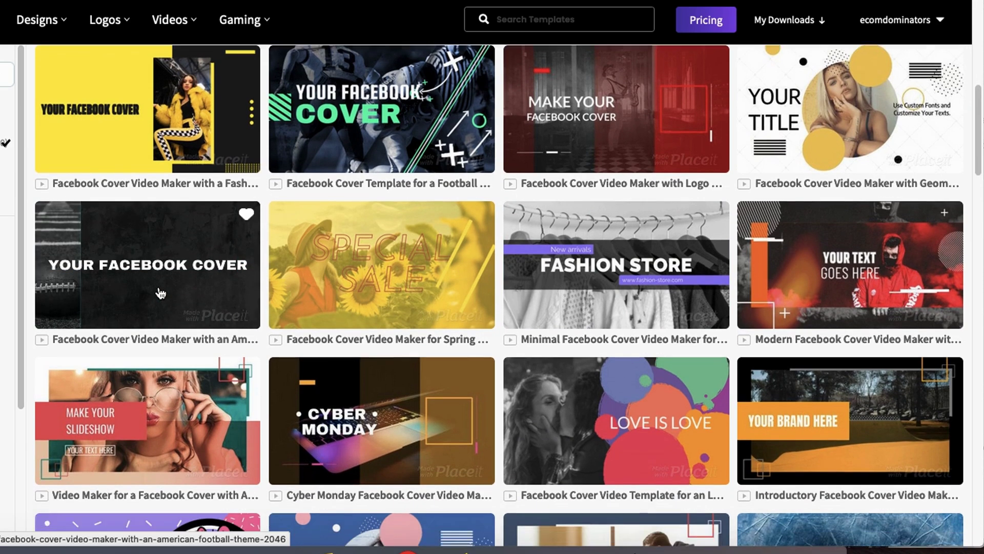
{"action": "scroll", "coordinate": [181, 283], "scroll_direction": "down", "scroll_amount": 3}
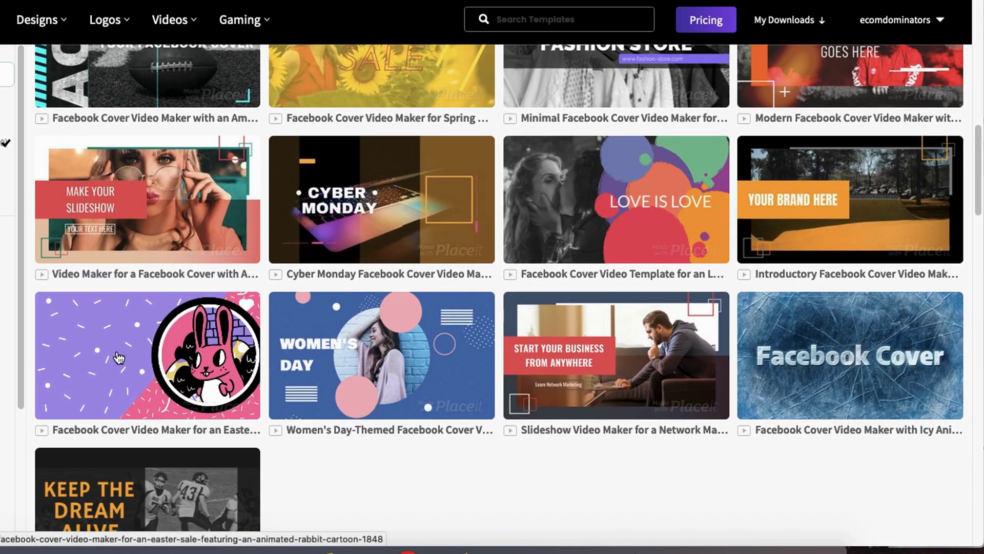
{"action": "mouse_move", "coordinate": [342, 355]}
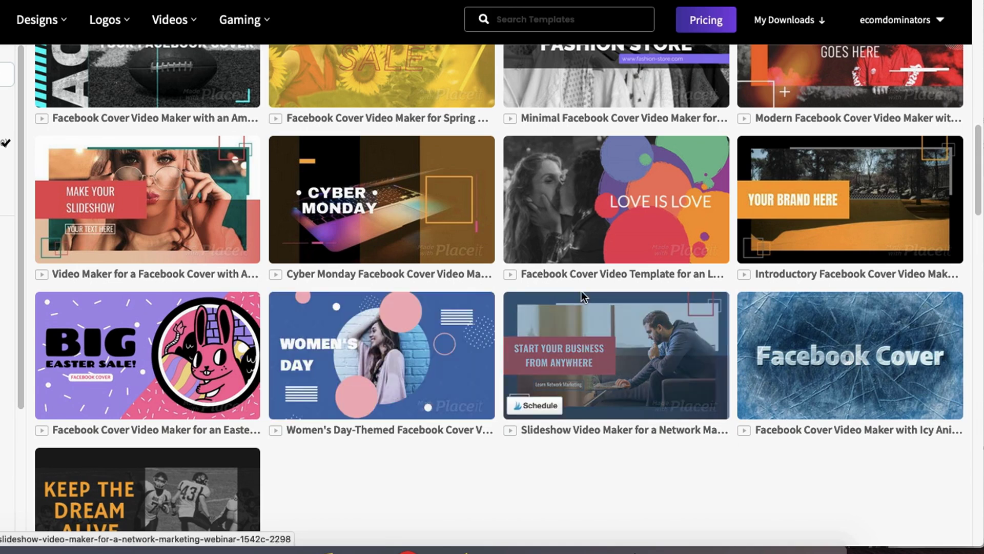
{"action": "scroll", "coordinate": [584, 294], "scroll_direction": "up", "scroll_amount": 3}
{"action": "scroll", "coordinate": [585, 296], "scroll_direction": "up", "scroll_amount": 1}
{"action": "mouse_move", "coordinate": [883, 384]}
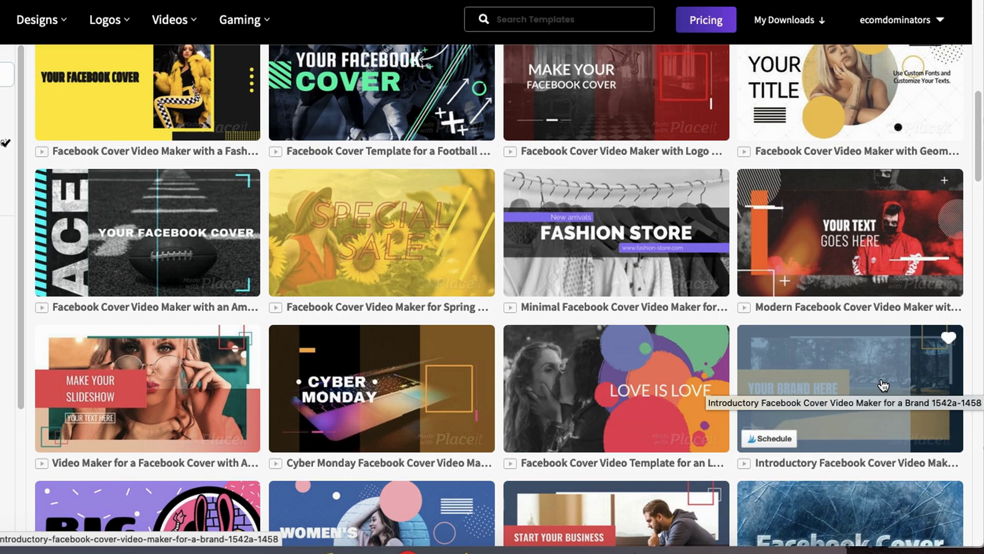
{"action": "mouse_move", "coordinate": [636, 256]}
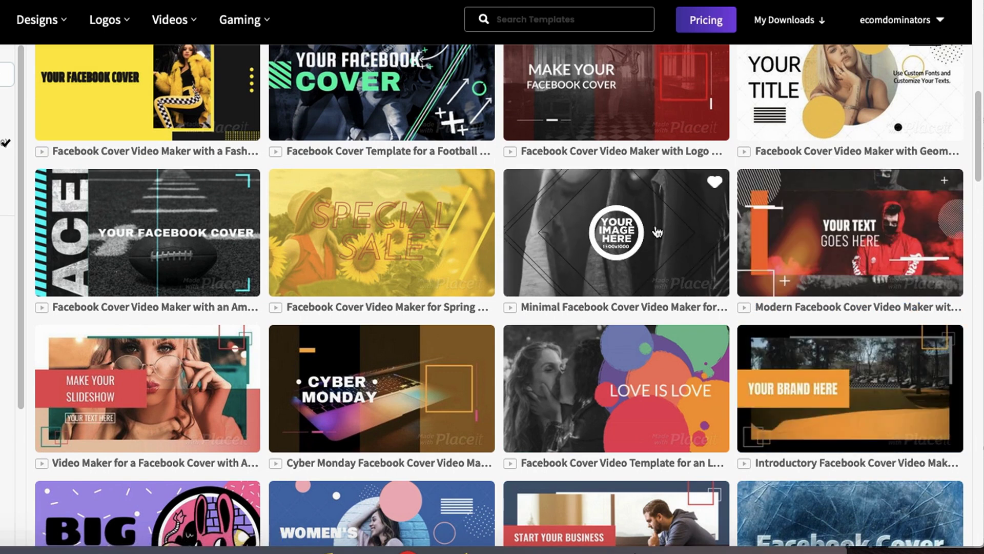
- Open the minimal Fashion Store cover video template for fashion brands, replay its first slide, and pause it
{"action": "left_click", "coordinate": [597, 208]}
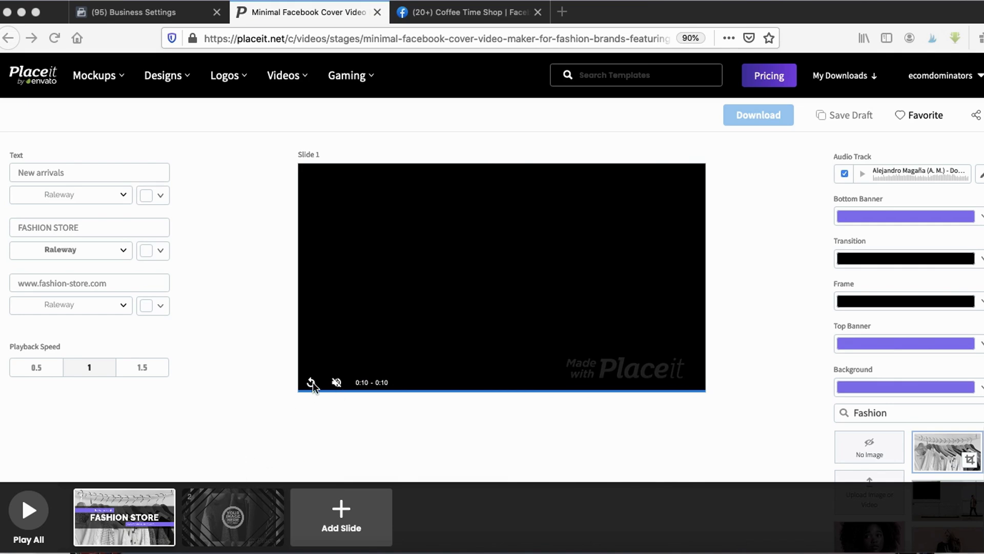
{"action": "left_click", "coordinate": [310, 381]}
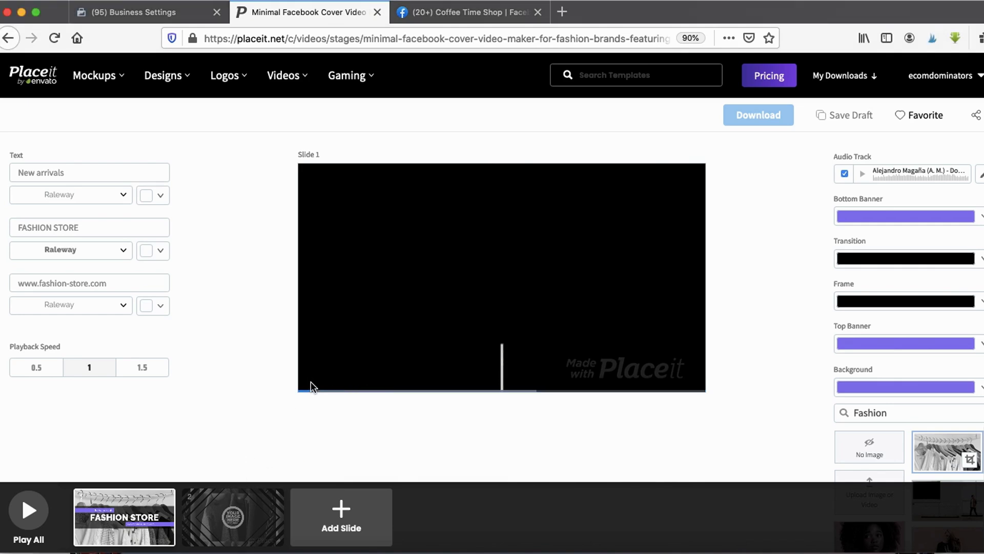
{"action": "left_click", "coordinate": [309, 383]}
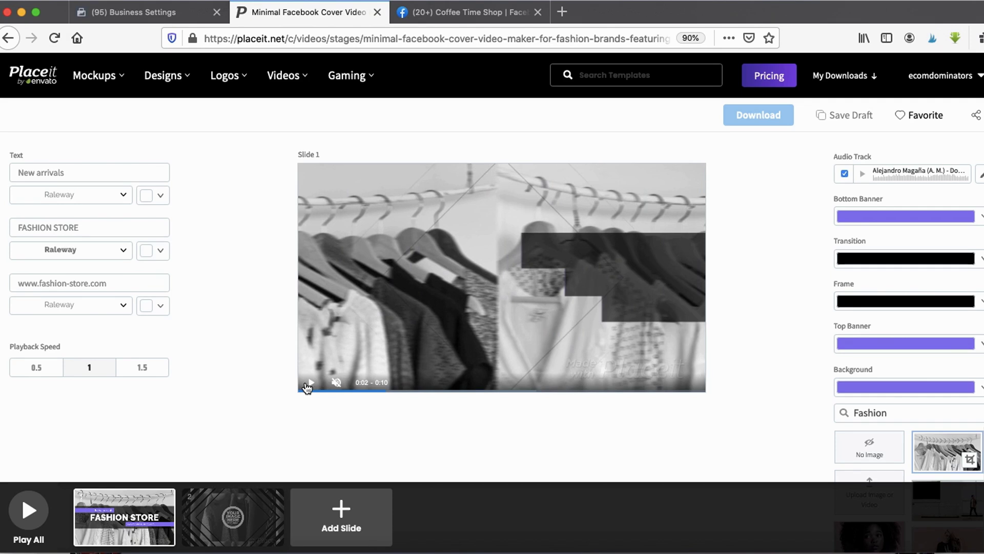
- Search the first slide's background library for coffee and apply the roasted coffee beans video clip as its background
{"action": "scroll", "coordinate": [791, 307], "scroll_direction": "down", "scroll_amount": 5}
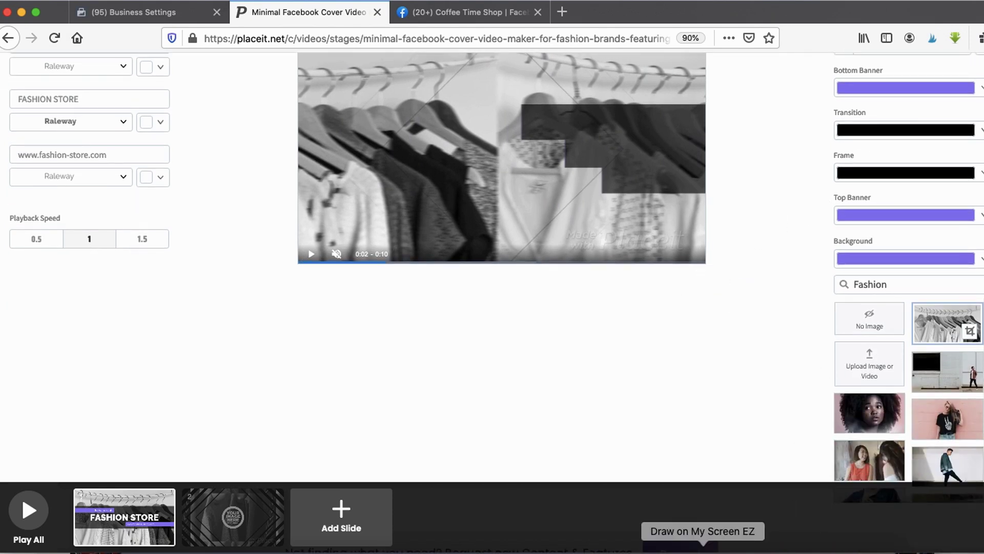
{"action": "left_click", "coordinate": [704, 548]}
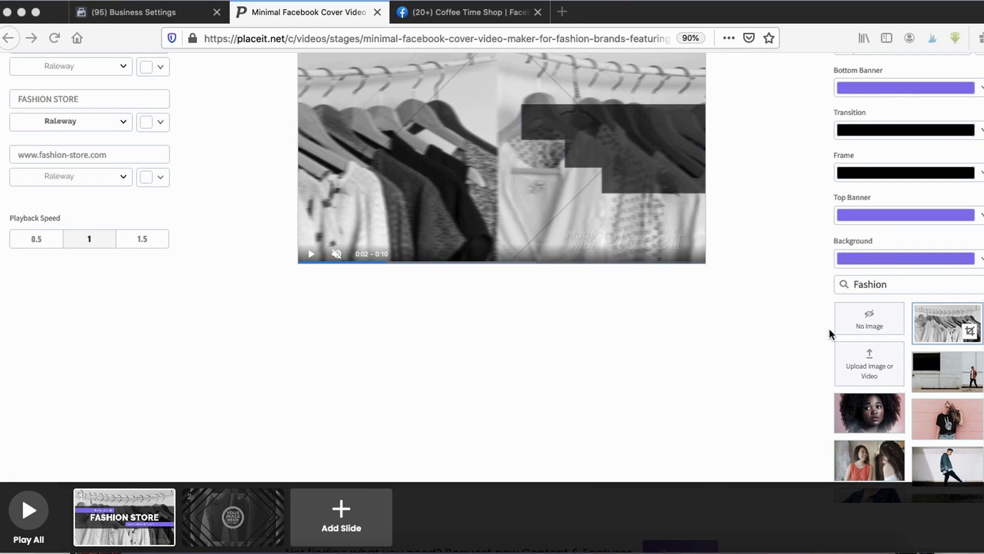
{"action": "mouse_move", "coordinate": [920, 293]}
{"action": "left_mouse_down"}
{"action": "mouse_move", "coordinate": [979, 295]}
{"action": "mouse_move", "coordinate": [890, 295]}
{"action": "mouse_move", "coordinate": [908, 294]}
{"action": "left_mouse_up"}
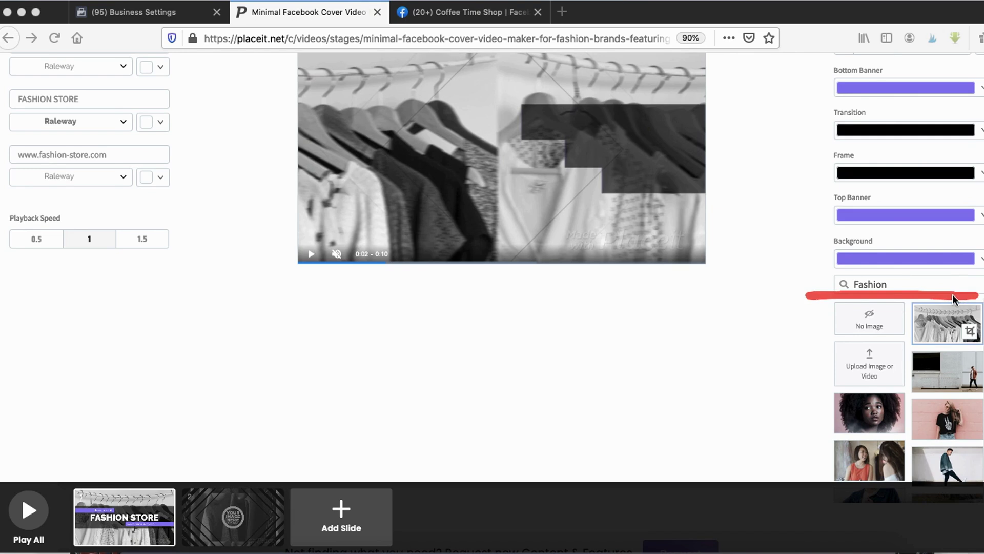
{"action": "double_click", "coordinate": [877, 283]}
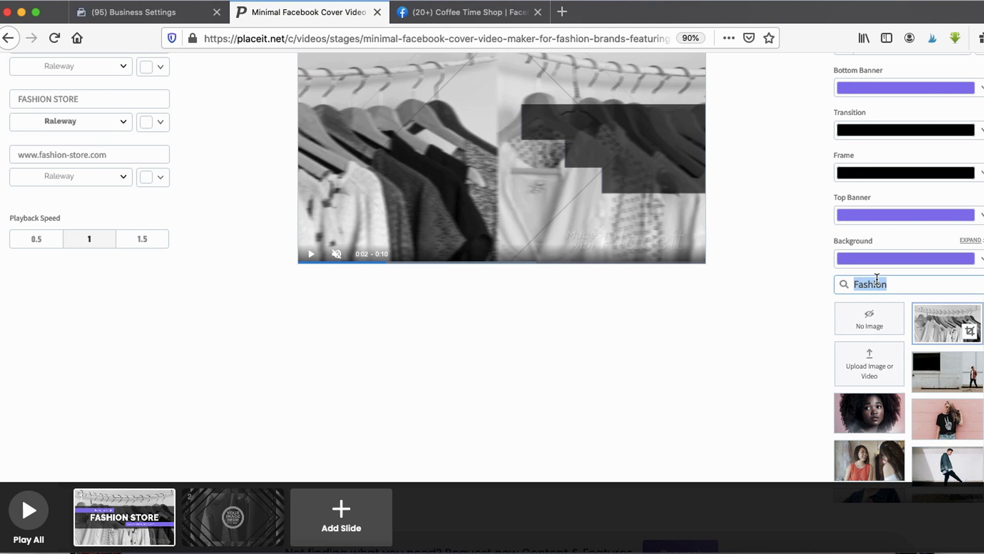
{"action": "type", "text": "coffee"}
{"action": "scroll", "coordinate": [948, 97], "scroll_direction": "down", "scroll_amount": 5}
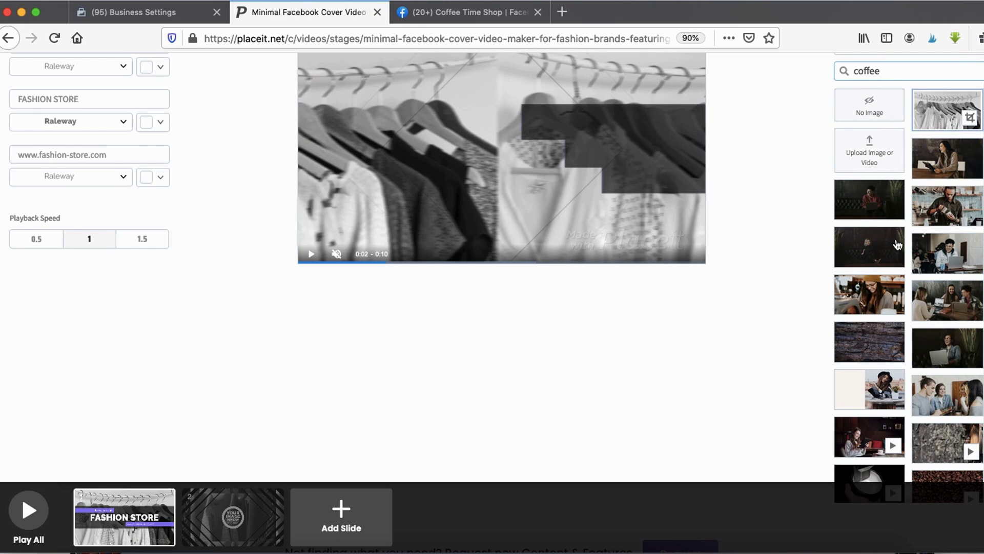
{"action": "scroll", "coordinate": [897, 243], "scroll_direction": "down", "scroll_amount": 4}
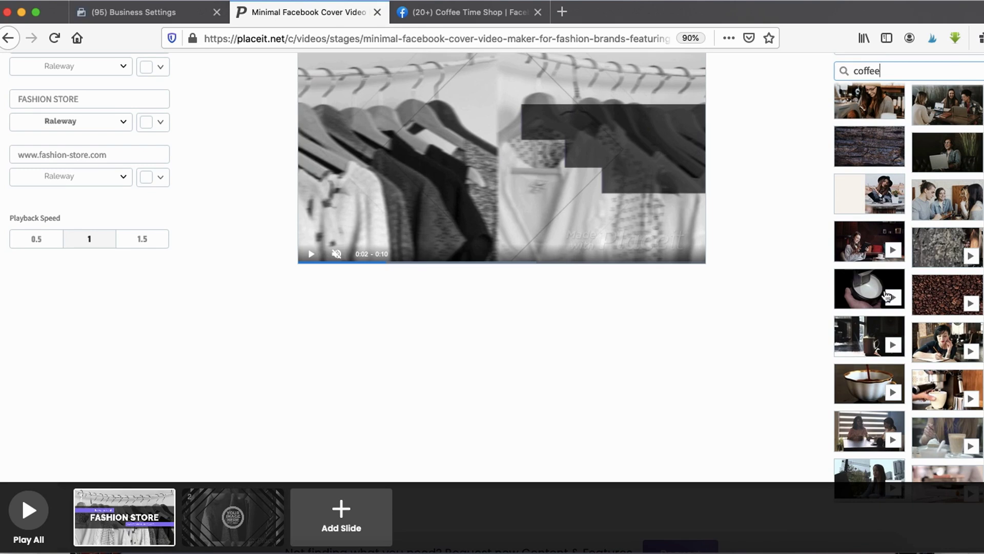
{"action": "left_click", "coordinate": [948, 293]}
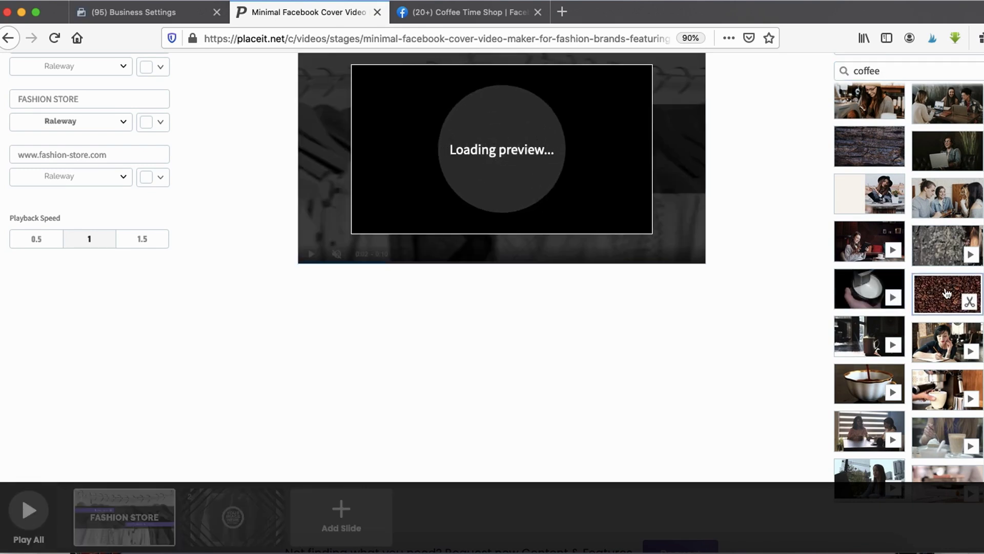
{"action": "scroll", "coordinate": [797, 240], "scroll_direction": "up", "scroll_amount": 2}
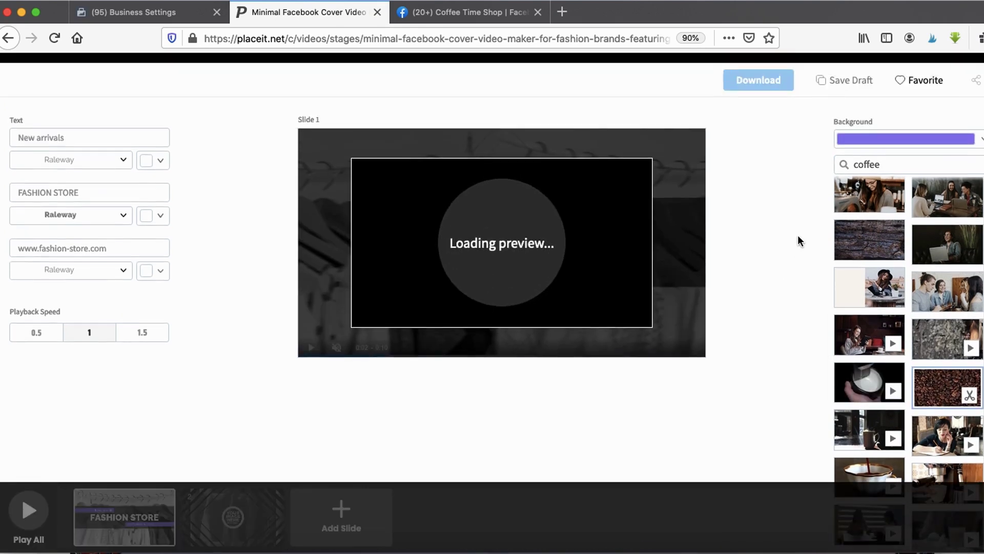
{"action": "scroll", "coordinate": [798, 234], "scroll_direction": "up", "scroll_amount": 1}
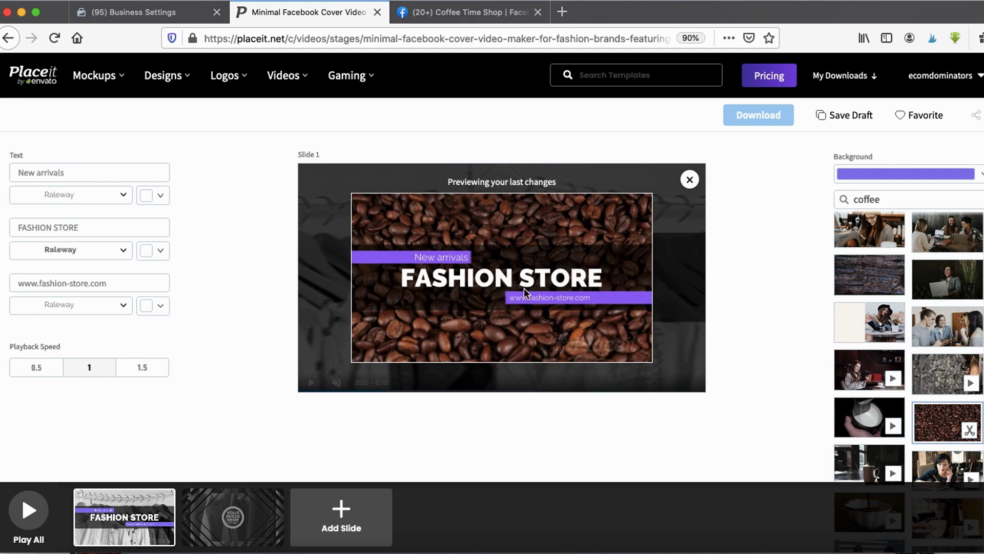
{"action": "left_click", "coordinate": [768, 550]}
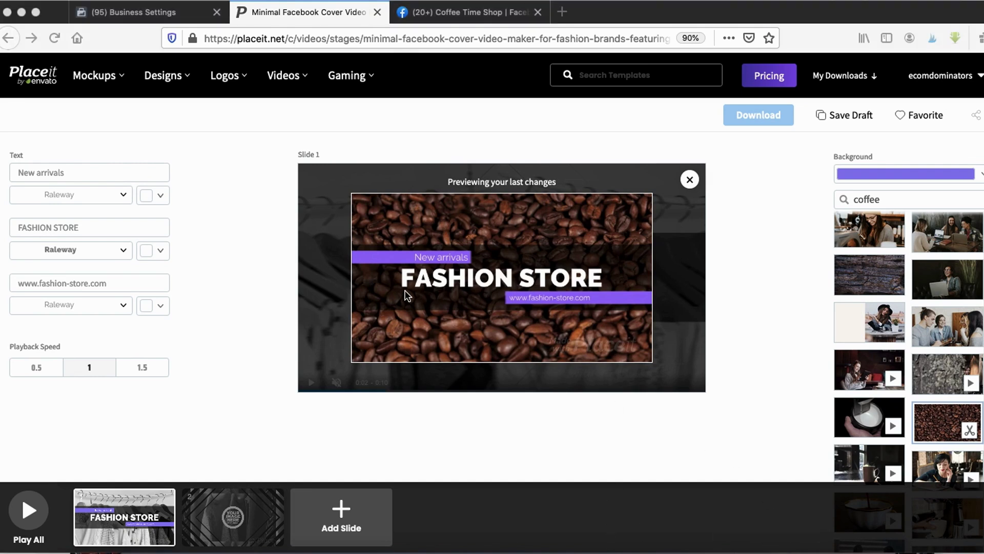
{"action": "left_click_drag", "start_coordinate": [401, 288], "coordinate": [589, 289]}
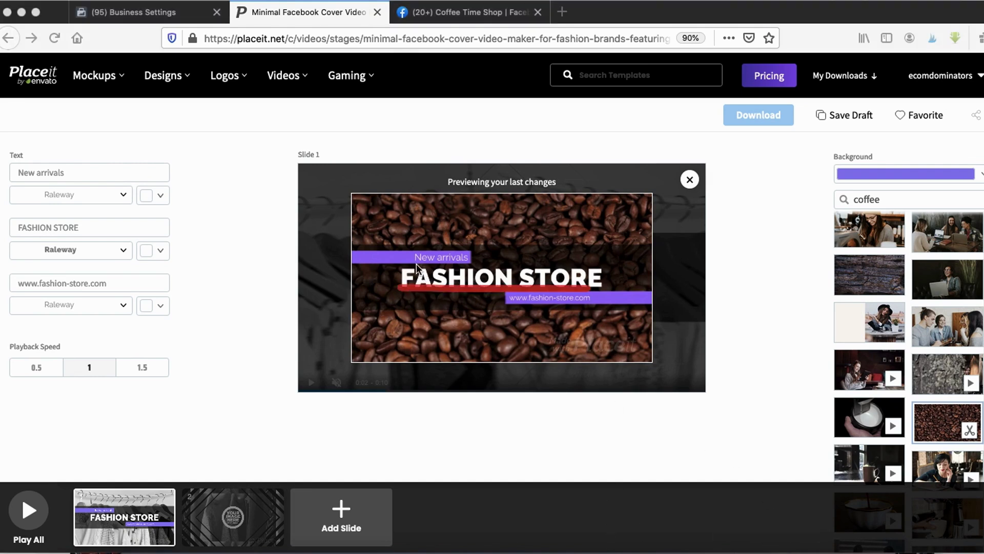
{"action": "left_click_drag", "start_coordinate": [401, 266], "coordinate": [479, 265]}
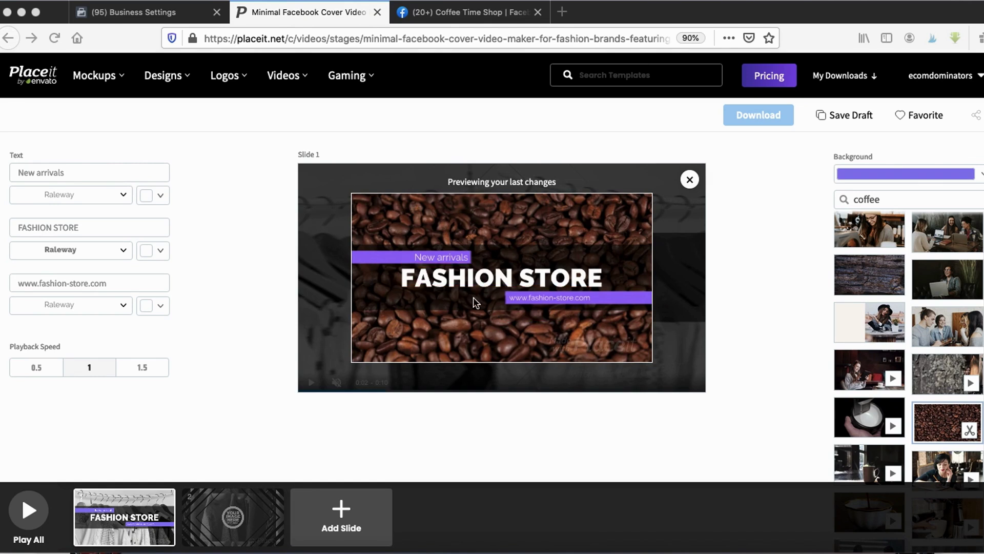
- Replace the first slide's FASHION STORE heading with COFFEE TIME SHOP
{"action": "double_click", "coordinate": [97, 229]}
{"action": "left_click_drag", "start_coordinate": [96, 229], "coordinate": [11, 229]}
{"action": "type", "text": "Co"}
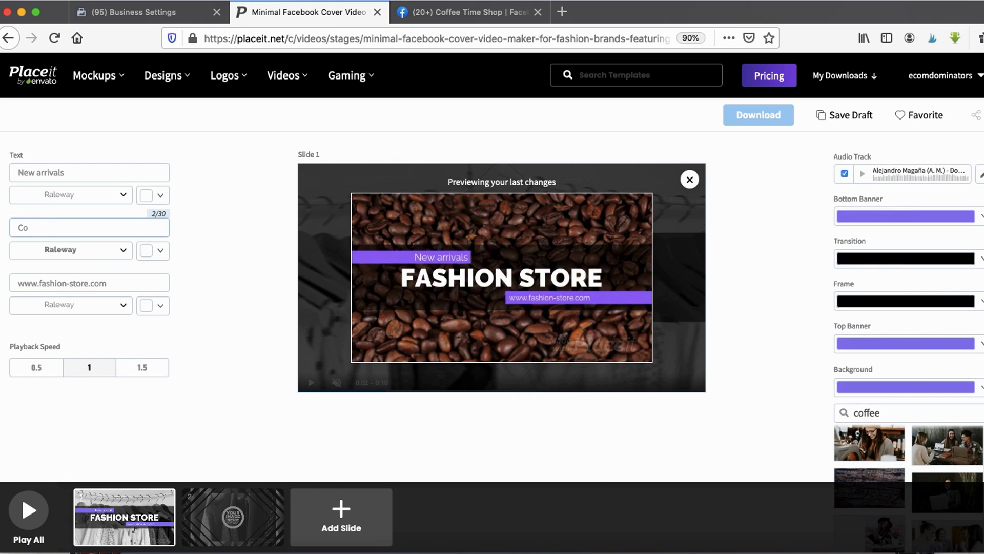
{"action": "type", "text": "ffee Time Sh"}
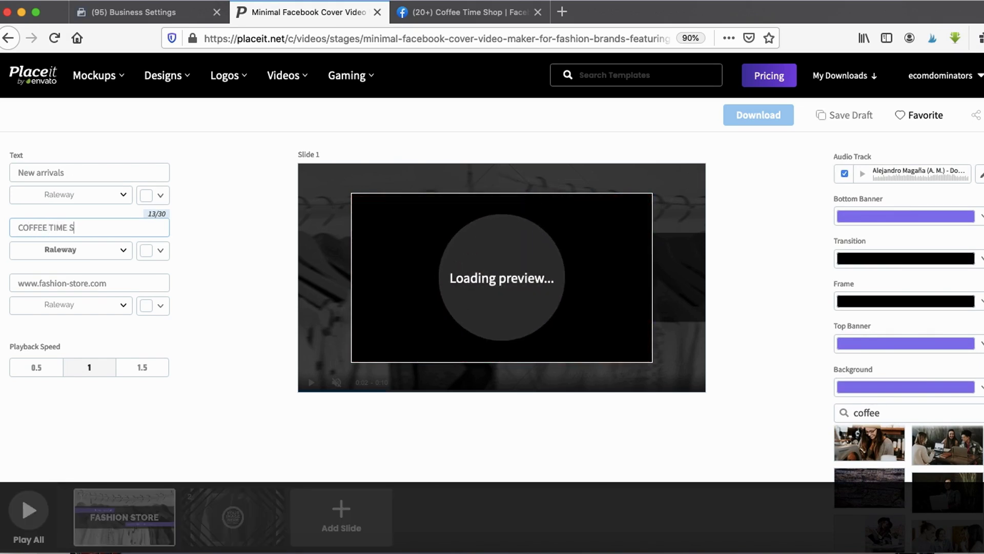
{"action": "type", "text": "op"}
- Change the tagline above the first slide's heading to "Visit Us Today!"
{"action": "left_click", "coordinate": [62, 169]}
{"action": "triple_click", "coordinate": [62, 167]}
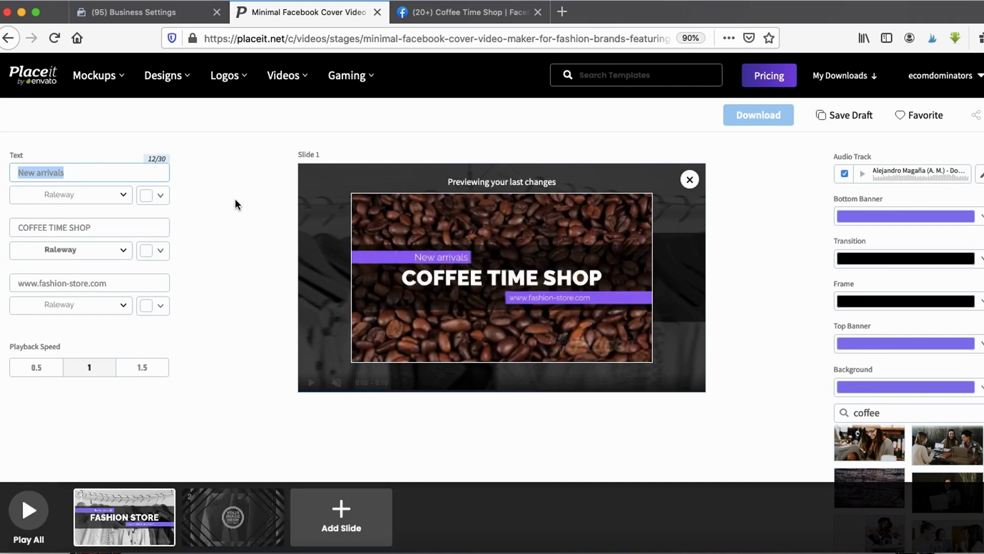
{"action": "type", "text": "Visit Us Today!"}
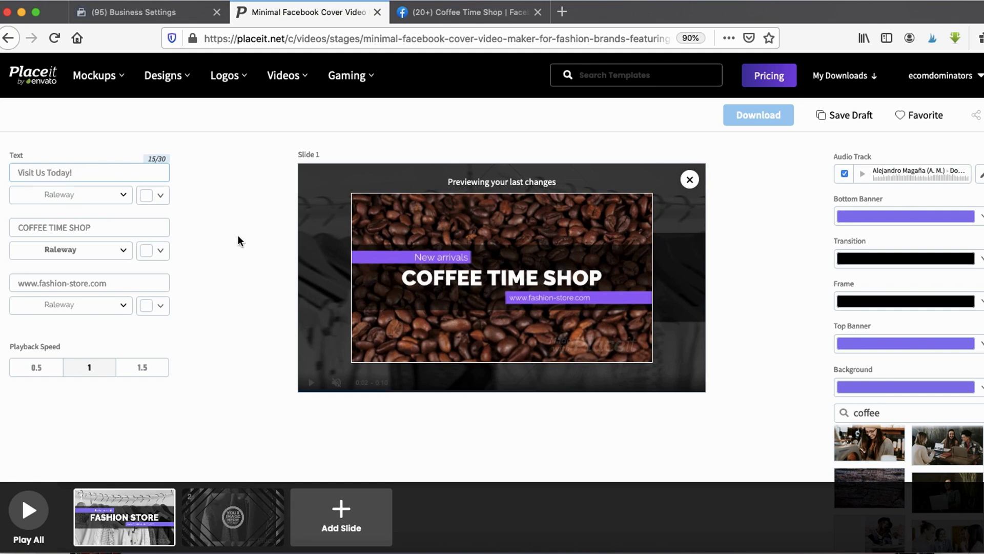
{"action": "double_click", "coordinate": [77, 282]}
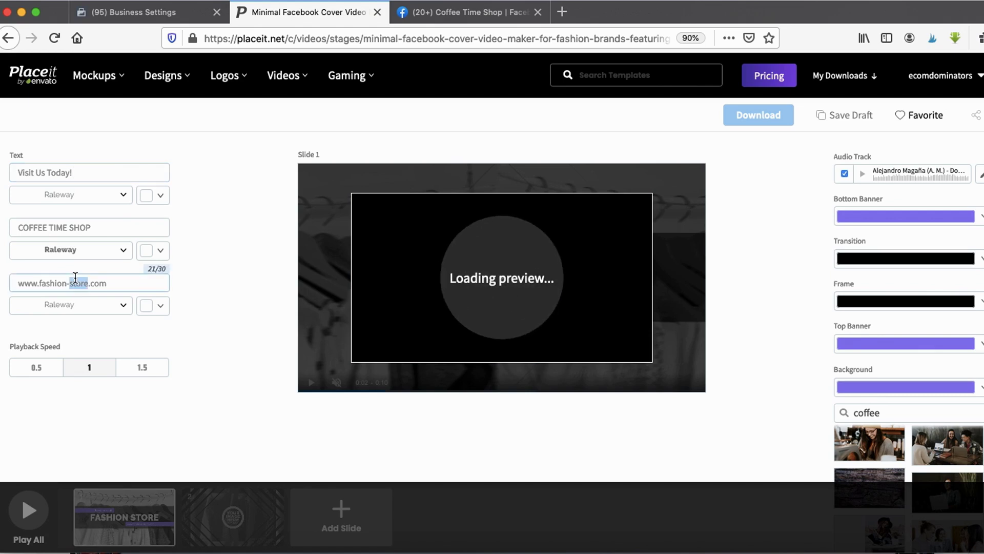
{"action": "key", "text": "BackSpace"}
{"action": "key", "text": "BackSpace"}
{"action": "key", "text": "BackSpace"}
{"action": "key", "text": "BackSpace"}
{"action": "key", "text": "BackSpace"}
{"action": "key", "text": "BackSpace"}
{"action": "key", "text": "BackSpace"}
{"action": "key", "text": "BackSpace"}
{"action": "key", "text": "BackSpace"}
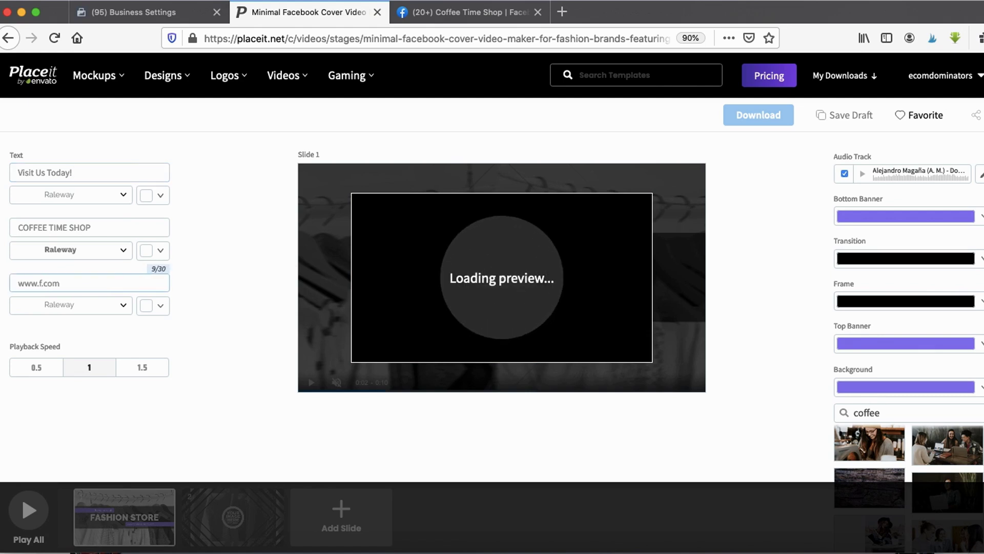
{"action": "type", "text": "coffeetimeshop"}
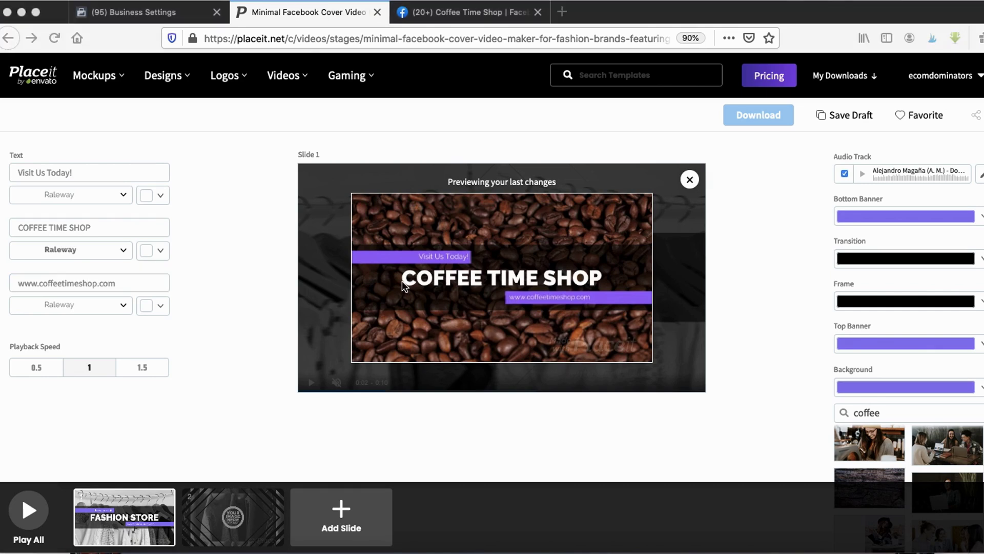
{"action": "mouse_move", "coordinate": [365, 270]}
{"action": "left_mouse_down"}
{"action": "mouse_move", "coordinate": [500, 271]}
{"action": "mouse_move", "coordinate": [340, 263]}
{"action": "mouse_move", "coordinate": [513, 281]}
{"action": "mouse_move", "coordinate": [523, 332]}
{"action": "left_mouse_up"}
{"action": "left_click_drag", "start_coordinate": [617, 330], "coordinate": [489, 290]}
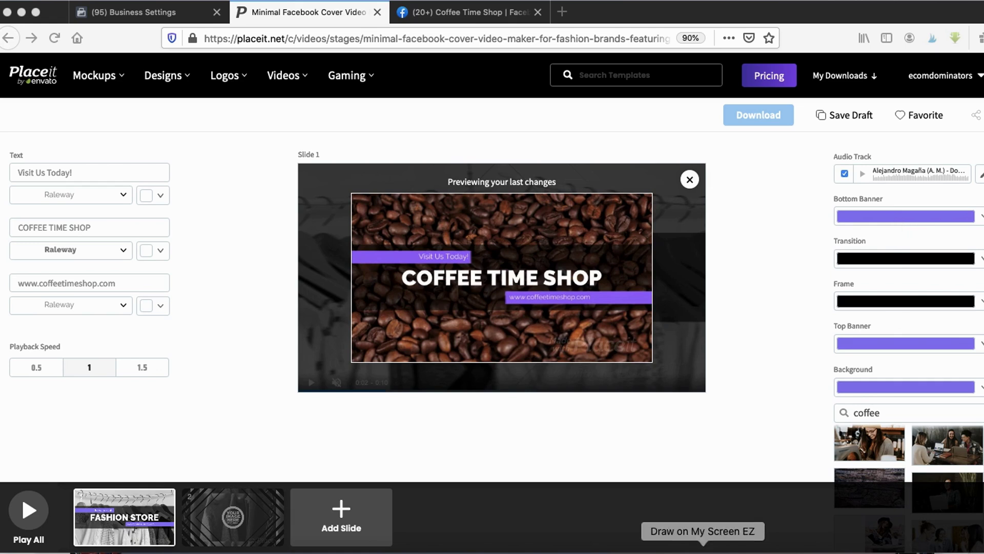
- Set the first slide's bottom banner, top banner and background colours to orange
{"action": "left_click", "coordinate": [855, 213]}
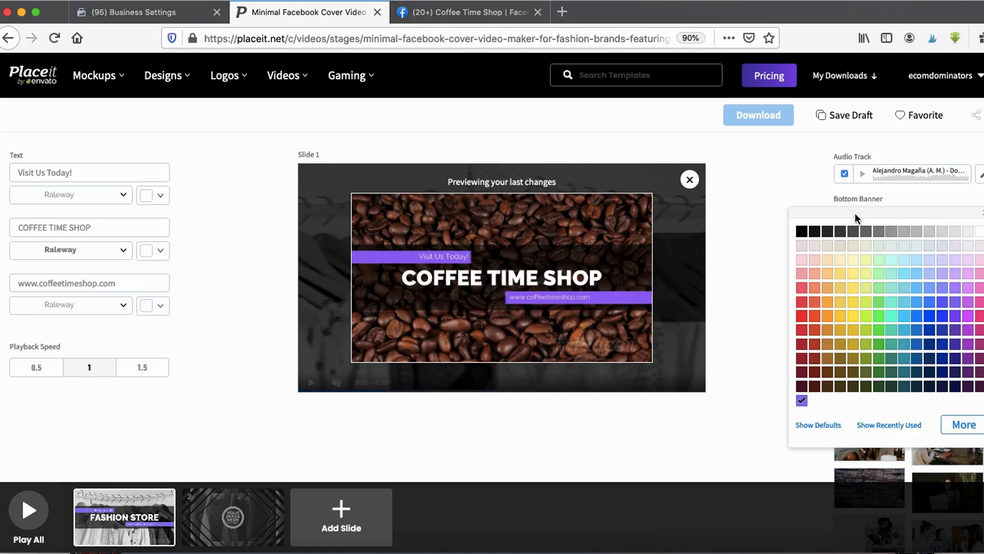
{"action": "left_click", "coordinate": [833, 326]}
{"action": "left_click", "coordinate": [763, 321]}
{"action": "left_click", "coordinate": [902, 346]}
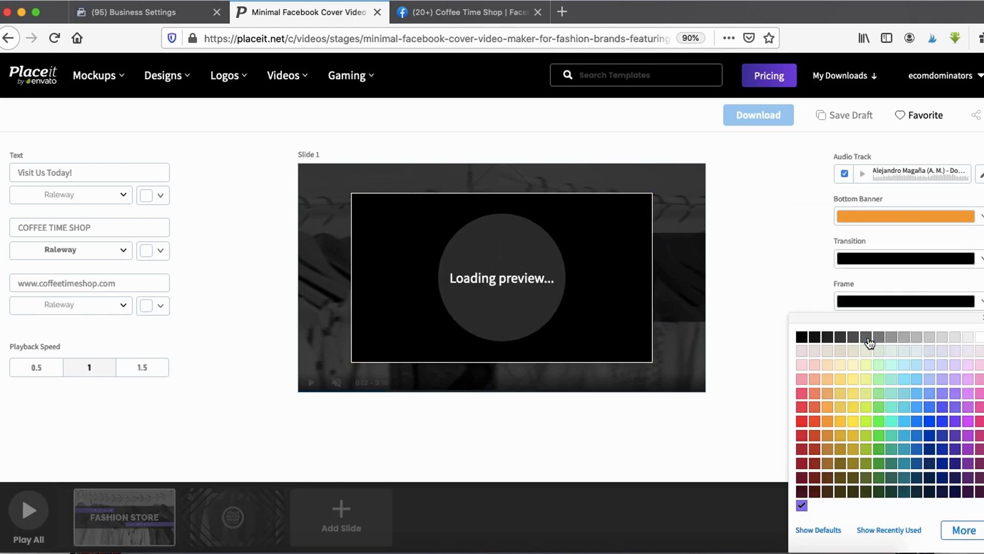
{"action": "left_click", "coordinate": [827, 422]}
{"action": "left_click", "coordinate": [755, 286]}
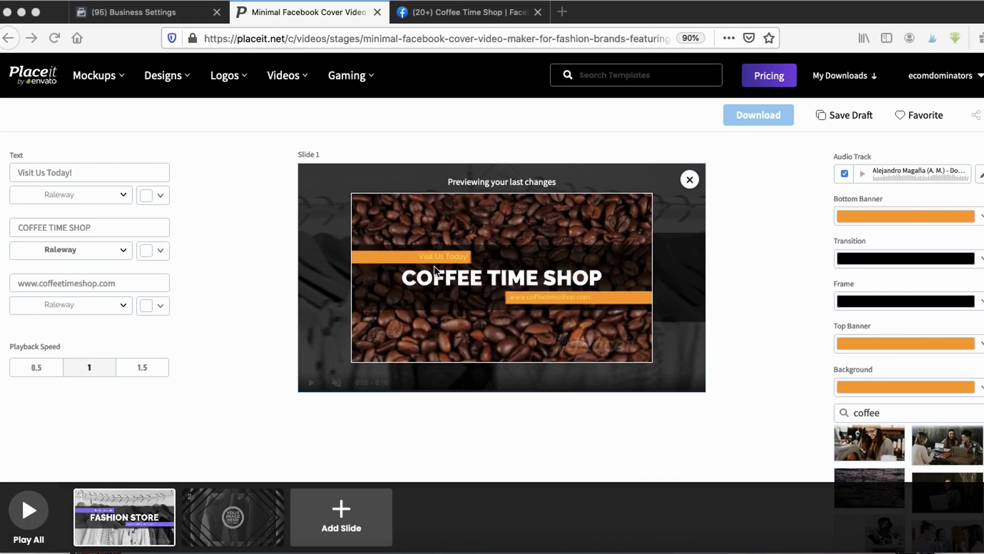
{"action": "left_click_drag", "start_coordinate": [406, 246], "coordinate": [404, 266]}
{"action": "left_click_drag", "start_coordinate": [581, 322], "coordinate": [515, 283]}
- Set the text colour of both the "Visit Us Today!" tagline and the website address to black
{"action": "left_click", "coordinate": [159, 195]}
{"action": "left_click", "coordinate": [161, 197]}
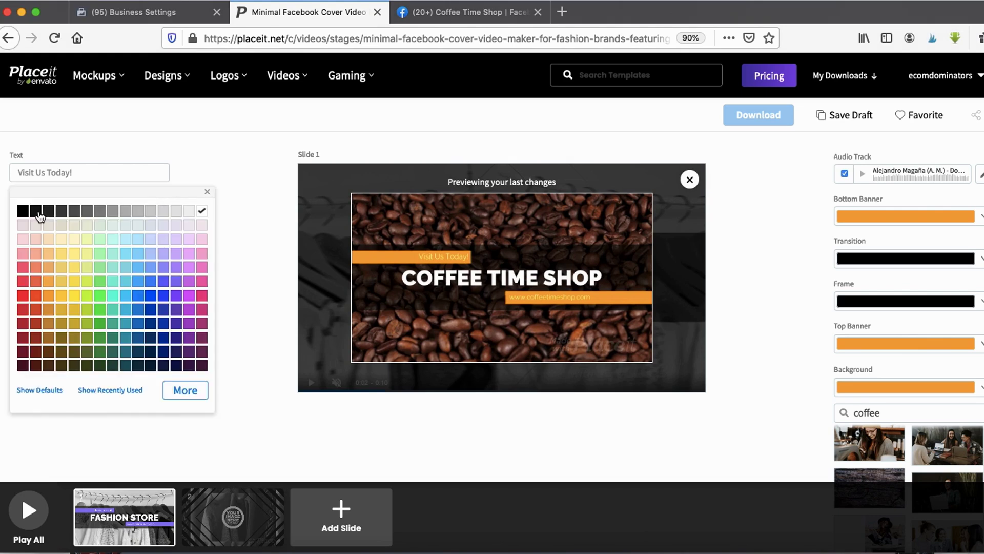
{"action": "left_click", "coordinate": [22, 212]}
{"action": "left_click", "coordinate": [213, 149]}
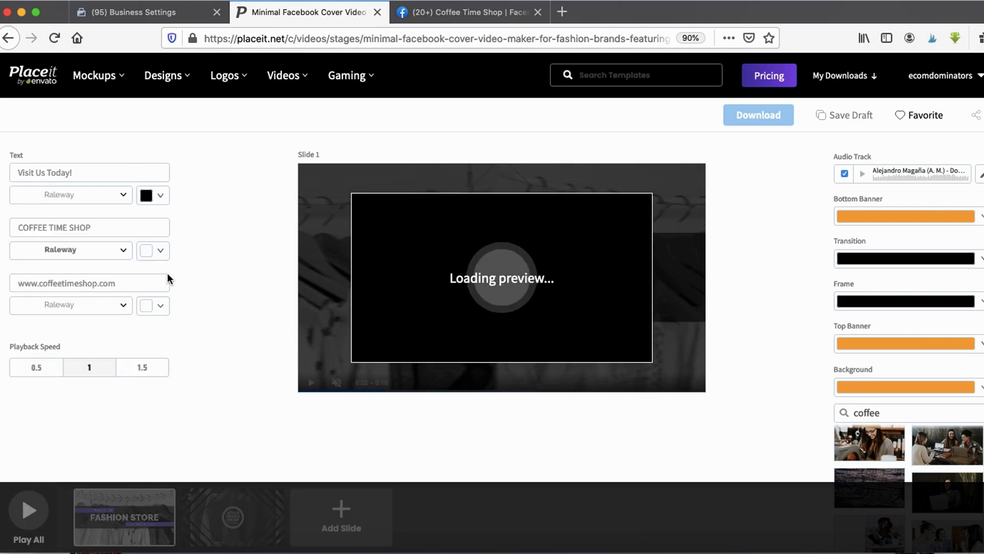
{"action": "left_click", "coordinate": [156, 307]}
{"action": "left_click", "coordinate": [23, 321]}
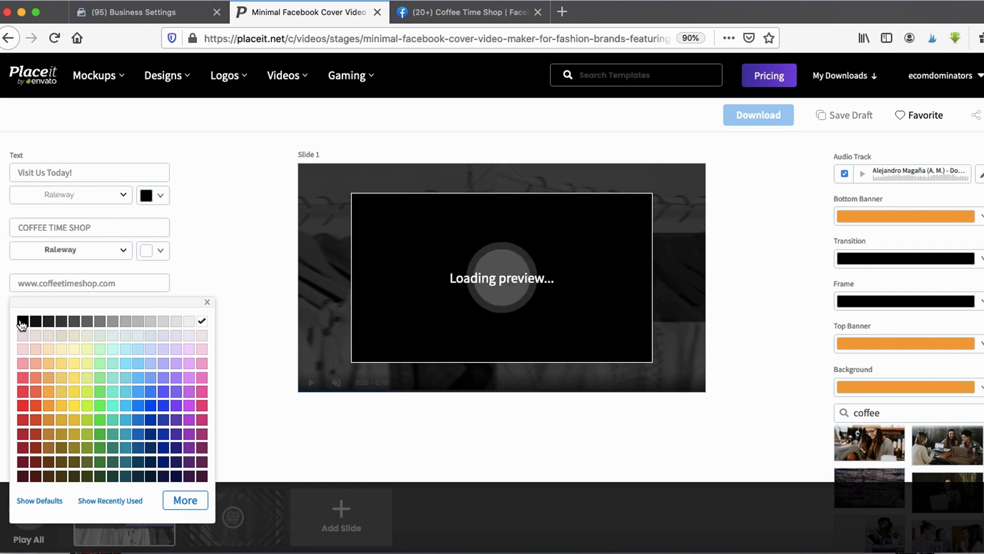
{"action": "left_click", "coordinate": [210, 248]}
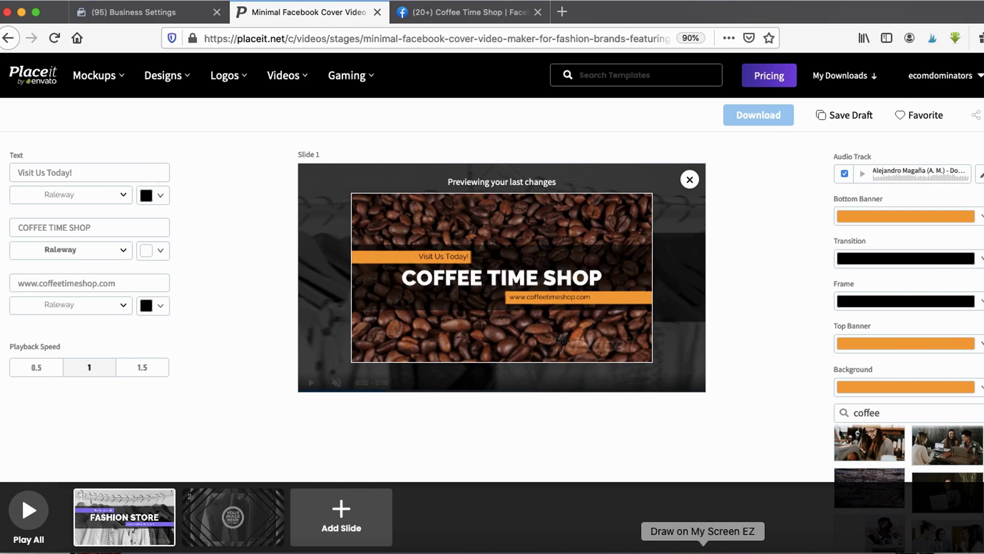
{"action": "left_click", "coordinate": [703, 551]}
{"action": "mouse_move", "coordinate": [875, 128]}
{"action": "left_mouse_down"}
{"action": "mouse_move", "coordinate": [983, 152]}
{"action": "mouse_move", "coordinate": [805, 138]}
{"action": "left_mouse_up"}
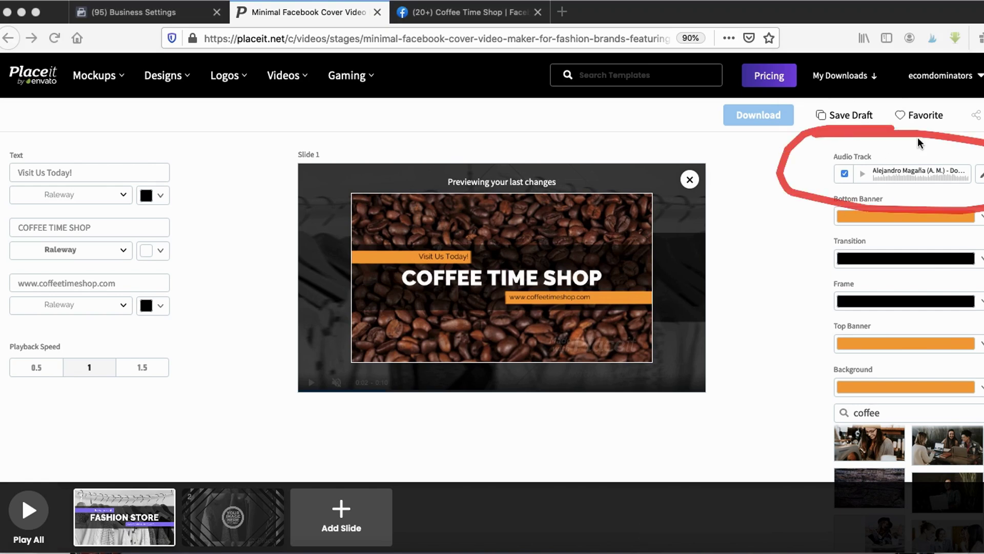
{"action": "key", "text": "Escape"}
- Open the audio track choices for the video and browse the available tracks
{"action": "left_click", "coordinate": [981, 174]}
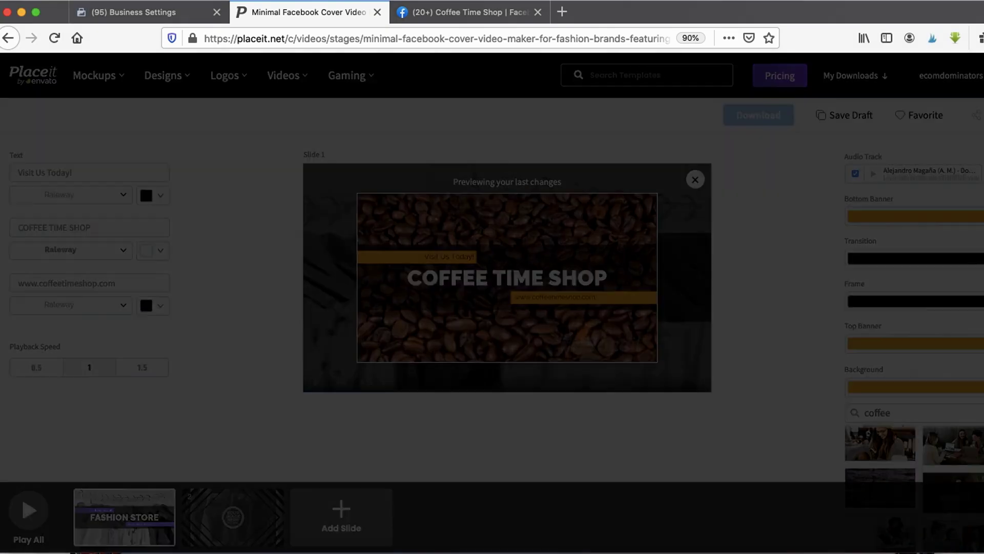
{"action": "scroll", "coordinate": [439, 336], "scroll_direction": "down", "scroll_amount": 3}
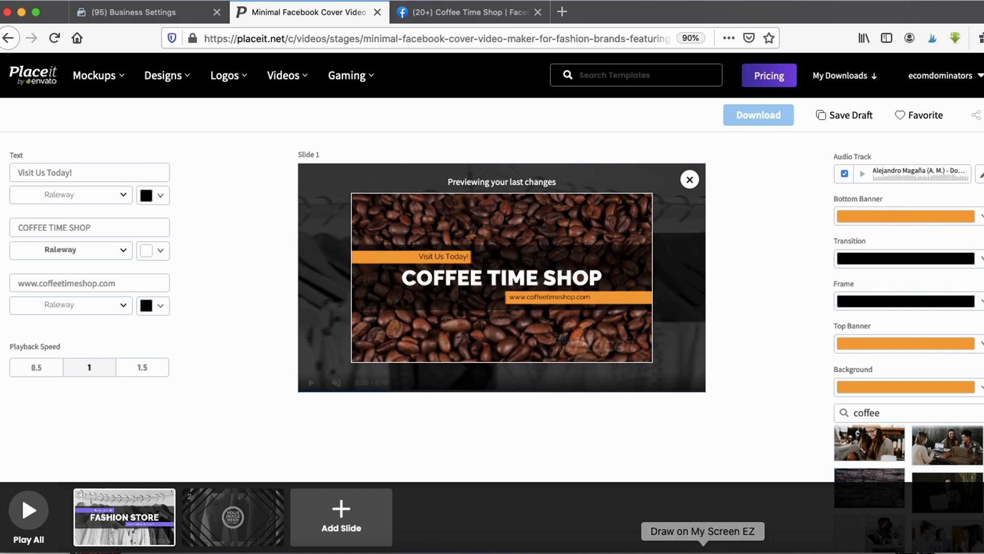
{"action": "left_click", "coordinate": [703, 552]}
{"action": "mouse_move", "coordinate": [225, 462]}
{"action": "left_mouse_down"}
{"action": "mouse_move", "coordinate": [187, 465]}
{"action": "mouse_move", "coordinate": [215, 551]}
{"action": "mouse_move", "coordinate": [300, 446]}
{"action": "left_mouse_up"}
{"action": "key", "text": "Escape"}
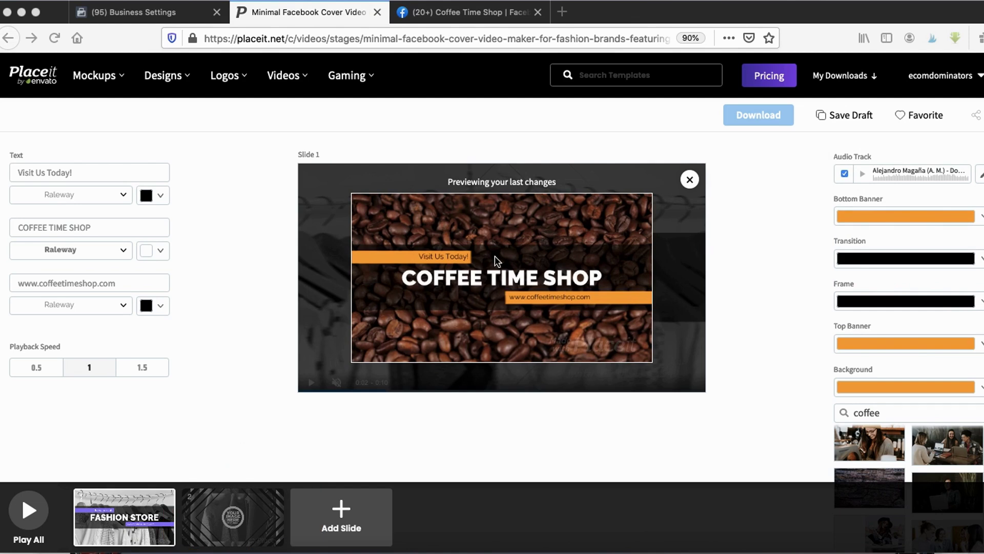
- Search the second slide's backgrounds for "coffee" and apply the video of piled coffee beans on an orange backdrop
{"action": "left_click", "coordinate": [228, 519]}
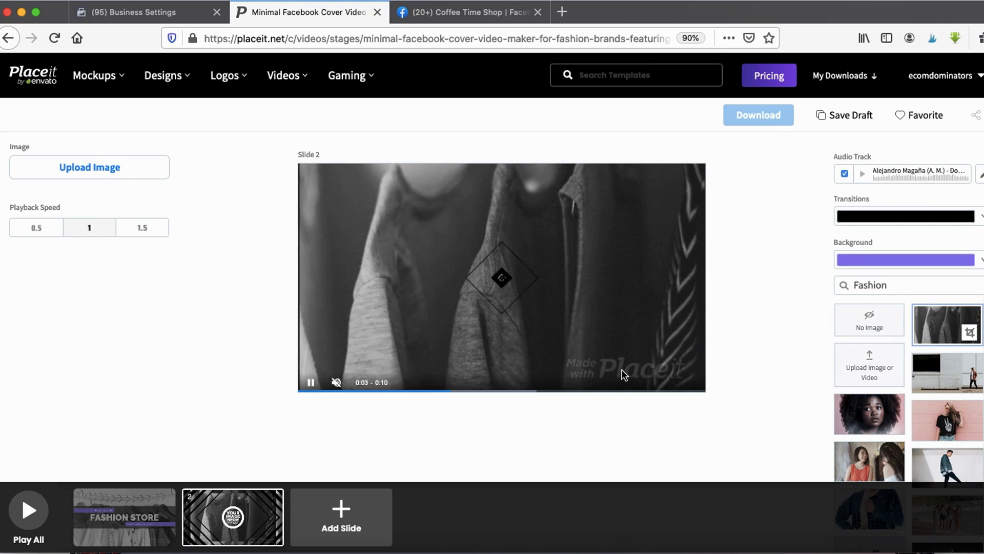
{"action": "double_click", "coordinate": [882, 286]}
{"action": "type", "text": "coffee"}
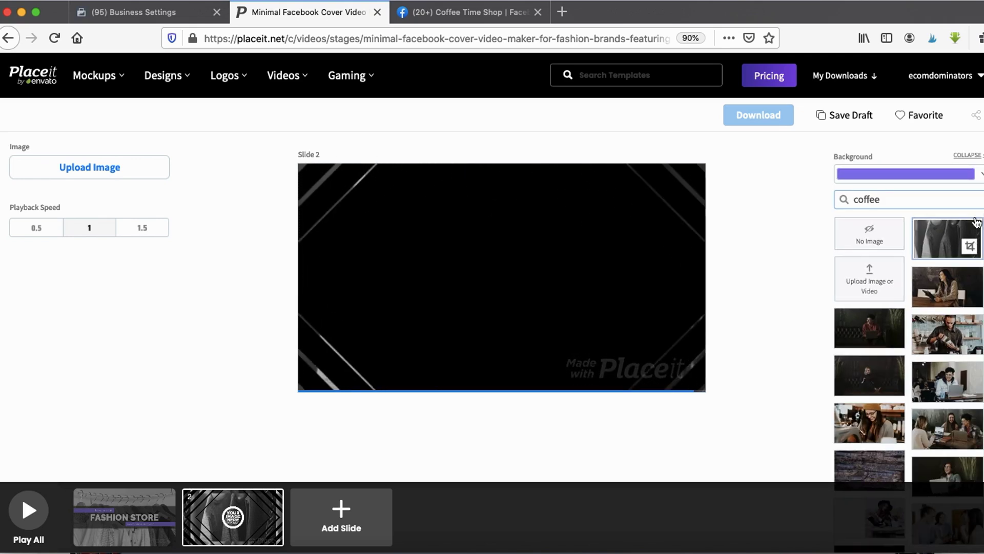
{"action": "scroll", "coordinate": [961, 346], "scroll_direction": "down", "scroll_amount": 1}
{"action": "scroll", "coordinate": [949, 344], "scroll_direction": "down", "scroll_amount": 6}
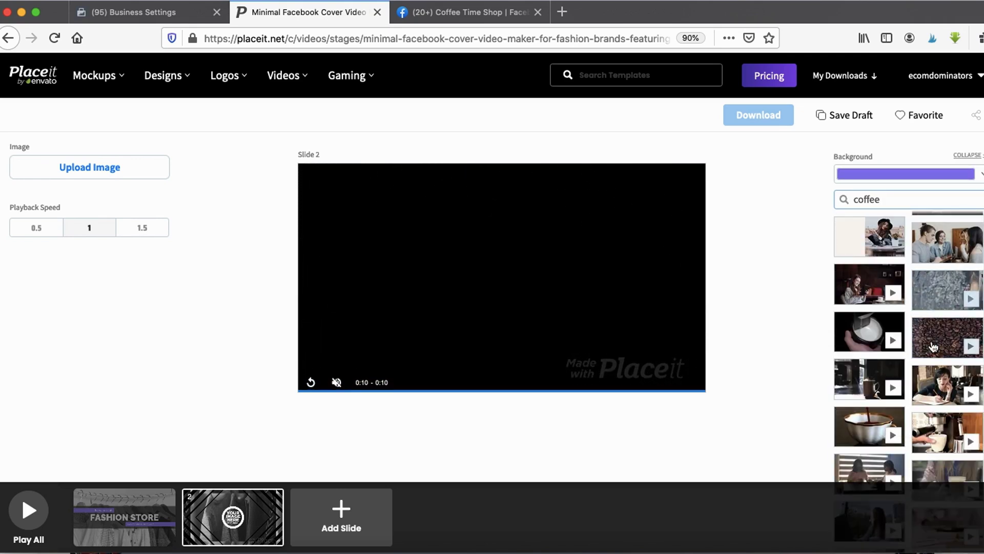
{"action": "scroll", "coordinate": [932, 346], "scroll_direction": "down", "scroll_amount": 6}
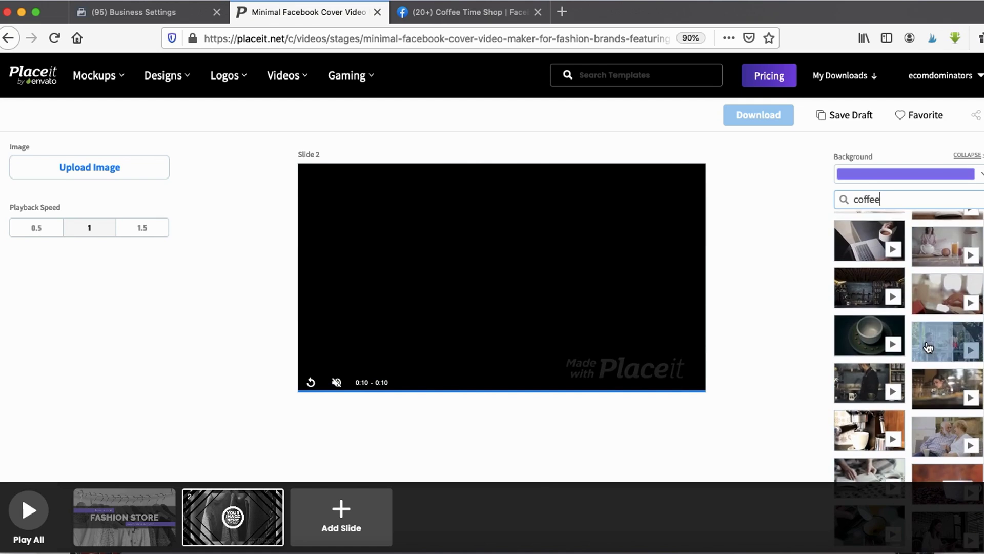
{"action": "scroll", "coordinate": [928, 347], "scroll_direction": "down", "scroll_amount": 5}
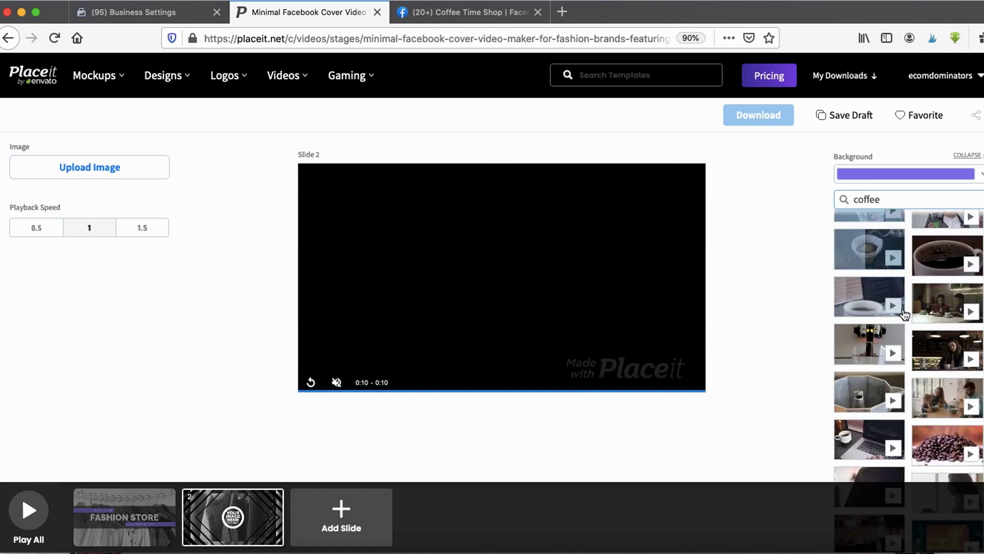
{"action": "scroll", "coordinate": [905, 314], "scroll_direction": "down", "scroll_amount": 2}
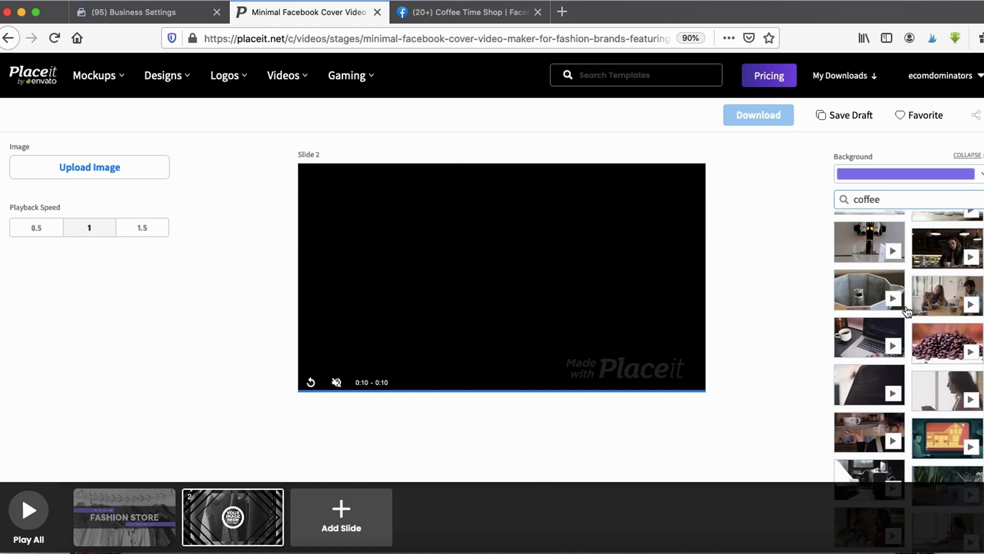
{"action": "left_click", "coordinate": [963, 350]}
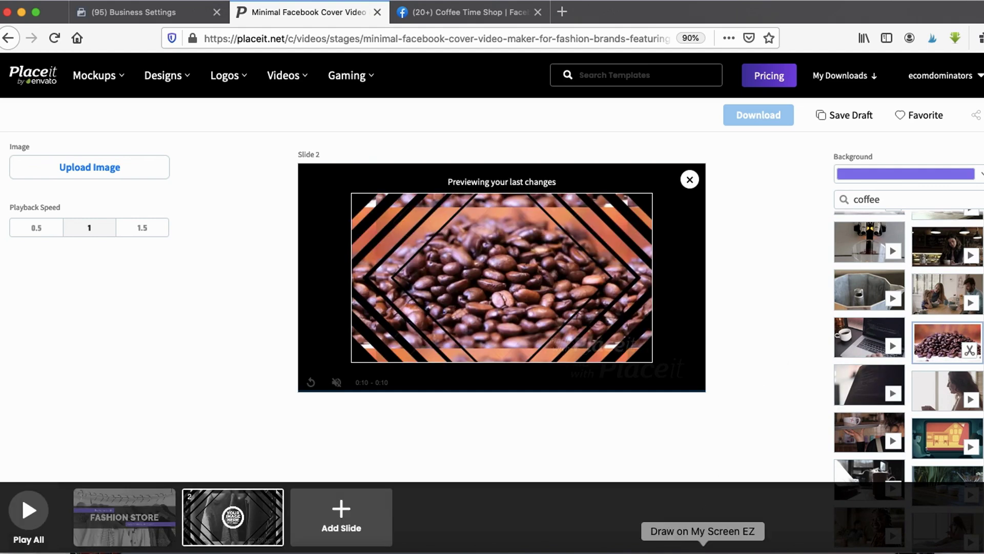
- Upload the round Coffee Time logo as the second slide's image and set the slide's background colour to orange
{"action": "left_click_drag", "start_coordinate": [44, 185], "coordinate": [103, 204]}
{"action": "mouse_move", "coordinate": [177, 199]}
{"action": "left_mouse_down"}
{"action": "mouse_move", "coordinate": [3, 141]}
{"action": "mouse_move", "coordinate": [98, 198]}
{"action": "left_mouse_up"}
{"action": "key", "text": "Escape"}
{"action": "left_click", "coordinate": [115, 169]}
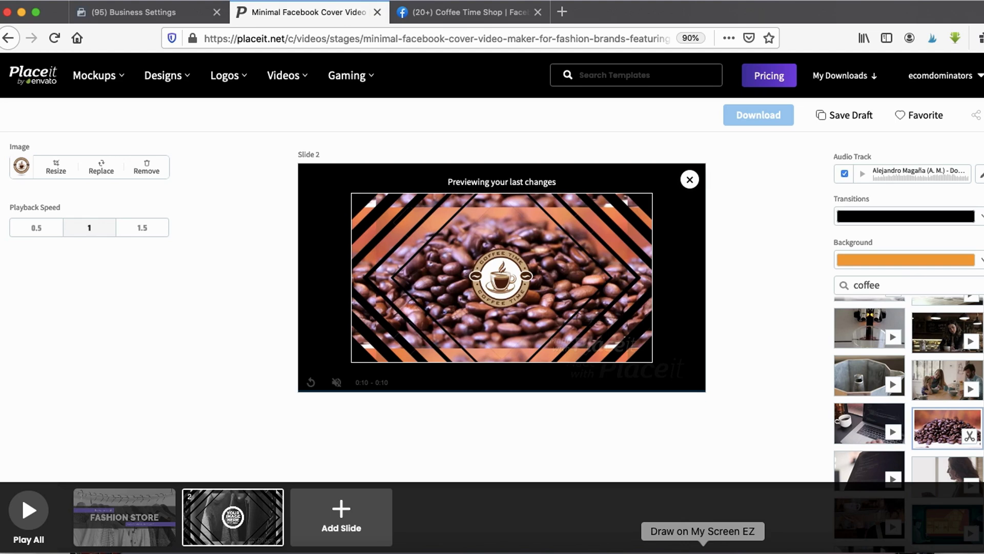
- Play the complete two-slide cover video as a preview, then close the preview
{"action": "left_click", "coordinate": [703, 552]}
{"action": "mouse_move", "coordinate": [25, 454]}
{"action": "left_mouse_down"}
{"action": "mouse_move", "coordinate": [28, 541]}
{"action": "mouse_move", "coordinate": [1, 499]}
{"action": "mouse_move", "coordinate": [60, 464]}
{"action": "mouse_move", "coordinate": [47, 533]}
{"action": "left_mouse_up"}
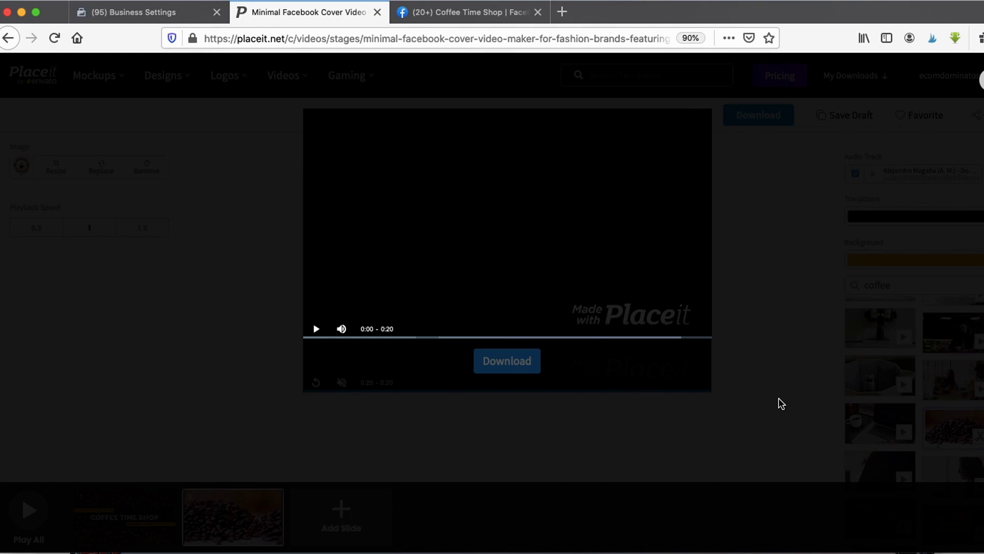
{"action": "left_click", "coordinate": [314, 330]}
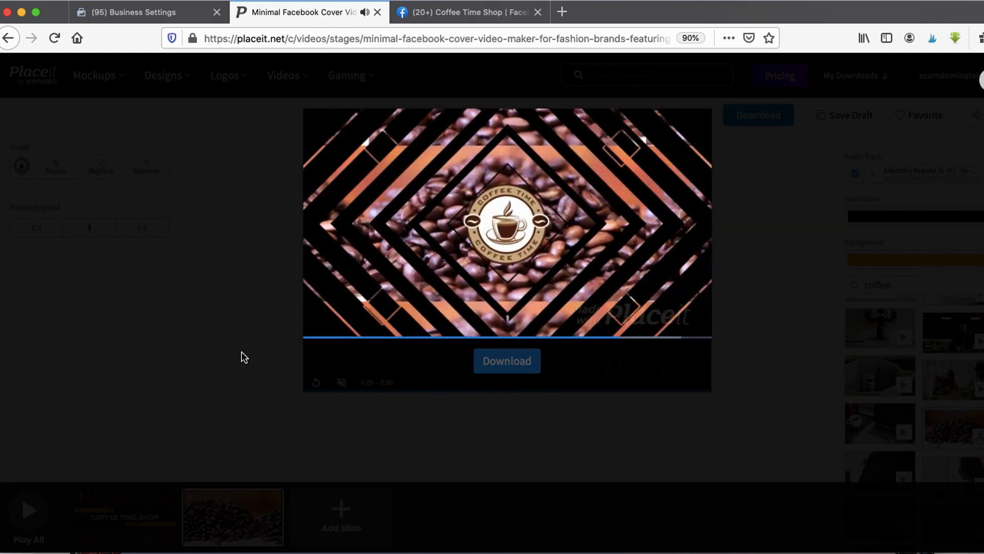
{"action": "mouse_move", "coordinate": [522, 263]}
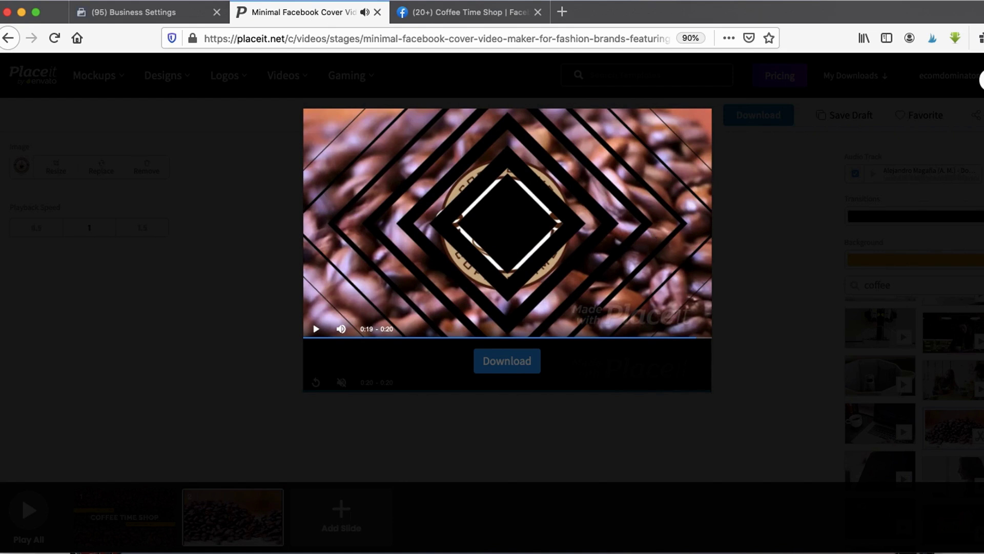
{"action": "left_click", "coordinate": [981, 81]}
- Download the finished cover video and switch to the Coffee Time Shop Page on Facebook
{"action": "left_click", "coordinate": [703, 553]}
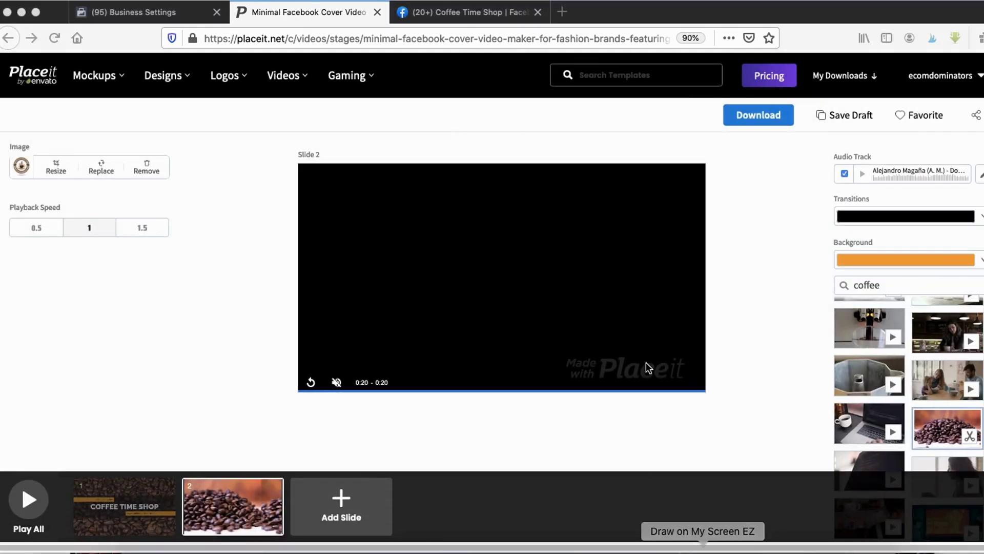
{"action": "mouse_move", "coordinate": [723, 145]}
{"action": "left_mouse_down"}
{"action": "mouse_move", "coordinate": [784, 77]}
{"action": "mouse_move", "coordinate": [823, 103]}
{"action": "mouse_move", "coordinate": [712, 126]}
{"action": "left_mouse_up"}
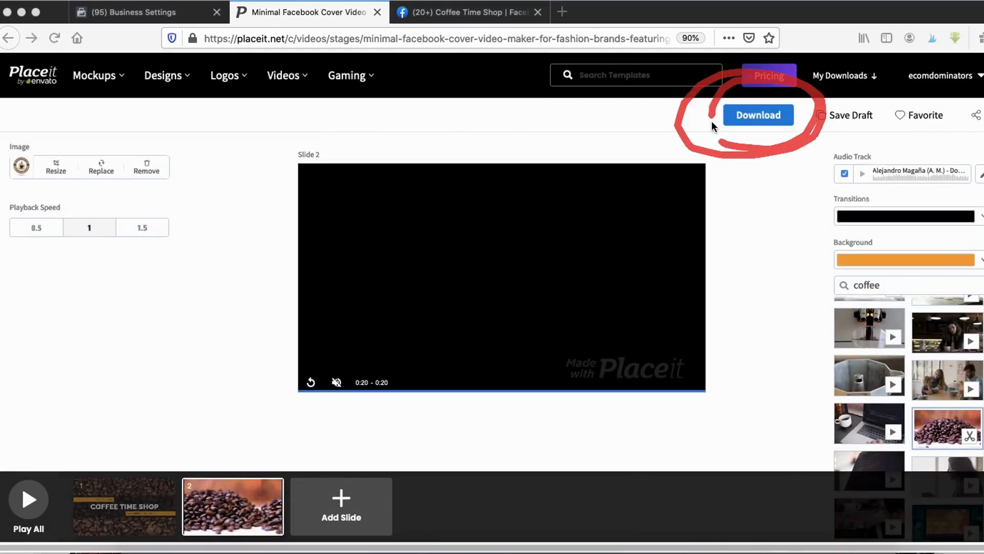
{"action": "key", "text": "Escape"}
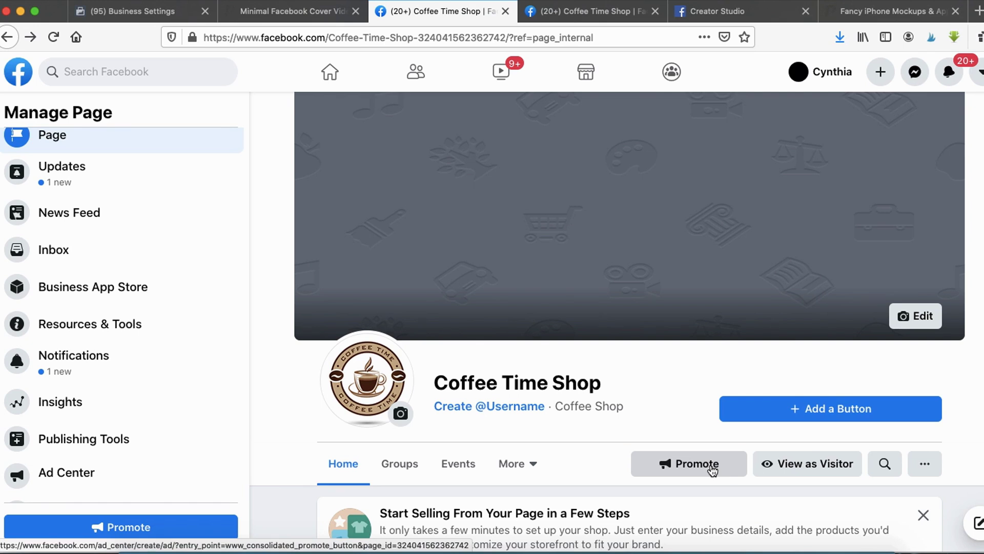
- Open the Page's Publishing Tools and go to its video posts in Creator Studio
{"action": "left_click", "coordinate": [703, 552]}
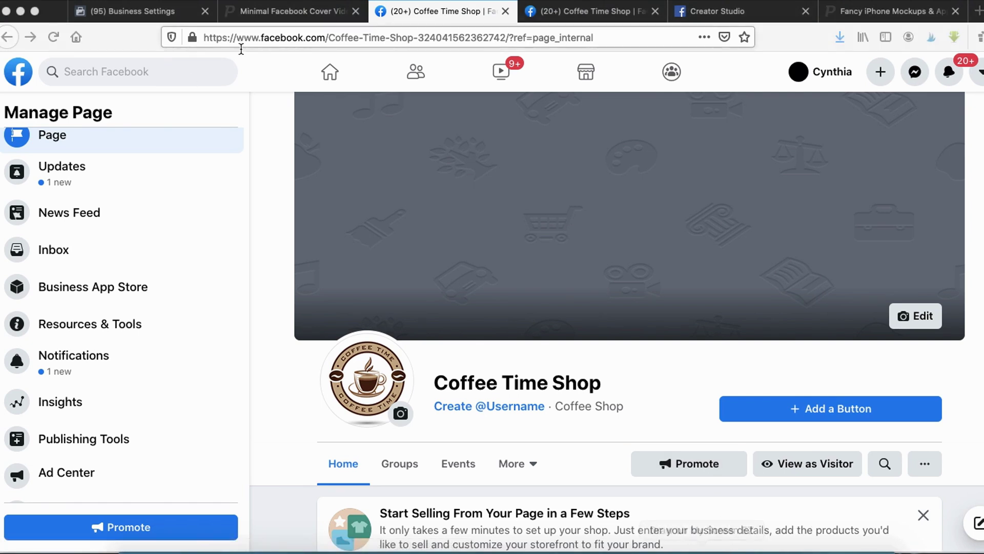
{"action": "mouse_move", "coordinate": [52, 423]}
{"action": "left_mouse_down"}
{"action": "mouse_move", "coordinate": [2, 433]}
{"action": "mouse_move", "coordinate": [172, 457]}
{"action": "mouse_move", "coordinate": [31, 417]}
{"action": "left_mouse_up"}
{"action": "left_click", "coordinate": [577, 15]}
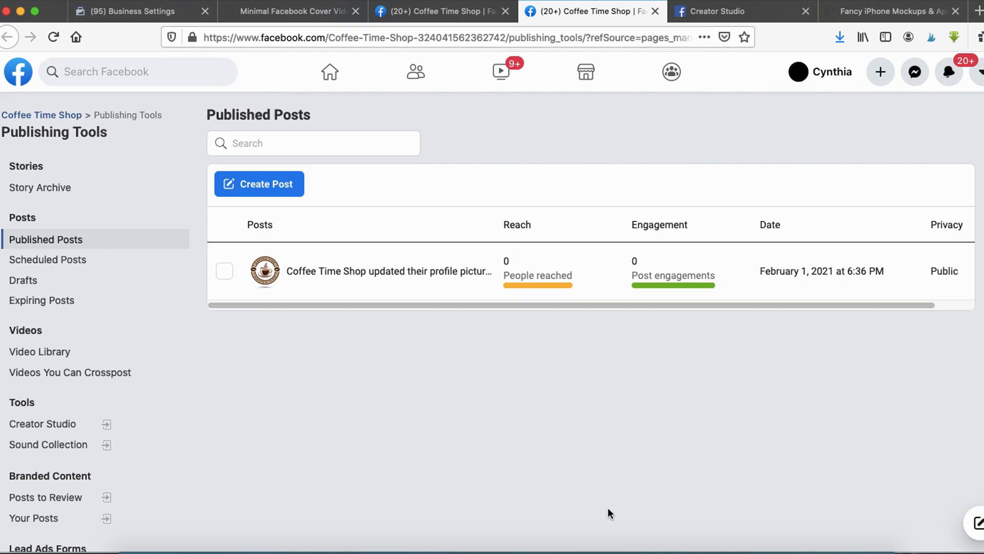
{"action": "left_click", "coordinate": [702, 550]}
{"action": "mouse_move", "coordinate": [32, 349]}
{"action": "left_mouse_down"}
{"action": "mouse_move", "coordinate": [15, 339]}
{"action": "mouse_move", "coordinate": [36, 367]}
{"action": "mouse_move", "coordinate": [97, 353]}
{"action": "mouse_move", "coordinate": [15, 335]}
{"action": "left_mouse_up"}
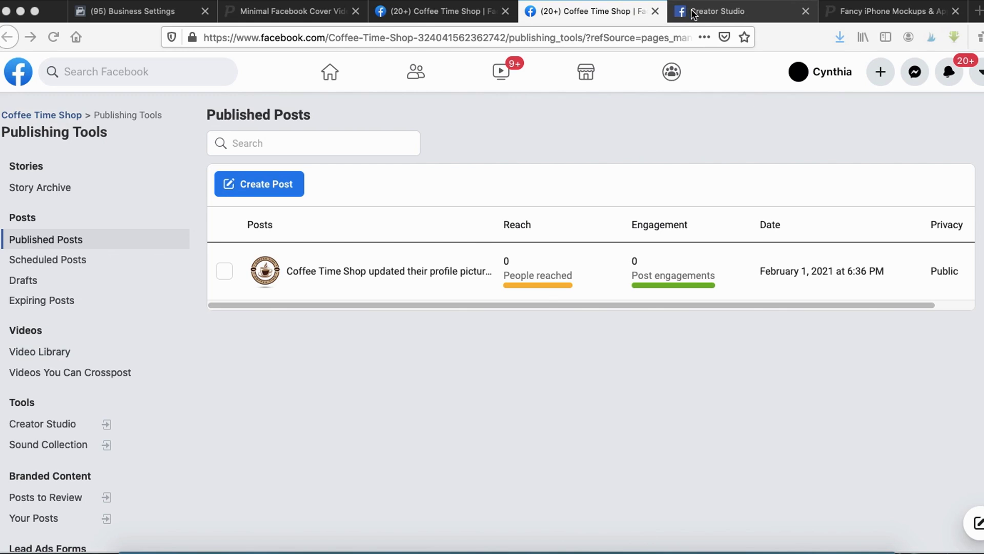
{"action": "left_click", "coordinate": [717, 11]}
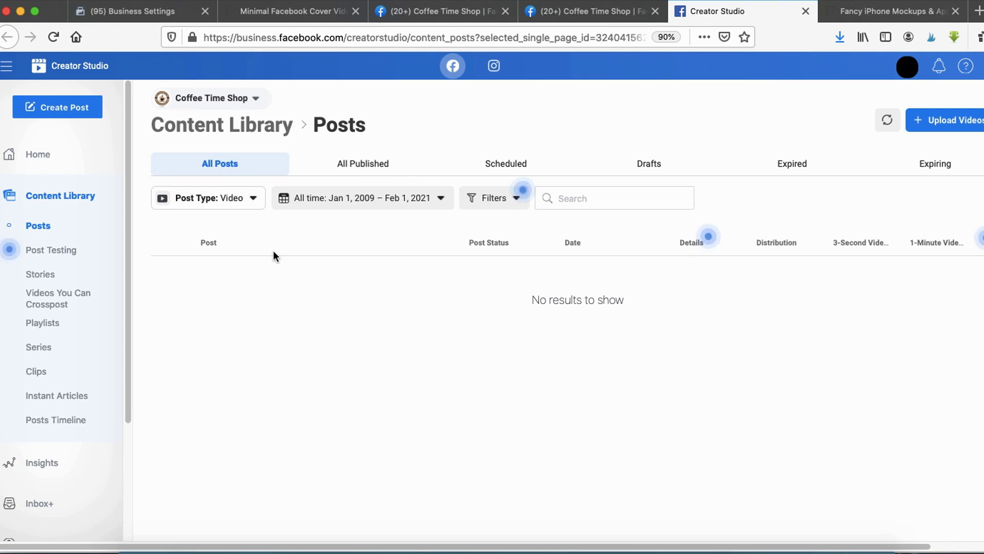
- Upload the cover video in Creator Studio with the title "coffee cover video" and the description "cover video"
{"action": "left_click", "coordinate": [702, 551]}
{"action": "mouse_move", "coordinate": [949, 89]}
{"action": "left_mouse_down"}
{"action": "mouse_move", "coordinate": [911, 163]}
{"action": "mouse_move", "coordinate": [958, 82]}
{"action": "mouse_move", "coordinate": [951, 169]}
{"action": "mouse_move", "coordinate": [889, 105]}
{"action": "left_mouse_up"}
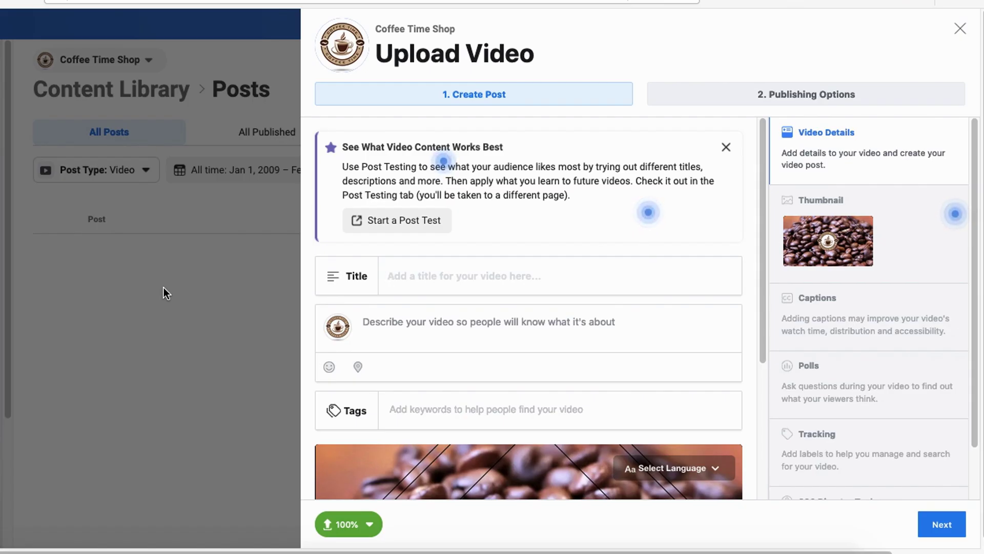
{"action": "type", "text": "coffee cover video"}
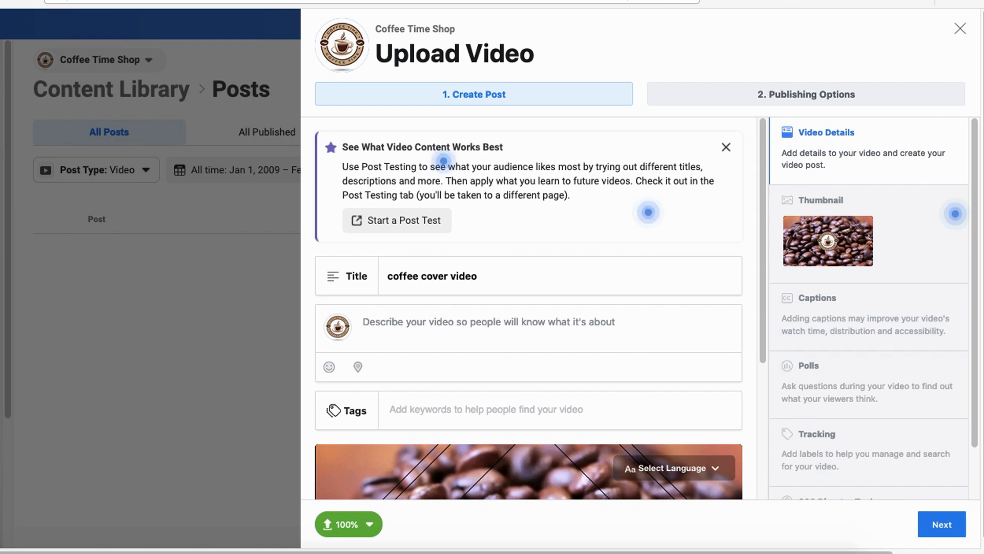
{"action": "left_click", "coordinate": [448, 326]}
{"action": "type", "text": "cover video"}
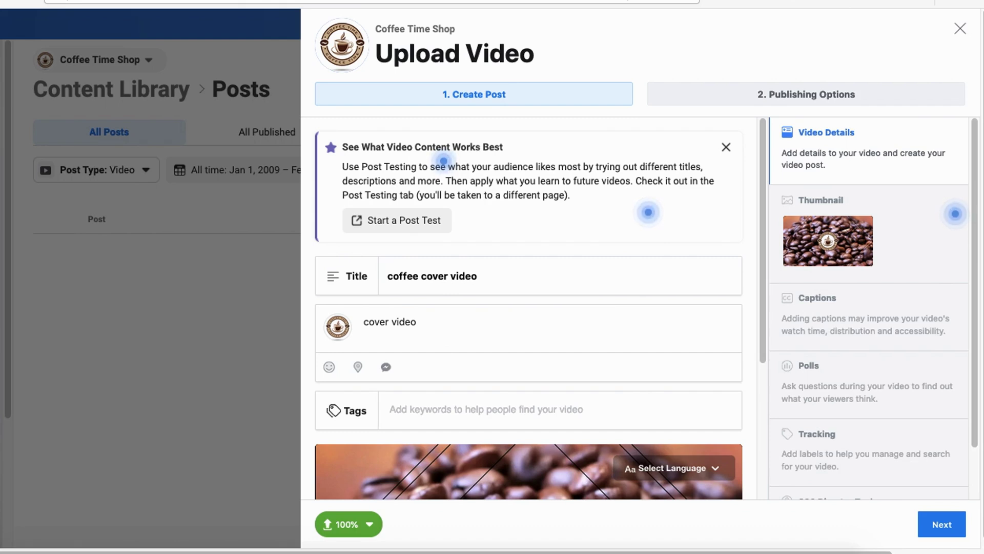
- Publish the uploaded video using the Publish now option, then return to the Coffee Time Shop Page
{"action": "left_click", "coordinate": [930, 523]}
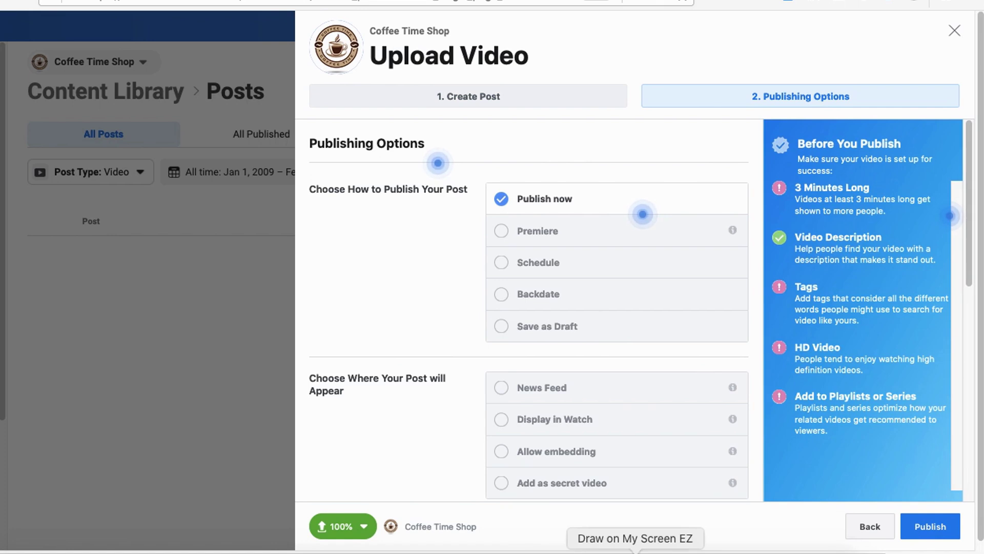
{"action": "left_click", "coordinate": [932, 529]}
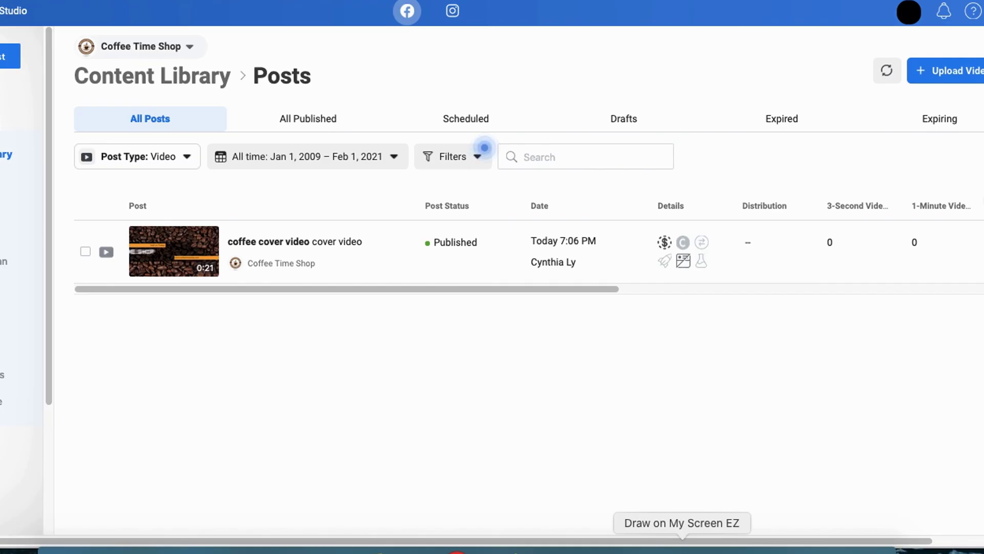
{"action": "mouse_move", "coordinate": [421, 260]}
{"action": "left_mouse_down"}
{"action": "mouse_move", "coordinate": [479, 283]}
{"action": "mouse_move", "coordinate": [405, 217]}
{"action": "mouse_move", "coordinate": [451, 279]}
{"action": "left_mouse_up"}
{"action": "key", "text": "Escape"}
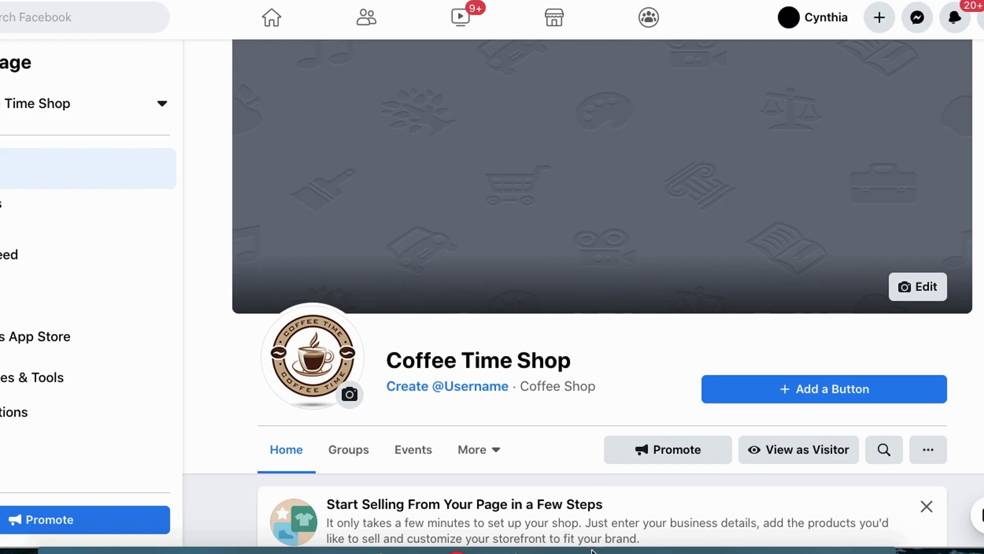
- Set the Page's cover to the coffee cover video chosen from the Page's existing videos
{"action": "mouse_move", "coordinate": [912, 228]}
{"action": "left_mouse_down"}
{"action": "mouse_move", "coordinate": [870, 332]}
{"action": "mouse_move", "coordinate": [917, 345]}
{"action": "left_mouse_up"}
{"action": "key", "text": "Escape"}
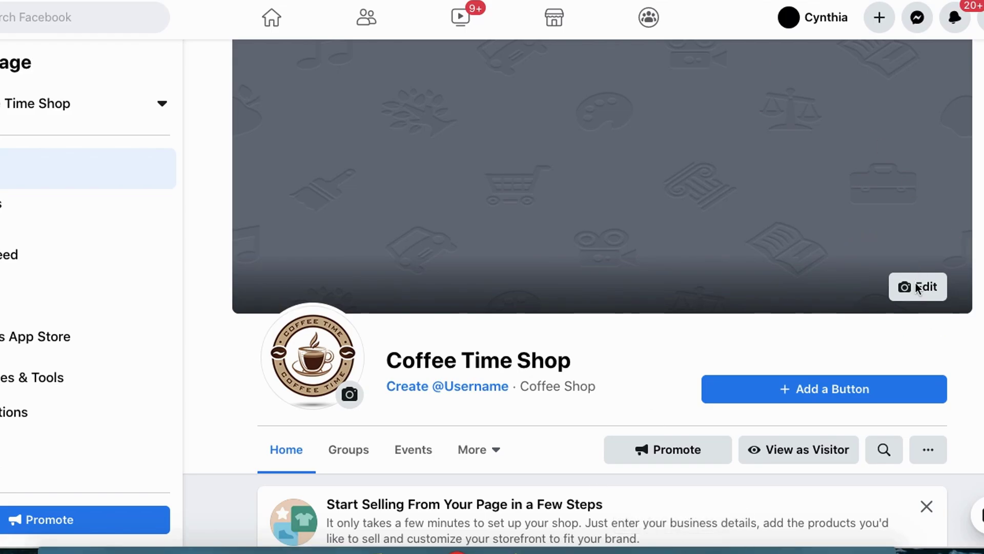
{"action": "left_click", "coordinate": [908, 288]}
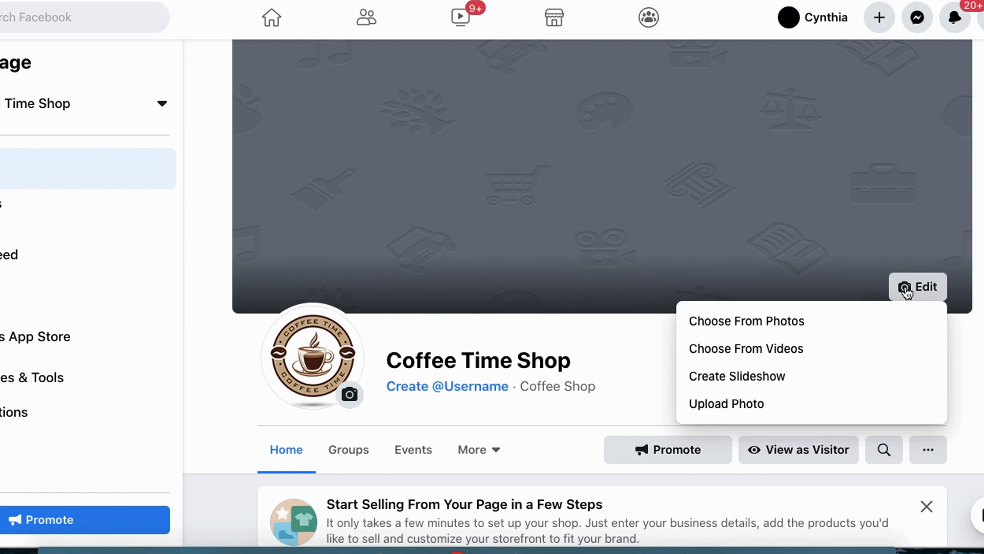
{"action": "left_click", "coordinate": [734, 349]}
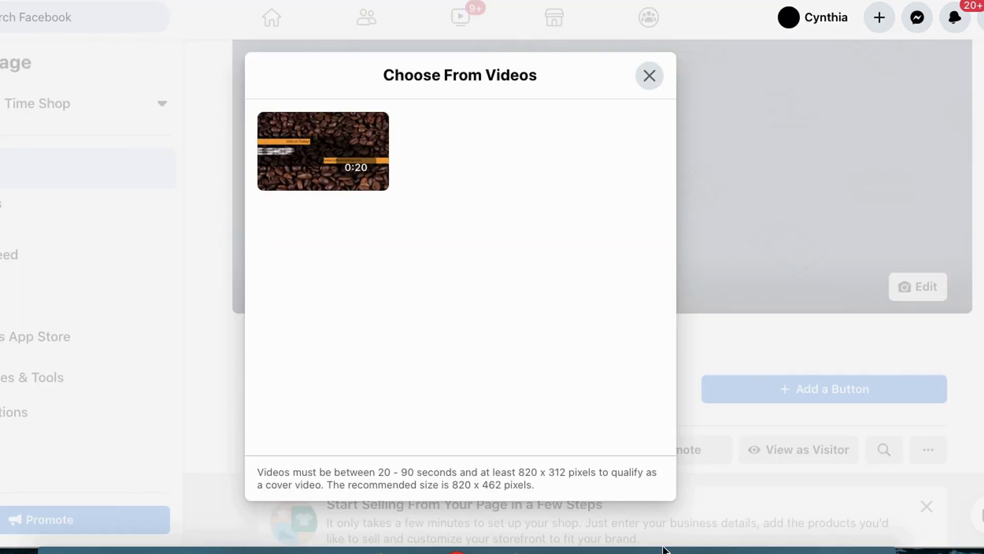
{"action": "mouse_move", "coordinate": [364, 242]}
{"action": "left_mouse_down"}
{"action": "mouse_move", "coordinate": [237, 141]}
{"action": "mouse_move", "coordinate": [356, 227]}
{"action": "left_mouse_up"}
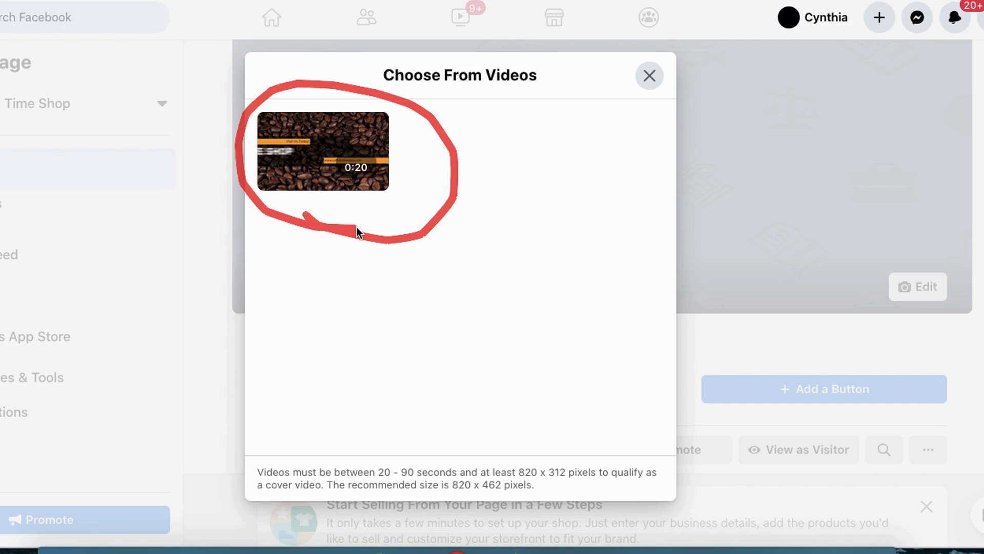
{"action": "key", "text": "Escape"}
{"action": "left_click", "coordinate": [303, 140]}
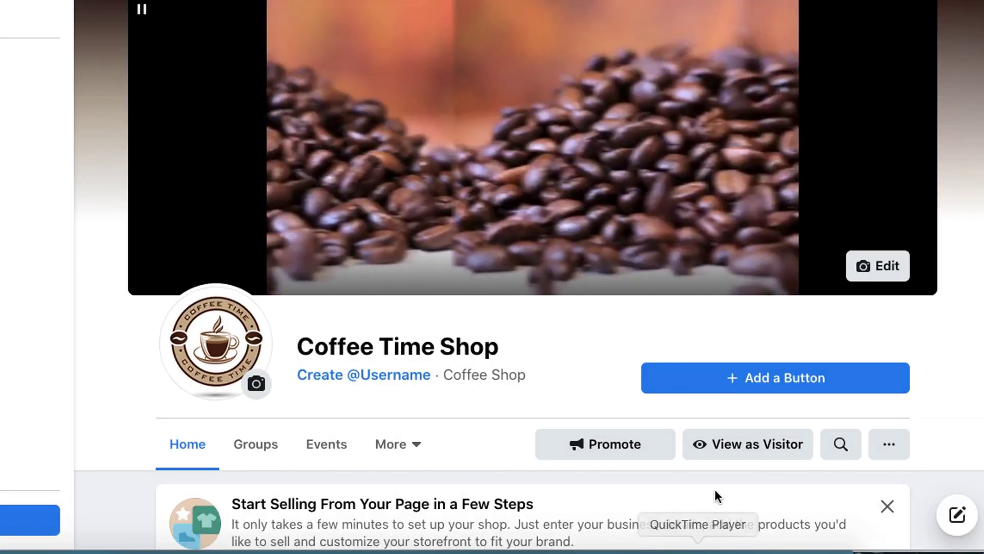
- View the Page as a visitor to examine its cover video, posts and photos, then exit the visitor view
{"action": "mouse_move", "coordinate": [732, 414]}
{"action": "left_mouse_down"}
{"action": "mouse_move", "coordinate": [647, 482]}
{"action": "mouse_move", "coordinate": [648, 442]}
{"action": "left_mouse_up"}
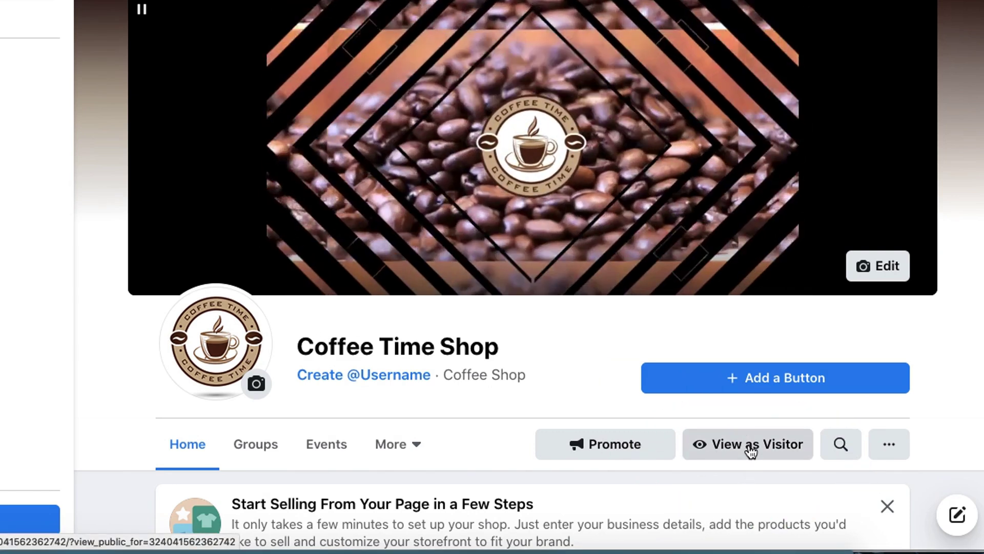
{"action": "left_click", "coordinate": [749, 452]}
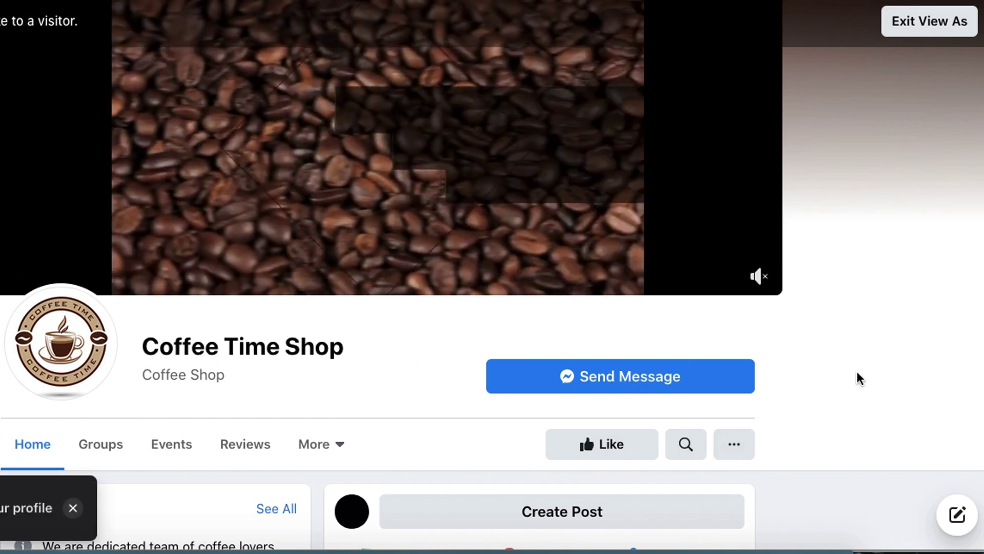
{"action": "scroll", "coordinate": [856, 374], "scroll_direction": "down", "scroll_amount": 4}
{"action": "scroll", "coordinate": [854, 371], "scroll_direction": "down", "scroll_amount": 10}
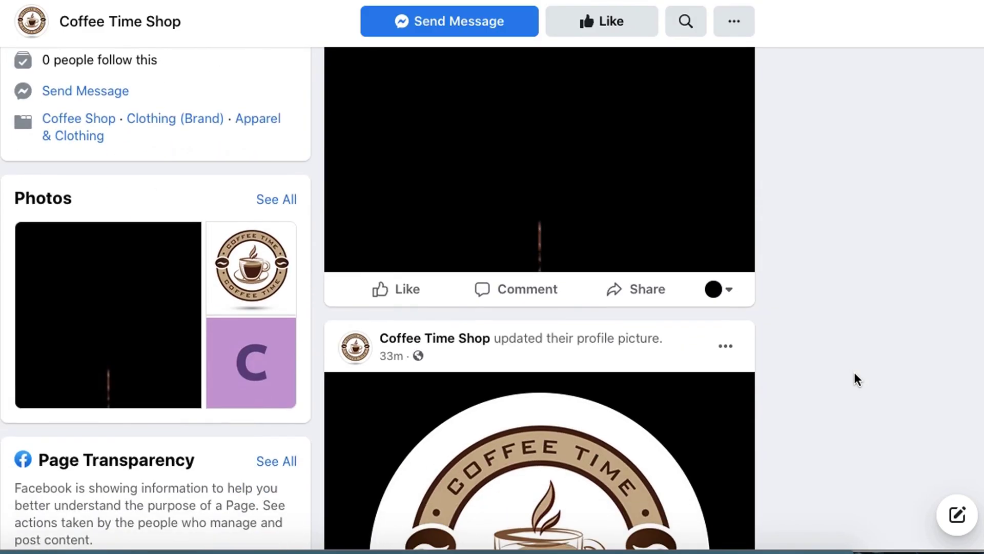
{"action": "scroll", "coordinate": [855, 377], "scroll_direction": "up", "scroll_amount": 8}
{"action": "scroll", "coordinate": [857, 378], "scroll_direction": "up", "scroll_amount": 8}
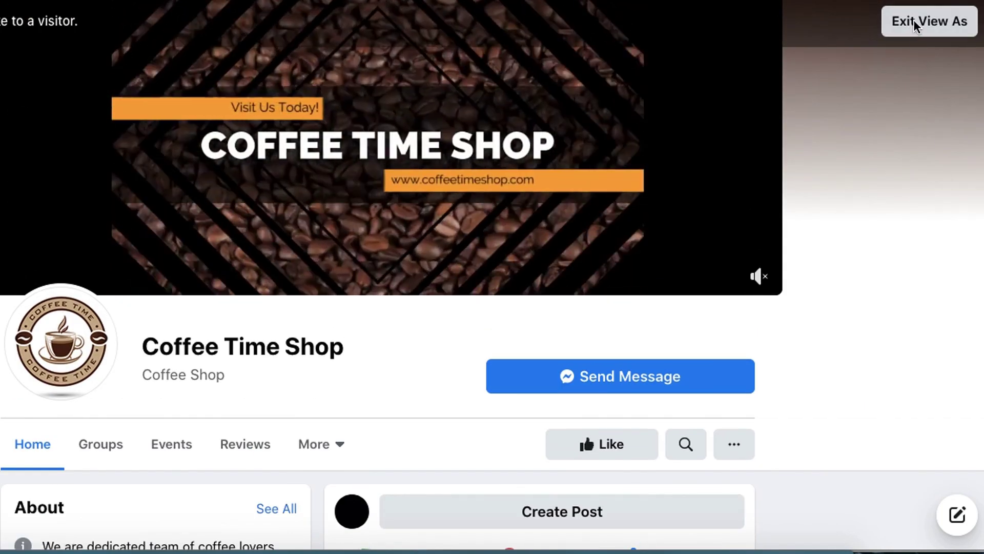
{"action": "left_click", "coordinate": [916, 23]}
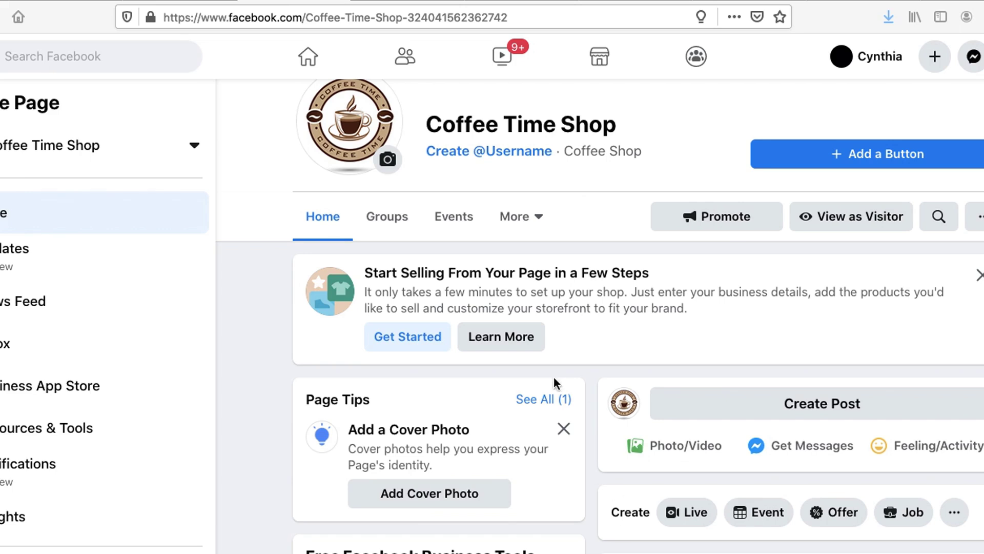
- Start creating the Page's username and try "coffeetimeshop" to check its availability
{"action": "left_click_drag", "start_coordinate": [224, 33], "coordinate": [354, 33]}
{"action": "left_click", "coordinate": [526, 151]}
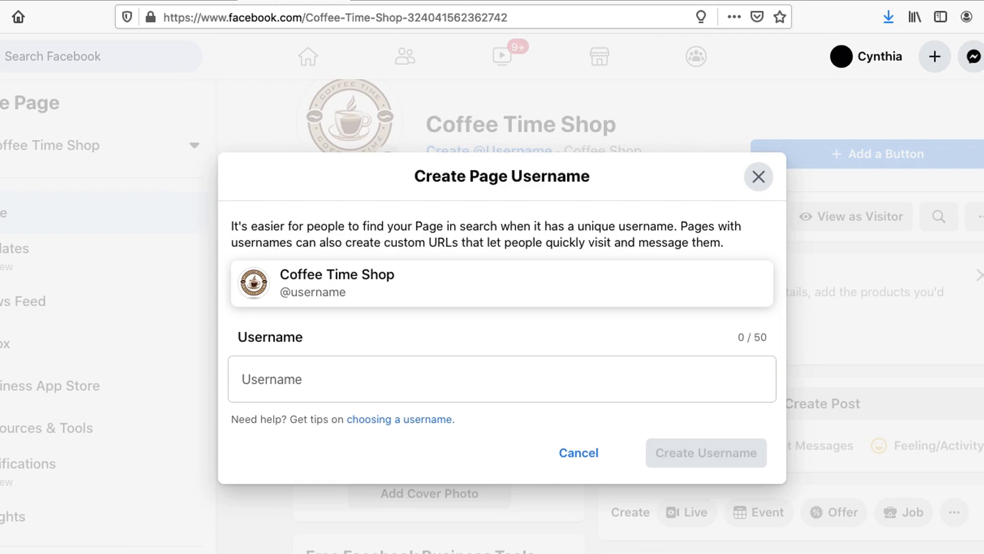
{"action": "left_click_drag", "start_coordinate": [283, 352], "coordinate": [285, 433]}
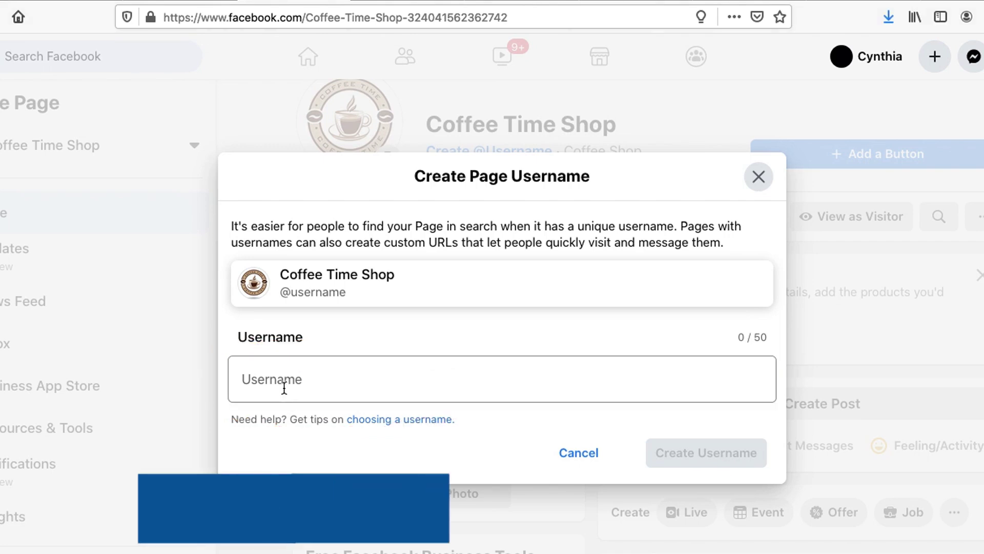
{"action": "left_click", "coordinate": [305, 377]}
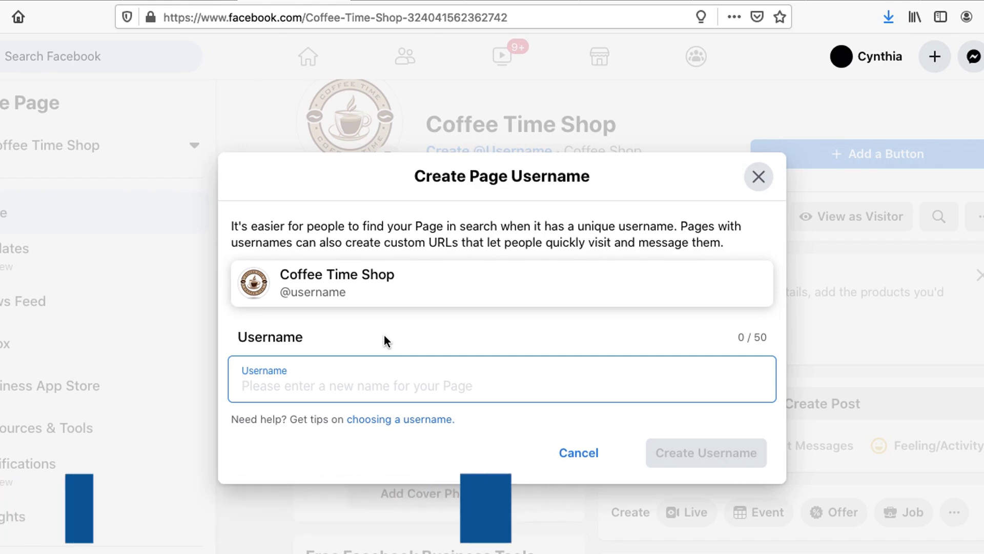
{"action": "type", "text": "coffeetime"}
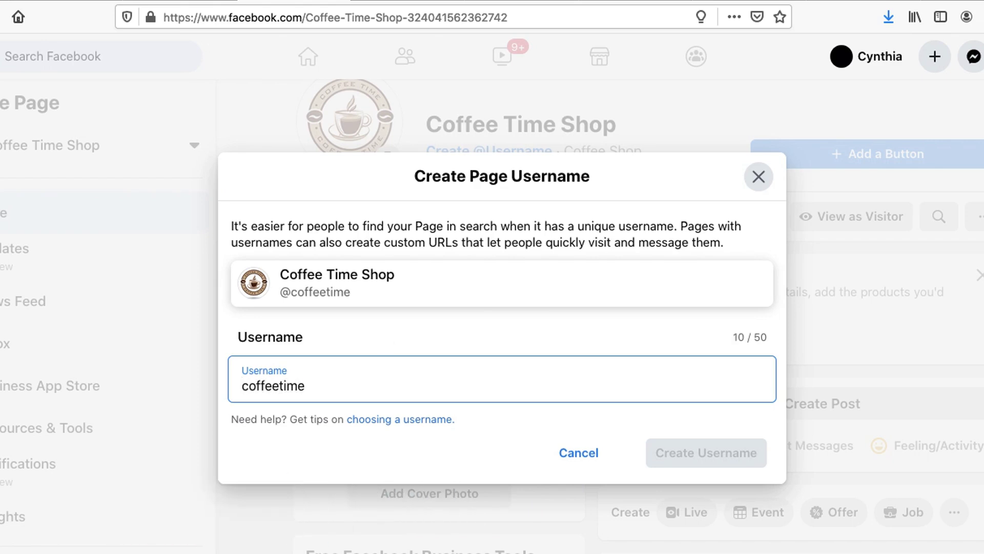
{"action": "type", "text": "shop"}
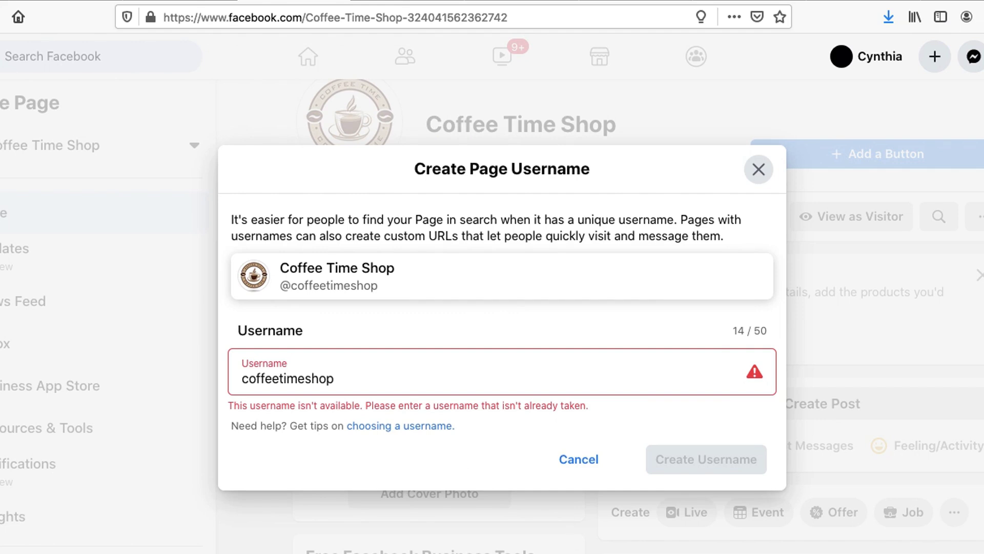
{"action": "left_click_drag", "start_coordinate": [298, 426], "coordinate": [384, 423]}
{"action": "left_click_drag", "start_coordinate": [491, 423], "coordinate": [693, 417]}
- Change the proposed username to "coffeetimeapparel", create it for the Page and finish the username setup
{"action": "left_click", "coordinate": [357, 379]}
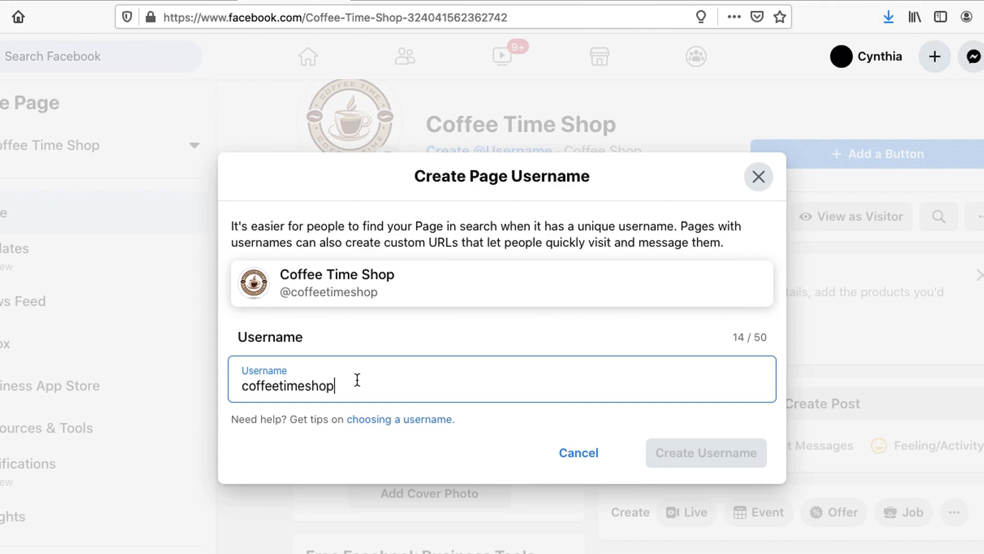
{"action": "key", "text": "BackSpace"}
{"action": "key", "text": "BackSpace"}
{"action": "key", "text": "BackSpace"}
{"action": "key", "text": "BackSpace"}
{"action": "type", "text": "apparel"}
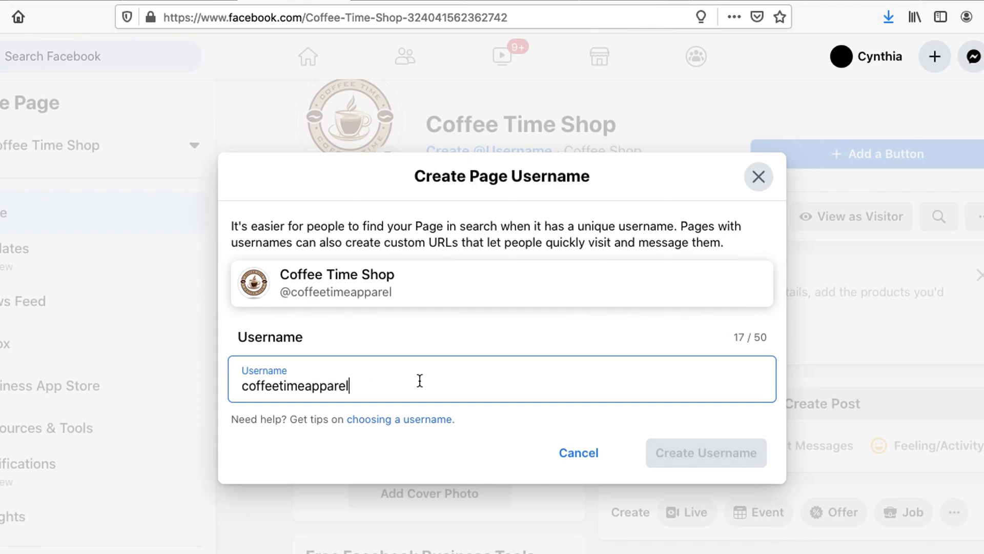
{"action": "left_click", "coordinate": [479, 436]}
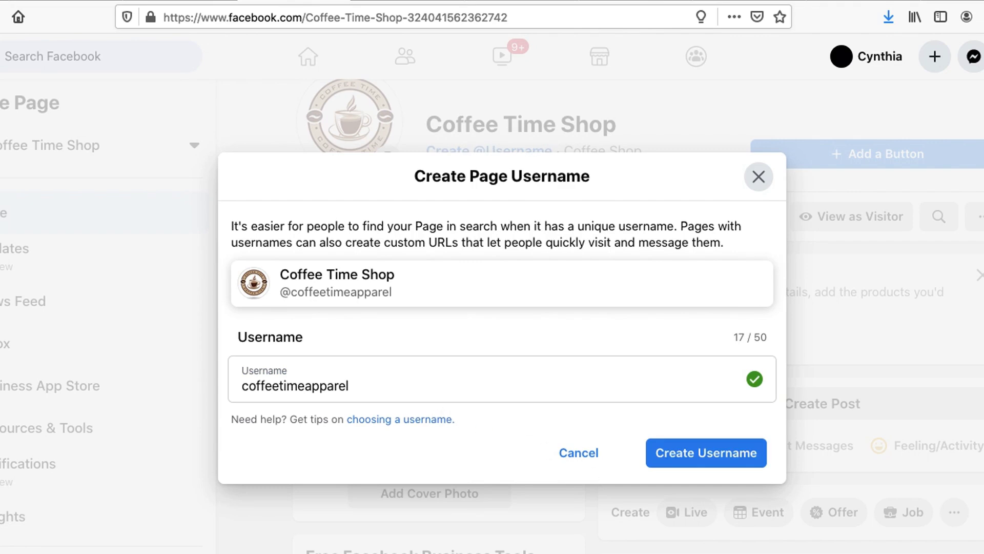
{"action": "mouse_move", "coordinate": [746, 334]}
{"action": "left_mouse_down"}
{"action": "mouse_move", "coordinate": [711, 382]}
{"action": "mouse_move", "coordinate": [726, 324]}
{"action": "mouse_move", "coordinate": [804, 401]}
{"action": "mouse_move", "coordinate": [801, 379]}
{"action": "left_mouse_up"}
{"action": "key", "text": "Escape"}
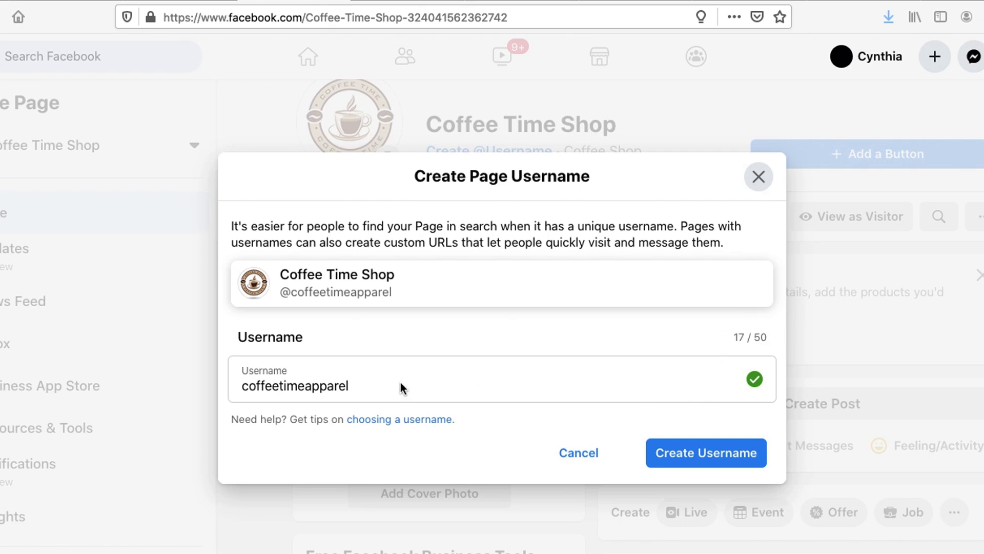
{"action": "mouse_move", "coordinate": [686, 403]}
{"action": "left_mouse_down"}
{"action": "mouse_move", "coordinate": [750, 506]}
{"action": "mouse_move", "coordinate": [647, 491]}
{"action": "mouse_move", "coordinate": [620, 462]}
{"action": "mouse_move", "coordinate": [803, 469]}
{"action": "left_mouse_up"}
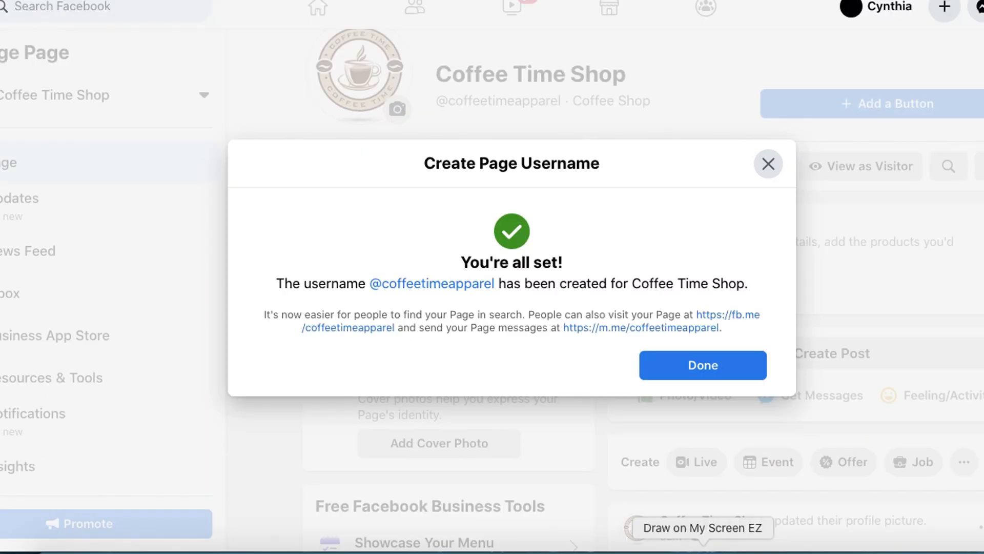
{"action": "left_click", "coordinate": [707, 367]}
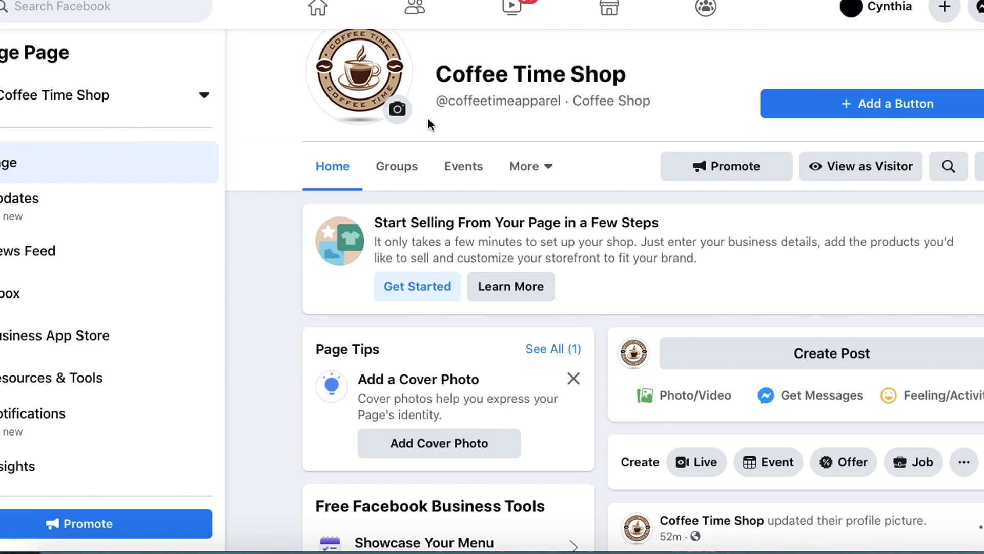
- Add an action button to the Page and choose Shop Now as the action for visitors
{"action": "left_click_drag", "start_coordinate": [452, 121], "coordinate": [575, 121]}
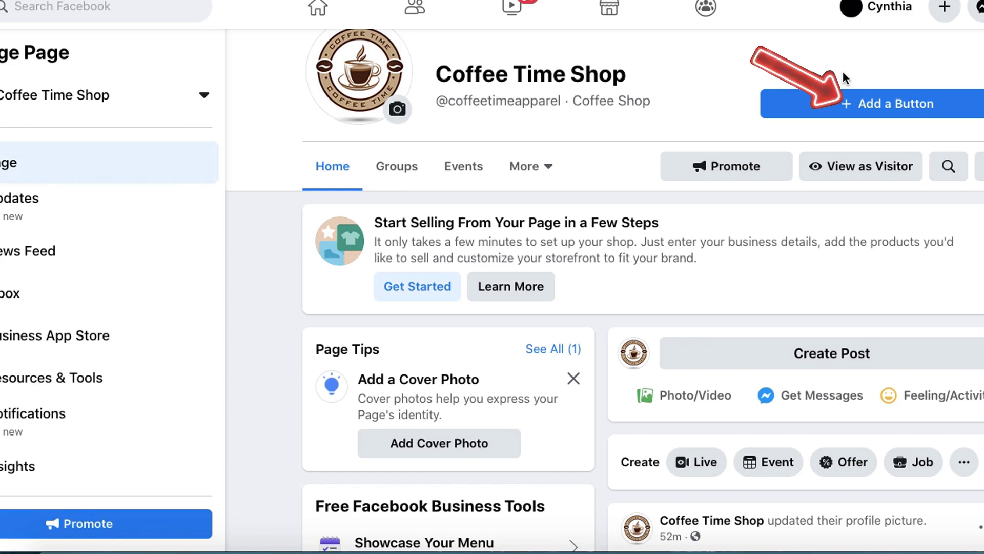
{"action": "left_click", "coordinate": [870, 109]}
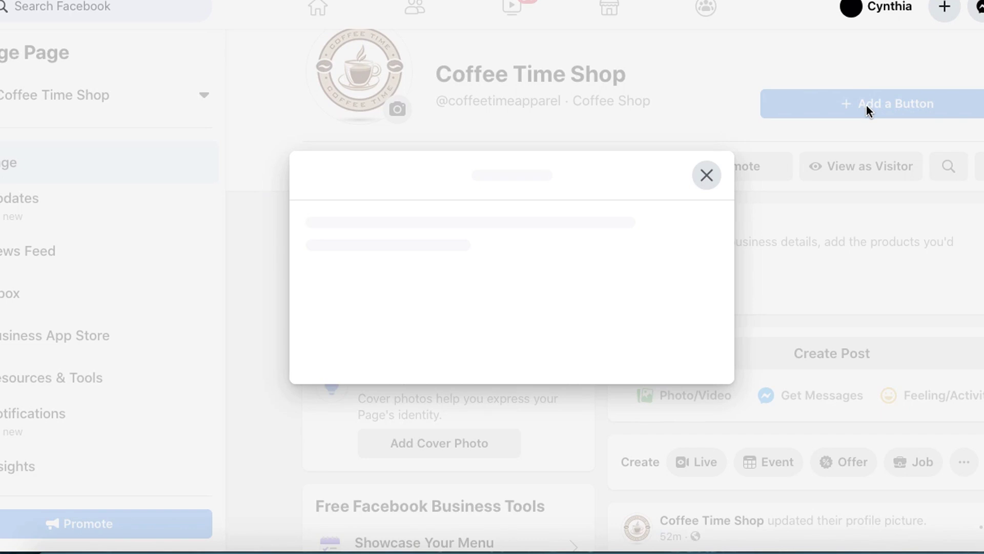
{"action": "scroll", "coordinate": [528, 190], "scroll_direction": "down", "scroll_amount": 3}
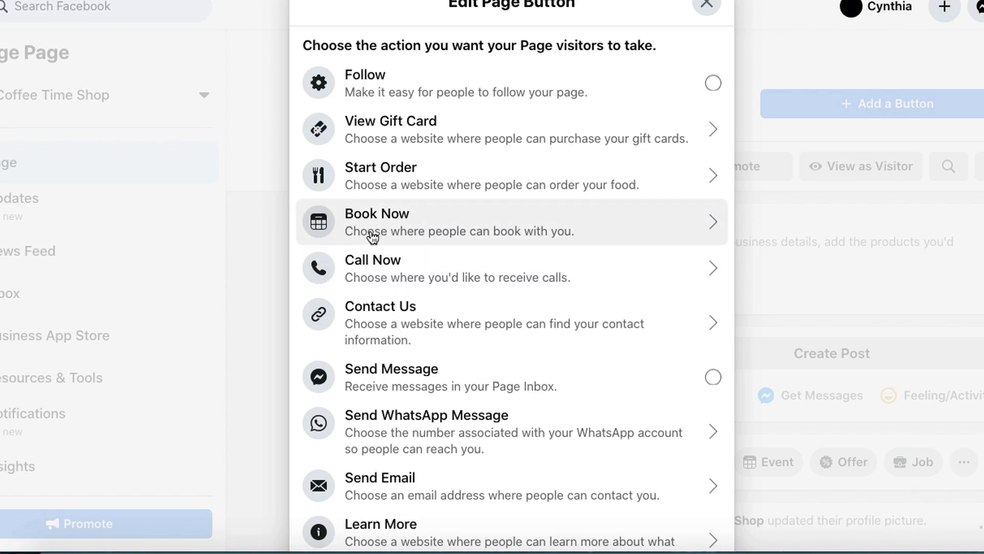
{"action": "scroll", "coordinate": [418, 289], "scroll_direction": "down", "scroll_amount": 5}
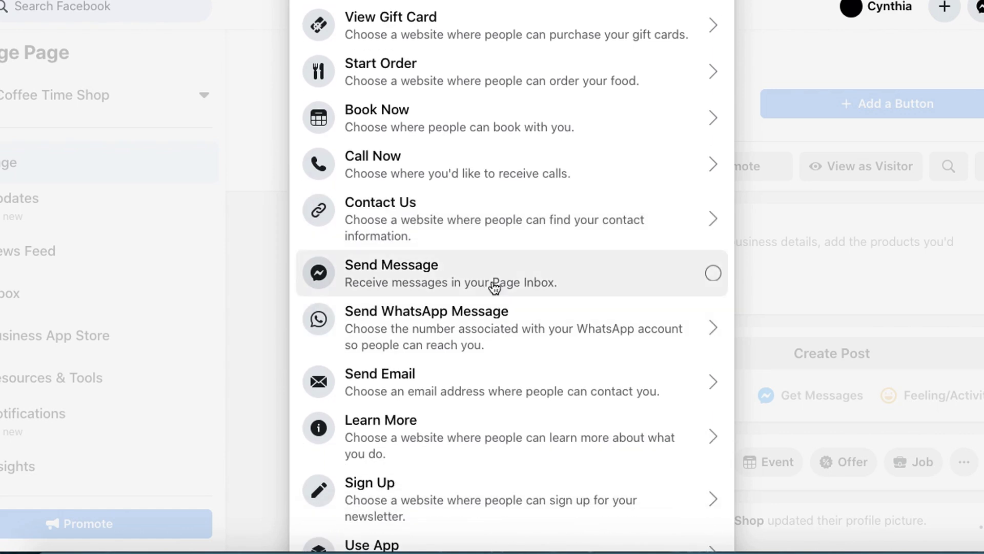
{"action": "scroll", "coordinate": [487, 282], "scroll_direction": "down", "scroll_amount": 2}
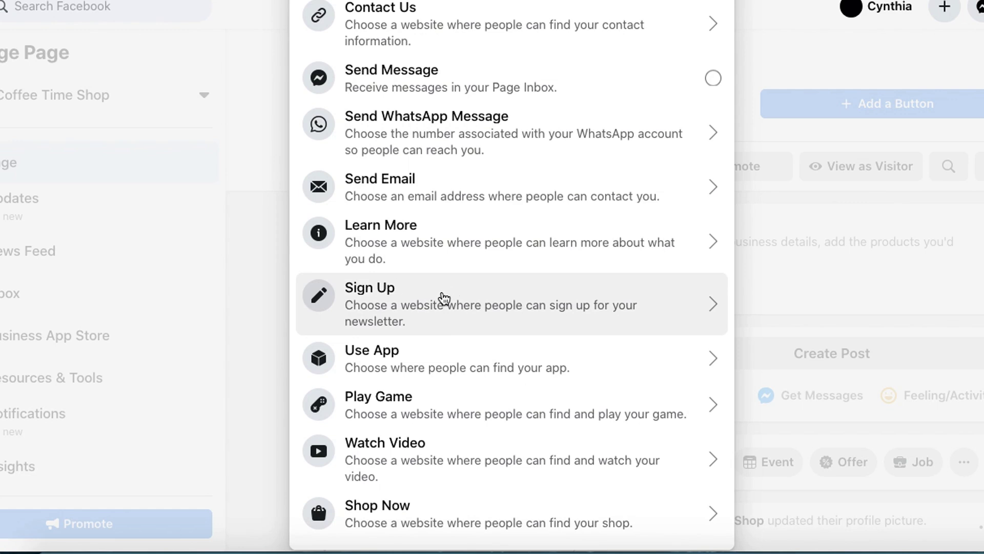
{"action": "scroll", "coordinate": [434, 300], "scroll_direction": "down", "scroll_amount": 1}
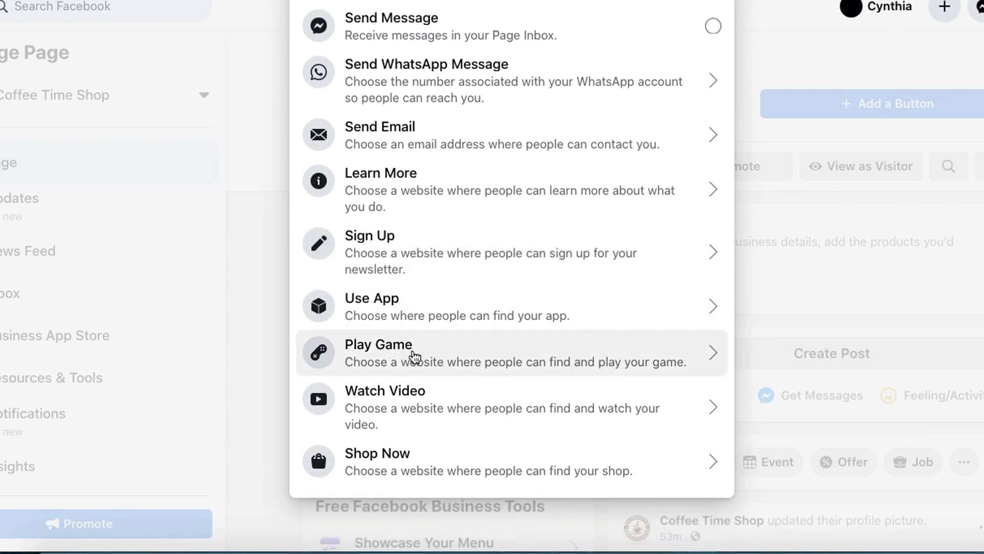
{"action": "scroll", "coordinate": [425, 359], "scroll_direction": "up", "scroll_amount": 5}
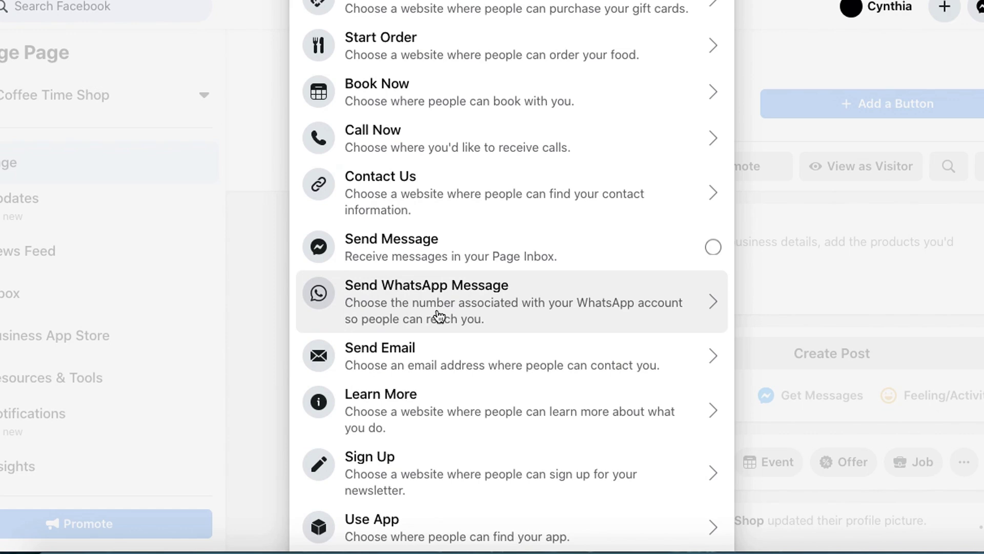
{"action": "scroll", "coordinate": [438, 315], "scroll_direction": "down", "scroll_amount": 5}
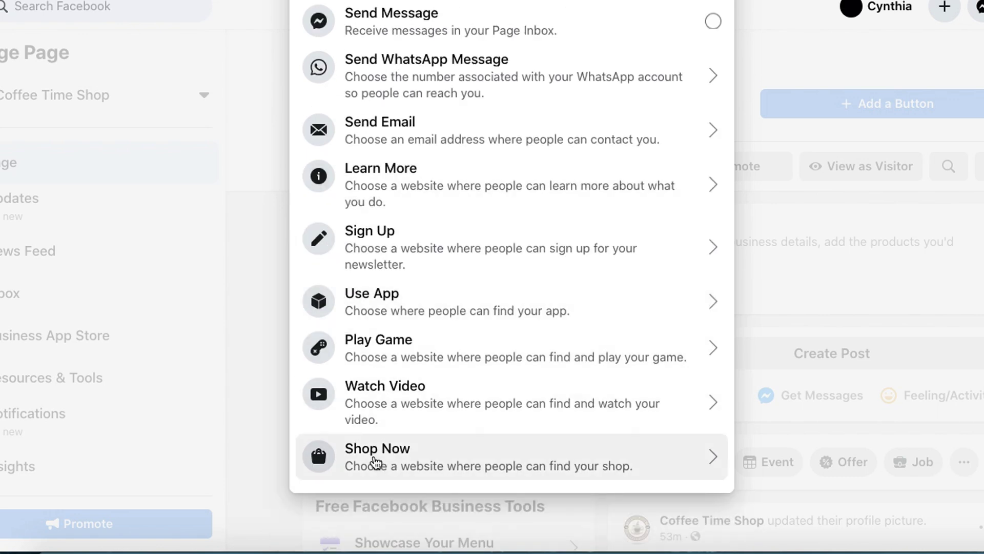
{"action": "left_click", "coordinate": [425, 458]}
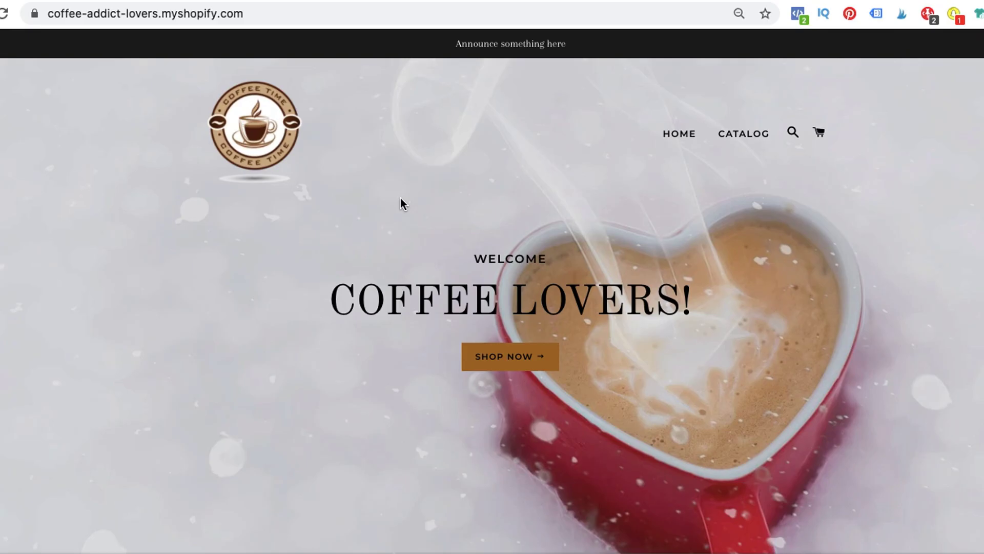
{"action": "left_click", "coordinate": [271, 13]}
{"action": "key", "text": "ctrl+c"}
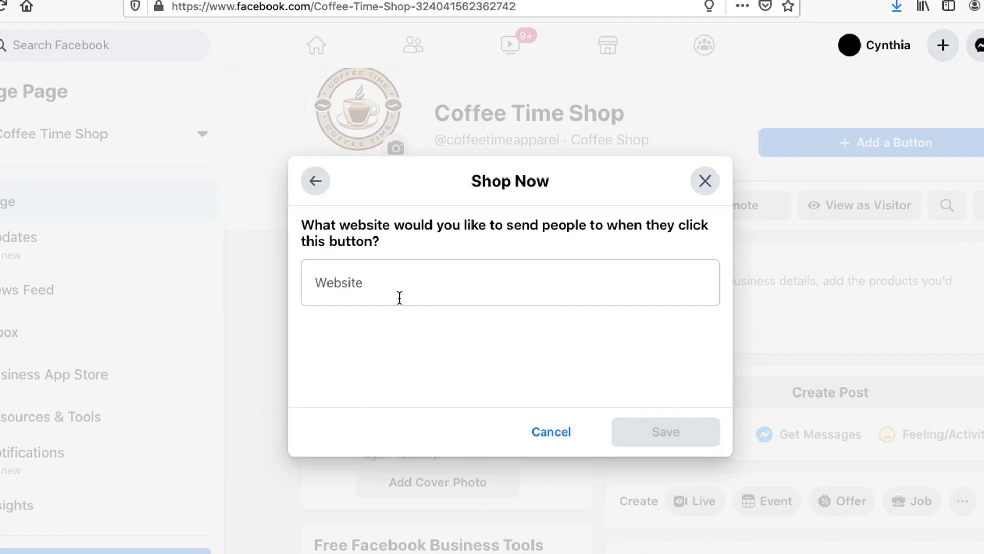
{"action": "left_click", "coordinate": [377, 280]}
{"action": "key", "text": "ctrl+v"}
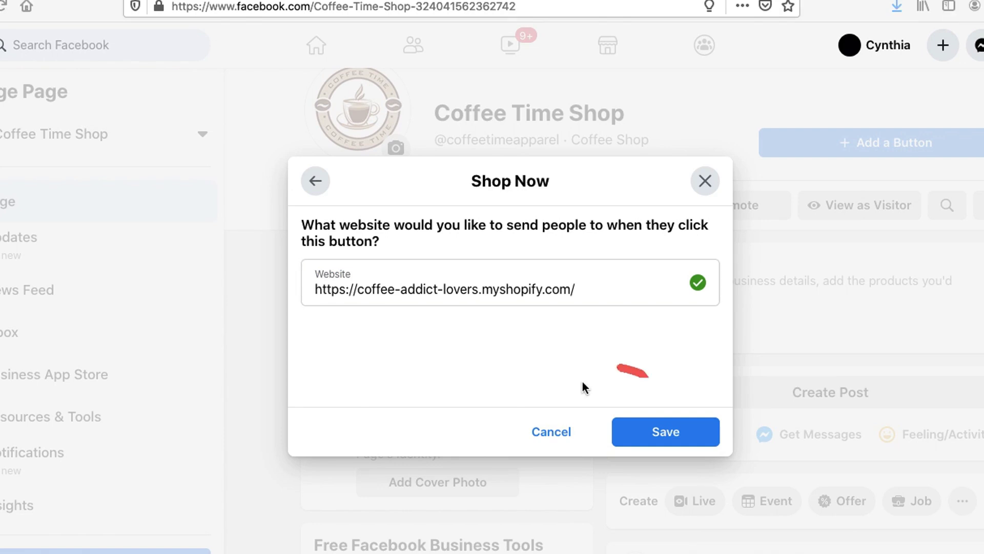
{"action": "left_click", "coordinate": [672, 431]}
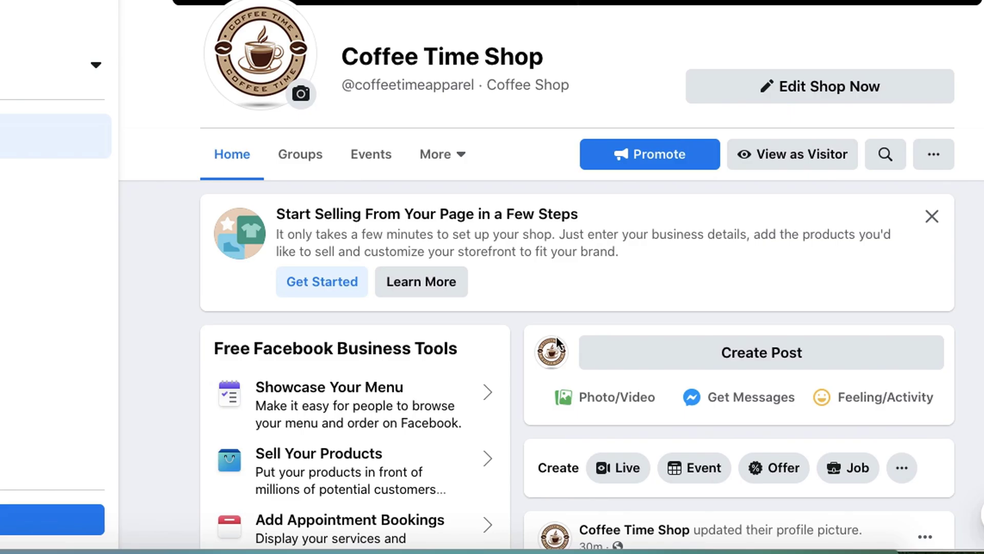
{"action": "mouse_move", "coordinate": [742, 46]}
{"action": "left_mouse_down"}
{"action": "mouse_move", "coordinate": [708, 127]}
{"action": "mouse_move", "coordinate": [861, 26]}
{"action": "mouse_move", "coordinate": [895, 128]}
{"action": "left_mouse_up"}
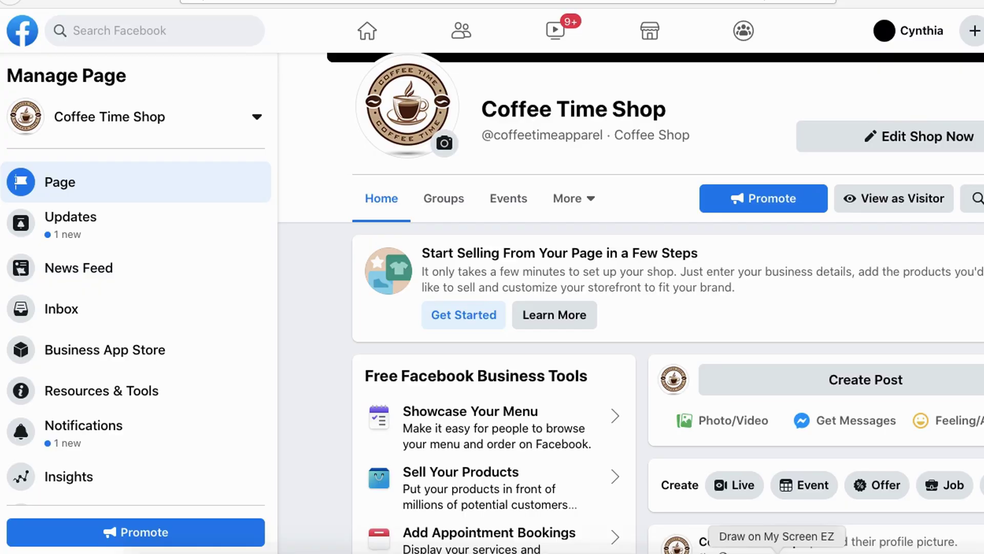
{"action": "mouse_move", "coordinate": [4, 53]}
{"action": "left_mouse_down"}
{"action": "mouse_move", "coordinate": [30, 67]}
{"action": "mouse_move", "coordinate": [269, 79]}
{"action": "mouse_move", "coordinate": [277, 416]}
{"action": "mouse_move", "coordinate": [125, 531]}
{"action": "mouse_move", "coordinate": [8, 456]}
{"action": "mouse_move", "coordinate": [16, 58]}
{"action": "left_mouse_up"}
{"action": "key", "text": "Escape"}
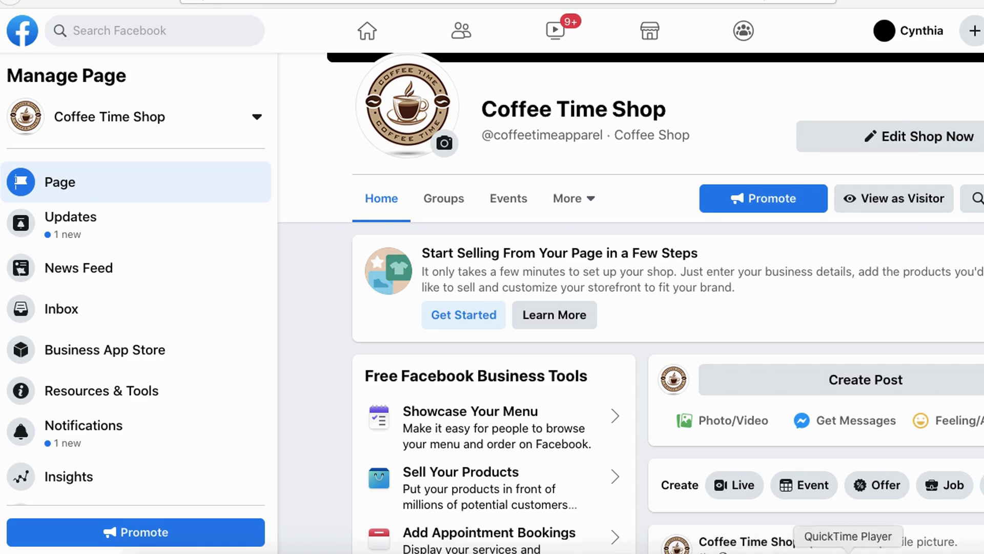
{"action": "left_click", "coordinate": [736, 549]}
{"action": "mouse_move", "coordinate": [464, 34]}
{"action": "left_mouse_down"}
{"action": "mouse_move", "coordinate": [328, 377]}
{"action": "mouse_move", "coordinate": [577, 515]}
{"action": "left_mouse_up"}
{"action": "mouse_move", "coordinate": [648, 527]}
{"action": "left_mouse_down"}
{"action": "mouse_move", "coordinate": [979, 482]}
{"action": "mouse_move", "coordinate": [815, 67]}
{"action": "mouse_move", "coordinate": [420, 49]}
{"action": "left_mouse_up"}
{"action": "key", "text": "Escape"}
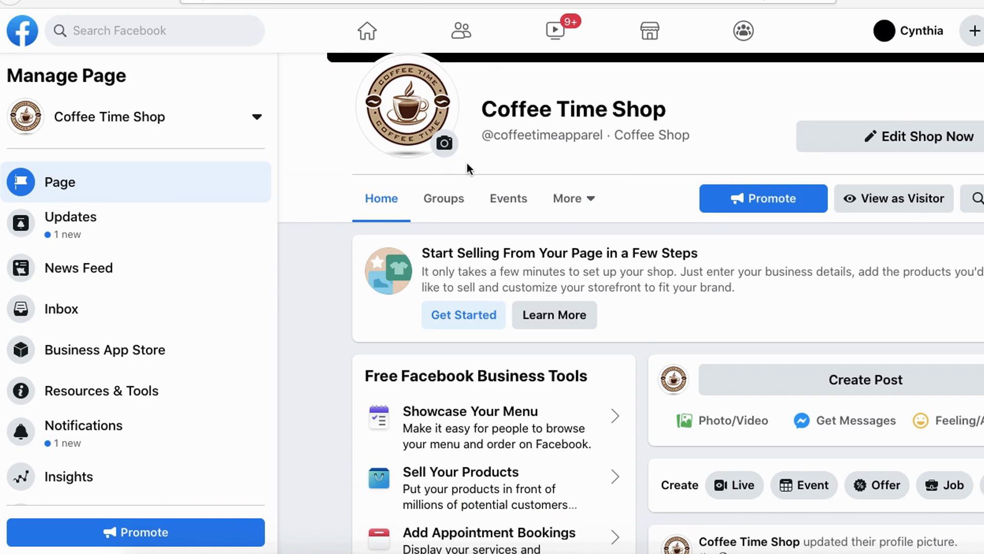
{"action": "mouse_move", "coordinate": [43, 77]}
{"action": "left_mouse_down"}
{"action": "mouse_move", "coordinate": [13, 150]}
{"action": "mouse_move", "coordinate": [313, 116]}
{"action": "mouse_move", "coordinate": [51, 80]}
{"action": "left_mouse_up"}
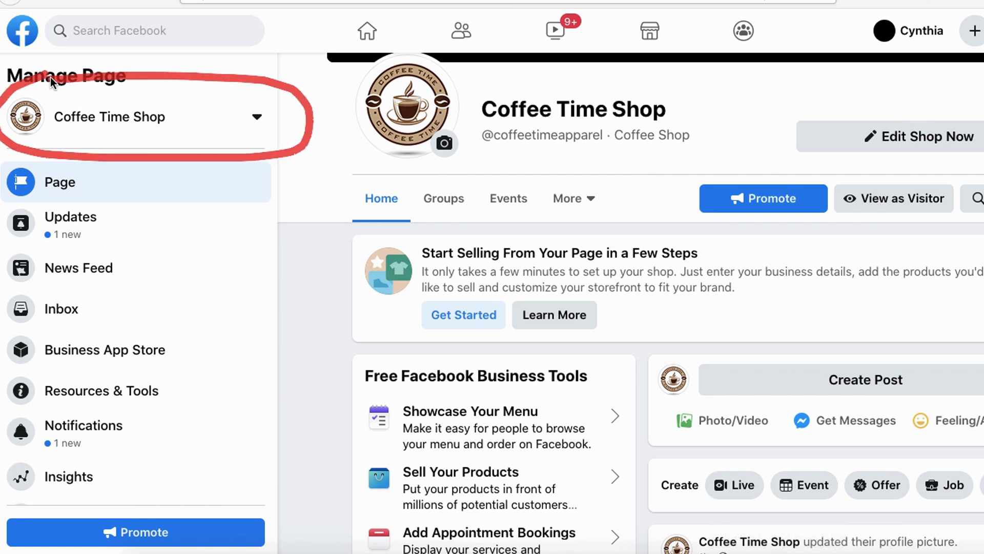
- Examine the list of managed Pages that can be switched to, then close it and stay on Coffee Time Shop
{"action": "left_click", "coordinate": [247, 126]}
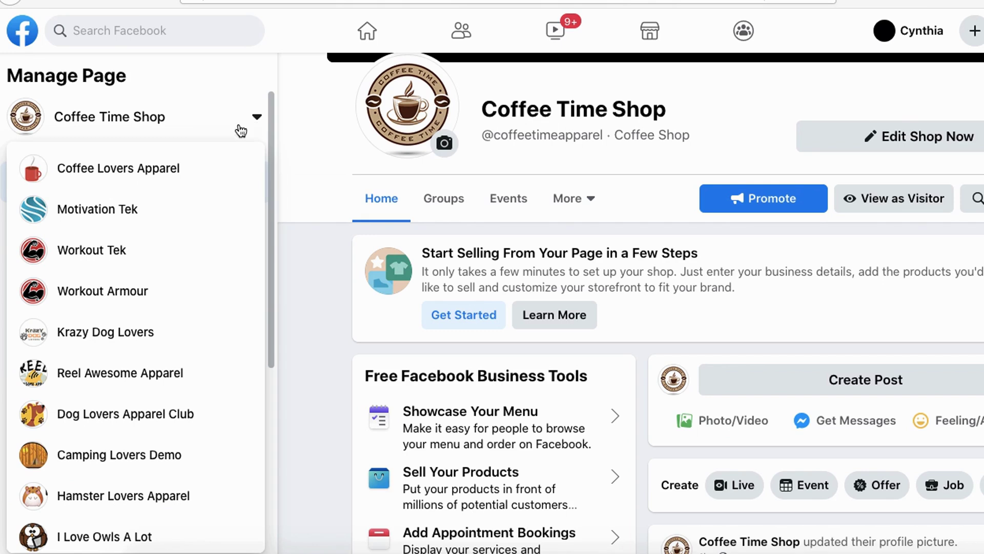
{"action": "left_click", "coordinate": [286, 118]}
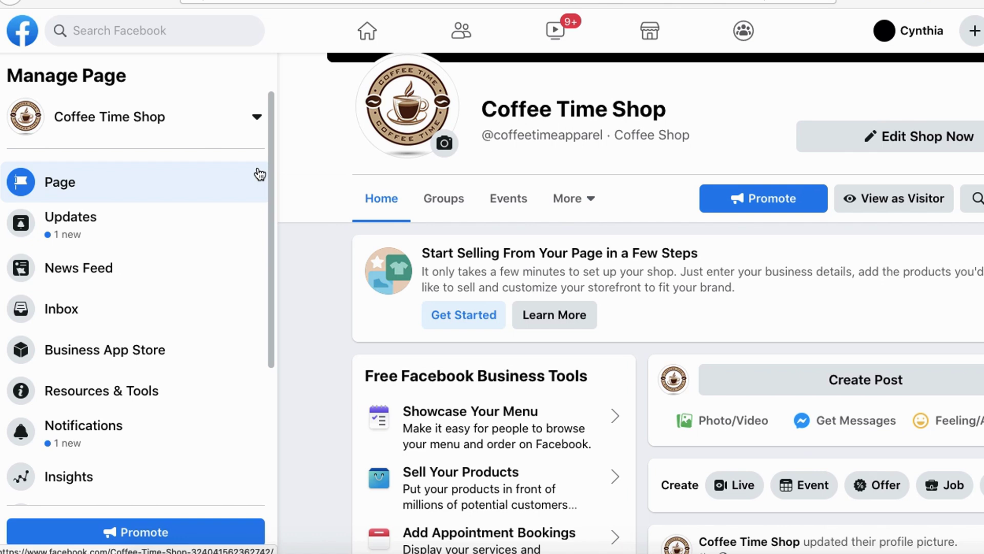
{"action": "left_click", "coordinate": [236, 122]}
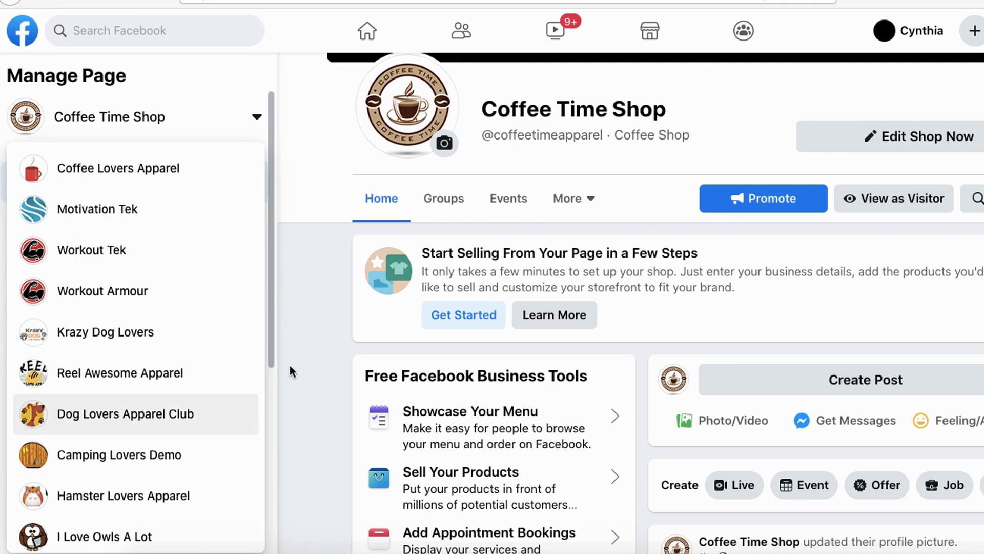
{"action": "left_click", "coordinate": [325, 323]}
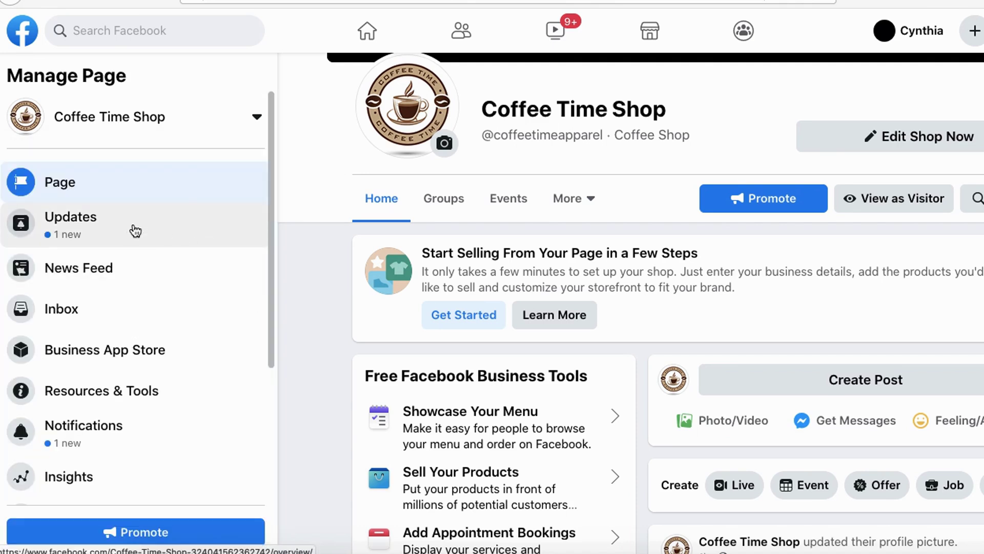
{"action": "left_click", "coordinate": [777, 553]}
{"action": "mouse_move", "coordinate": [103, 188]}
{"action": "left_mouse_down"}
{"action": "mouse_move", "coordinate": [1, 186]}
{"action": "mouse_move", "coordinate": [87, 189]}
{"action": "left_mouse_up"}
{"action": "key", "text": "Escape"}
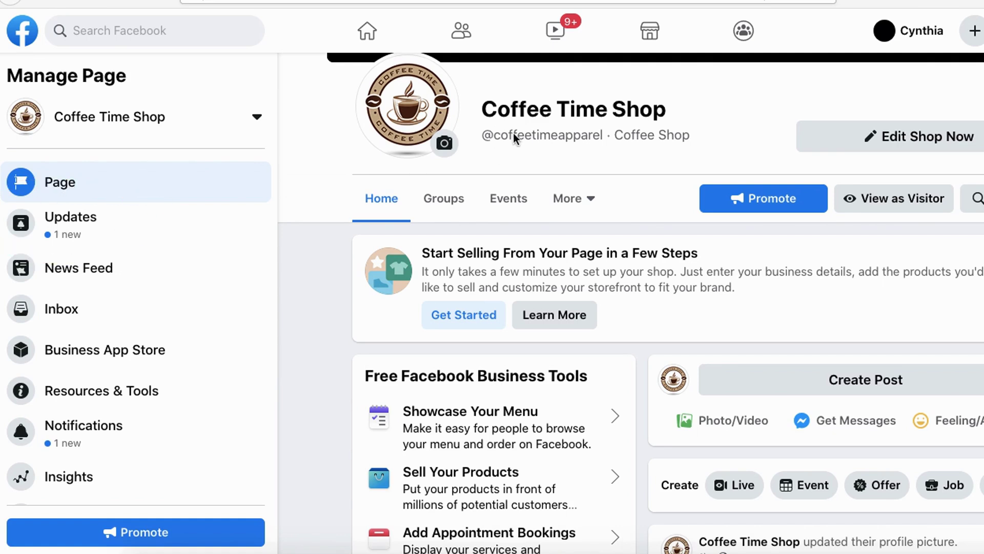
{"action": "left_click", "coordinate": [778, 552]}
{"action": "mouse_move", "coordinate": [58, 194]}
{"action": "left_mouse_down"}
{"action": "mouse_move", "coordinate": [5, 202]}
{"action": "mouse_move", "coordinate": [55, 195]}
{"action": "left_mouse_up"}
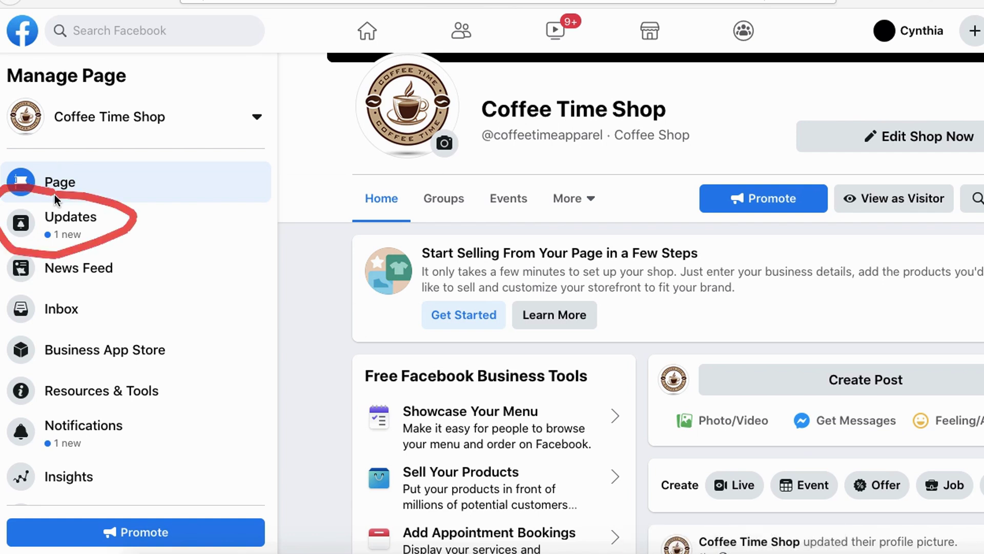
{"action": "key", "text": "Escape"}
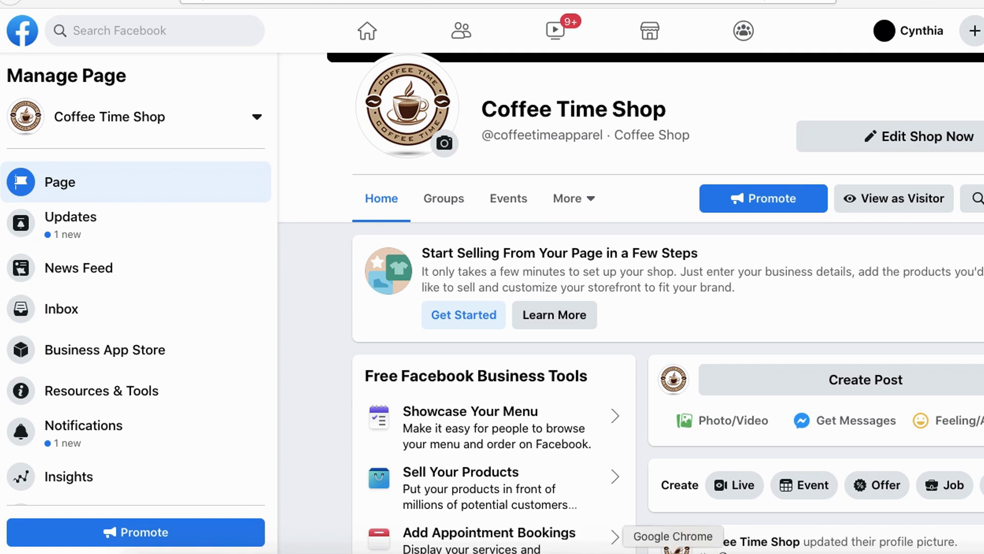
- Open the Page's Inbox to examine its message and comment sections
{"action": "mouse_move", "coordinate": [18, 314]}
{"action": "left_mouse_down"}
{"action": "mouse_move", "coordinate": [122, 309]}
{"action": "mouse_move", "coordinate": [8, 277]}
{"action": "mouse_move", "coordinate": [52, 324]}
{"action": "left_mouse_up"}
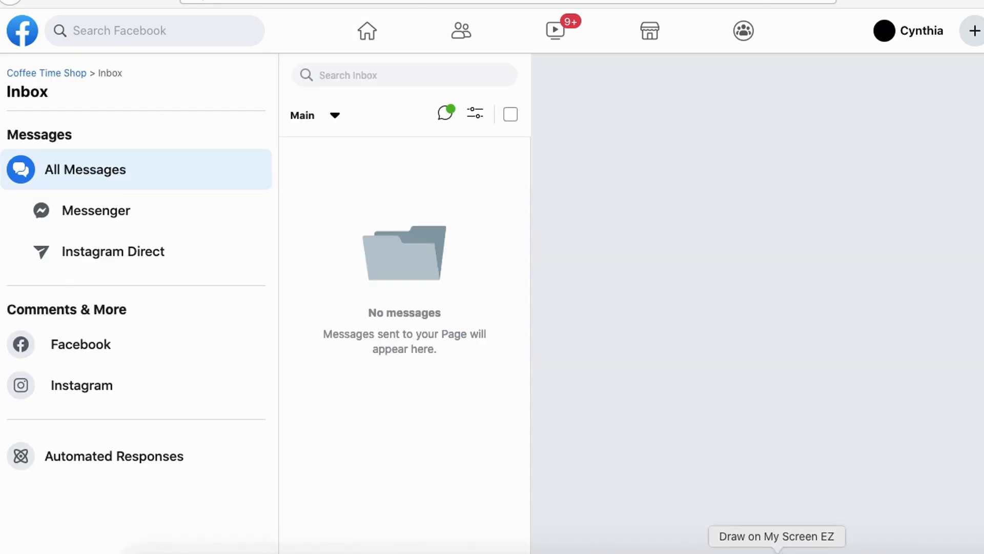
- Examine the Inbox's message sources and message list, and return to the Page's management tools
{"action": "left_click_drag", "start_coordinate": [1, 123], "coordinate": [92, 103]}
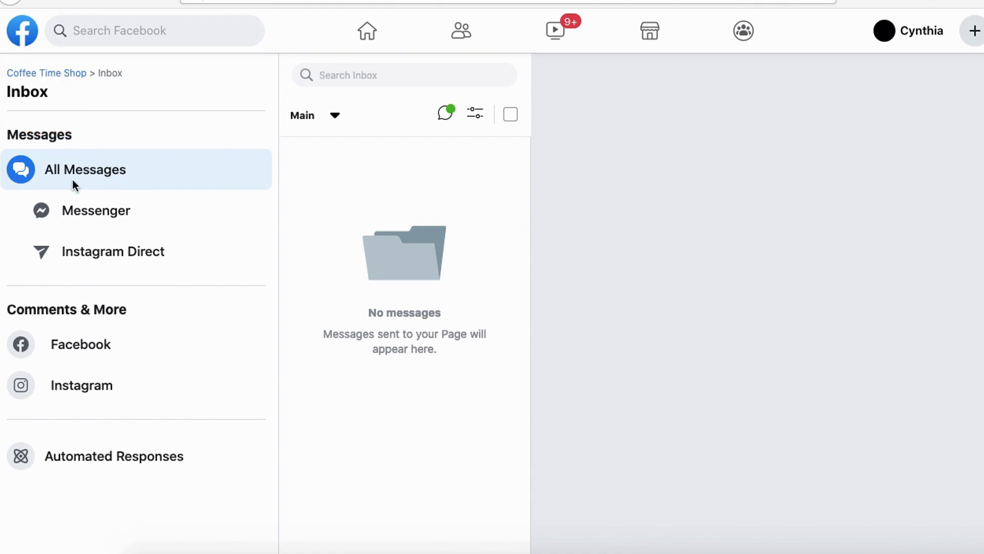
{"action": "mouse_move", "coordinate": [380, 134]}
{"action": "left_mouse_down"}
{"action": "mouse_move", "coordinate": [261, 162]}
{"action": "mouse_move", "coordinate": [495, 185]}
{"action": "mouse_move", "coordinate": [307, 127]}
{"action": "left_mouse_up"}
{"action": "mouse_move", "coordinate": [313, 161]}
{"action": "left_mouse_down"}
{"action": "mouse_move", "coordinate": [485, 223]}
{"action": "mouse_move", "coordinate": [279, 190]}
{"action": "left_mouse_up"}
{"action": "mouse_move", "coordinate": [289, 232]}
{"action": "left_mouse_down"}
{"action": "mouse_move", "coordinate": [321, 235]}
{"action": "mouse_move", "coordinate": [293, 237]}
{"action": "left_mouse_up"}
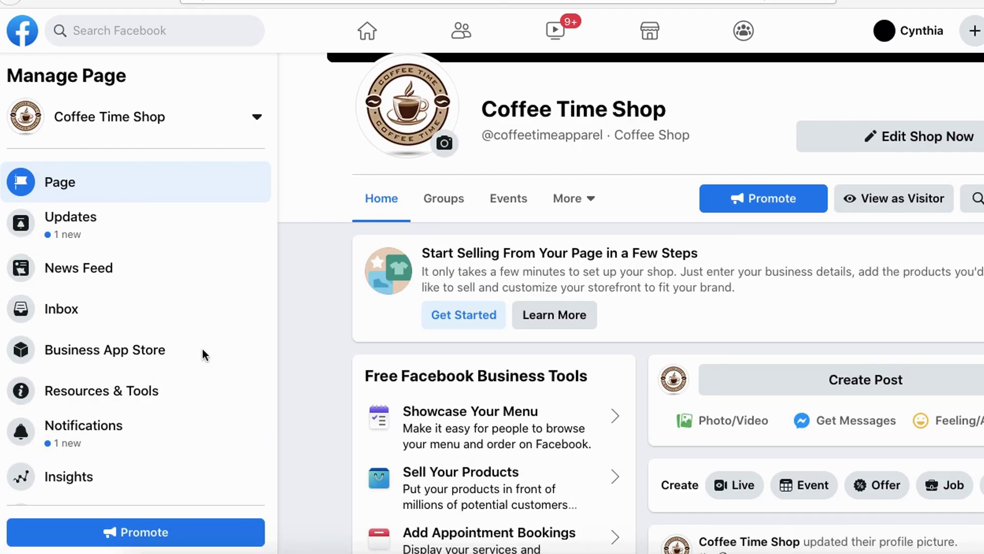
- Locate Notifications and Insights among the Page's management tools and open the Page's Insights
{"action": "scroll", "coordinate": [195, 351], "scroll_direction": "down", "scroll_amount": 5}
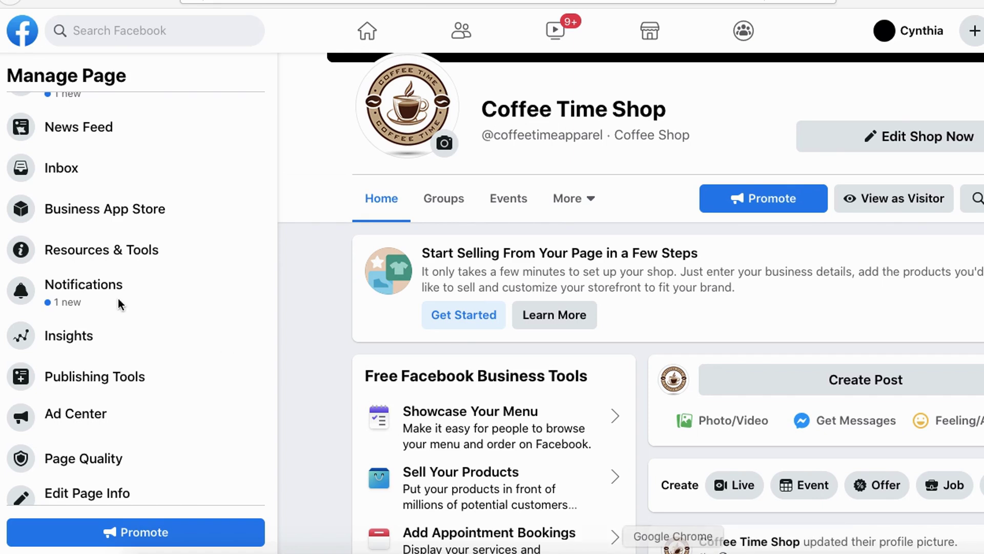
{"action": "mouse_move", "coordinate": [28, 322]}
{"action": "left_mouse_down"}
{"action": "mouse_move", "coordinate": [54, 254]}
{"action": "mouse_move", "coordinate": [131, 325]}
{"action": "left_mouse_up"}
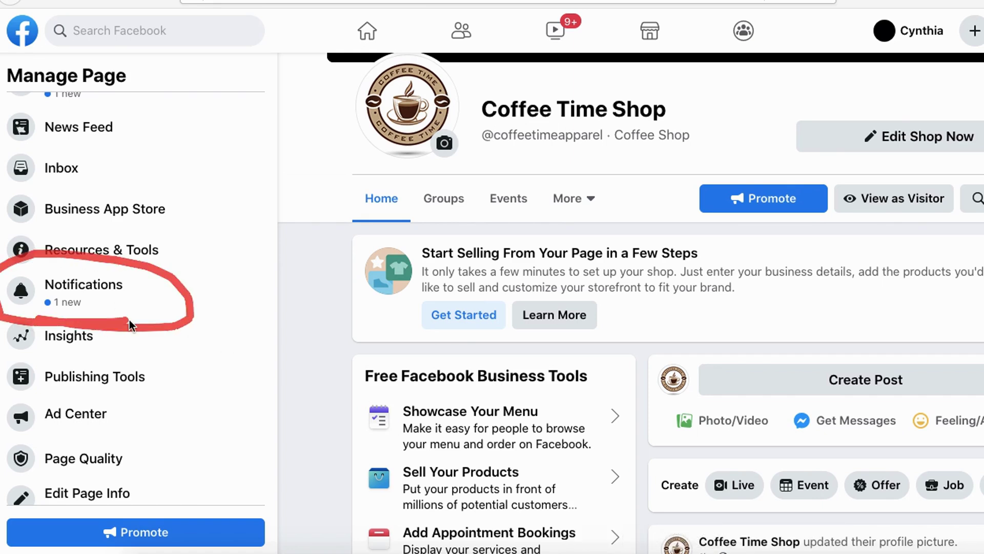
{"action": "key", "text": "Escape"}
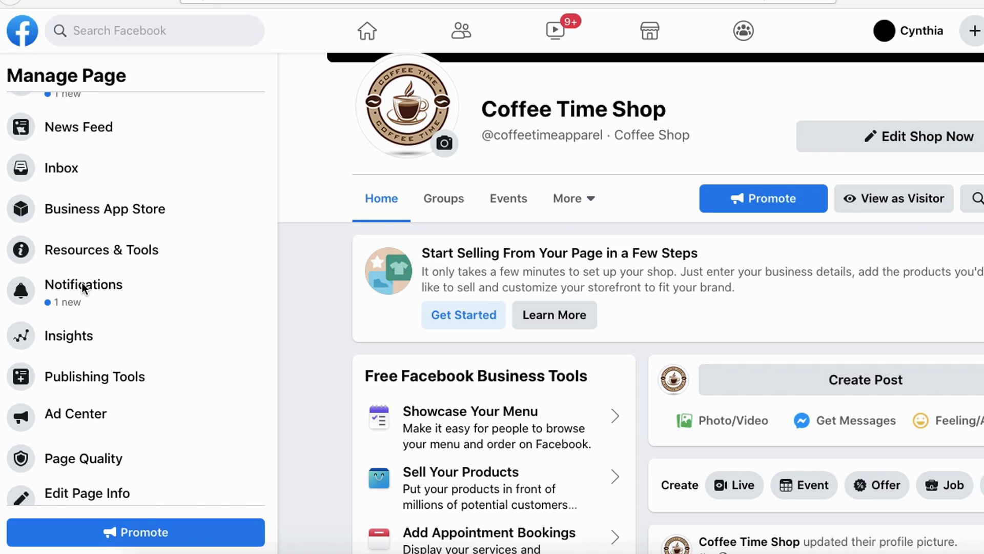
{"action": "left_click", "coordinate": [776, 553]}
{"action": "mouse_move", "coordinate": [15, 350]}
{"action": "left_mouse_down"}
{"action": "mouse_move", "coordinate": [105, 366]}
{"action": "mouse_move", "coordinate": [4, 339]}
{"action": "mouse_move", "coordinate": [154, 332]}
{"action": "mouse_move", "coordinate": [7, 354]}
{"action": "mouse_move", "coordinate": [113, 362]}
{"action": "left_mouse_up"}
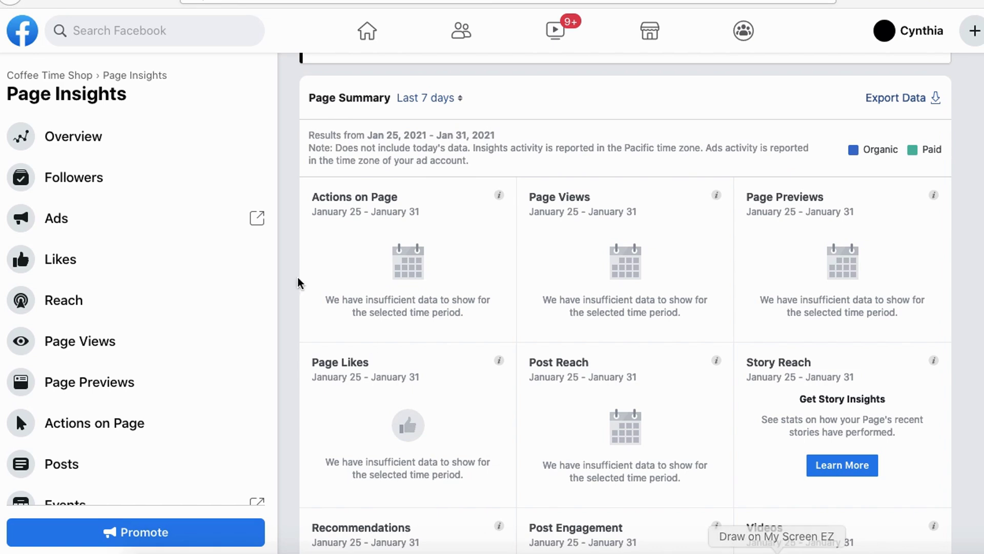
- Examine the Page Views, Page Likes and Post Reach cards and the reporting period in the Page Summary
{"action": "left_click_drag", "start_coordinate": [509, 225], "coordinate": [637, 222]}
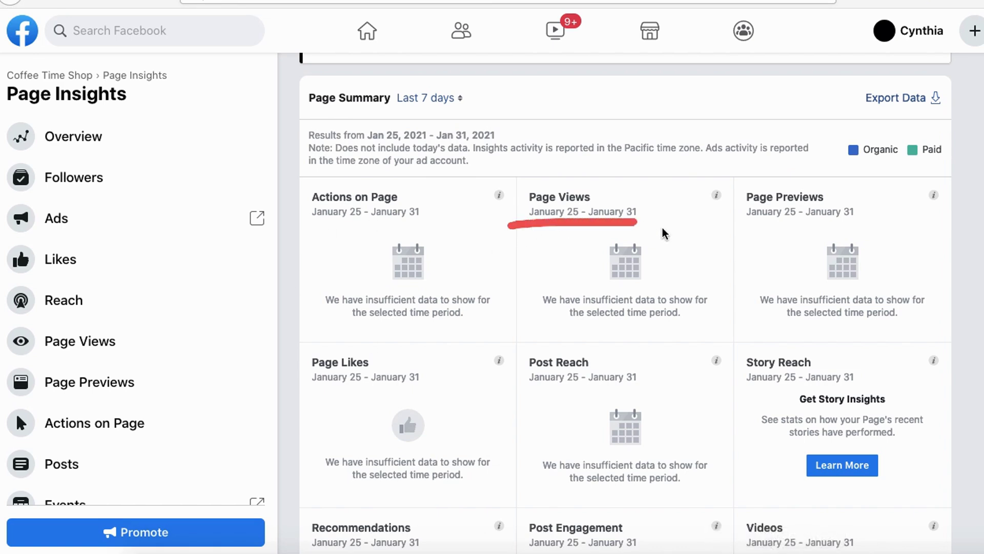
{"action": "left_click_drag", "start_coordinate": [298, 382], "coordinate": [453, 382]}
{"action": "left_click_drag", "start_coordinate": [523, 380], "coordinate": [637, 376]}
{"action": "mouse_move", "coordinate": [396, 107]}
{"action": "left_mouse_down"}
{"action": "mouse_move", "coordinate": [519, 114]}
{"action": "mouse_move", "coordinate": [415, 157]}
{"action": "mouse_move", "coordinate": [473, 112]}
{"action": "left_mouse_up"}
{"action": "key", "text": "Escape"}
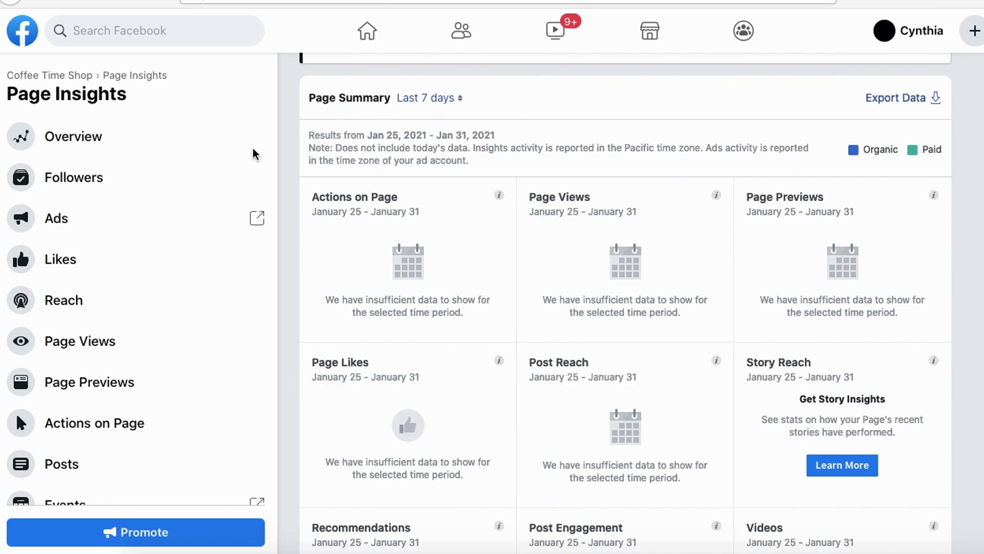
- Point out the Followers, Likes, Reach and Page Views sections available in Page Insights
{"action": "left_click_drag", "start_coordinate": [110, 178], "coordinate": [171, 177]}
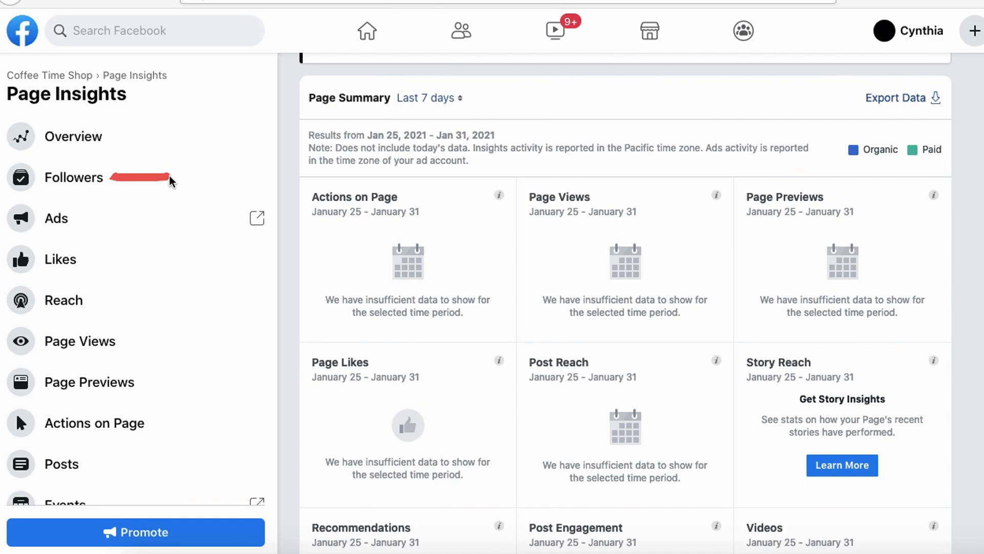
{"action": "left_click_drag", "start_coordinate": [82, 260], "coordinate": [136, 258]}
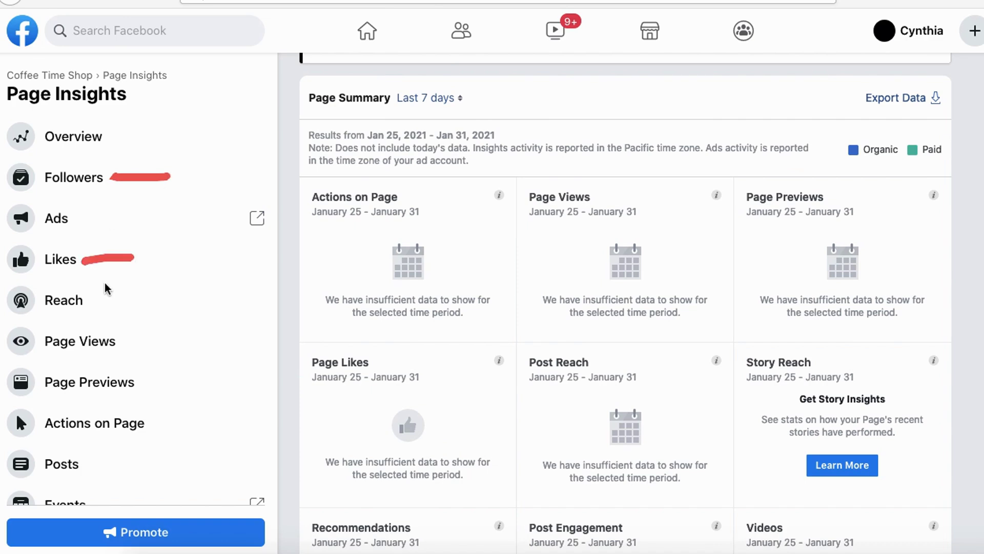
{"action": "left_click_drag", "start_coordinate": [85, 300], "coordinate": [179, 297]}
{"action": "left_click_drag", "start_coordinate": [117, 349], "coordinate": [196, 346]}
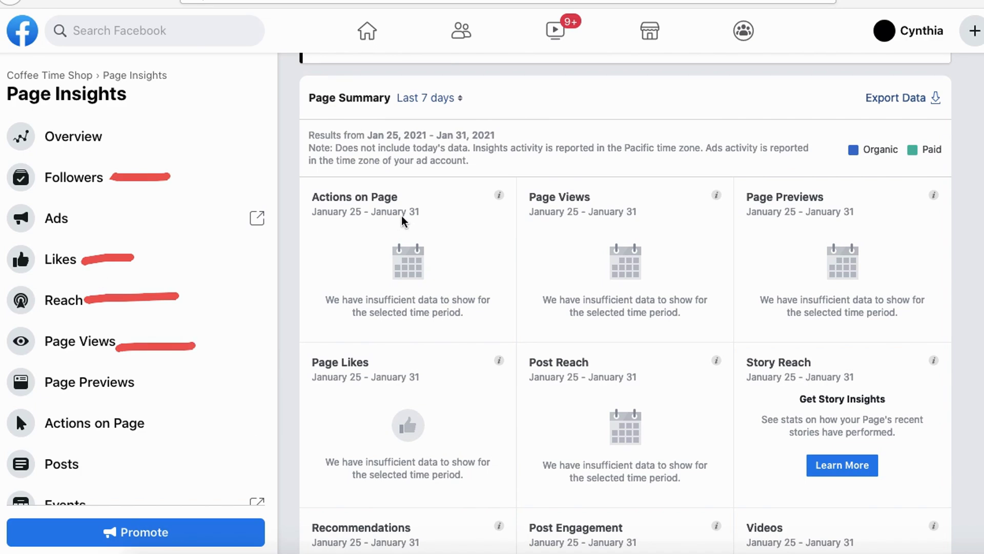
{"action": "key", "text": "Escape"}
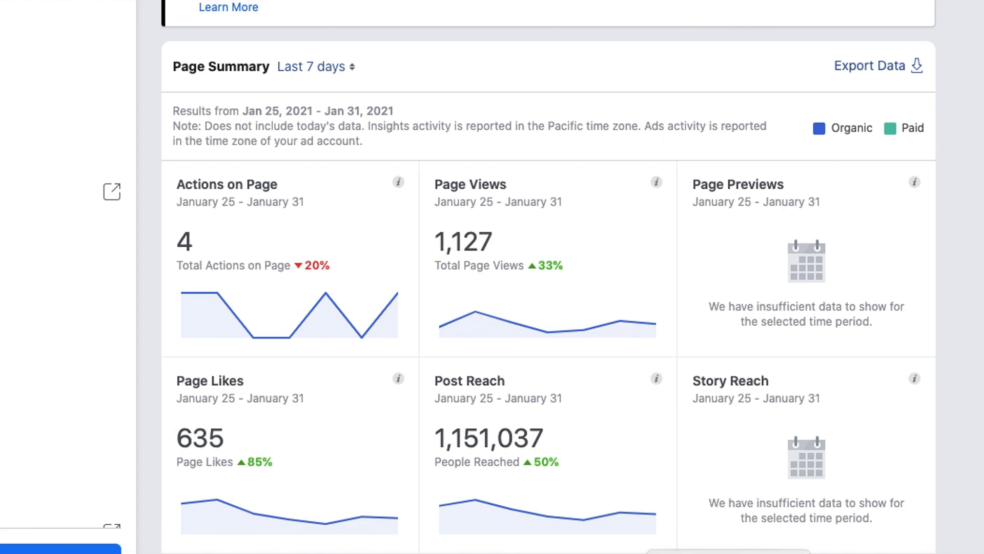
- Set the Page Summary period to Last 28 days and examine the Post Reach and Page Likes figures and graphs
{"action": "left_click", "coordinate": [327, 70]}
{"action": "left_click", "coordinate": [330, 89]}
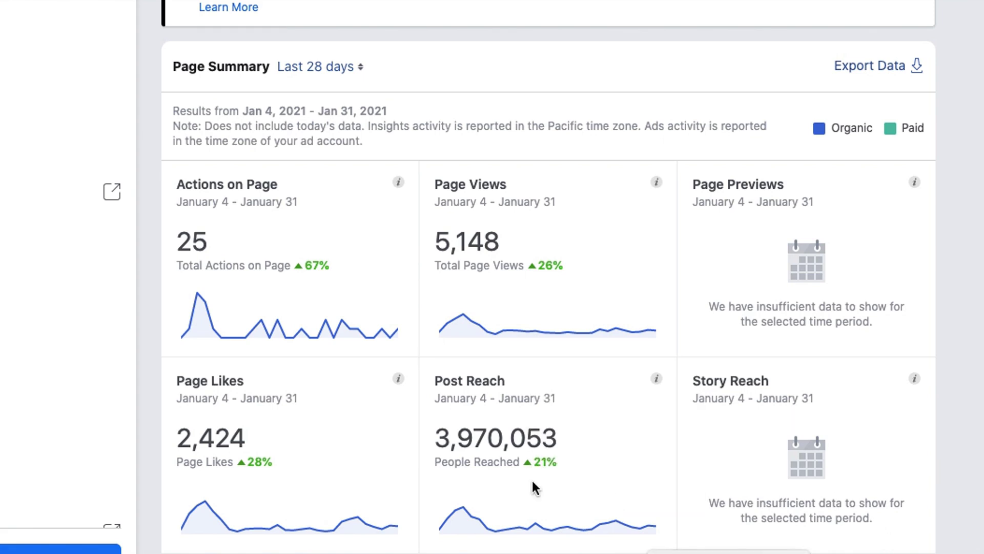
{"action": "mouse_move", "coordinate": [433, 401]}
{"action": "left_mouse_down"}
{"action": "mouse_move", "coordinate": [579, 348]}
{"action": "mouse_move", "coordinate": [458, 404]}
{"action": "left_mouse_up"}
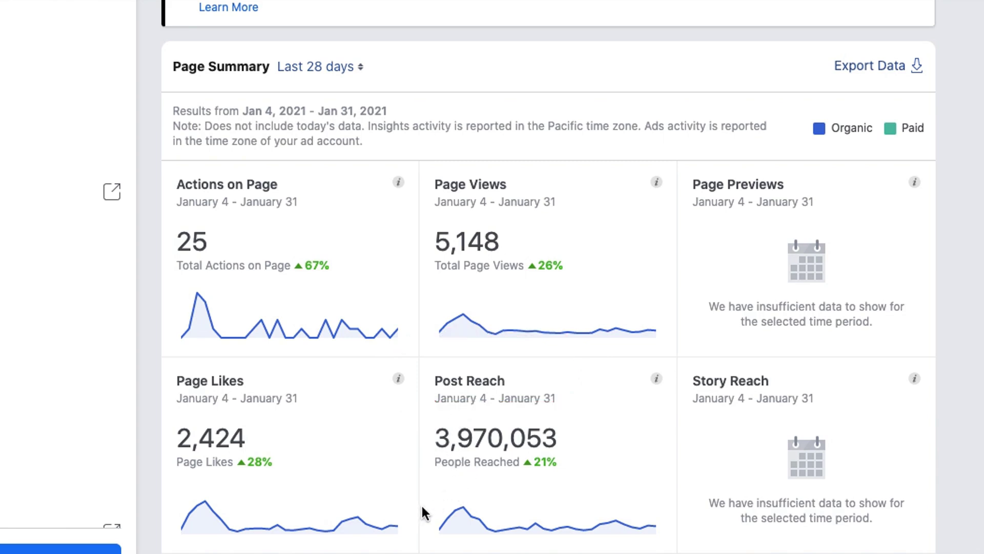
{"action": "mouse_move", "coordinate": [453, 522]}
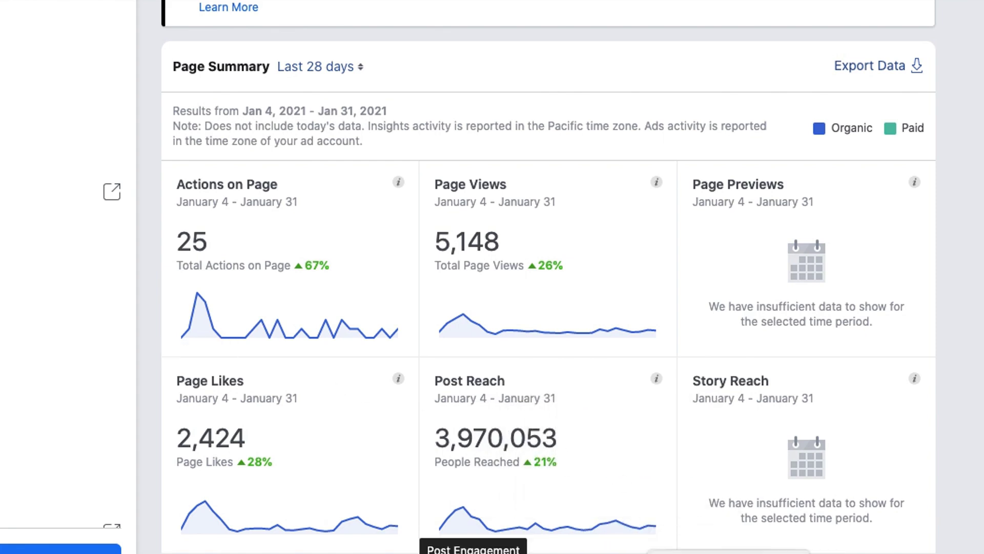
{"action": "mouse_move", "coordinate": [175, 455]}
{"action": "left_mouse_down"}
{"action": "mouse_move", "coordinate": [169, 351]}
{"action": "mouse_move", "coordinate": [229, 462]}
{"action": "left_mouse_up"}
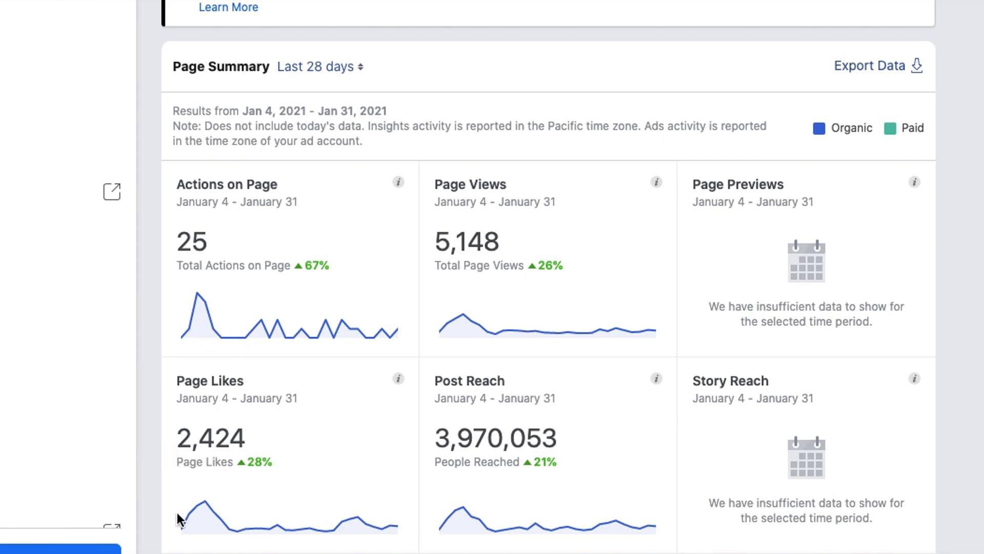
{"action": "mouse_move", "coordinate": [190, 519]}
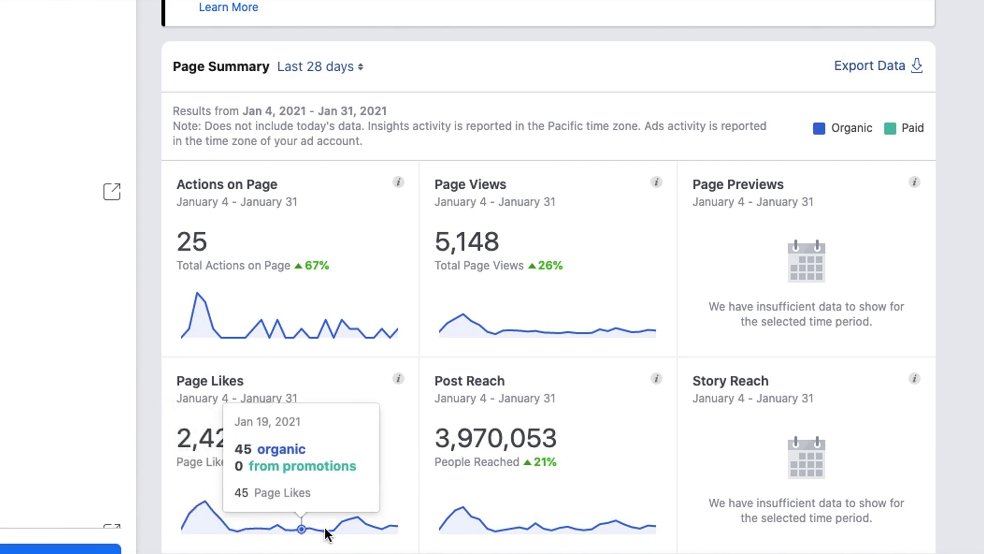
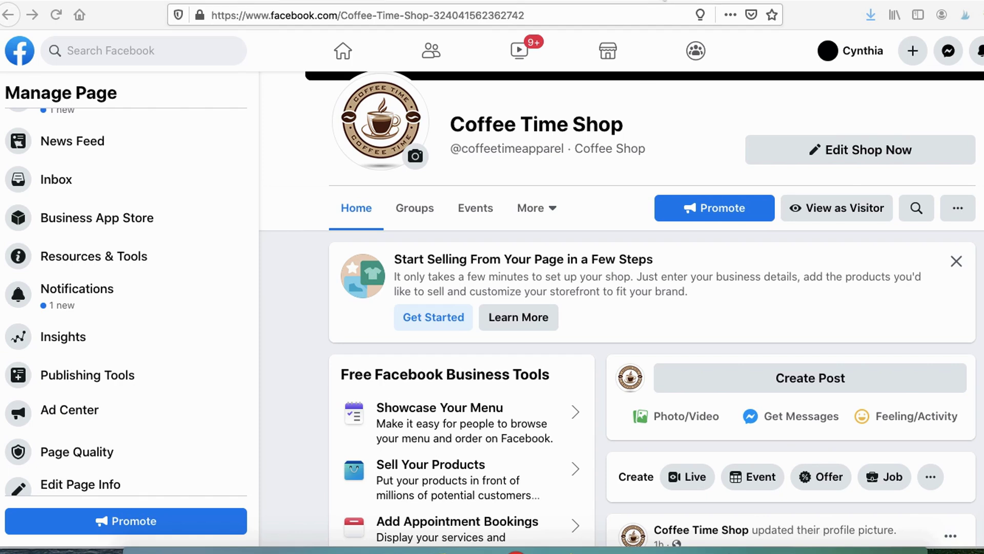
- Compare the Create Post options on the Page's home and in Publishing Tools
{"action": "left_click", "coordinate": [665, 0]}
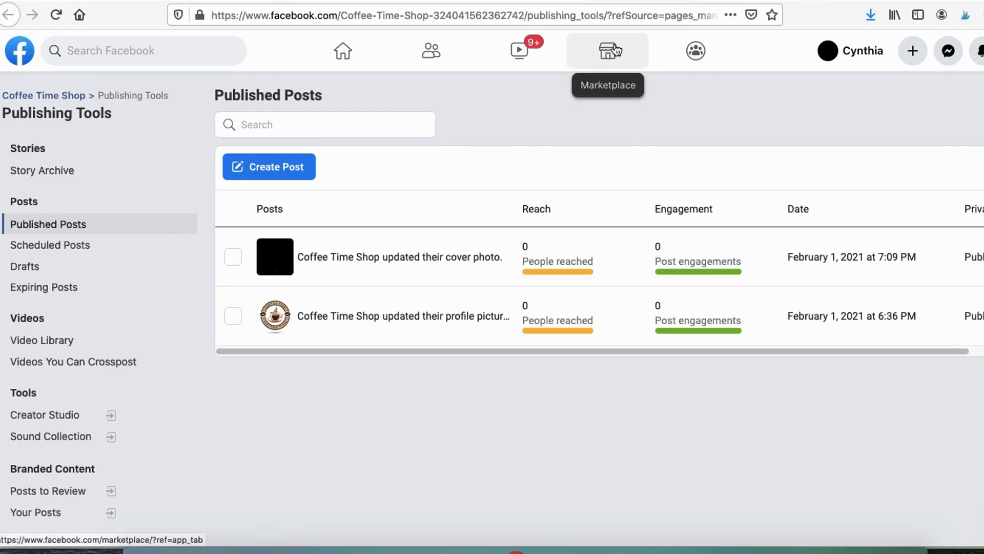
{"action": "left_click", "coordinate": [324, 1]}
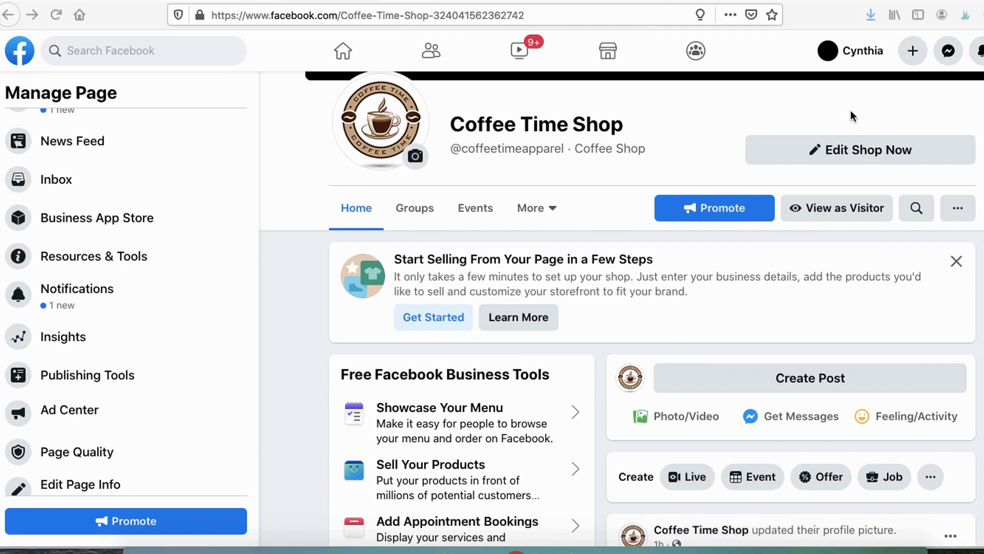
{"action": "mouse_move", "coordinate": [810, 327]}
{"action": "left_mouse_down"}
{"action": "mouse_move", "coordinate": [699, 330]}
{"action": "mouse_move", "coordinate": [708, 395]}
{"action": "mouse_move", "coordinate": [910, 426]}
{"action": "left_mouse_up"}
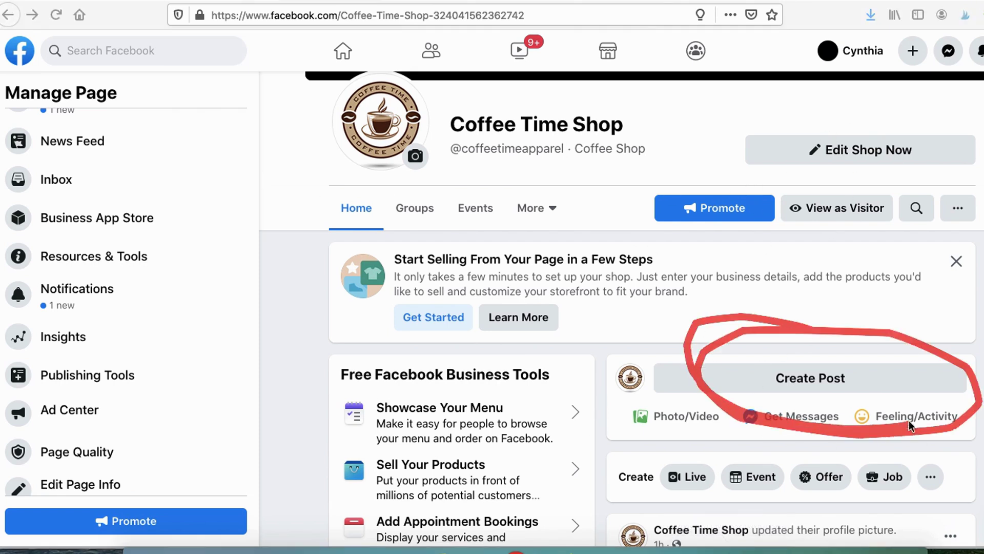
{"action": "left_click", "coordinate": [656, 1]}
{"action": "mouse_move", "coordinate": [5, 130]}
{"action": "left_mouse_down"}
{"action": "mouse_move", "coordinate": [57, 157]}
{"action": "mouse_move", "coordinate": [2, 97]}
{"action": "left_mouse_up"}
{"action": "left_click_drag", "start_coordinate": [210, 186], "coordinate": [285, 111]}
{"action": "left_click_drag", "start_coordinate": [207, 149], "coordinate": [296, 213]}
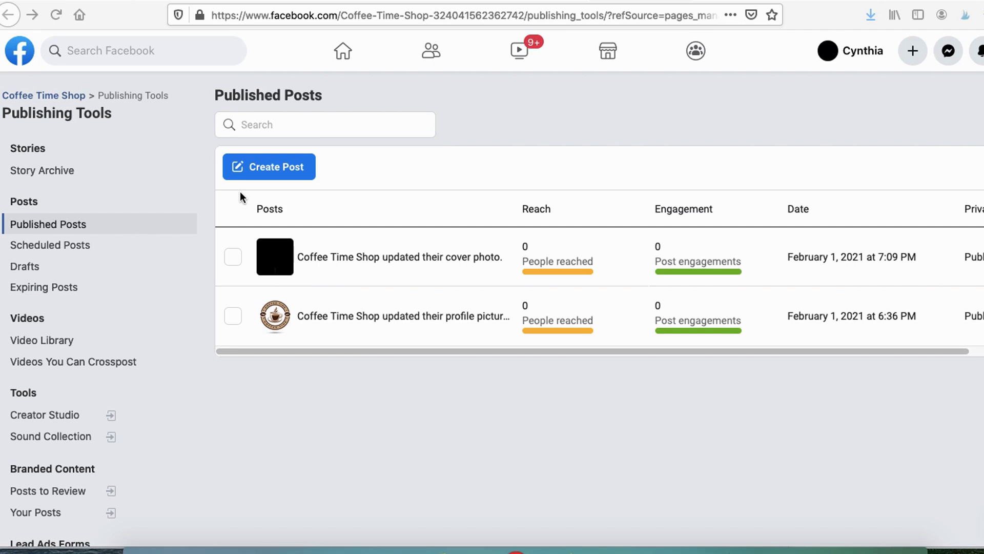
- Examine the Publishing Tools sections, including Published Posts, Sound Collection, Branded Content and Lead Ads Forms
{"action": "left_click_drag", "start_coordinate": [20, 132], "coordinate": [135, 133]}
{"action": "mouse_move", "coordinate": [209, 215]}
{"action": "left_mouse_down"}
{"action": "mouse_move", "coordinate": [248, 229]}
{"action": "mouse_move", "coordinate": [218, 163]}
{"action": "mouse_move", "coordinate": [291, 221]}
{"action": "left_mouse_up"}
{"action": "left_click_drag", "start_coordinate": [6, 448], "coordinate": [91, 456]}
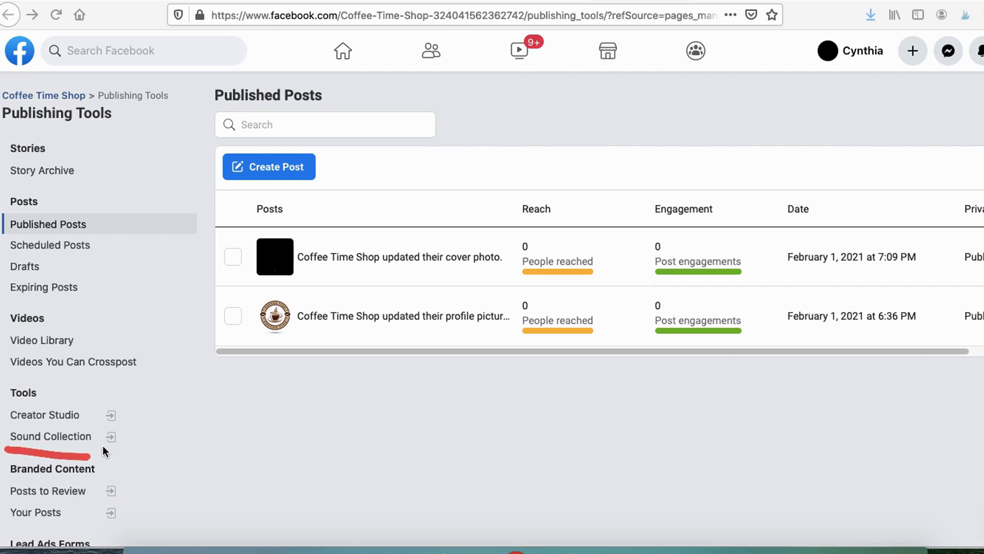
{"action": "scroll", "coordinate": [100, 444], "scroll_direction": "down", "scroll_amount": 3}
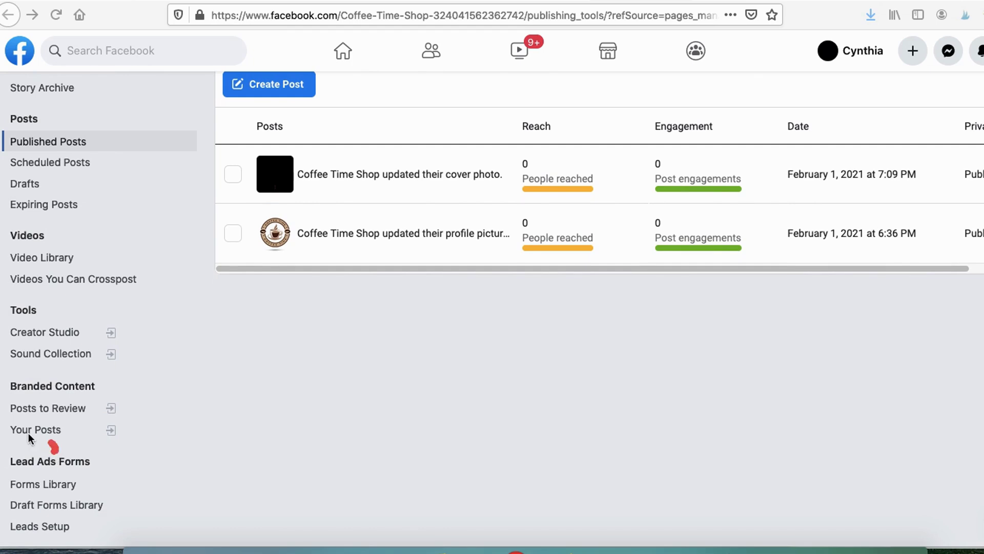
{"action": "left_click_drag", "start_coordinate": [29, 433], "coordinate": [108, 474]}
{"action": "scroll", "coordinate": [230, 405], "scroll_direction": "up", "scroll_amount": 3}
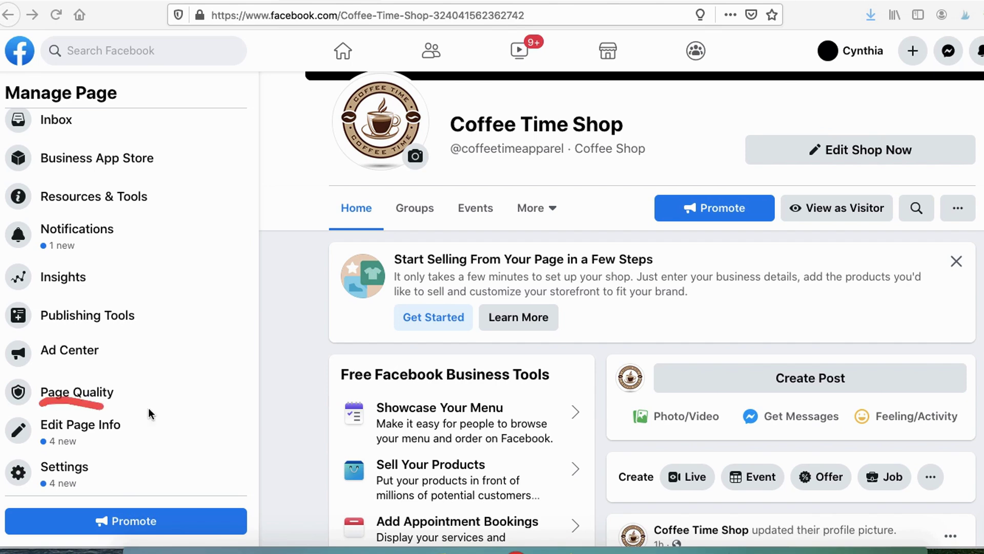
- Open Page Quality to check the Page for restrictions or violations
{"action": "left_click", "coordinate": [100, 402]}
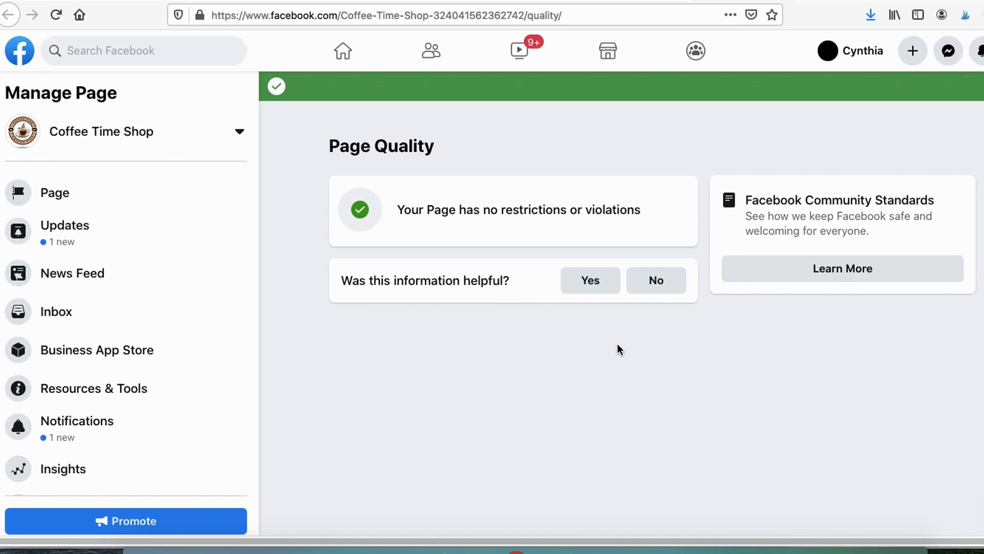
{"action": "left_click", "coordinate": [727, 551]}
{"action": "mouse_move", "coordinate": [291, 235]}
{"action": "left_mouse_down"}
{"action": "mouse_move", "coordinate": [364, 155]}
{"action": "mouse_move", "coordinate": [309, 245]}
{"action": "left_mouse_up"}
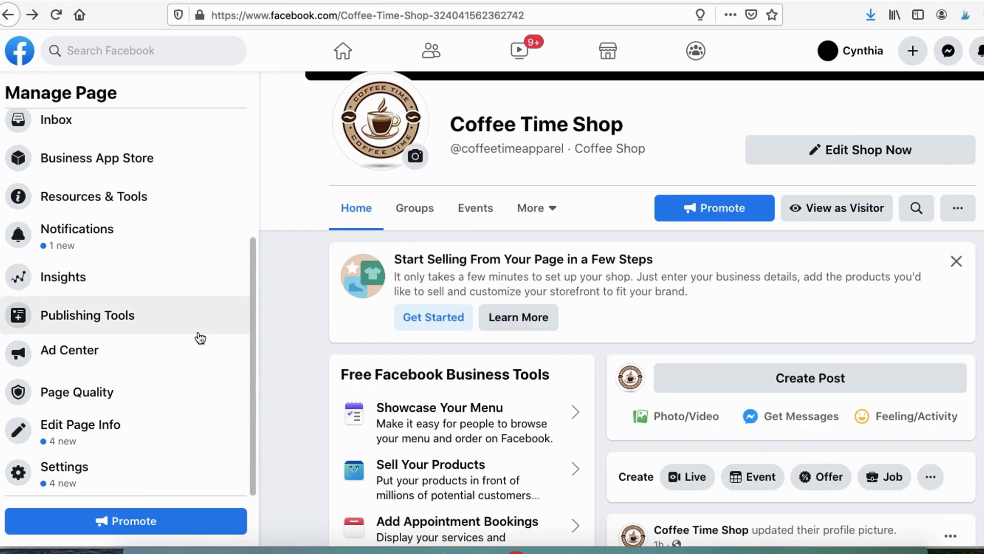
- Open Edit Page Info and examine the Name, Username and Description fields in its General section
{"action": "left_click", "coordinate": [728, 551]}
{"action": "left_click_drag", "start_coordinate": [52, 459], "coordinate": [54, 453]}
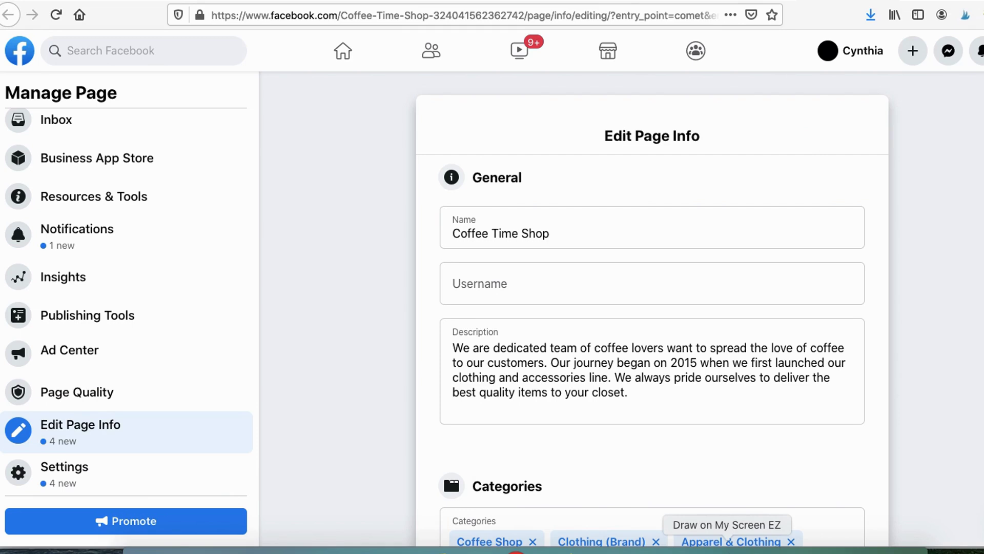
{"action": "left_click", "coordinate": [727, 551]}
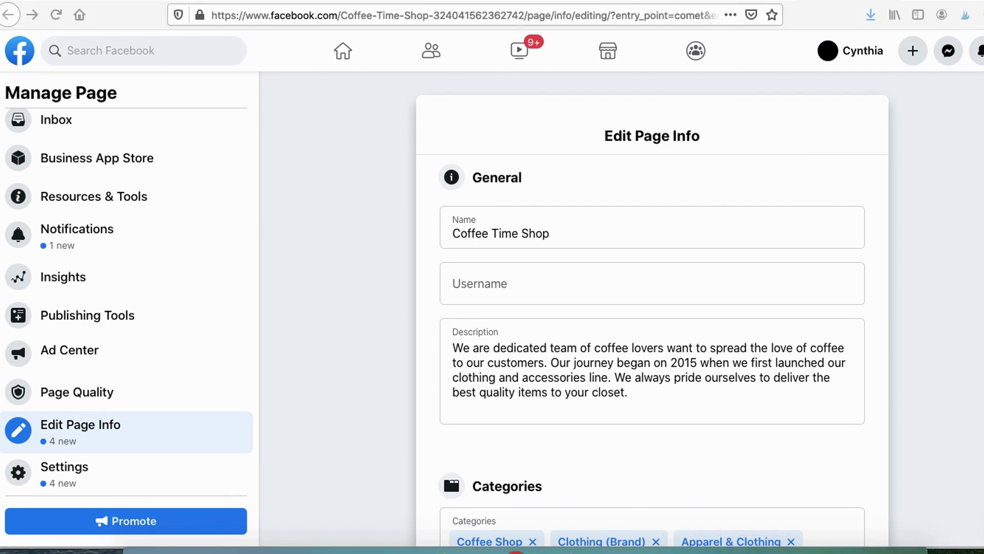
{"action": "mouse_move", "coordinate": [477, 178]}
{"action": "left_mouse_down"}
{"action": "mouse_move", "coordinate": [619, 247]}
{"action": "mouse_move", "coordinate": [460, 197]}
{"action": "left_mouse_up"}
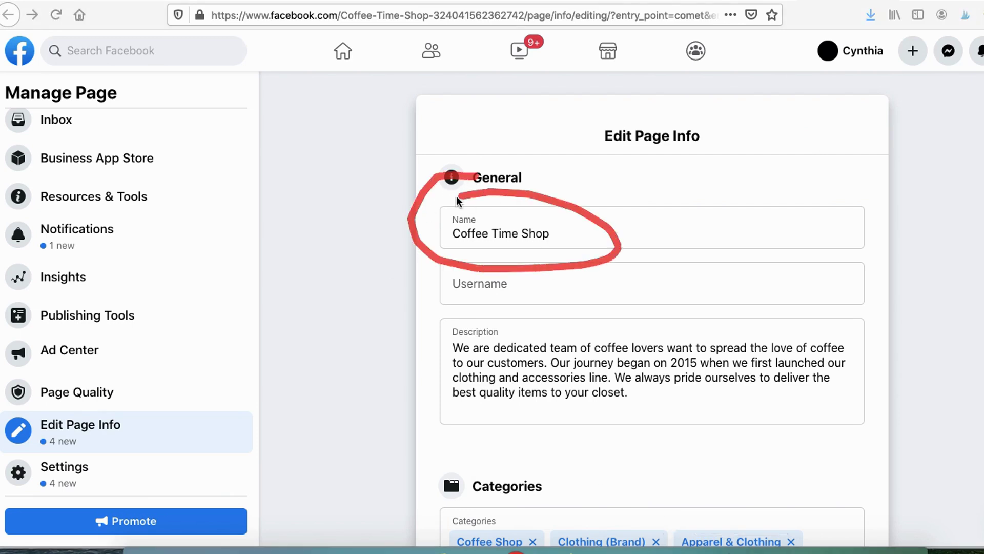
{"action": "mouse_move", "coordinate": [453, 252]}
{"action": "left_mouse_down"}
{"action": "mouse_move", "coordinate": [488, 316]}
{"action": "mouse_move", "coordinate": [430, 263]}
{"action": "left_mouse_up"}
{"action": "mouse_move", "coordinate": [494, 323]}
{"action": "left_mouse_down"}
{"action": "mouse_move", "coordinate": [655, 468]}
{"action": "mouse_move", "coordinate": [710, 311]}
{"action": "mouse_move", "coordinate": [451, 315]}
{"action": "left_mouse_up"}
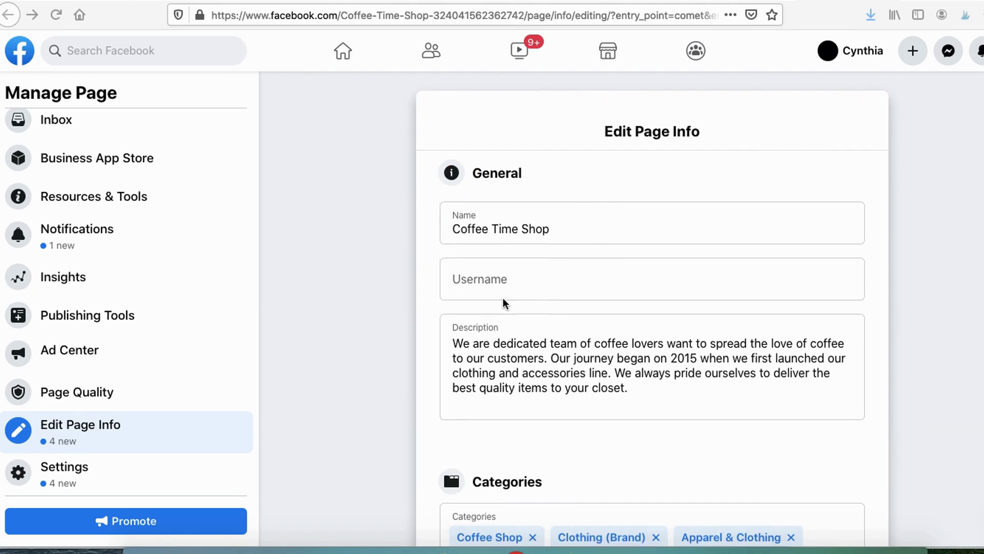
- Examine the Categories, Contact and Location fields of the Page's info, including phone number, email and website
{"action": "scroll", "coordinate": [502, 301], "scroll_direction": "down", "scroll_amount": 6}
{"action": "mouse_move", "coordinate": [530, 134]}
{"action": "left_mouse_down"}
{"action": "mouse_move", "coordinate": [411, 228]}
{"action": "mouse_move", "coordinate": [774, 168]}
{"action": "mouse_move", "coordinate": [460, 129]}
{"action": "left_mouse_up"}
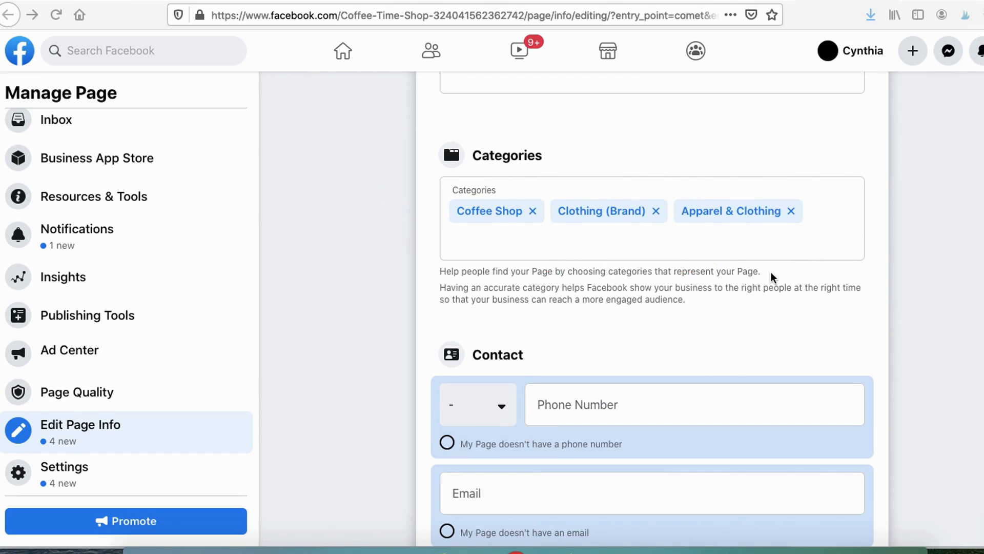
{"action": "scroll", "coordinate": [755, 281], "scroll_direction": "down", "scroll_amount": 5}
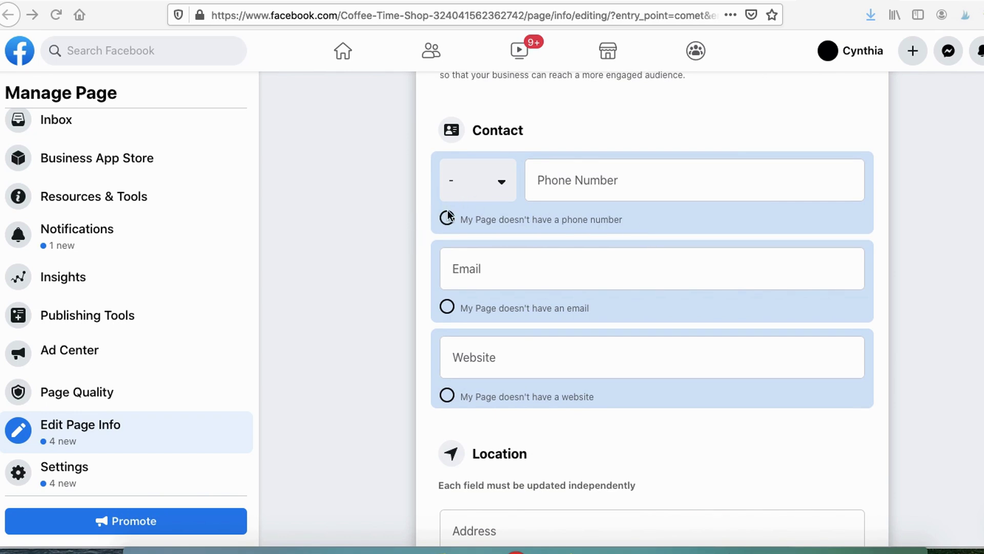
{"action": "mouse_move", "coordinate": [482, 136]}
{"action": "left_mouse_down"}
{"action": "mouse_move", "coordinate": [432, 138]}
{"action": "mouse_move", "coordinate": [594, 145]}
{"action": "mouse_move", "coordinate": [430, 147]}
{"action": "left_mouse_up"}
{"action": "left_click_drag", "start_coordinate": [352, 272], "coordinate": [482, 279]}
{"action": "scroll", "coordinate": [383, 271], "scroll_direction": "down", "scroll_amount": 2}
{"action": "left_click_drag", "start_coordinate": [378, 255], "coordinate": [459, 258]}
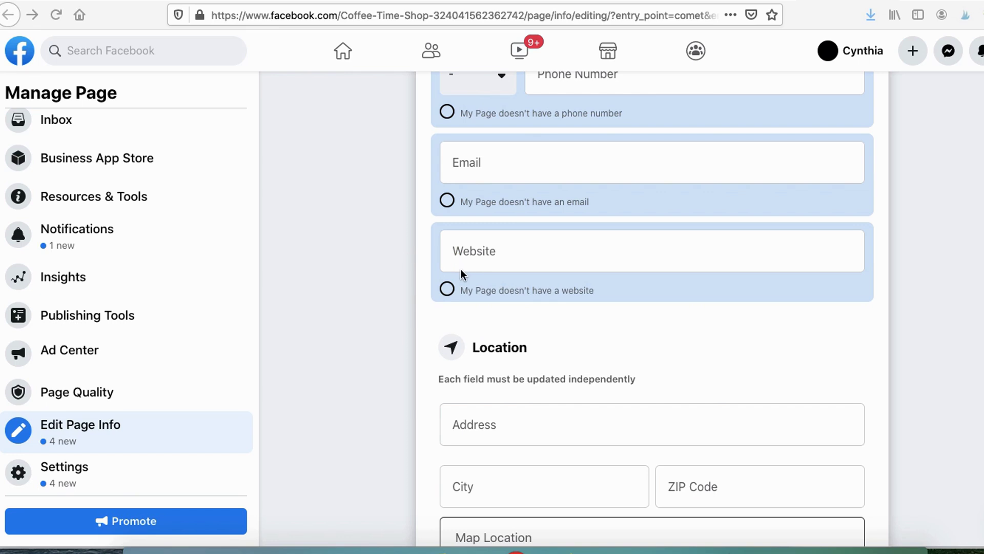
{"action": "scroll", "coordinate": [500, 265], "scroll_direction": "down", "scroll_amount": 5}
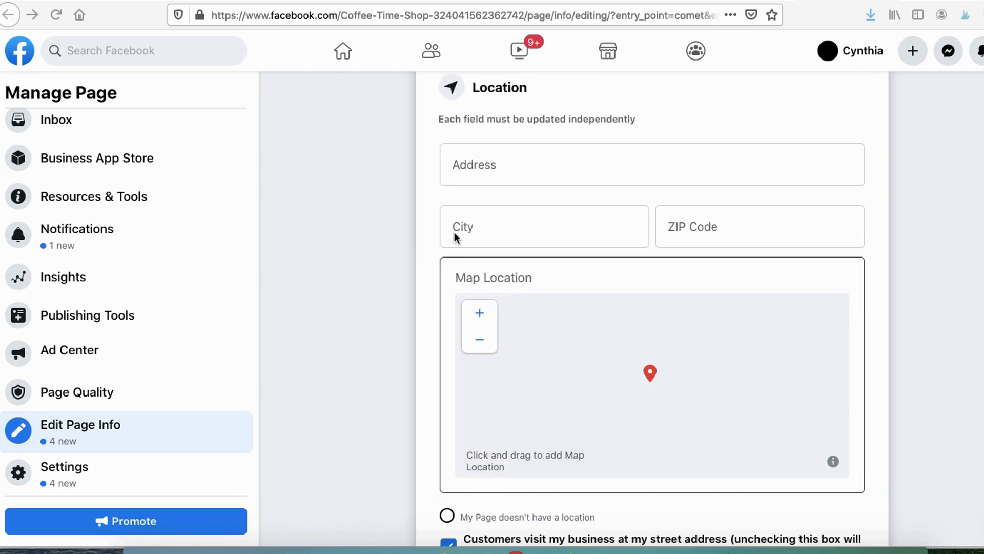
- Examine the Location, Service Area and Hours sections of the Page's info, including the address fields and map
{"action": "mouse_move", "coordinate": [447, 97]}
{"action": "left_mouse_down"}
{"action": "mouse_move", "coordinate": [395, 307]}
{"action": "mouse_move", "coordinate": [425, 493]}
{"action": "left_mouse_up"}
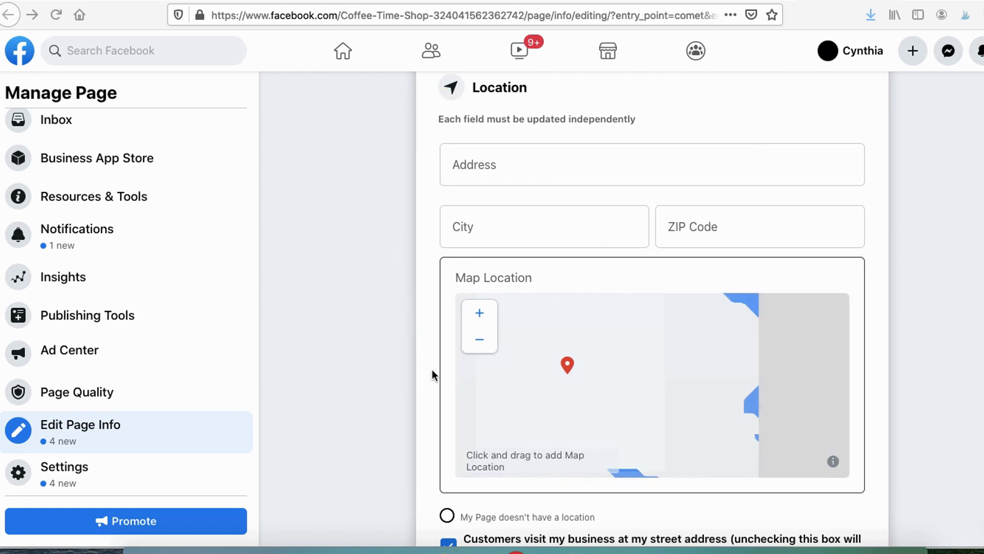
{"action": "scroll", "coordinate": [392, 366], "scroll_direction": "down", "scroll_amount": 1}
{"action": "scroll", "coordinate": [394, 363], "scroll_direction": "down", "scroll_amount": 4}
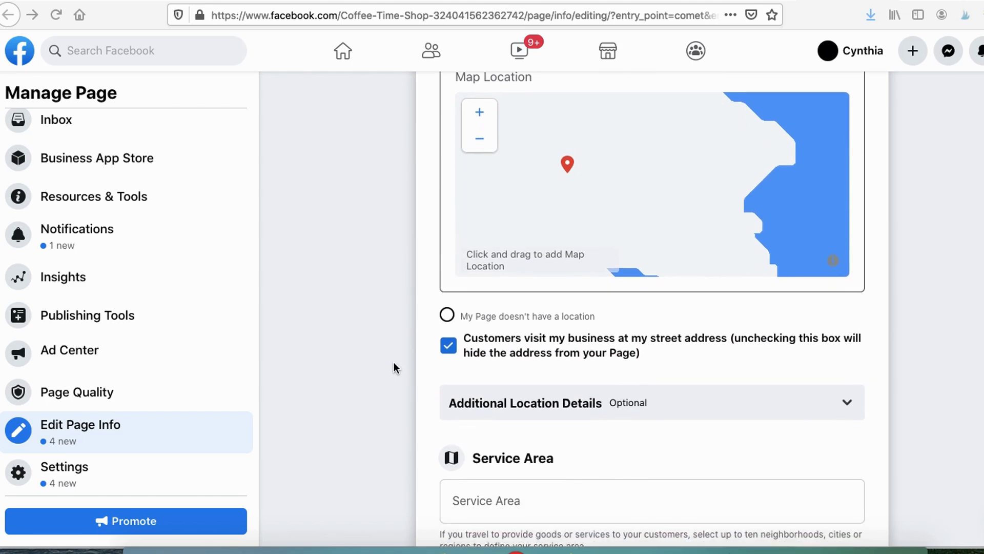
{"action": "scroll", "coordinate": [391, 362], "scroll_direction": "up", "scroll_amount": 5}
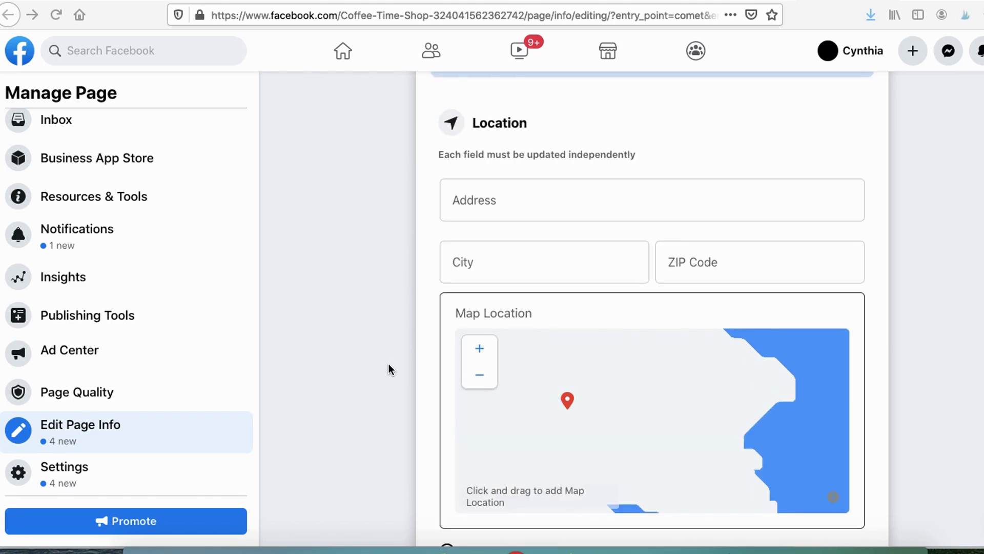
{"action": "scroll", "coordinate": [364, 366], "scroll_direction": "down", "scroll_amount": 9}
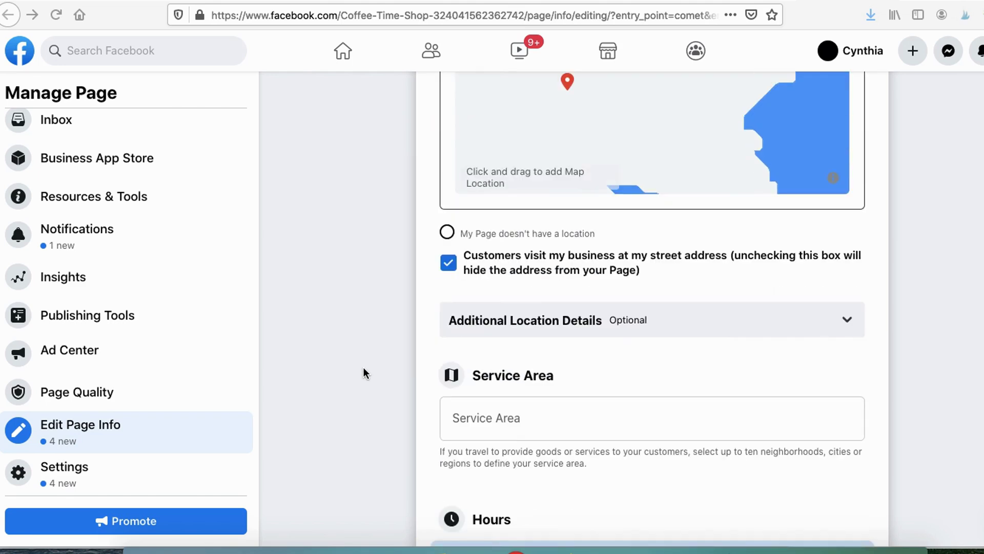
{"action": "scroll", "coordinate": [362, 367], "scroll_direction": "down", "scroll_amount": 2}
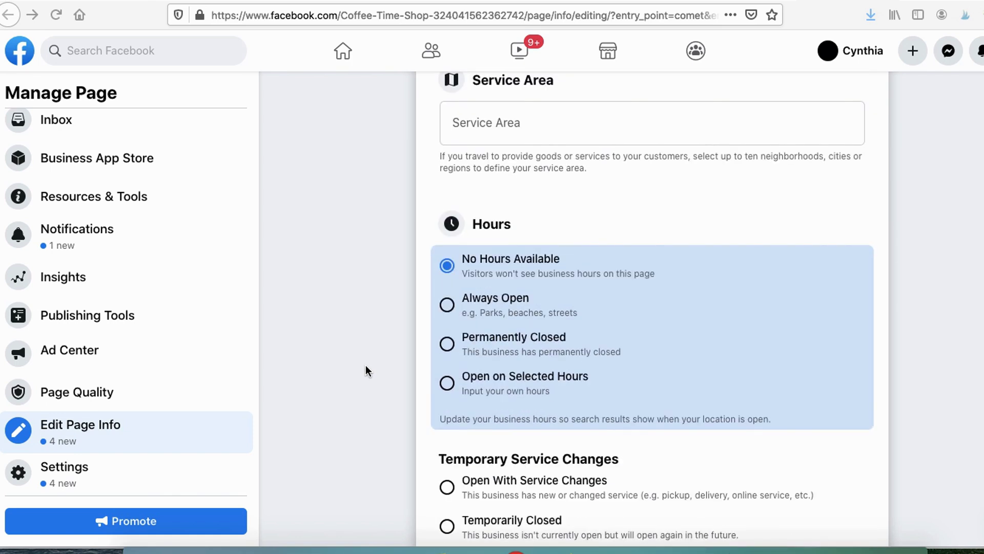
{"action": "scroll", "coordinate": [369, 367], "scroll_direction": "down", "scroll_amount": 2}
{"action": "mouse_move", "coordinate": [510, 88]}
{"action": "left_mouse_down"}
{"action": "mouse_move", "coordinate": [379, 92]}
{"action": "mouse_move", "coordinate": [508, 333]}
{"action": "left_mouse_up"}
{"action": "mouse_move", "coordinate": [578, 338]}
{"action": "left_mouse_down"}
{"action": "mouse_move", "coordinate": [585, 102]}
{"action": "mouse_move", "coordinate": [450, 94]}
{"action": "left_mouse_up"}
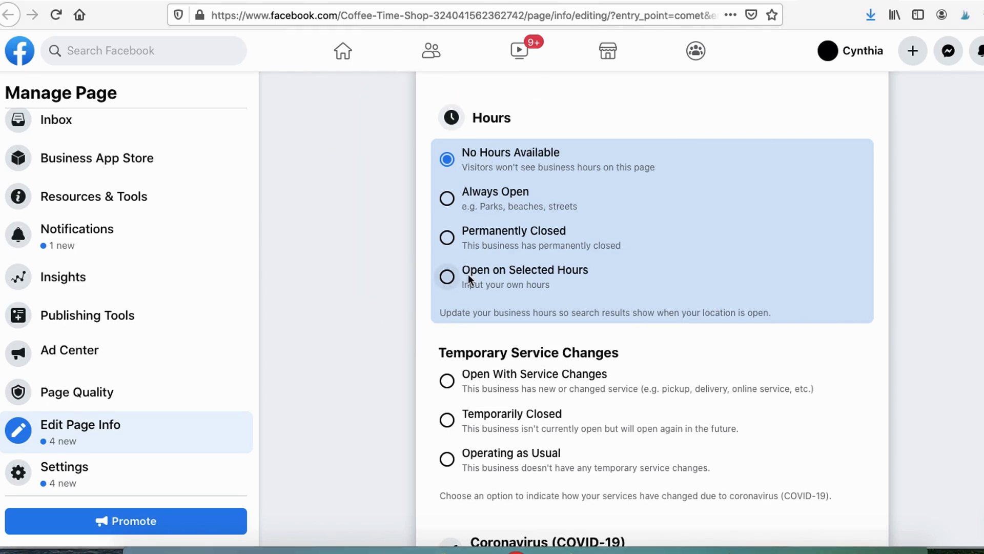
- Try the Open on Selected Hours option to view the daily opening and closing fields, and return to No Hours Available
{"action": "left_click", "coordinate": [445, 279]}
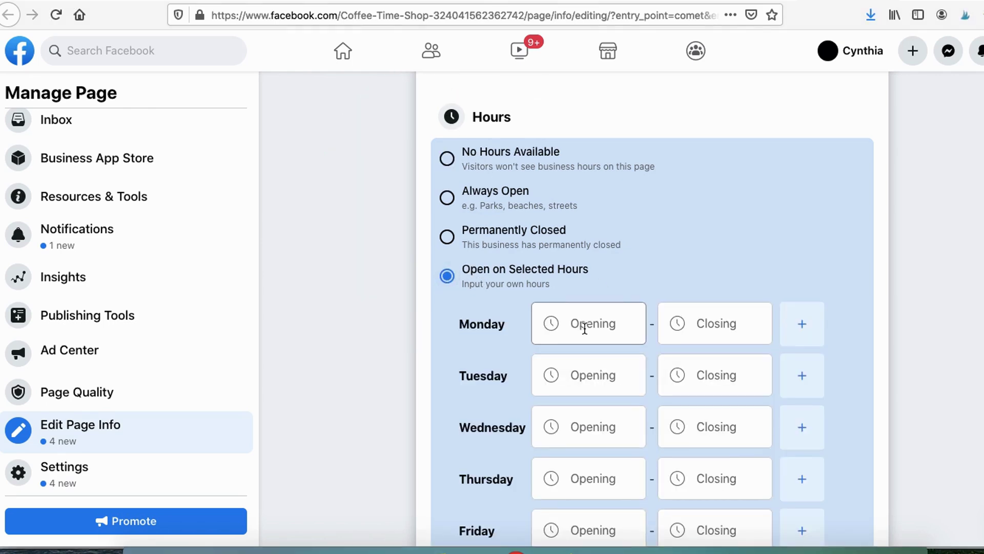
{"action": "scroll", "coordinate": [559, 331], "scroll_direction": "down", "scroll_amount": 1}
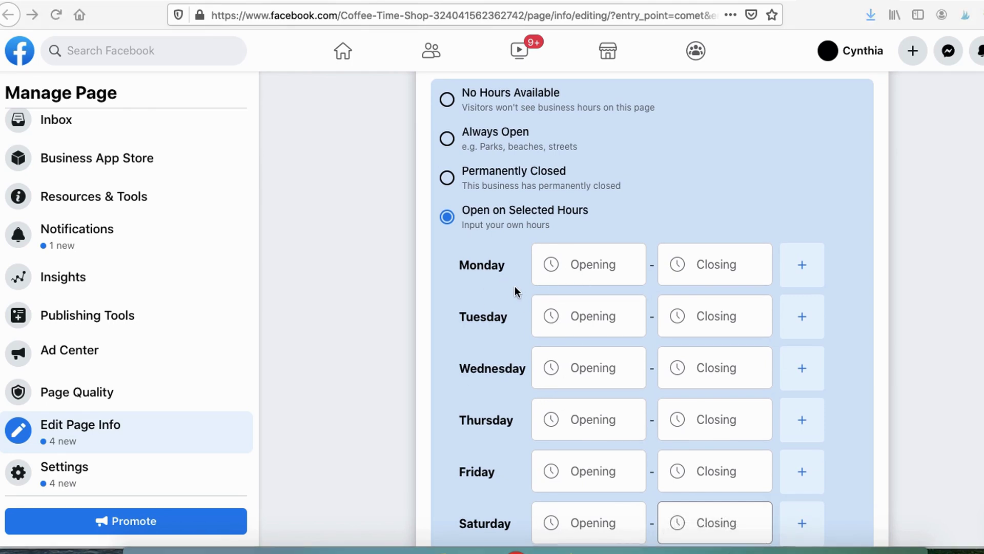
{"action": "scroll", "coordinate": [515, 286], "scroll_direction": "down", "scroll_amount": 1}
{"action": "scroll", "coordinate": [484, 249], "scroll_direction": "up", "scroll_amount": 2}
{"action": "scroll", "coordinate": [483, 255], "scroll_direction": "up", "scroll_amount": 1}
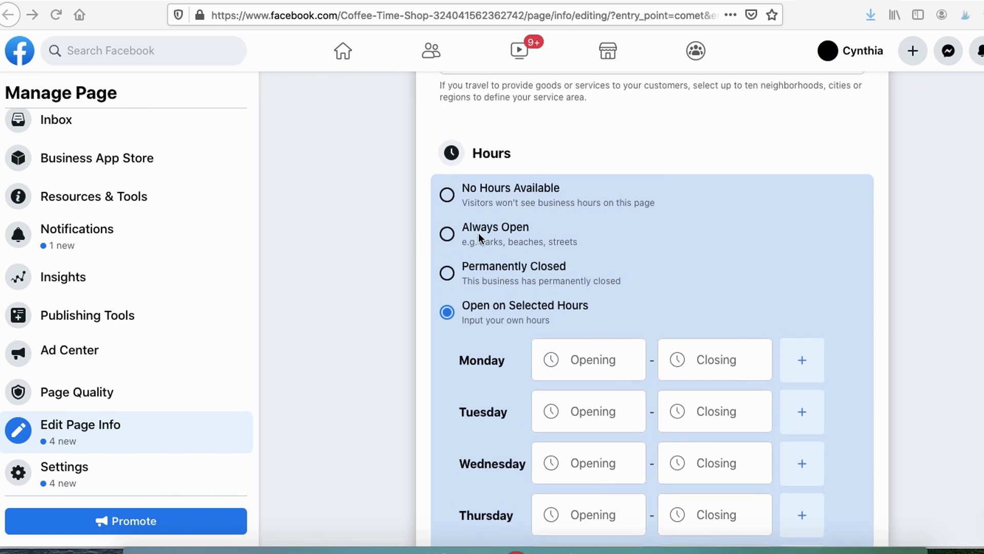
{"action": "left_click", "coordinate": [467, 199]}
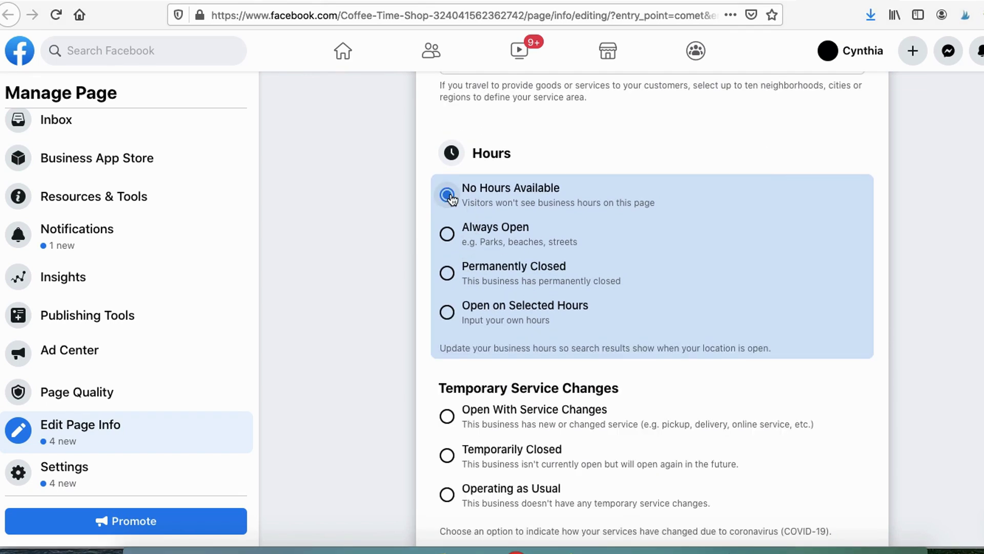
- Examine the Temporary Service Changes choices and the Coronavirus (COVID-19) Update options in the Page's info
{"action": "scroll", "coordinate": [564, 231], "scroll_direction": "down", "scroll_amount": 5}
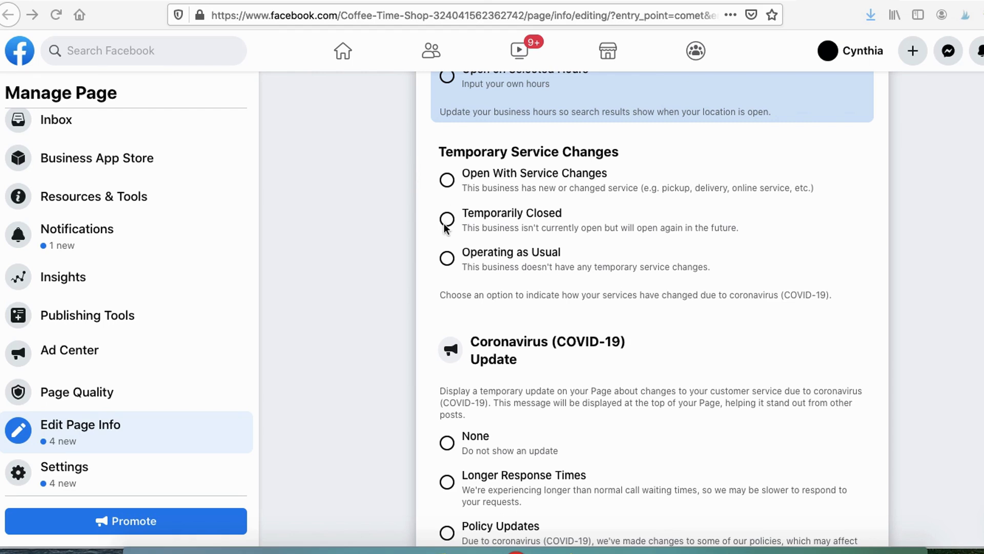
{"action": "mouse_move", "coordinate": [373, 221]}
{"action": "left_mouse_down"}
{"action": "mouse_move", "coordinate": [450, 218]}
{"action": "mouse_move", "coordinate": [510, 200]}
{"action": "mouse_move", "coordinate": [564, 233]}
{"action": "mouse_move", "coordinate": [444, 204]}
{"action": "mouse_move", "coordinate": [425, 209]}
{"action": "left_mouse_up"}
{"action": "scroll", "coordinate": [538, 307], "scroll_direction": "down", "scroll_amount": 3}
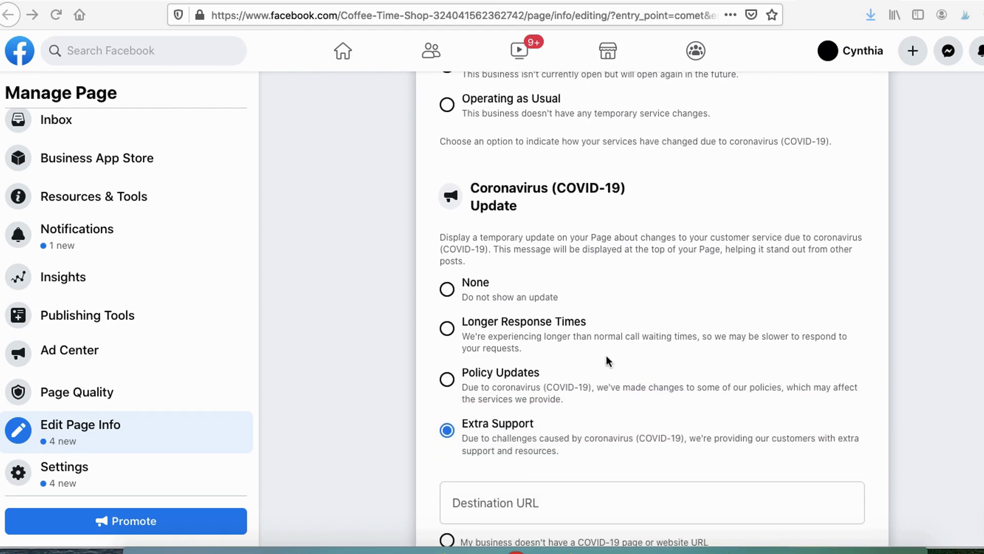
{"action": "mouse_move", "coordinate": [462, 232]}
{"action": "left_mouse_down"}
{"action": "mouse_move", "coordinate": [450, 164]}
{"action": "mouse_move", "coordinate": [521, 233]}
{"action": "left_mouse_up"}
{"action": "scroll", "coordinate": [646, 247], "scroll_direction": "down", "scroll_amount": 1}
{"action": "scroll", "coordinate": [666, 262], "scroll_direction": "down", "scroll_amount": 1}
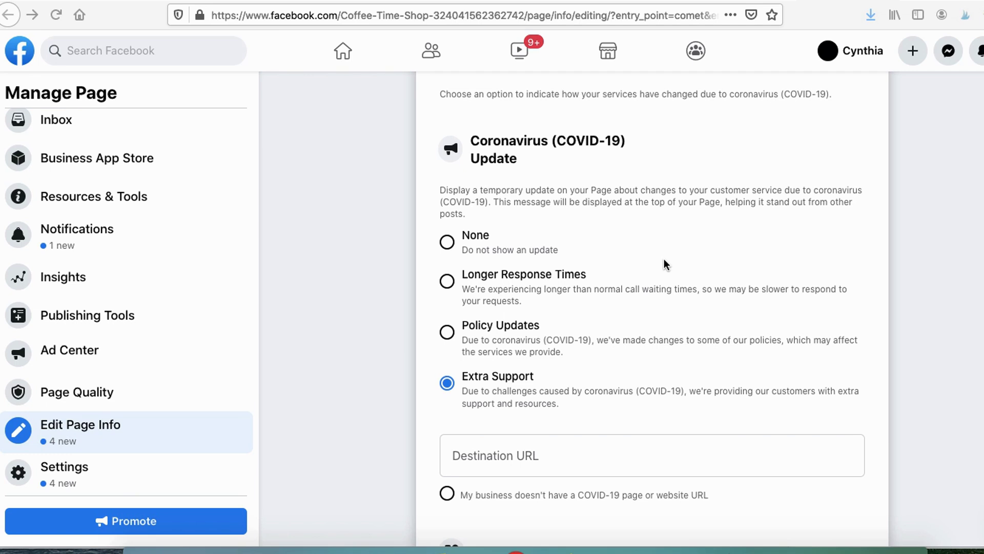
{"action": "left_click", "coordinate": [728, 550]}
{"action": "mouse_move", "coordinate": [526, 422]}
{"action": "left_mouse_down"}
{"action": "mouse_move", "coordinate": [421, 427]}
{"action": "mouse_move", "coordinate": [551, 422]}
{"action": "mouse_move", "coordinate": [584, 495]}
{"action": "mouse_move", "coordinate": [551, 408]}
{"action": "left_mouse_up"}
{"action": "key", "text": "Escape"}
{"action": "scroll", "coordinate": [515, 375], "scroll_direction": "down", "scroll_amount": 5}
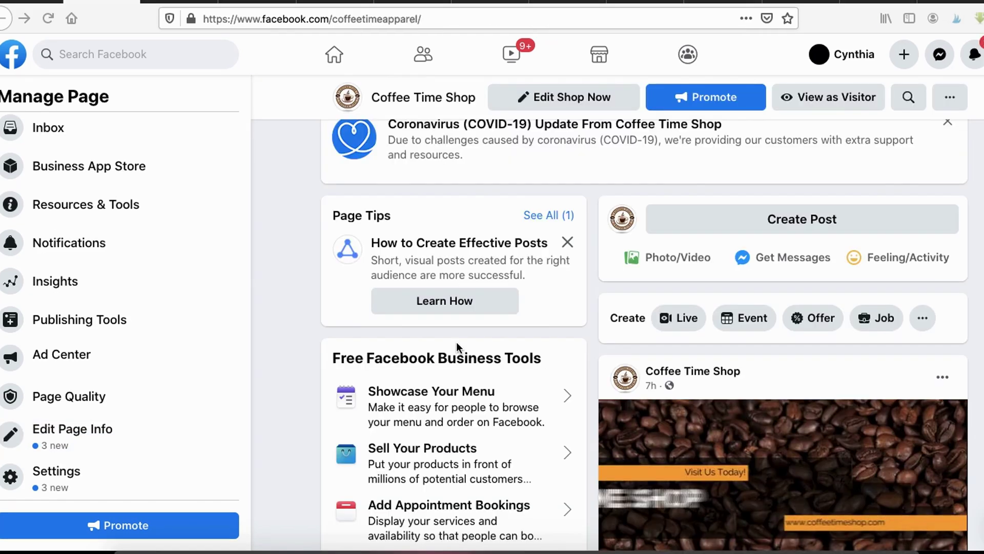
- Open the Page Settings and survey the list of settings categories, starting with General
{"action": "mouse_move", "coordinate": [28, 454]}
{"action": "left_mouse_down"}
{"action": "mouse_move", "coordinate": [1, 452]}
{"action": "mouse_move", "coordinate": [84, 453]}
{"action": "mouse_move", "coordinate": [19, 451]}
{"action": "left_mouse_up"}
{"action": "left_click", "coordinate": [184, 1]}
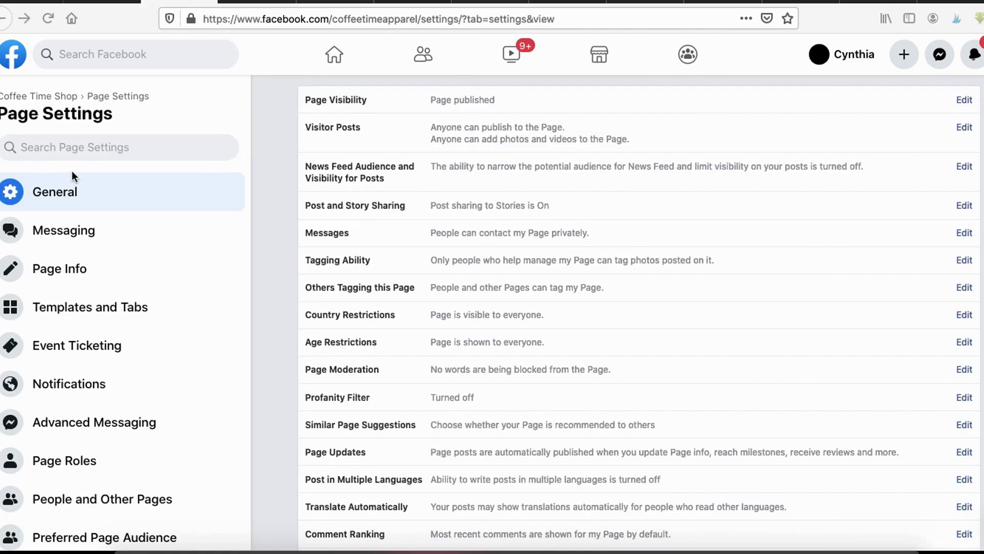
{"action": "left_click_drag", "start_coordinate": [32, 168], "coordinate": [1, 165]}
{"action": "mouse_move", "coordinate": [5, 550]}
{"action": "left_mouse_down"}
{"action": "mouse_move", "coordinate": [215, 546]}
{"action": "mouse_move", "coordinate": [192, 195]}
{"action": "mouse_move", "coordinate": [26, 158]}
{"action": "left_mouse_up"}
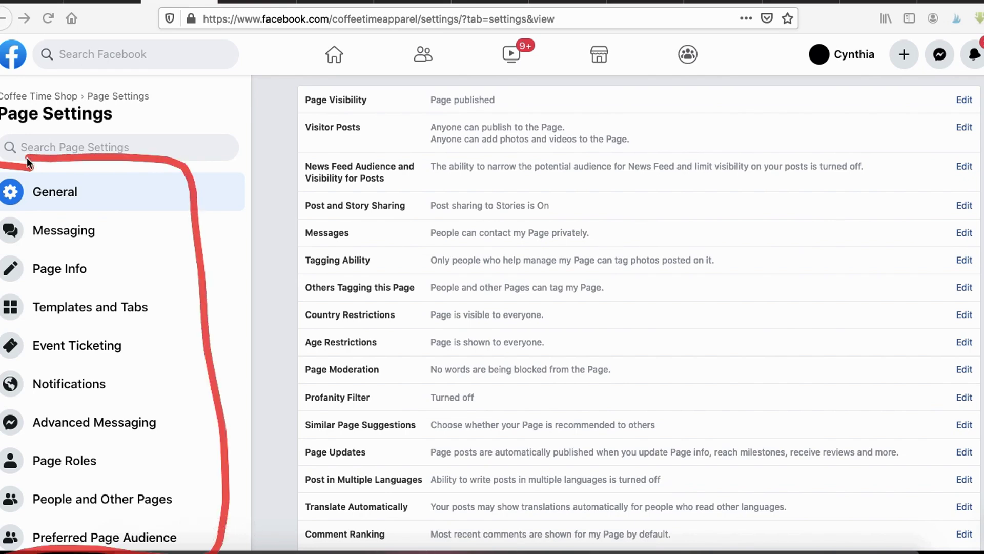
{"action": "mouse_move", "coordinate": [56, 210]}
{"action": "left_mouse_down"}
{"action": "mouse_move", "coordinate": [118, 188]}
{"action": "mouse_move", "coordinate": [4, 226]}
{"action": "mouse_move", "coordinate": [88, 211]}
{"action": "left_mouse_up"}
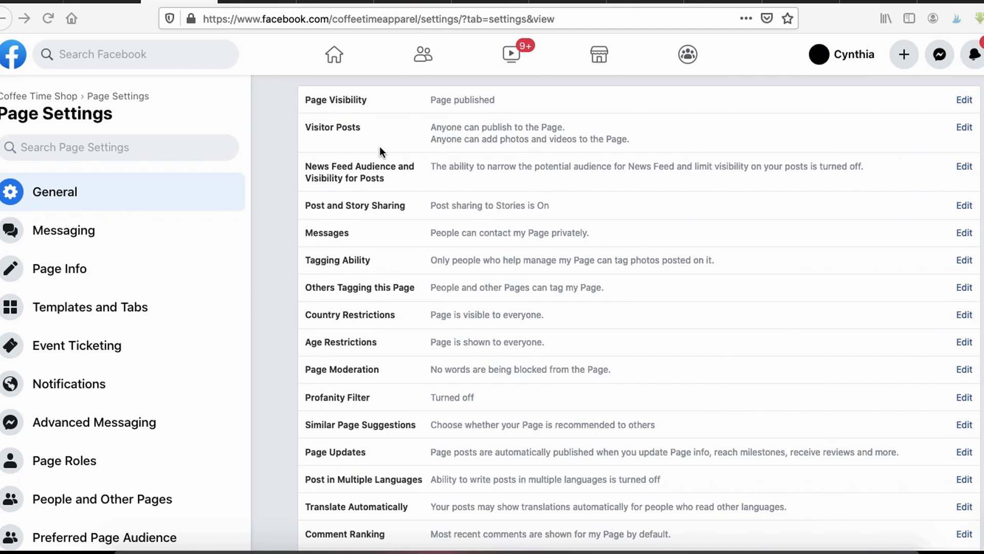
- Examine the General page settings, including Page Visibility, Visitor Posts, Messages and the tagging options
{"action": "left_click_drag", "start_coordinate": [413, 113], "coordinate": [518, 108]}
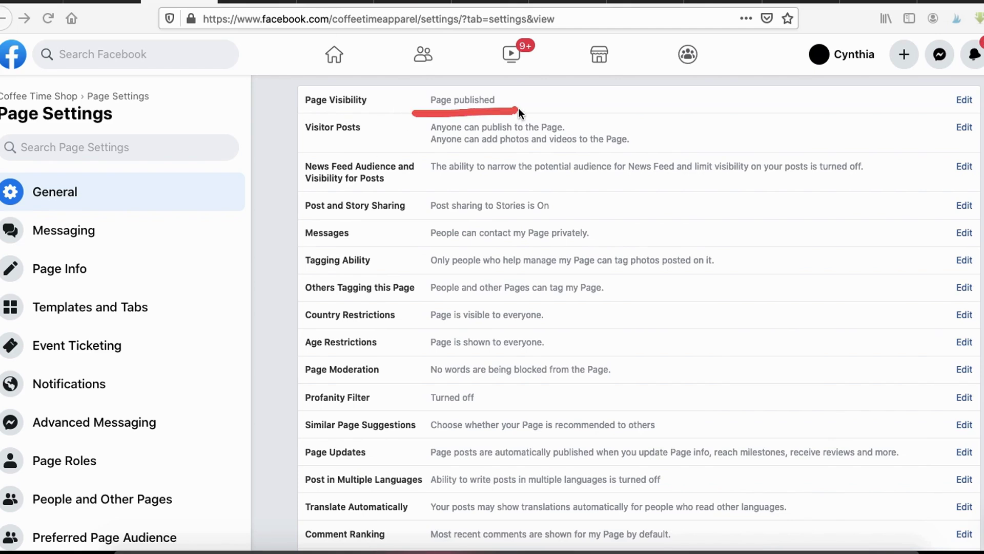
{"action": "mouse_move", "coordinate": [971, 110]}
{"action": "left_mouse_down"}
{"action": "mouse_move", "coordinate": [938, 117]}
{"action": "mouse_move", "coordinate": [977, 76]}
{"action": "mouse_move", "coordinate": [982, 109]}
{"action": "left_mouse_up"}
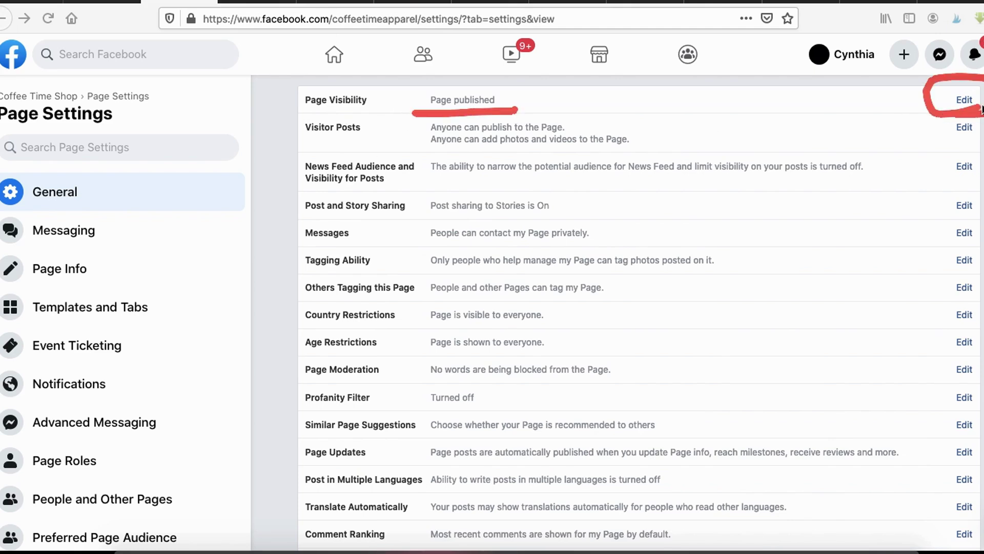
{"action": "key", "text": "Escape"}
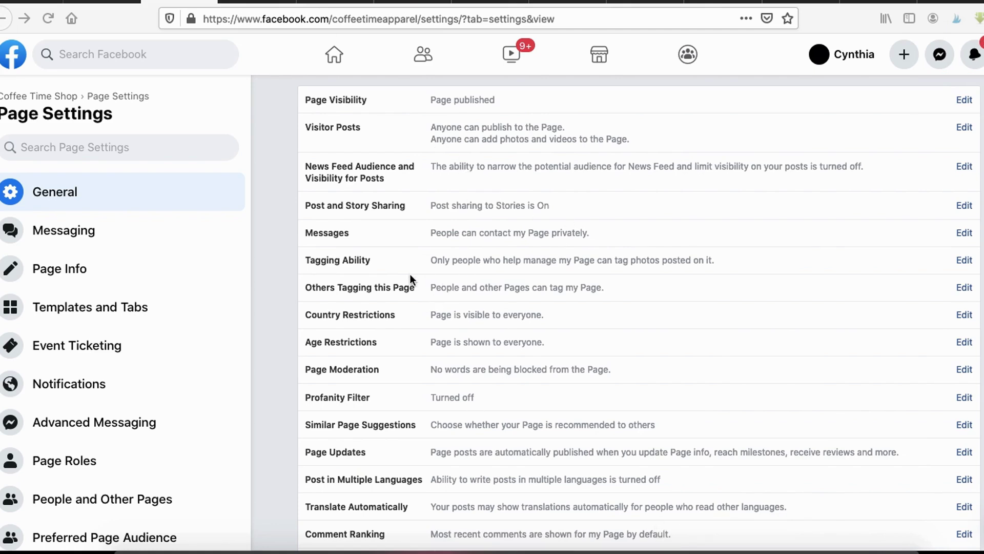
{"action": "left_click_drag", "start_coordinate": [298, 276], "coordinate": [692, 274]}
{"action": "scroll", "coordinate": [499, 416], "scroll_direction": "down", "scroll_amount": 4}
{"action": "scroll", "coordinate": [497, 416], "scroll_direction": "up", "scroll_amount": 4}
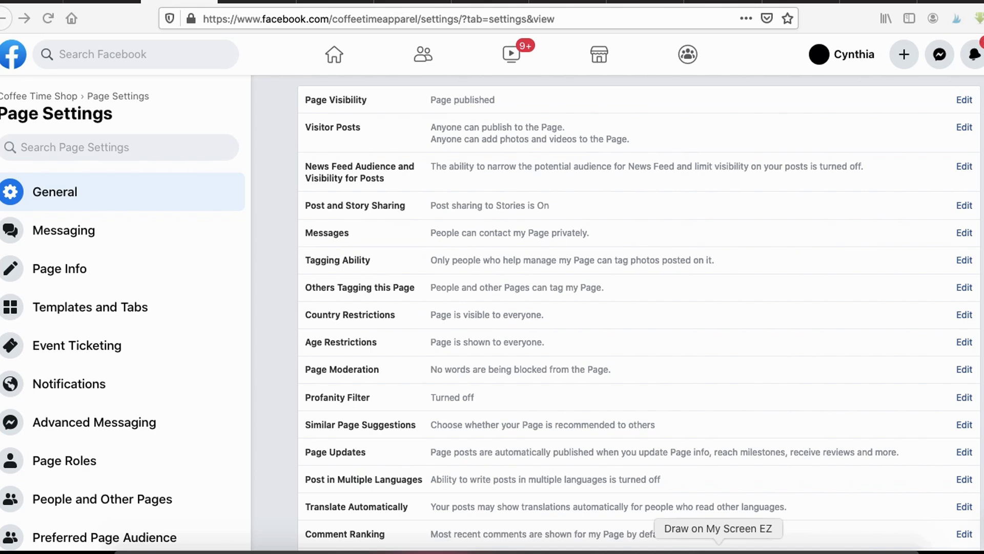
{"action": "mouse_move", "coordinate": [276, 303]}
{"action": "left_mouse_down"}
{"action": "mouse_move", "coordinate": [289, 406]}
{"action": "mouse_move", "coordinate": [502, 410]}
{"action": "mouse_move", "coordinate": [631, 396]}
{"action": "mouse_move", "coordinate": [631, 301]}
{"action": "mouse_move", "coordinate": [300, 291]}
{"action": "left_mouse_up"}
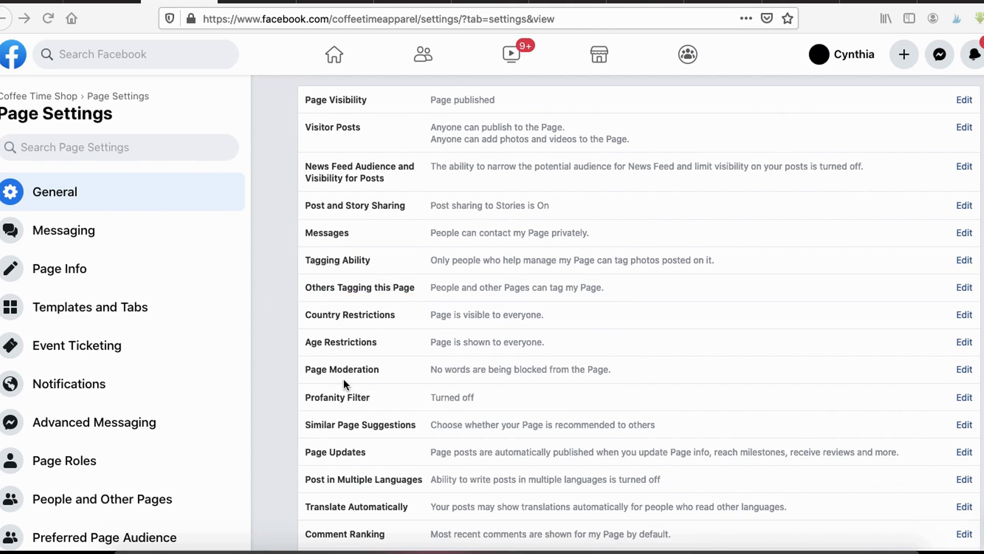
- Set Country Restrictions to show the Page only to viewers in United States and save the change
{"action": "scroll", "coordinate": [398, 361], "scroll_direction": "down", "scroll_amount": 2}
{"action": "left_click", "coordinate": [713, 536]}
{"action": "mouse_move", "coordinate": [322, 190]}
{"action": "left_mouse_down"}
{"action": "mouse_move", "coordinate": [277, 207]}
{"action": "mouse_move", "coordinate": [430, 222]}
{"action": "mouse_move", "coordinate": [566, 216]}
{"action": "mouse_move", "coordinate": [361, 192]}
{"action": "mouse_move", "coordinate": [305, 196]}
{"action": "left_mouse_up"}
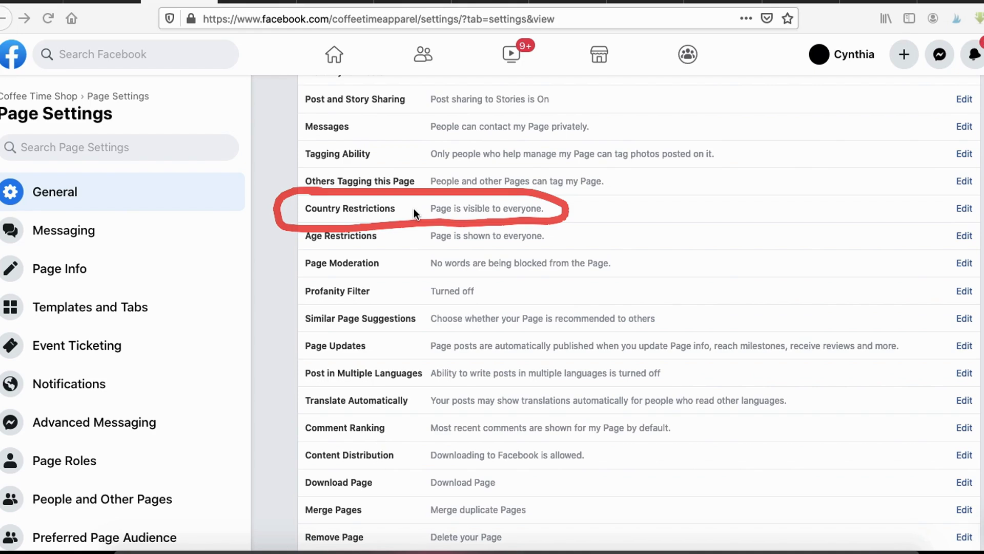
{"action": "left_click", "coordinate": [966, 210]}
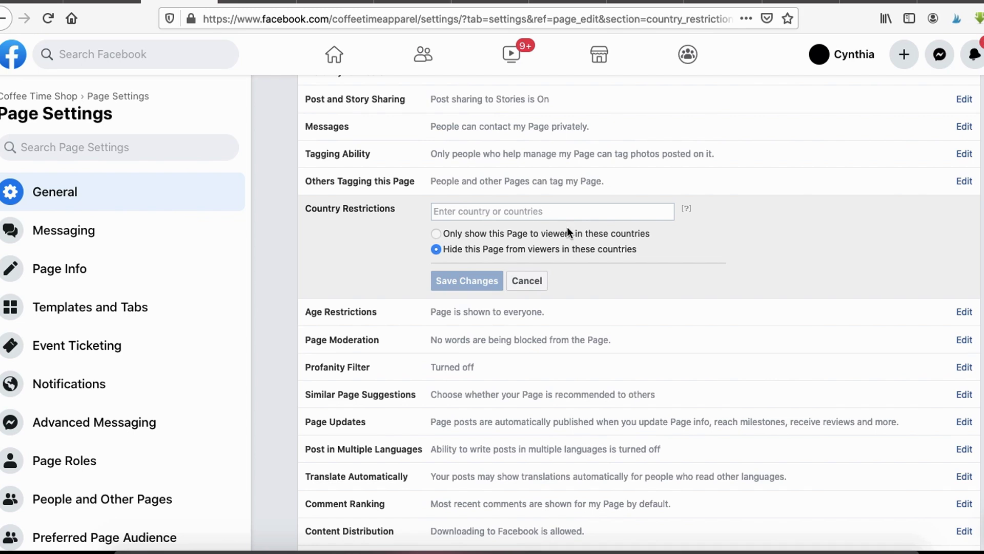
{"action": "left_click", "coordinate": [463, 211]}
{"action": "type", "text": "unit"}
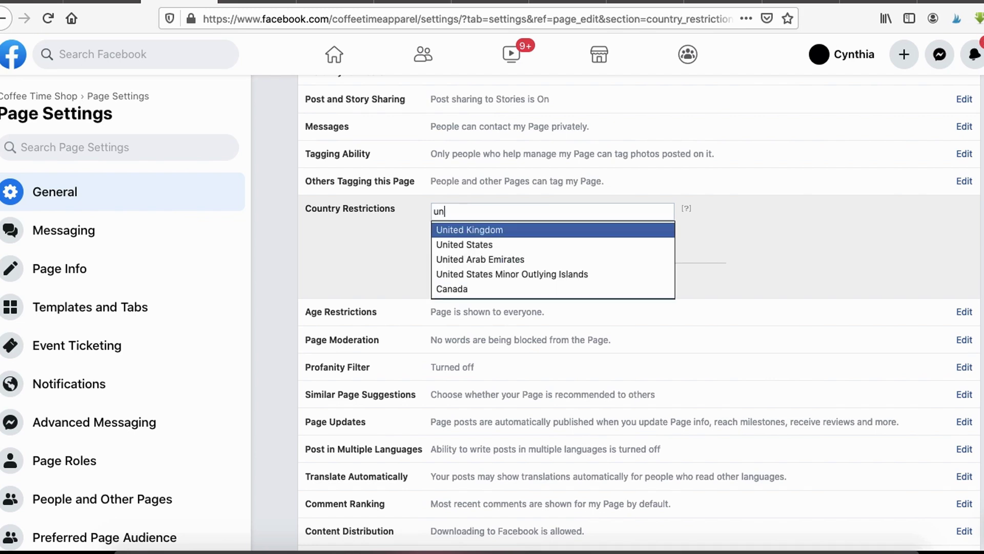
{"action": "left_click", "coordinate": [473, 245]}
{"action": "left_click", "coordinate": [436, 253]}
{"action": "left_click", "coordinate": [466, 300]}
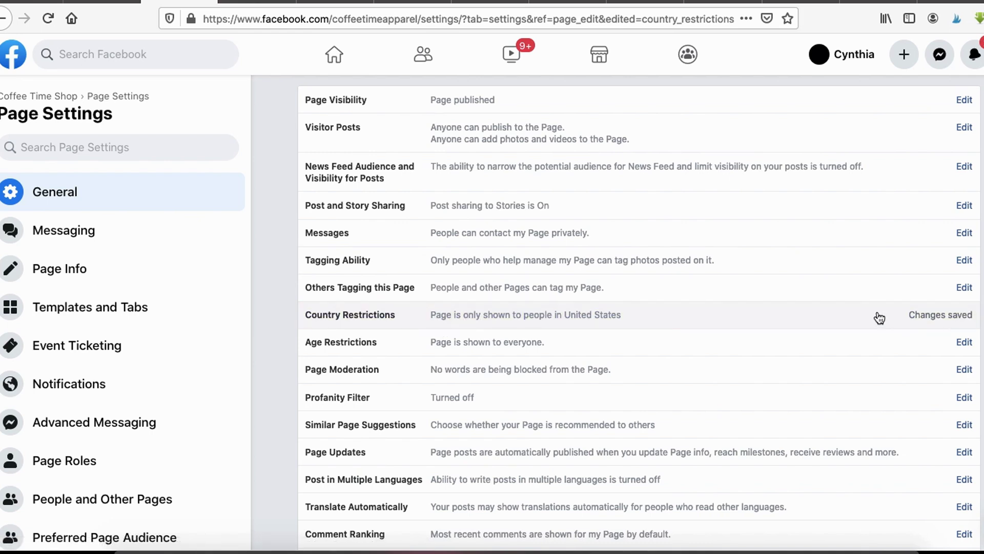
- Examine the Country Restrictions and Age Restrictions entries in the General page settings
{"action": "scroll", "coordinate": [506, 320], "scroll_direction": "down", "scroll_amount": 1}
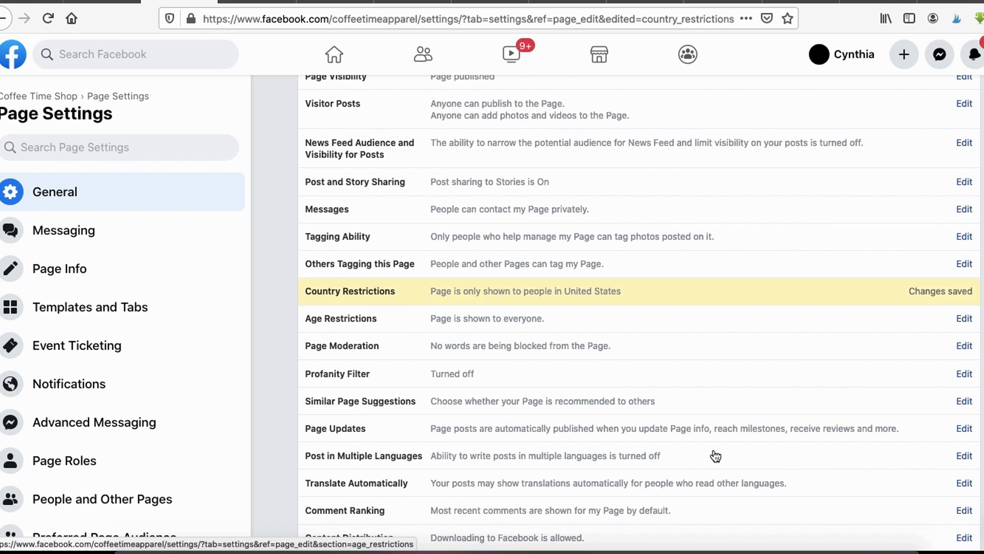
{"action": "mouse_move", "coordinate": [335, 304]}
{"action": "left_mouse_down"}
{"action": "mouse_move", "coordinate": [300, 325]}
{"action": "mouse_move", "coordinate": [365, 339]}
{"action": "mouse_move", "coordinate": [577, 325]}
{"action": "mouse_move", "coordinate": [349, 297]}
{"action": "left_mouse_up"}
{"action": "scroll", "coordinate": [294, 297], "scroll_direction": "down", "scroll_amount": 2}
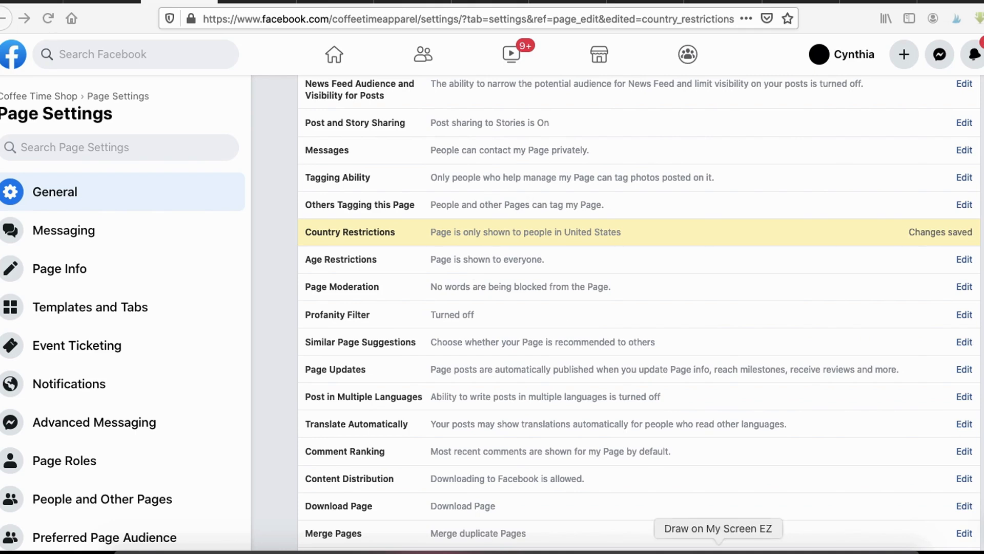
{"action": "mouse_move", "coordinate": [277, 265]}
{"action": "left_mouse_down"}
{"action": "mouse_move", "coordinate": [430, 274]}
{"action": "mouse_move", "coordinate": [576, 263]}
{"action": "mouse_move", "coordinate": [364, 249]}
{"action": "left_mouse_up"}
- Add the word "dumb" to the Page Moderation list of words blocked in posts or comments
{"action": "mouse_move", "coordinate": [338, 272]}
{"action": "left_mouse_down"}
{"action": "mouse_move", "coordinate": [337, 306]}
{"action": "mouse_move", "coordinate": [638, 306]}
{"action": "mouse_move", "coordinate": [512, 266]}
{"action": "mouse_move", "coordinate": [308, 269]}
{"action": "left_mouse_up"}
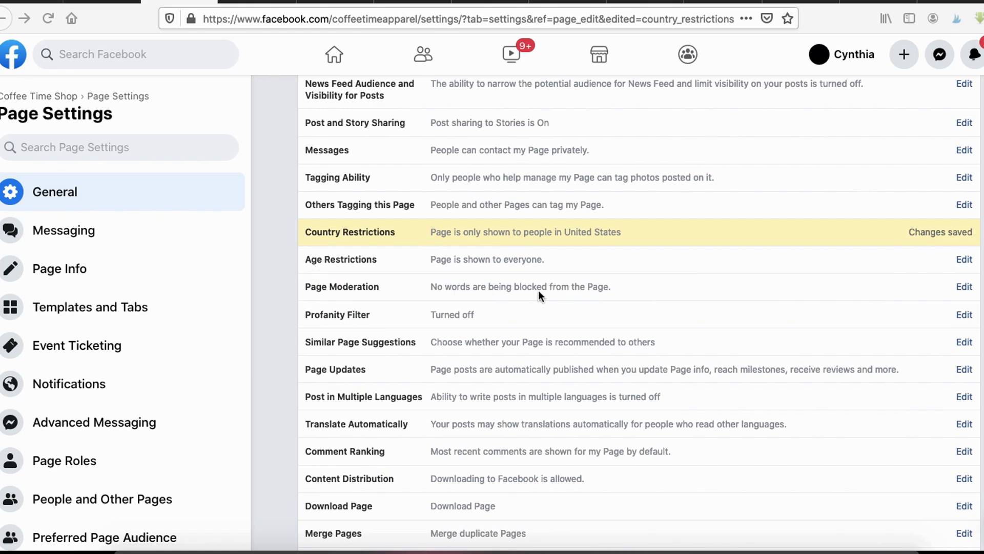
{"action": "left_click", "coordinate": [964, 287]}
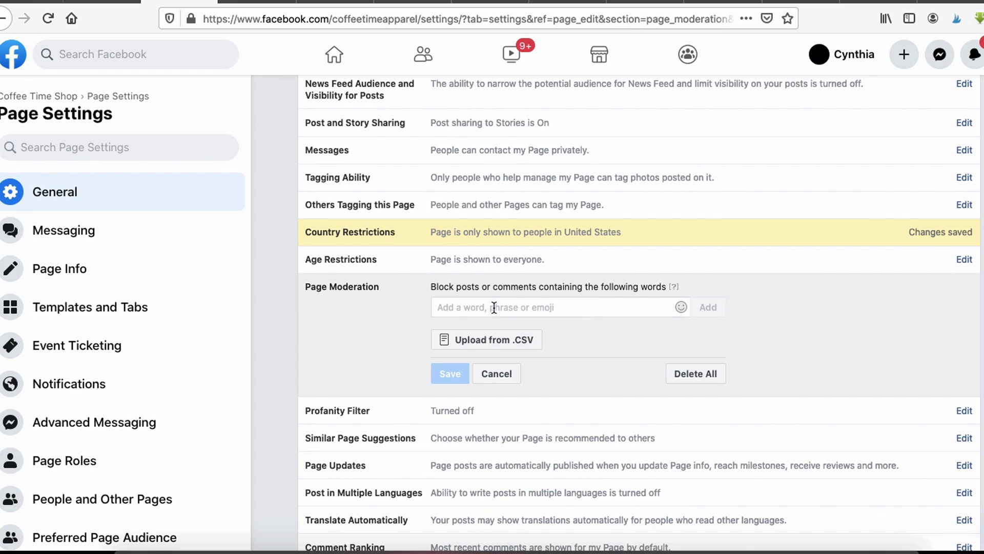
{"action": "left_click", "coordinate": [458, 308]}
{"action": "type", "text": "dumb"}
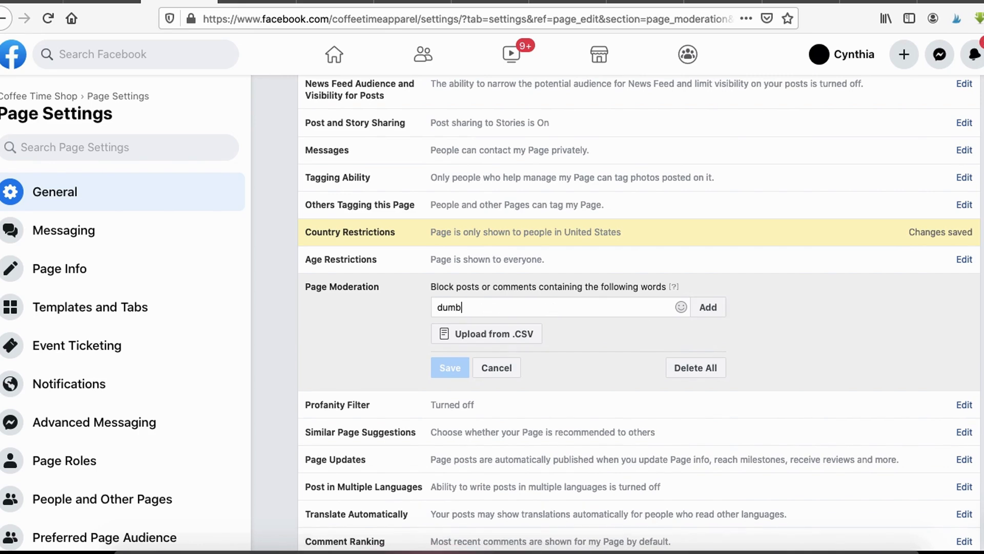
{"action": "left_click", "coordinate": [708, 308]}
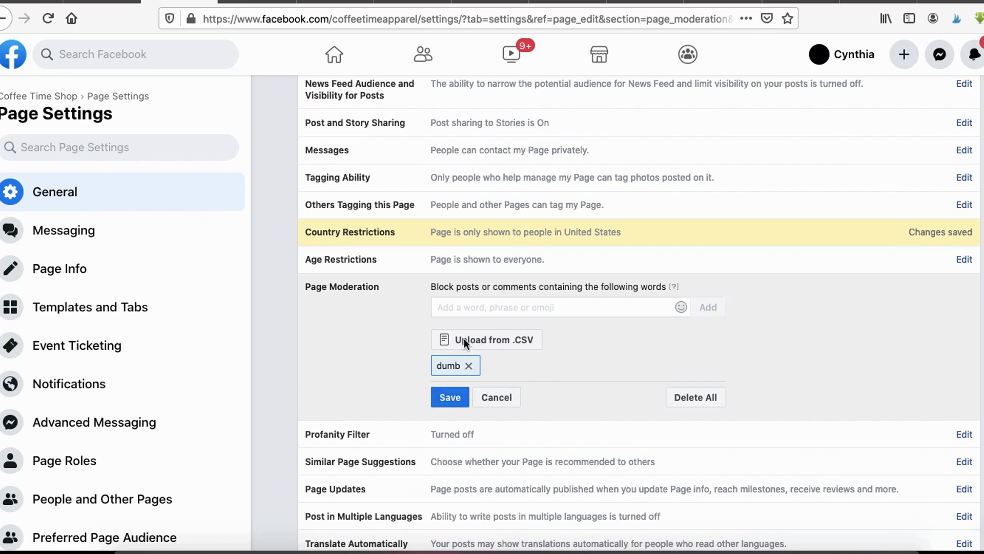
- Locate the Profanity Filter entry in the General page settings and check its status
{"action": "scroll", "coordinate": [408, 302], "scroll_direction": "down", "scroll_amount": 2}
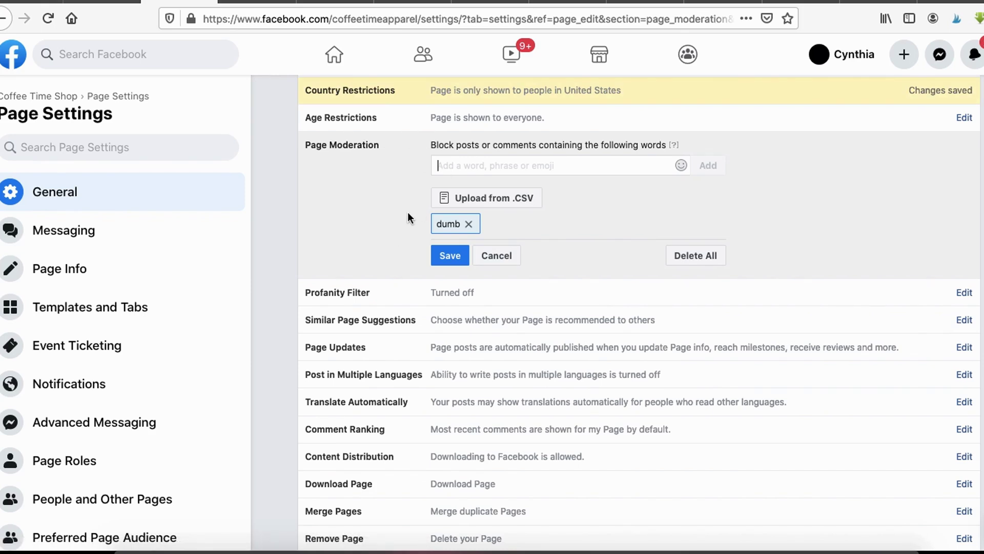
{"action": "scroll", "coordinate": [358, 198], "scroll_direction": "down", "scroll_amount": 2}
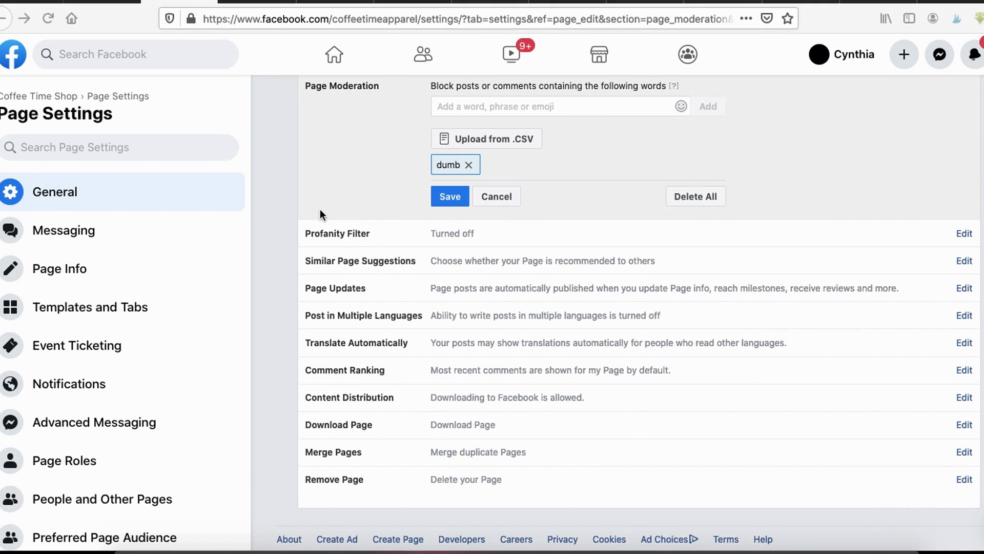
{"action": "mouse_move", "coordinate": [320, 214]}
{"action": "left_mouse_down"}
{"action": "mouse_move", "coordinate": [275, 254]}
{"action": "mouse_move", "coordinate": [485, 247]}
{"action": "mouse_move", "coordinate": [349, 205]}
{"action": "left_mouse_up"}
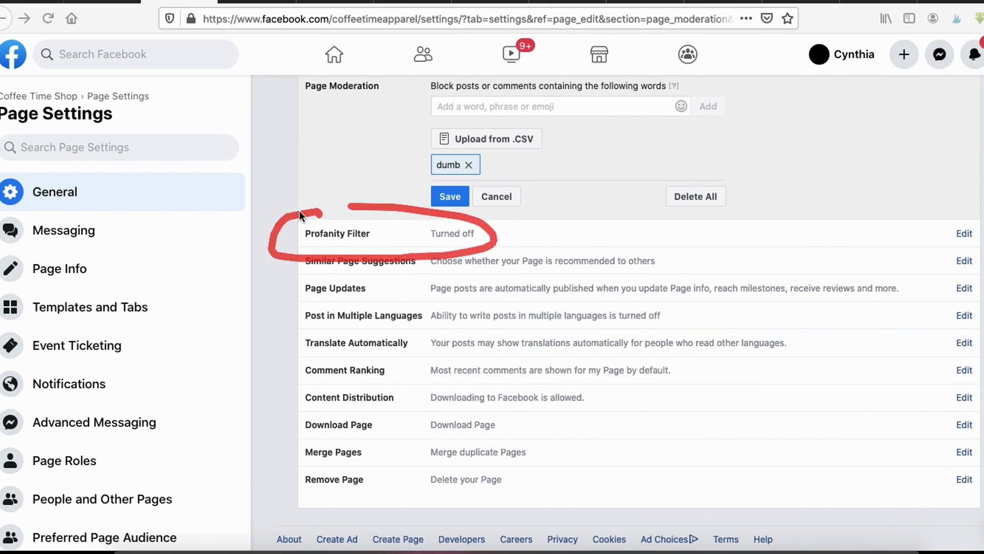
- Set the Profanity Filter to Strong and save the change
{"action": "left_click", "coordinate": [964, 234]}
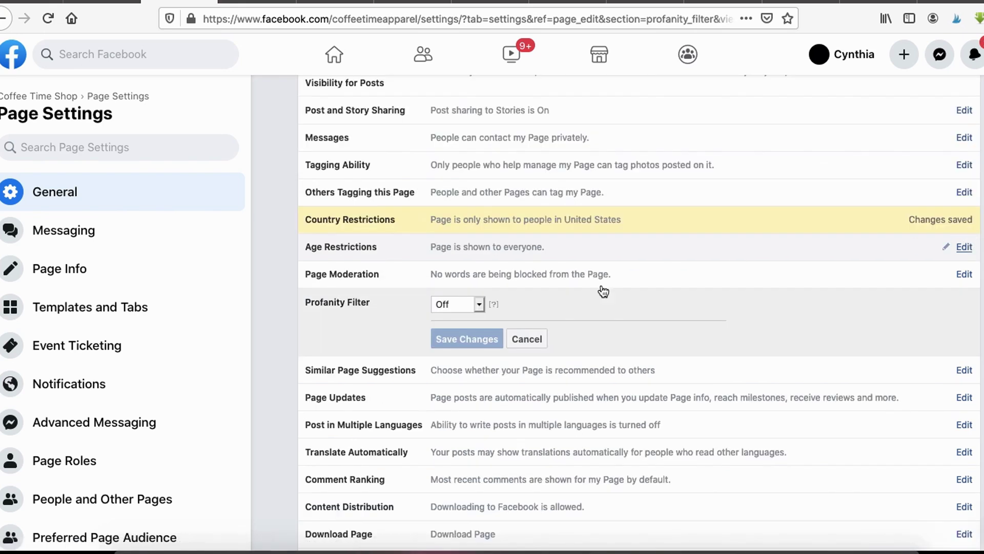
{"action": "left_click", "coordinate": [460, 306]}
{"action": "left_click", "coordinate": [451, 330]}
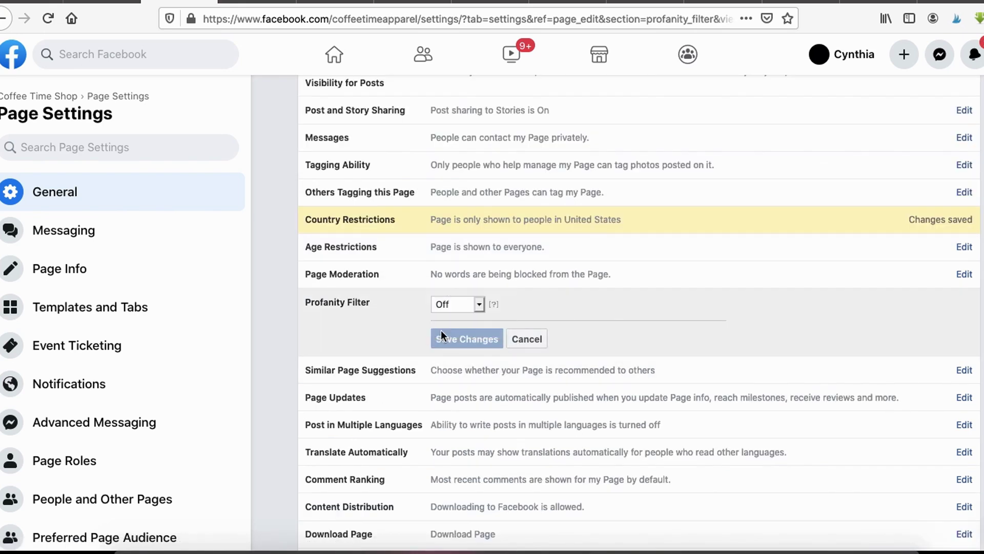
{"action": "left_click", "coordinate": [466, 339]}
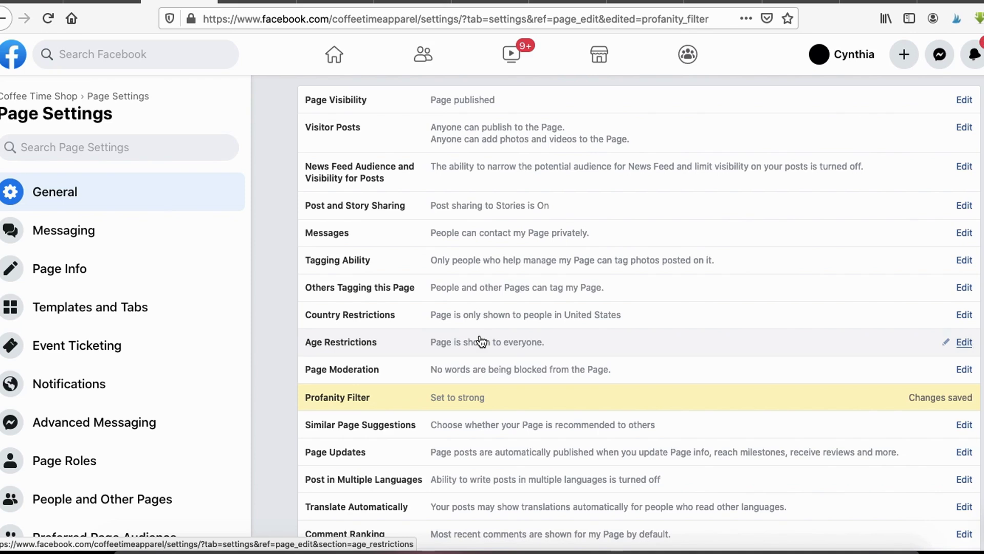
- Review the country, age, moderation and profanity filter entries in the General page settings
{"action": "scroll", "coordinate": [476, 390], "scroll_direction": "down", "scroll_amount": 3}
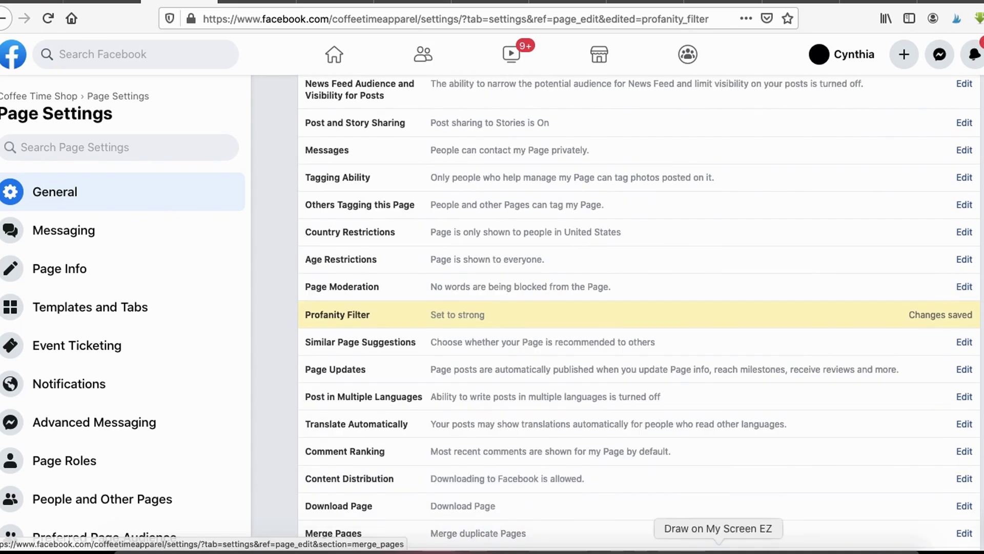
{"action": "mouse_move", "coordinate": [335, 216]}
{"action": "left_mouse_down"}
{"action": "mouse_move", "coordinate": [285, 223]}
{"action": "mouse_move", "coordinate": [287, 324]}
{"action": "mouse_move", "coordinate": [438, 339]}
{"action": "mouse_move", "coordinate": [641, 313]}
{"action": "mouse_move", "coordinate": [585, 210]}
{"action": "mouse_move", "coordinate": [363, 219]}
{"action": "left_mouse_up"}
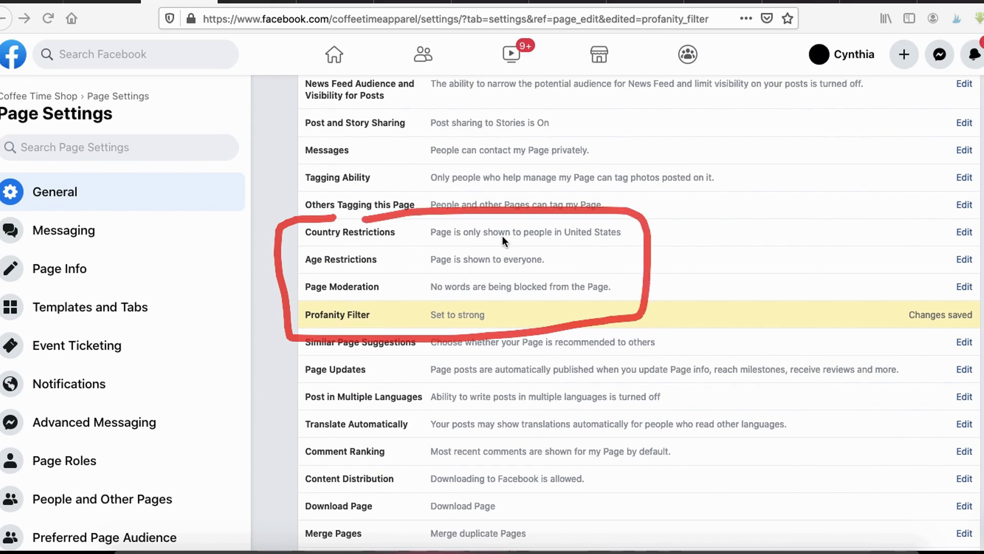
{"action": "key", "text": "Escape"}
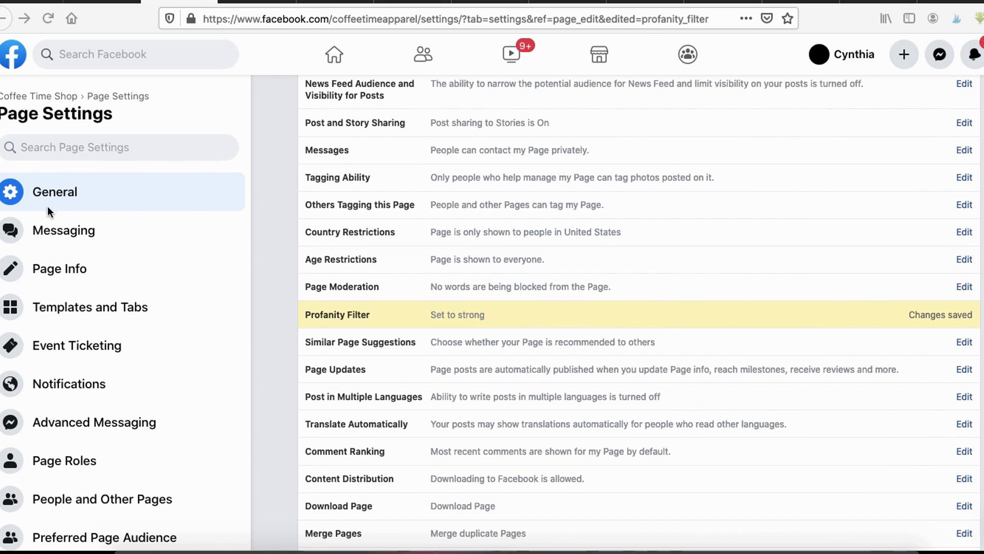
{"action": "left_click_drag", "start_coordinate": [20, 127], "coordinate": [143, 127]}
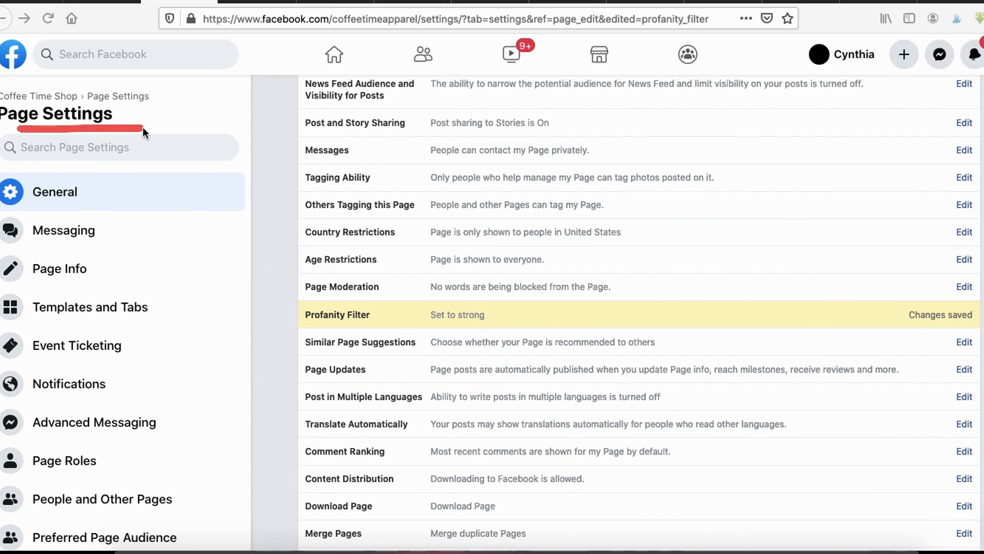
{"action": "left_click_drag", "start_coordinate": [5, 210], "coordinate": [89, 209]}
{"action": "key", "text": "Escape"}
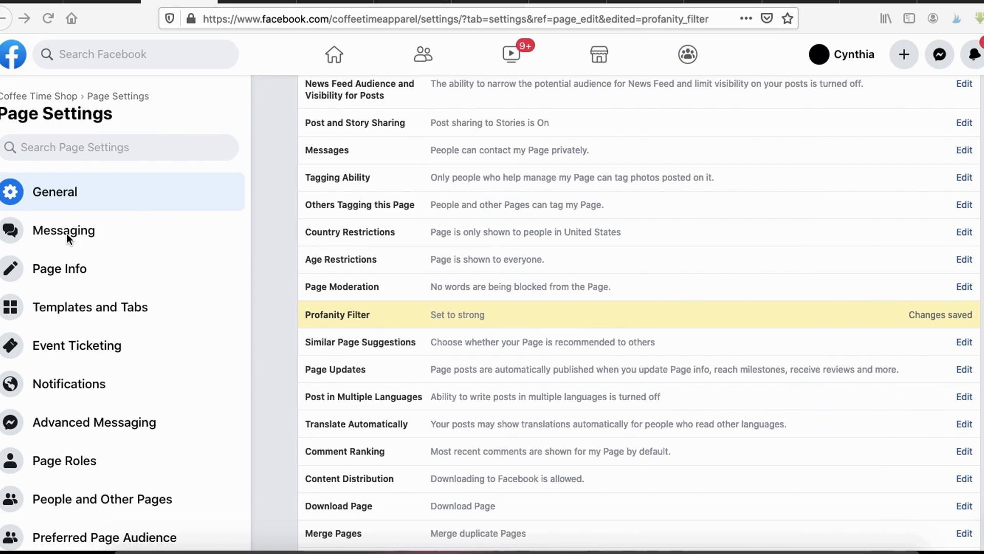
- Open the Messaging page settings and examine the Starting a Messenger Conversation section and its greeting option
{"action": "mouse_move", "coordinate": [16, 261]}
{"action": "left_mouse_down"}
{"action": "mouse_move", "coordinate": [103, 206]}
{"action": "mouse_move", "coordinate": [4, 231]}
{"action": "mouse_move", "coordinate": [12, 252]}
{"action": "left_mouse_up"}
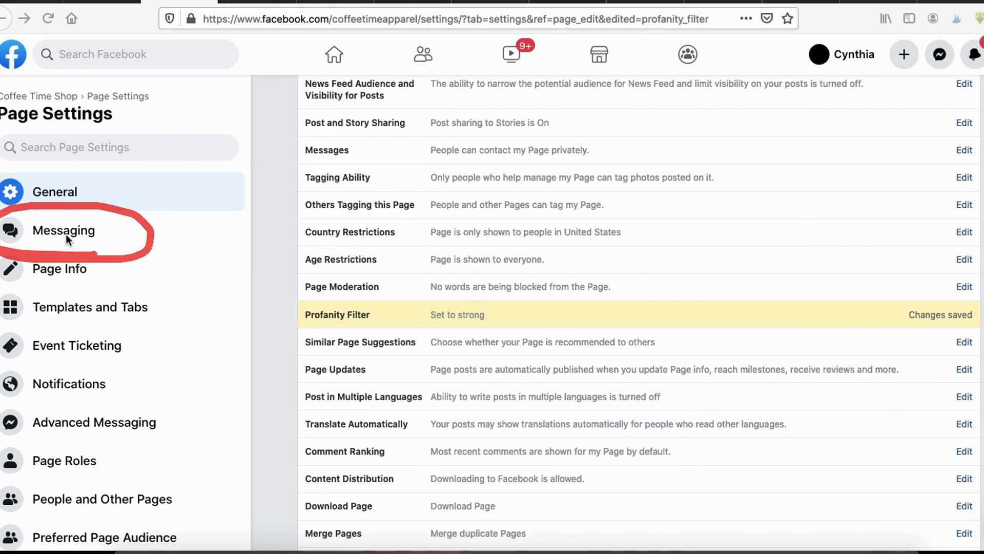
{"action": "mouse_move", "coordinate": [56, 399]}
{"action": "left_mouse_down"}
{"action": "mouse_move", "coordinate": [33, 440]}
{"action": "mouse_move", "coordinate": [191, 432]}
{"action": "mouse_move", "coordinate": [55, 401]}
{"action": "left_mouse_up"}
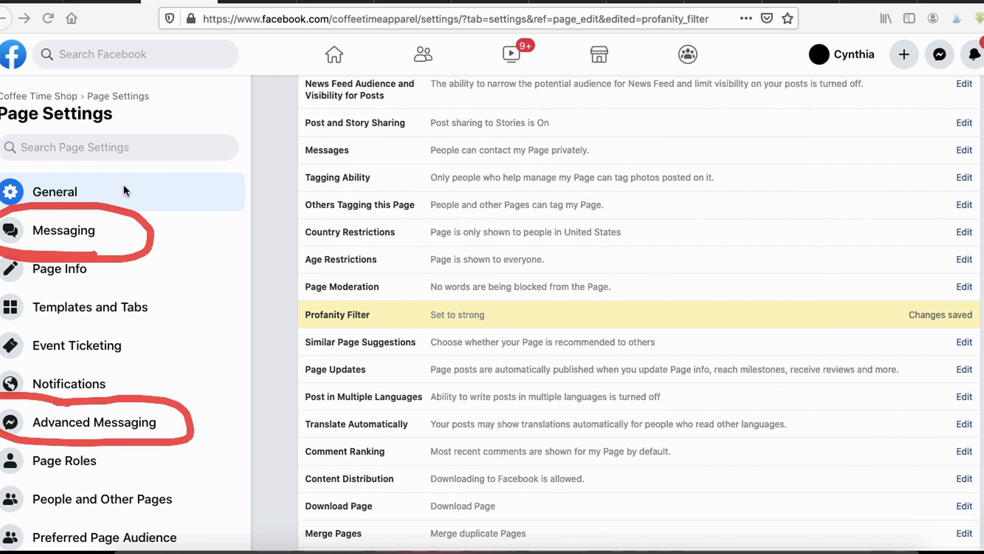
{"action": "left_click", "coordinate": [66, 231]}
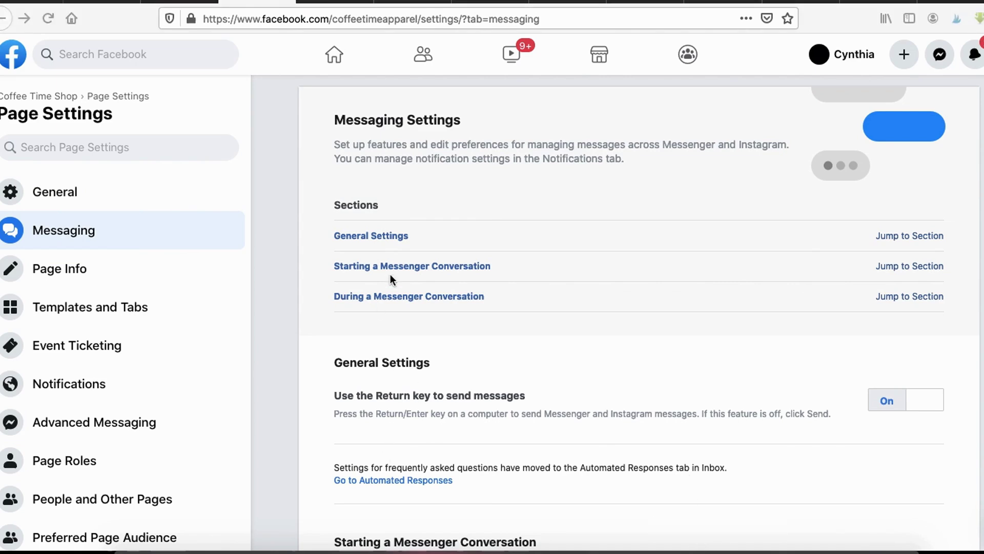
{"action": "left_click_drag", "start_coordinate": [334, 280], "coordinate": [509, 276]}
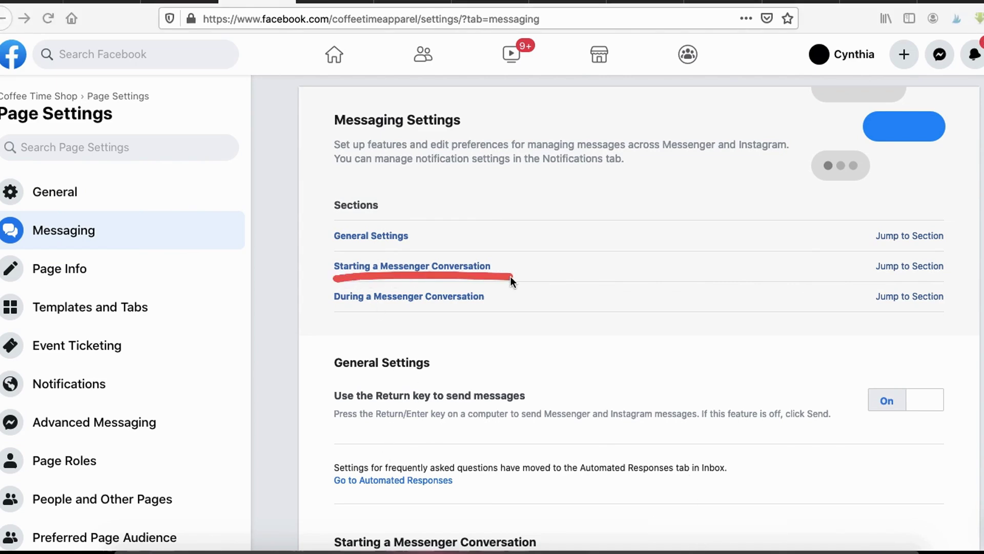
{"action": "left_click_drag", "start_coordinate": [315, 306], "coordinate": [555, 298]}
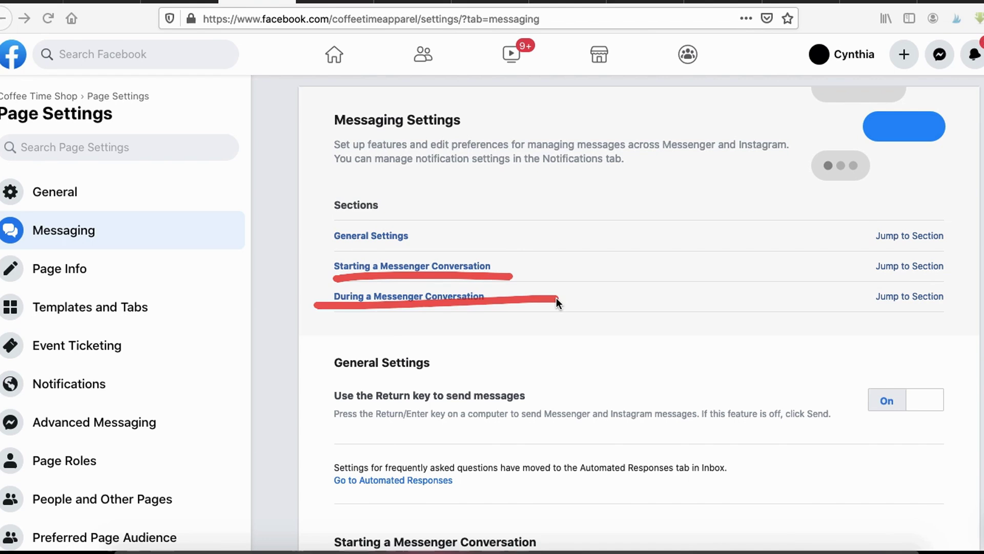
{"action": "scroll", "coordinate": [531, 305], "scroll_direction": "down", "scroll_amount": 5}
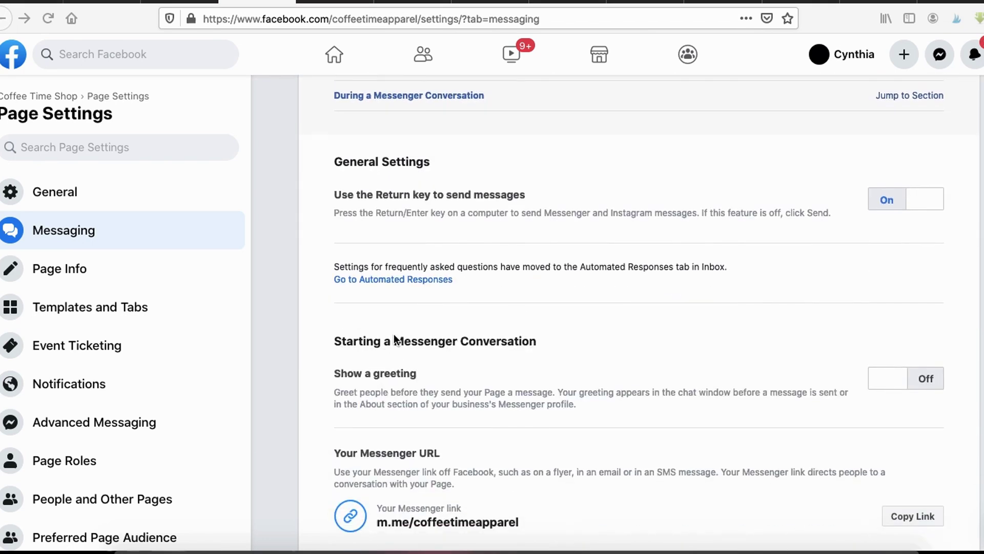
{"action": "mouse_move", "coordinate": [367, 354]}
{"action": "left_mouse_down"}
{"action": "mouse_move", "coordinate": [334, 345]}
{"action": "mouse_move", "coordinate": [459, 406]}
{"action": "mouse_move", "coordinate": [307, 348]}
{"action": "left_mouse_up"}
{"action": "mouse_move", "coordinate": [293, 419]}
{"action": "left_mouse_down"}
{"action": "mouse_move", "coordinate": [402, 335]}
{"action": "mouse_move", "coordinate": [297, 374]}
{"action": "left_mouse_up"}
{"action": "scroll", "coordinate": [410, 354], "scroll_direction": "up", "scroll_amount": 5}
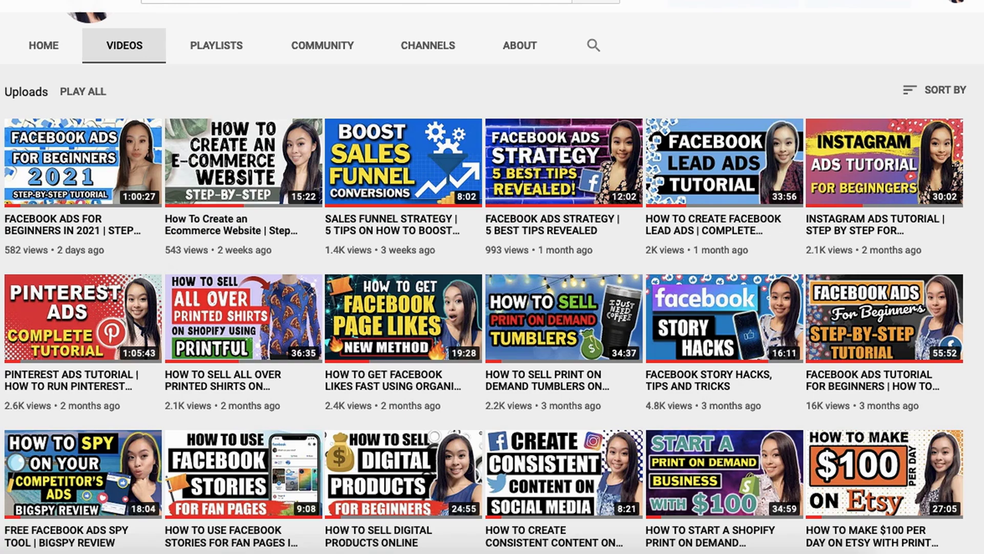
- Switch to the Ecom Dominators channel on YouTube and look through its uploads for the Facebook Messenger bot tutorial
{"action": "scroll", "coordinate": [305, 218], "scroll_direction": "up", "scroll_amount": 3}
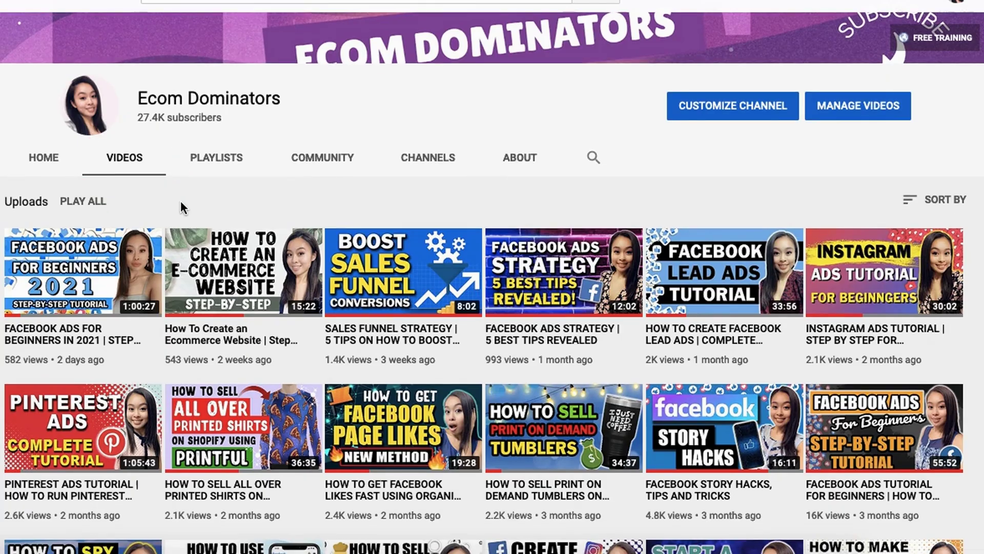
{"action": "scroll", "coordinate": [181, 201], "scroll_direction": "down", "scroll_amount": 5}
{"action": "scroll", "coordinate": [181, 201], "scroll_direction": "down", "scroll_amount": 4}
{"action": "mouse_move", "coordinate": [226, 134]}
{"action": "left_mouse_down"}
{"action": "mouse_move", "coordinate": [154, 132]}
{"action": "mouse_move", "coordinate": [156, 277]}
{"action": "mouse_move", "coordinate": [275, 279]}
{"action": "mouse_move", "coordinate": [332, 201]}
{"action": "mouse_move", "coordinate": [224, 125]}
{"action": "mouse_move", "coordinate": [199, 129]}
{"action": "left_mouse_up"}
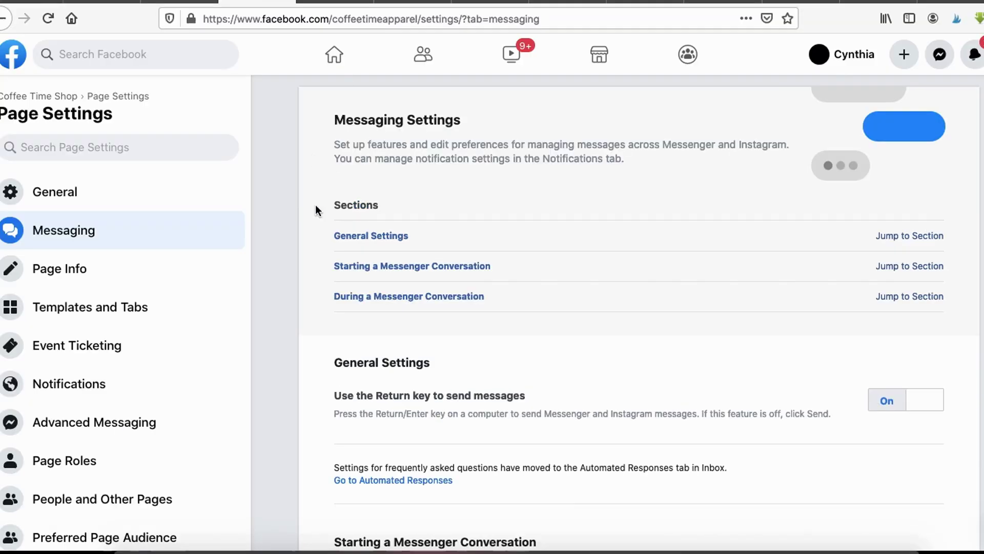
- Return to Facebook to skim the Messaging settings, and locate the Facebook Messenger bot tutorial among the YouTube channel's videos
{"action": "scroll", "coordinate": [510, 404], "scroll_direction": "down", "scroll_amount": 8}
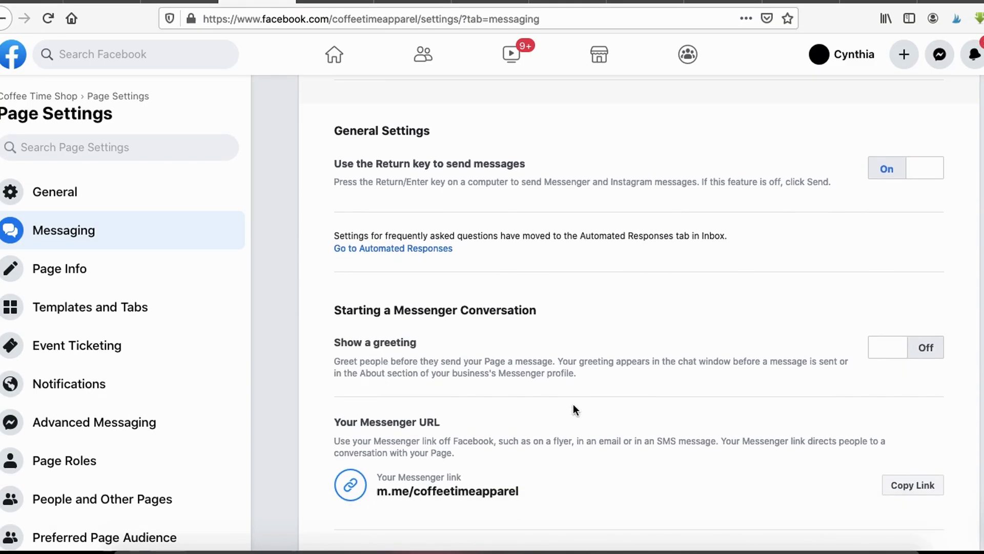
{"action": "scroll", "coordinate": [570, 414], "scroll_direction": "down", "scroll_amount": 4}
{"action": "scroll", "coordinate": [583, 383], "scroll_direction": "up", "scroll_amount": 12}
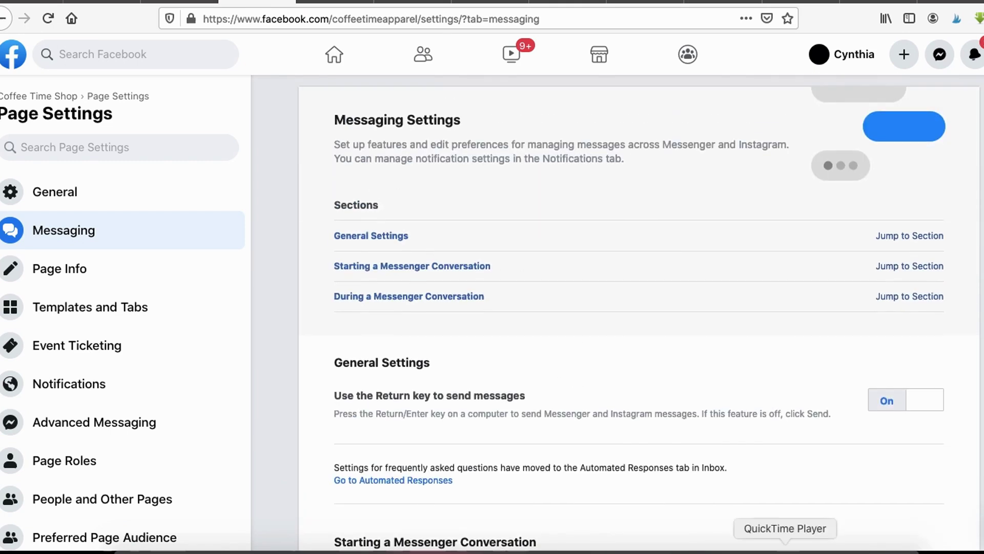
{"action": "left_click", "coordinate": [718, 548]}
{"action": "left_click_drag", "start_coordinate": [18, 227], "coordinate": [117, 236]}
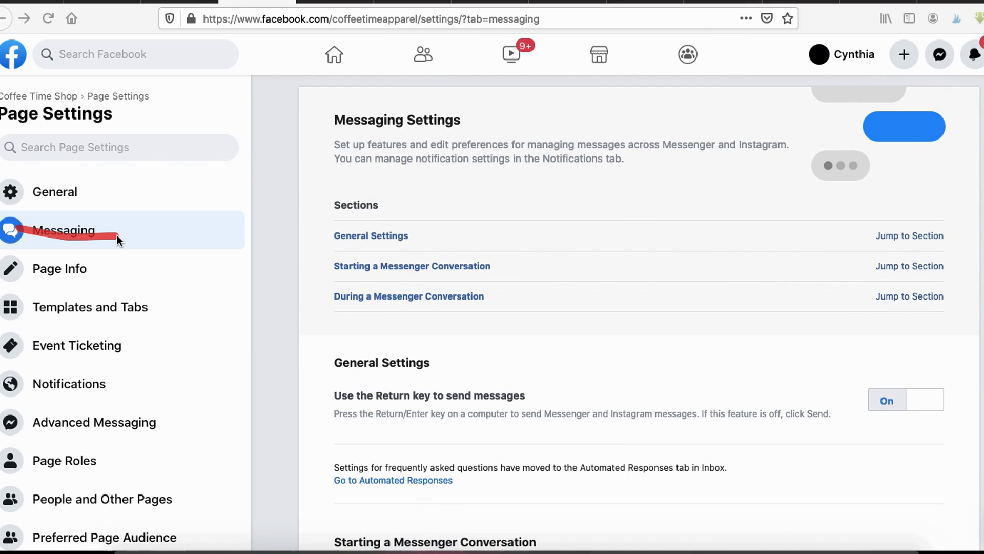
{"action": "left_click_drag", "start_coordinate": [18, 426], "coordinate": [157, 432]}
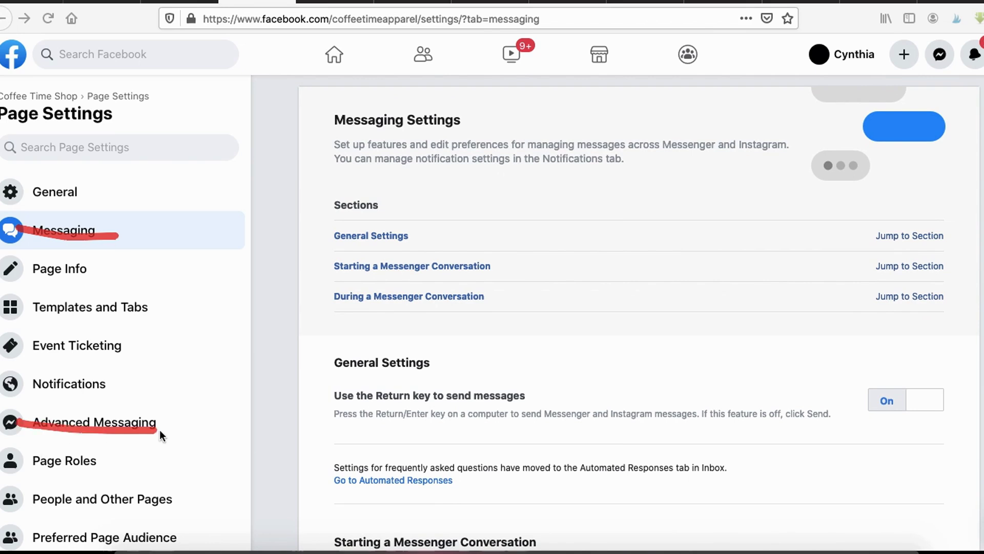
{"action": "key", "text": "Escape"}
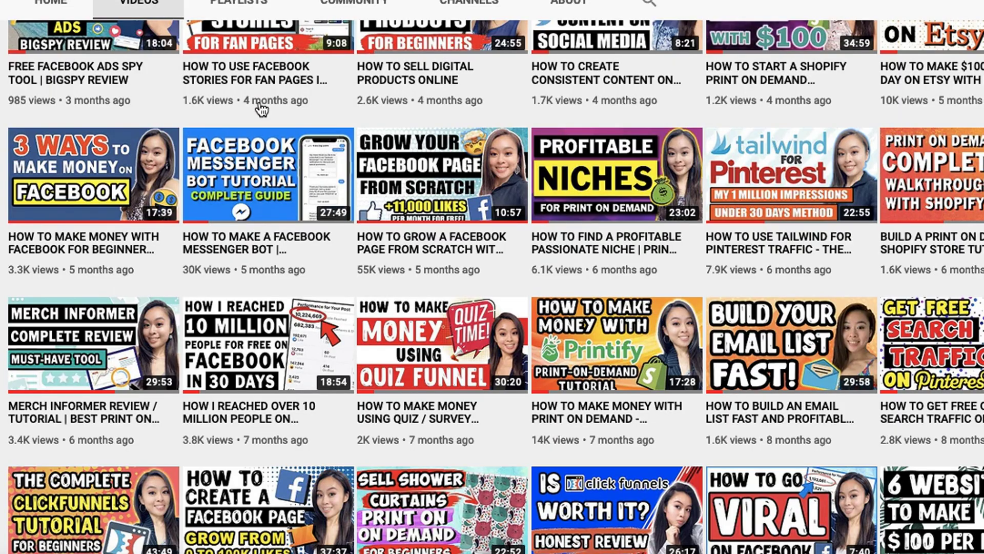
{"action": "mouse_move", "coordinate": [301, 299]}
{"action": "left_mouse_down"}
{"action": "mouse_move", "coordinate": [400, 133]}
{"action": "mouse_move", "coordinate": [153, 169]}
{"action": "mouse_move", "coordinate": [410, 180]}
{"action": "mouse_move", "coordinate": [177, 109]}
{"action": "left_mouse_up"}
{"action": "key", "text": "Escape"}
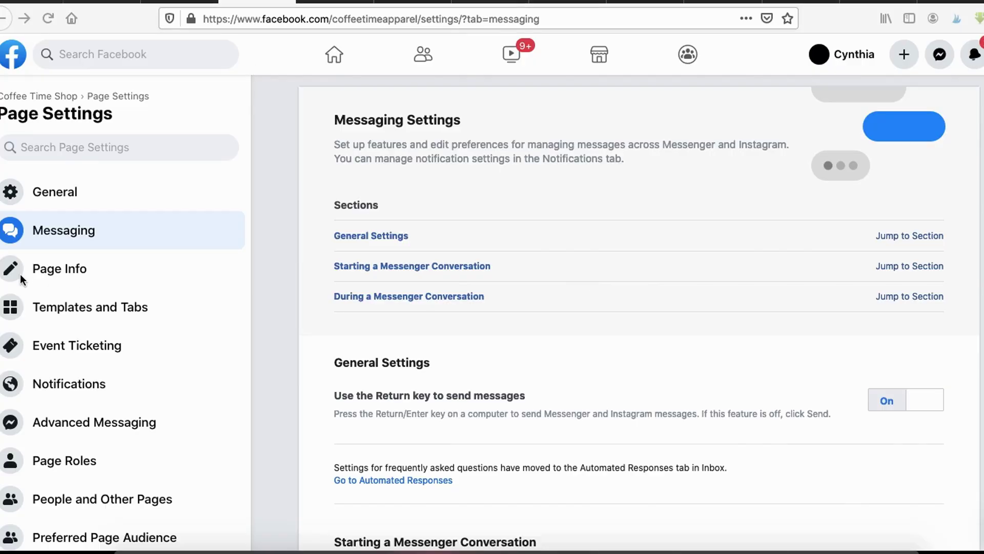
- Open the Templates and Tabs page settings on Facebook and examine the Templates section
{"action": "mouse_move", "coordinate": [10, 281]}
{"action": "left_mouse_down"}
{"action": "mouse_move", "coordinate": [105, 282]}
{"action": "mouse_move", "coordinate": [3, 261]}
{"action": "mouse_move", "coordinate": [32, 292]}
{"action": "left_mouse_up"}
{"action": "scroll", "coordinate": [75, 288], "scroll_direction": "down", "scroll_amount": 1}
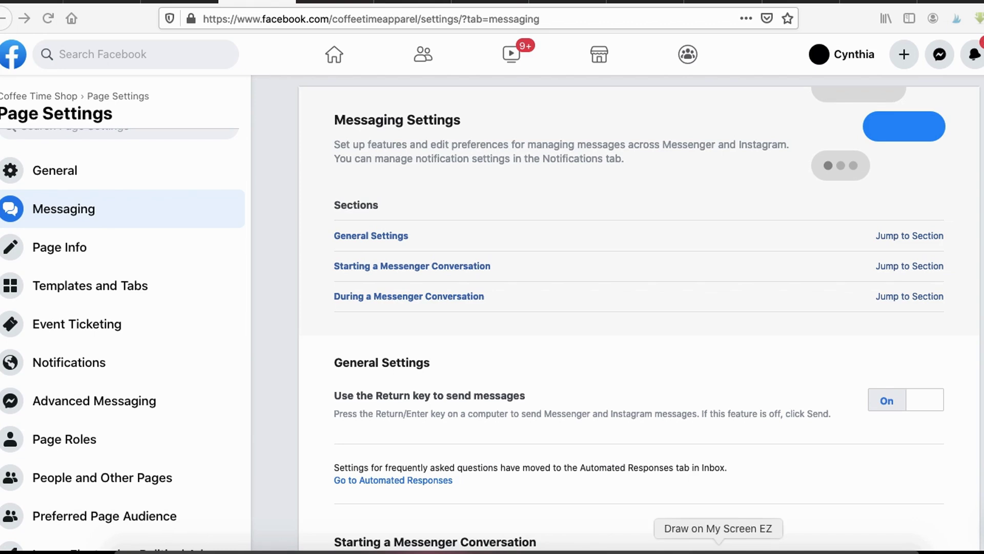
{"action": "mouse_move", "coordinate": [41, 307]}
{"action": "left_mouse_down"}
{"action": "mouse_move", "coordinate": [188, 302]}
{"action": "mouse_move", "coordinate": [7, 259]}
{"action": "mouse_move", "coordinate": [119, 307]}
{"action": "left_mouse_up"}
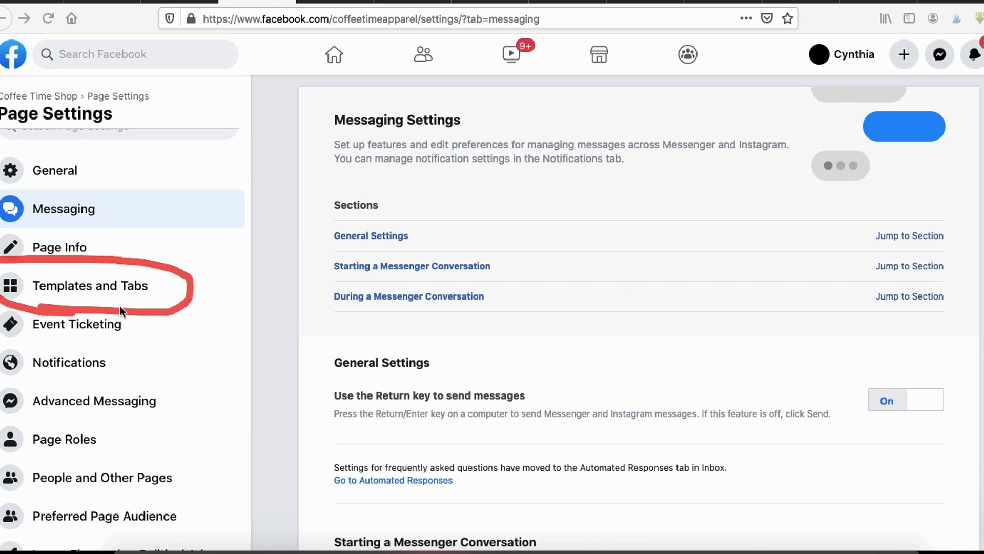
{"action": "key", "text": "Escape"}
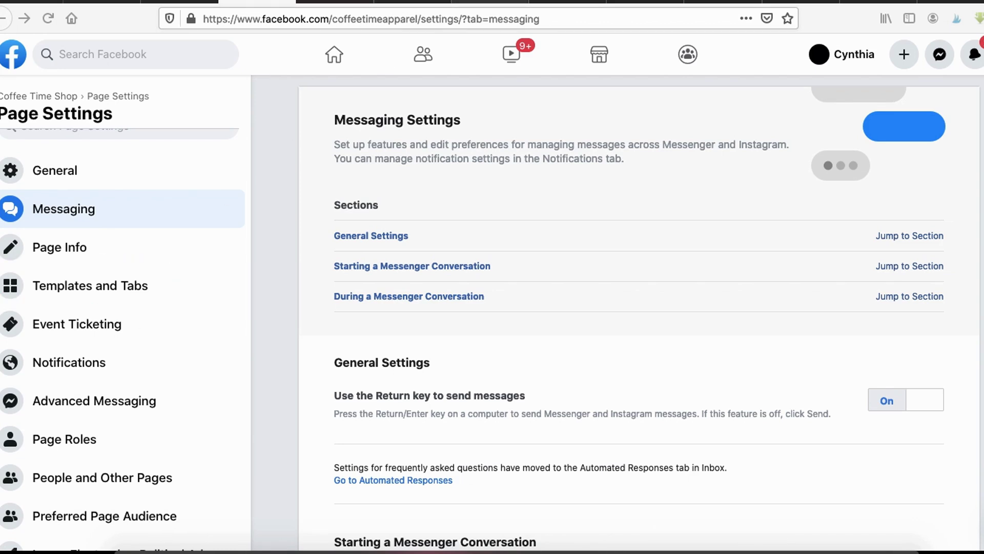
{"action": "left_click", "coordinate": [491, 1]}
{"action": "left_click", "coordinate": [413, 2]}
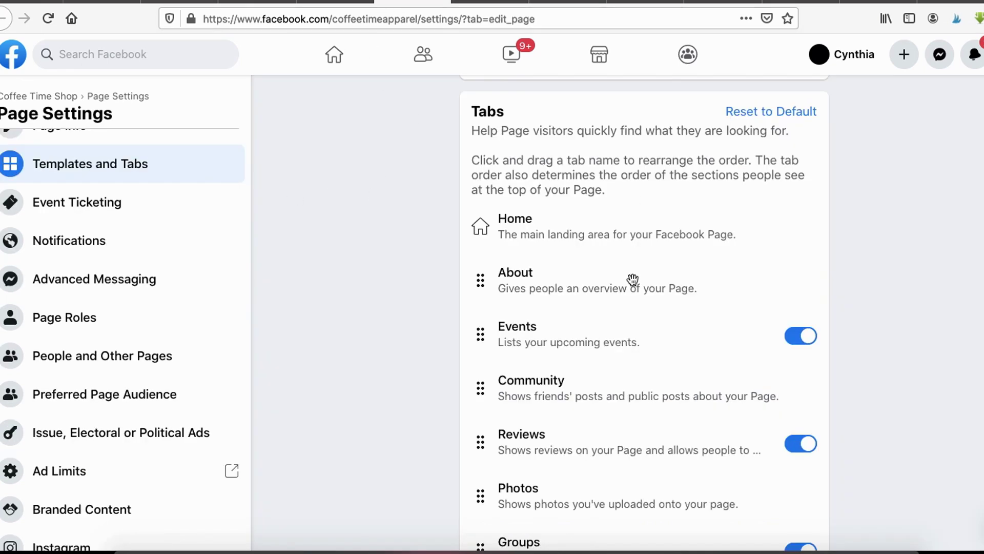
{"action": "scroll", "coordinate": [530, 299], "scroll_direction": "up", "scroll_amount": 3}
{"action": "mouse_move", "coordinate": [505, 150]}
{"action": "left_mouse_down"}
{"action": "mouse_move", "coordinate": [460, 214]}
{"action": "mouse_move", "coordinate": [836, 150]}
{"action": "mouse_move", "coordinate": [437, 129]}
{"action": "left_mouse_up"}
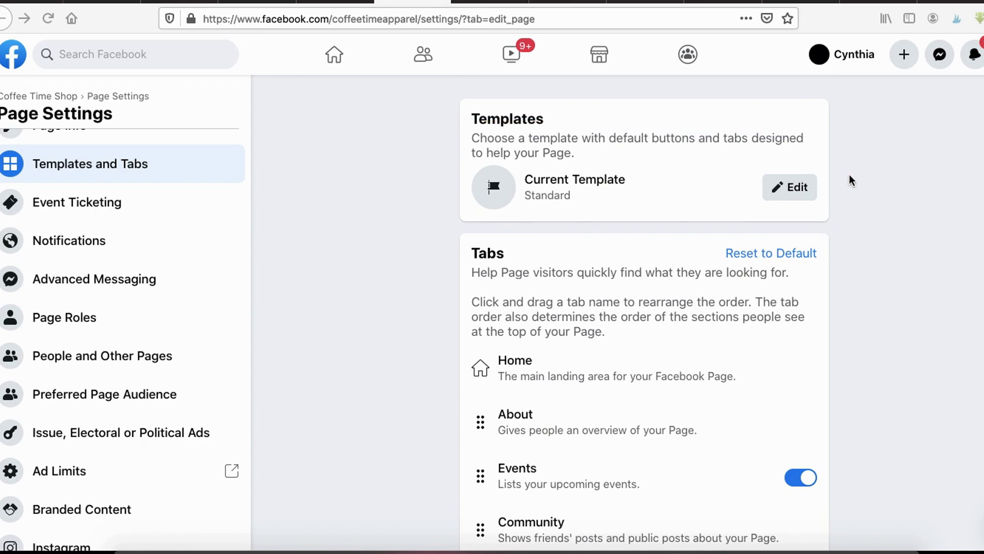
- Open the list of Page templates and review the options from Standard through Video Page
{"action": "left_click", "coordinate": [795, 189]}
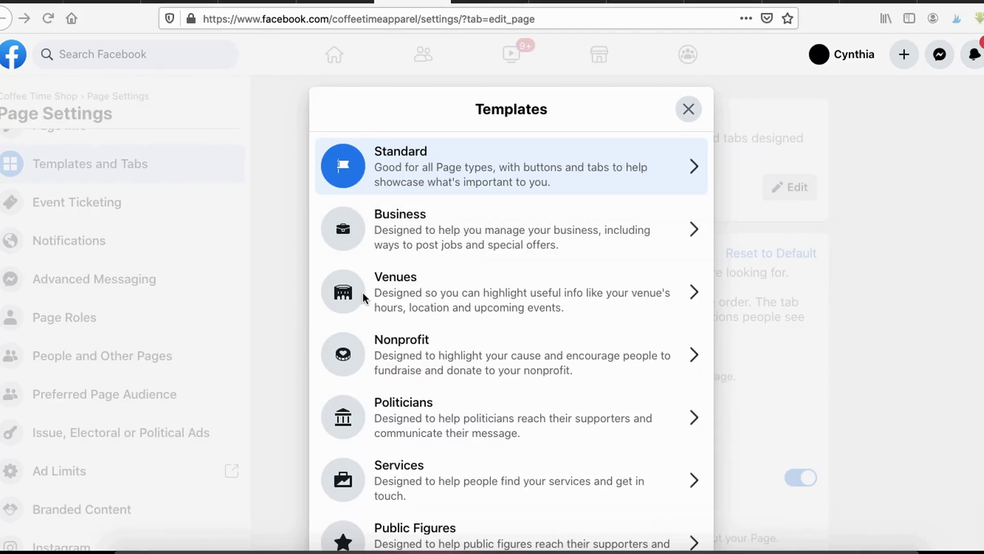
{"action": "left_click_drag", "start_coordinate": [362, 293], "coordinate": [437, 292]}
{"action": "left_click_drag", "start_coordinate": [355, 352], "coordinate": [467, 366]}
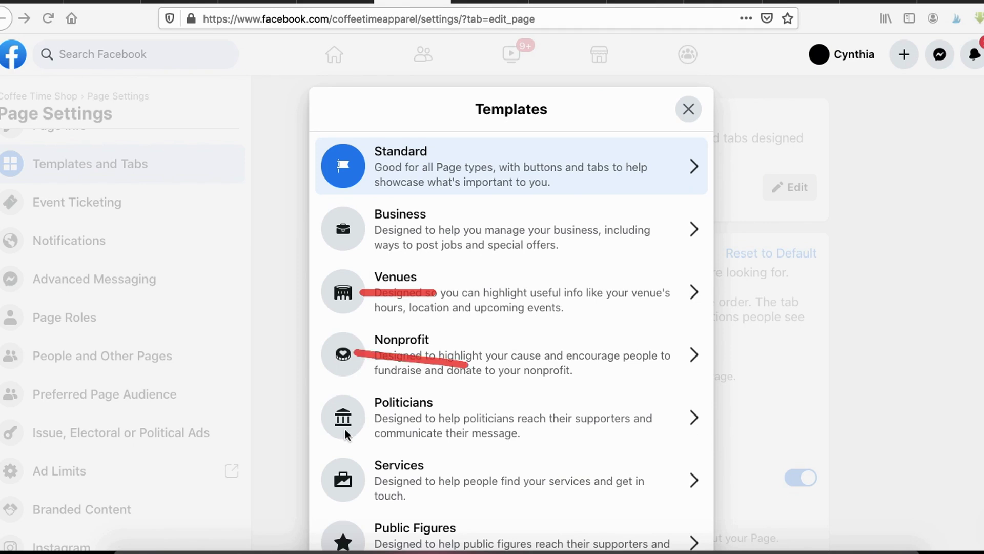
{"action": "left_click_drag", "start_coordinate": [342, 431], "coordinate": [432, 434]}
{"action": "scroll", "coordinate": [338, 492], "scroll_direction": "down", "scroll_amount": 2}
{"action": "mouse_move", "coordinate": [356, 493]}
{"action": "left_mouse_down"}
{"action": "mouse_move", "coordinate": [367, 481]}
{"action": "mouse_move", "coordinate": [481, 475]}
{"action": "left_mouse_up"}
{"action": "scroll", "coordinate": [462, 476], "scroll_direction": "down", "scroll_amount": 3}
{"action": "scroll", "coordinate": [462, 479], "scroll_direction": "down", "scroll_amount": 2}
{"action": "left_click_drag", "start_coordinate": [376, 373], "coordinate": [445, 384]}
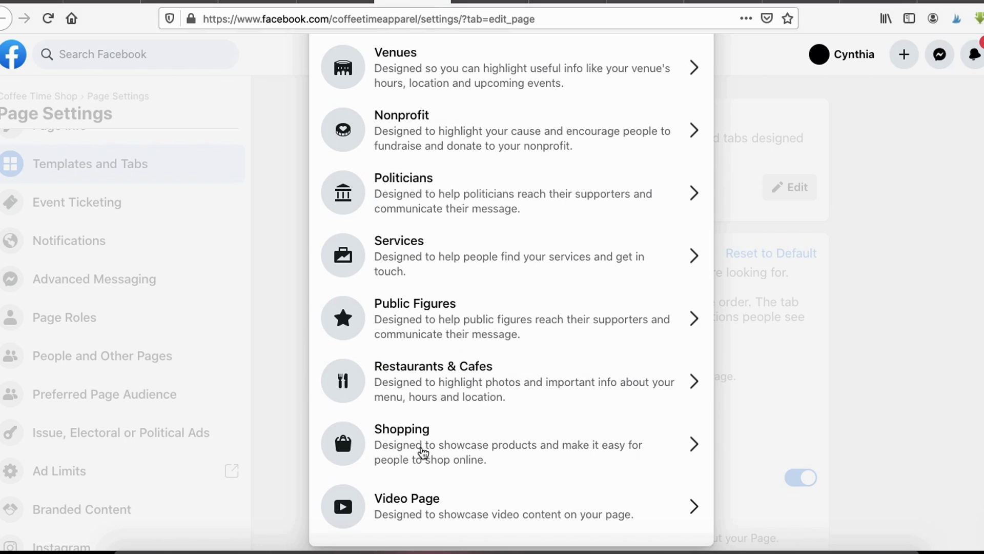
- Preview the Shopping template and examine its description, toolbar buttons and tabs without applying it
{"action": "left_click", "coordinate": [395, 448]}
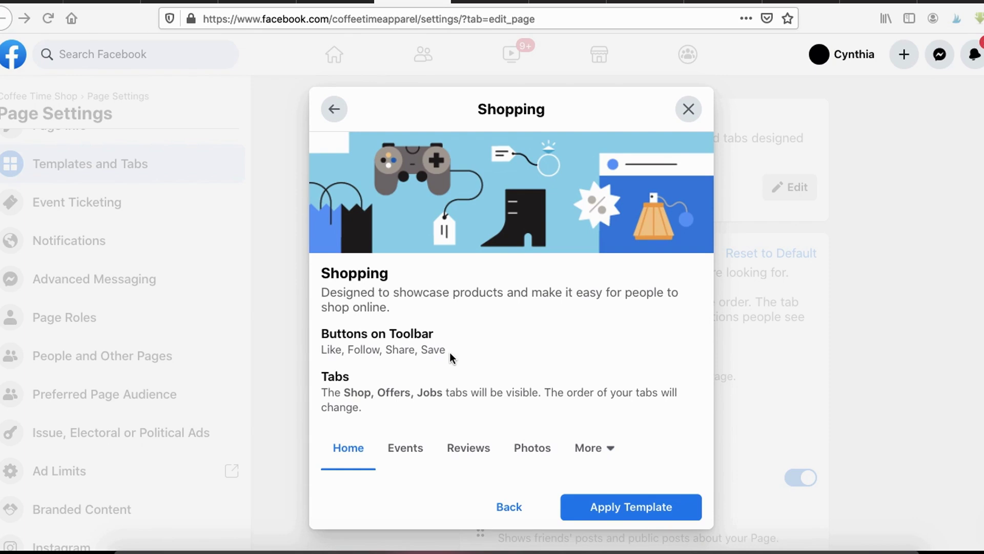
{"action": "mouse_move", "coordinate": [331, 239]}
{"action": "left_mouse_down"}
{"action": "mouse_move", "coordinate": [303, 411]}
{"action": "mouse_move", "coordinate": [674, 340]}
{"action": "mouse_move", "coordinate": [307, 243]}
{"action": "left_mouse_up"}
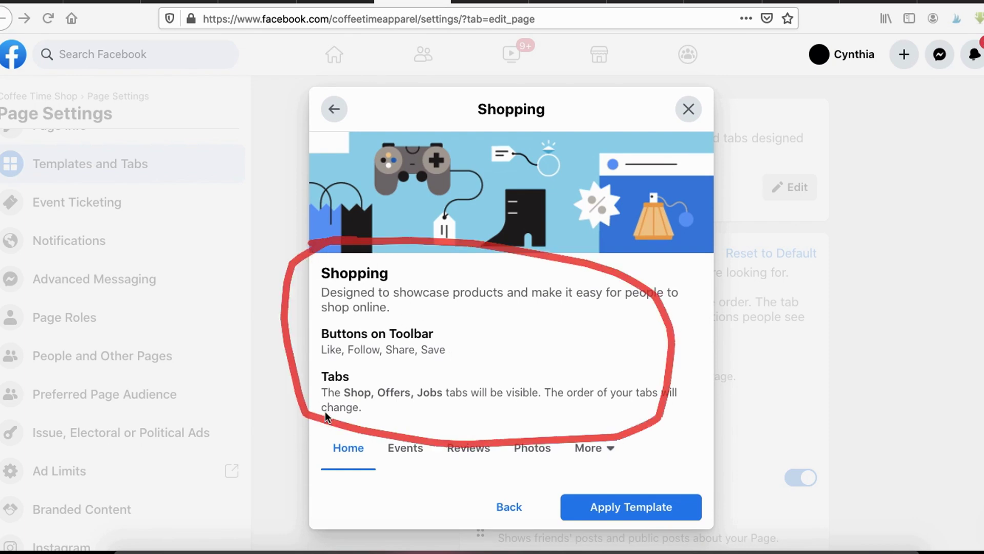
{"action": "left_click_drag", "start_coordinate": [368, 408], "coordinate": [549, 408]}
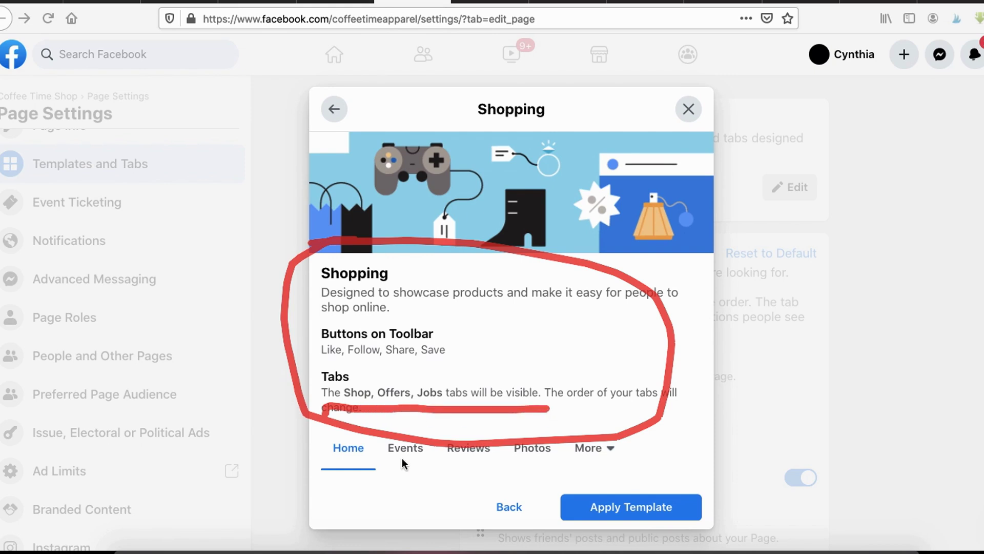
{"action": "left_click_drag", "start_coordinate": [322, 456], "coordinate": [434, 455]}
{"action": "mouse_move", "coordinate": [496, 454]}
{"action": "left_mouse_down"}
{"action": "mouse_move", "coordinate": [623, 455]}
{"action": "mouse_move", "coordinate": [561, 469]}
{"action": "mouse_move", "coordinate": [635, 548]}
{"action": "mouse_move", "coordinate": [548, 466]}
{"action": "mouse_move", "coordinate": [636, 549]}
{"action": "mouse_move", "coordinate": [543, 460]}
{"action": "left_mouse_up"}
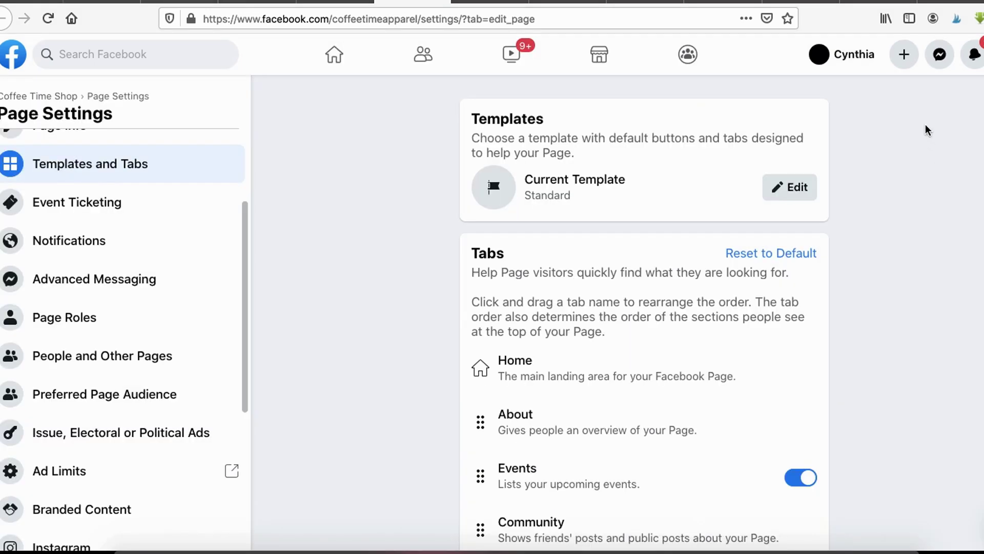
- Reorder the Page tabs so that Reviews sits above Events and Community sits below Photos
{"action": "scroll", "coordinate": [923, 160], "scroll_direction": "down", "scroll_amount": 3}
{"action": "scroll", "coordinate": [917, 166], "scroll_direction": "down", "scroll_amount": 1}
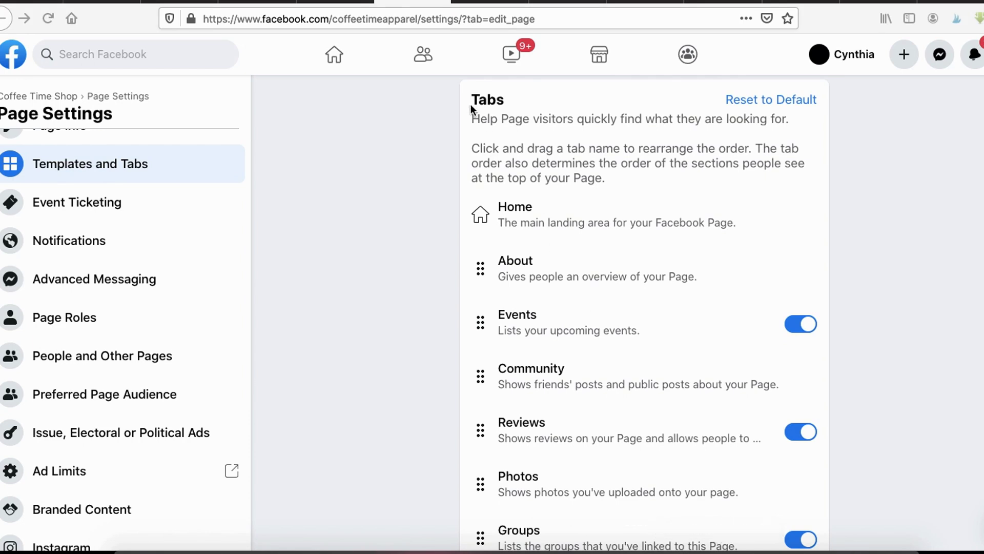
{"action": "left_click_drag", "start_coordinate": [470, 106], "coordinate": [457, 143]}
{"action": "scroll", "coordinate": [533, 313], "scroll_direction": "down", "scroll_amount": 1}
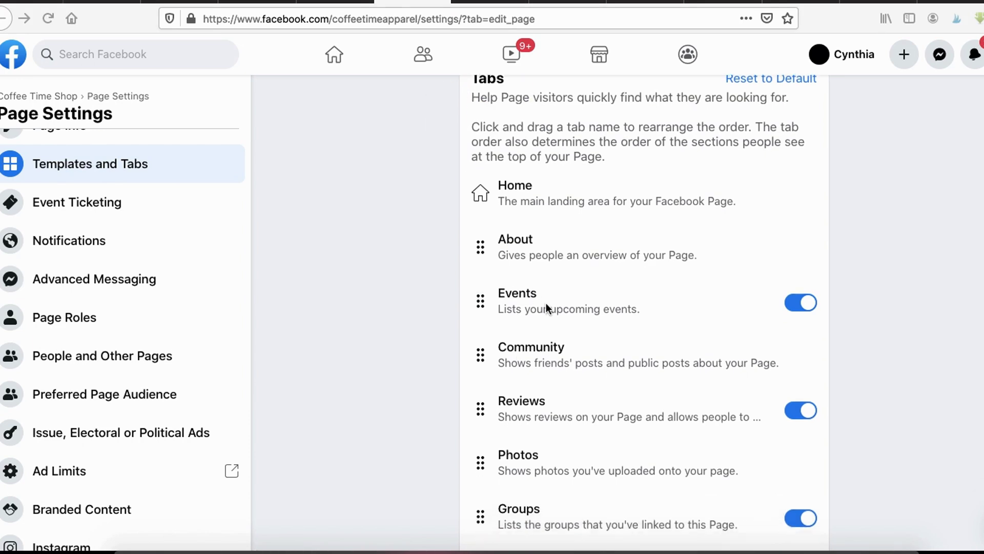
{"action": "left_click_drag", "start_coordinate": [481, 361], "coordinate": [480, 402]}
{"action": "left_click_drag", "start_coordinate": [481, 353], "coordinate": [479, 292]}
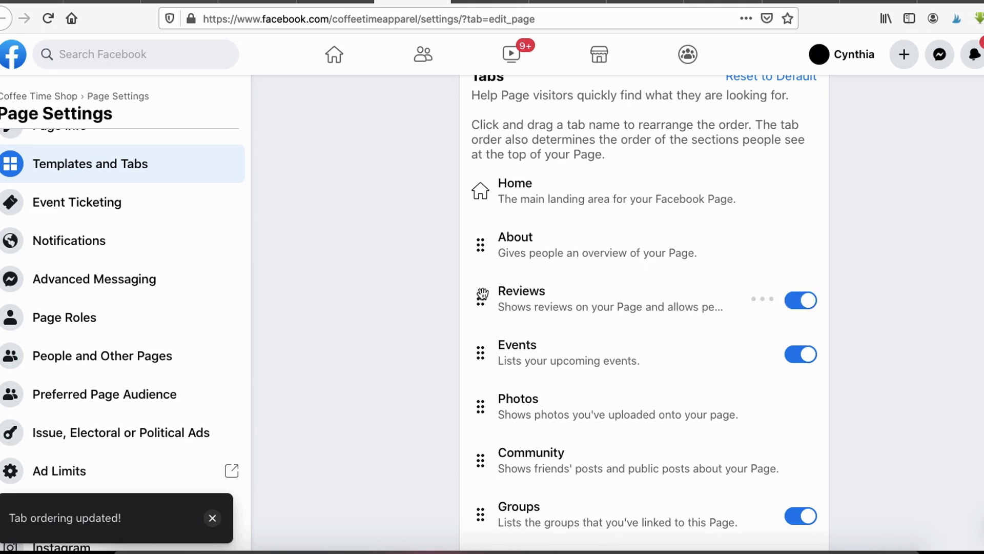
- Review the list of Page tabs and turn off the Events tab
{"action": "scroll", "coordinate": [547, 439], "scroll_direction": "down", "scroll_amount": 6}
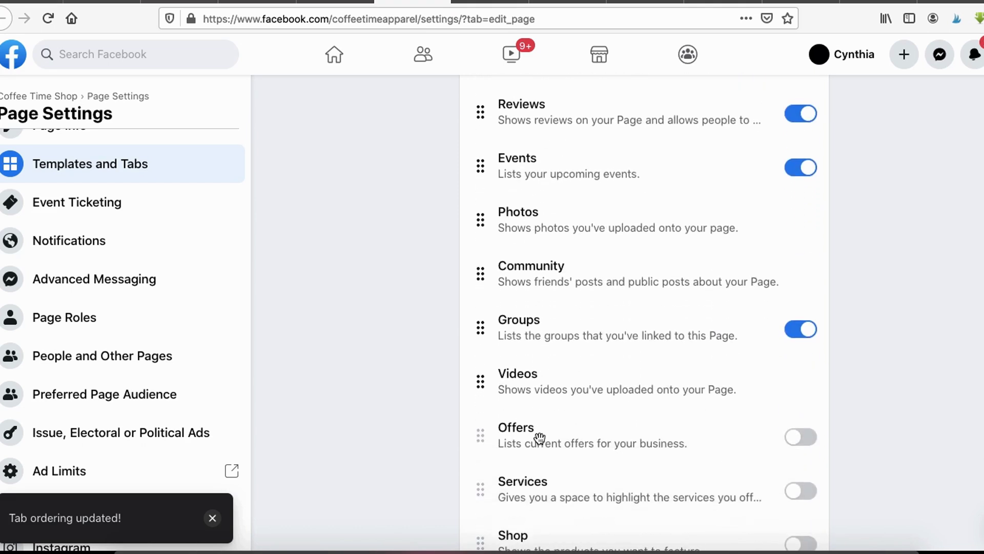
{"action": "scroll", "coordinate": [540, 436], "scroll_direction": "up", "scroll_amount": 4}
{"action": "scroll", "coordinate": [539, 438], "scroll_direction": "up", "scroll_amount": 4}
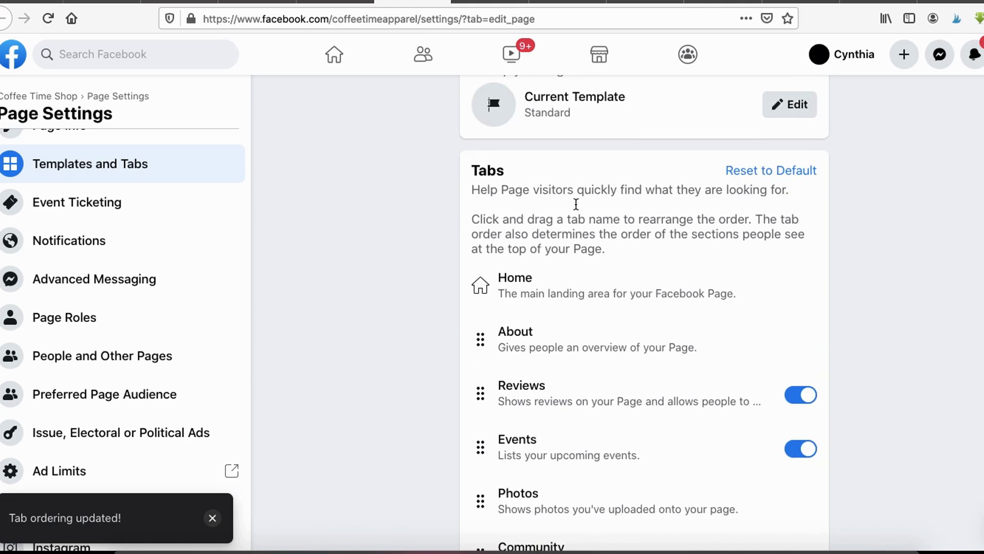
{"action": "scroll", "coordinate": [570, 245], "scroll_direction": "down", "scroll_amount": 3}
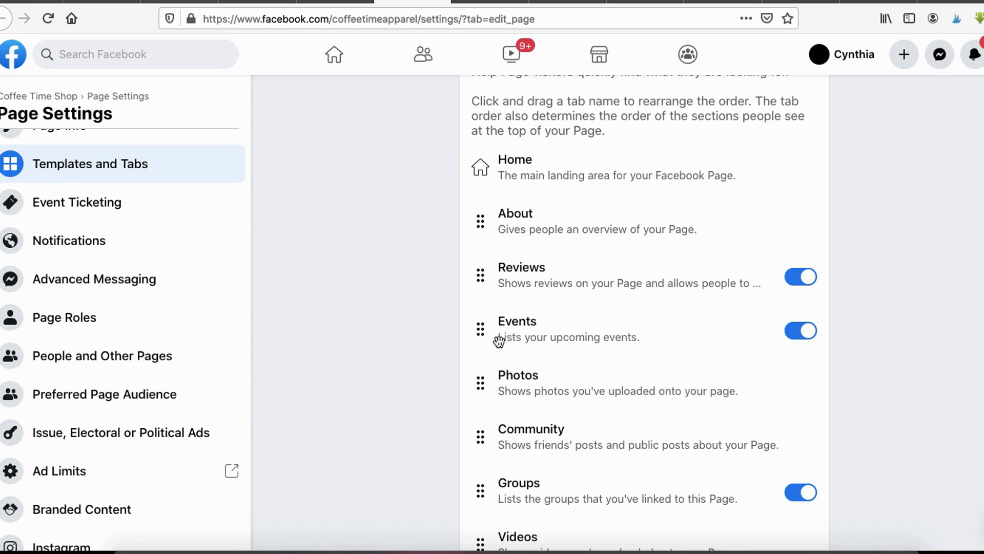
{"action": "mouse_move", "coordinate": [528, 292]}
{"action": "left_mouse_down"}
{"action": "mouse_move", "coordinate": [501, 295]}
{"action": "mouse_move", "coordinate": [629, 352]}
{"action": "mouse_move", "coordinate": [535, 296]}
{"action": "left_mouse_up"}
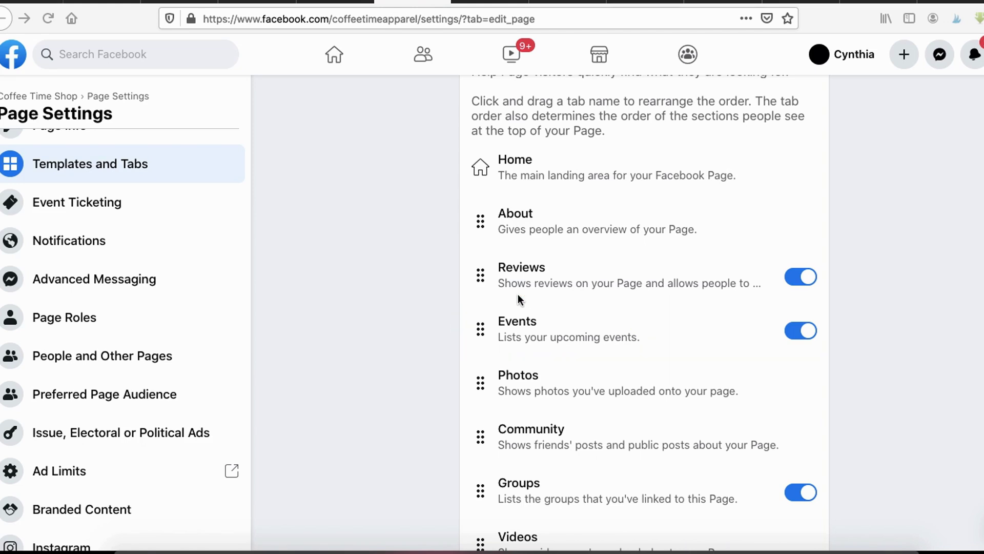
{"action": "left_click", "coordinate": [804, 331]}
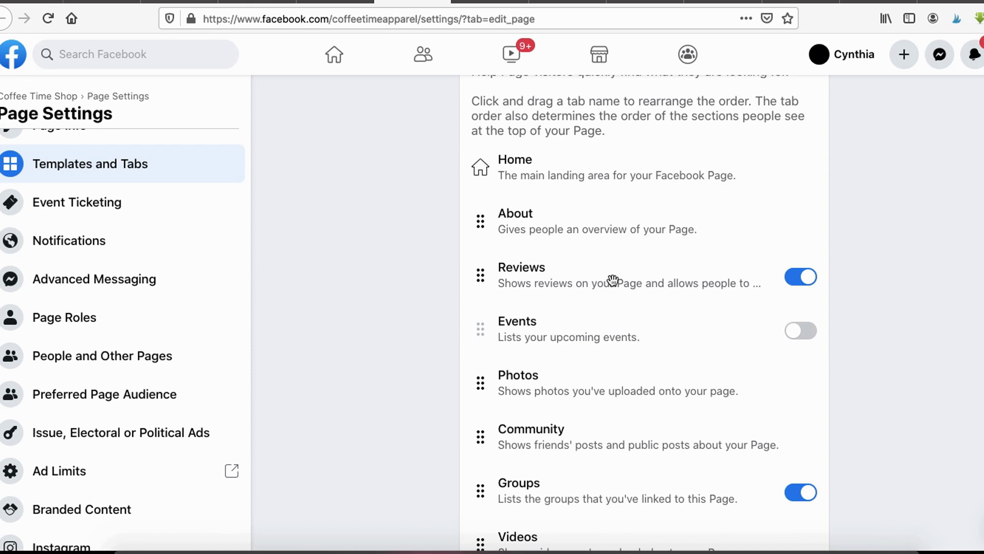
- Move the Reviews tab directly below Home and place the Photos tab between Reviews and About
{"action": "left_click_drag", "start_coordinate": [484, 275], "coordinate": [484, 207]}
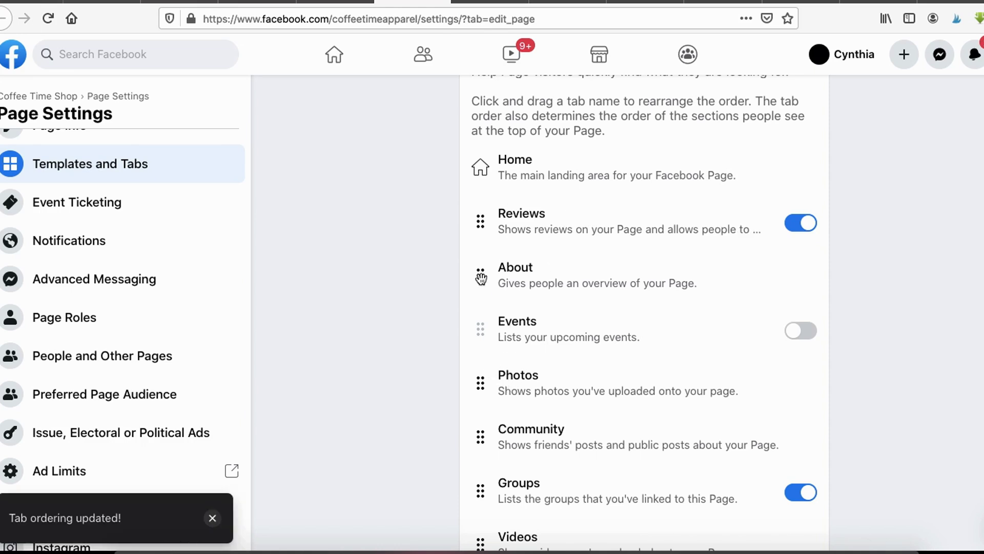
{"action": "left_click_drag", "start_coordinate": [481, 387], "coordinate": [477, 268]}
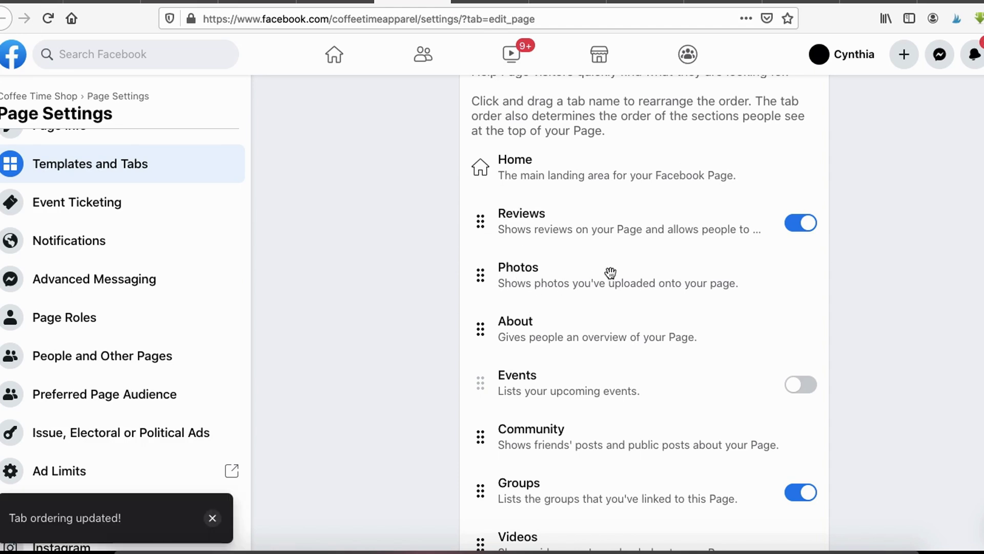
{"action": "scroll", "coordinate": [546, 308], "scroll_direction": "down", "scroll_amount": 1}
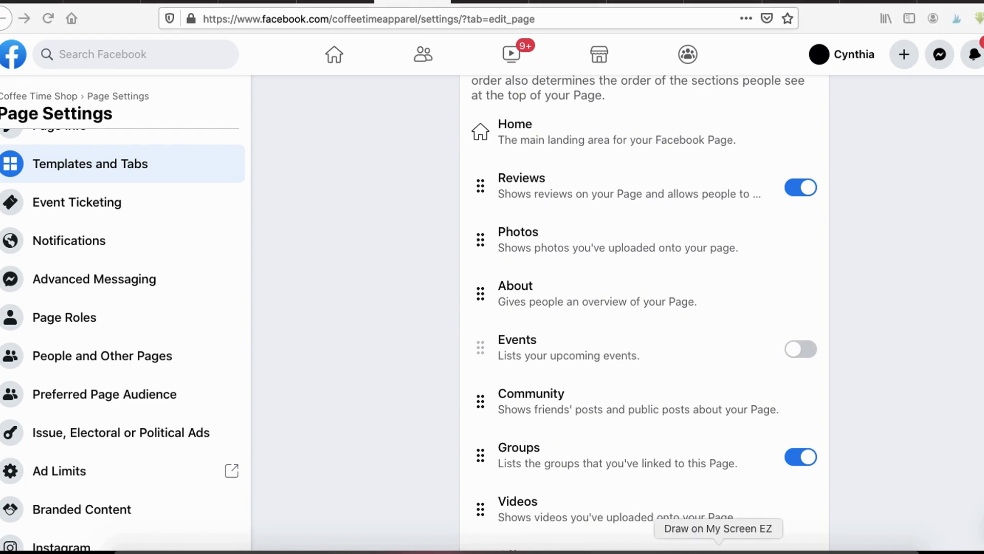
{"action": "scroll", "coordinate": [677, 325], "scroll_direction": "up", "scroll_amount": 1}
{"action": "mouse_move", "coordinate": [460, 171]}
{"action": "left_mouse_down"}
{"action": "mouse_move", "coordinate": [531, 327]}
{"action": "mouse_move", "coordinate": [787, 327]}
{"action": "mouse_move", "coordinate": [838, 208]}
{"action": "mouse_move", "coordinate": [571, 144]}
{"action": "mouse_move", "coordinate": [477, 150]}
{"action": "left_mouse_up"}
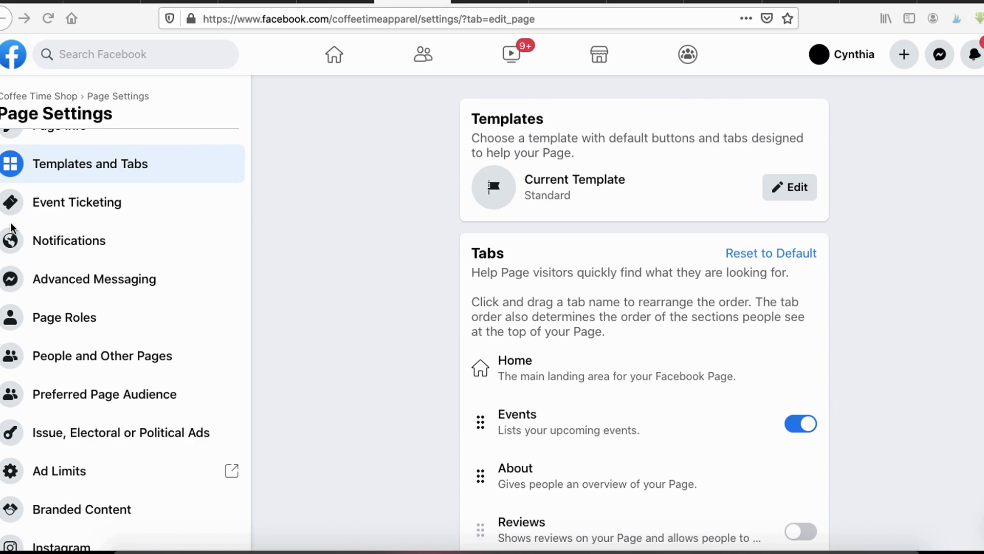
- Open the Page Roles settings and examine the sections for assigning a new role and viewing existing roles
{"action": "mouse_move", "coordinate": [8, 226]}
{"action": "left_mouse_down"}
{"action": "mouse_move", "coordinate": [114, 180]}
{"action": "mouse_move", "coordinate": [8, 220]}
{"action": "mouse_move", "coordinate": [71, 219]}
{"action": "left_mouse_up"}
{"action": "left_click_drag", "start_coordinate": [30, 257], "coordinate": [131, 258]}
{"action": "scroll", "coordinate": [174, 299], "scroll_direction": "down", "scroll_amount": 2}
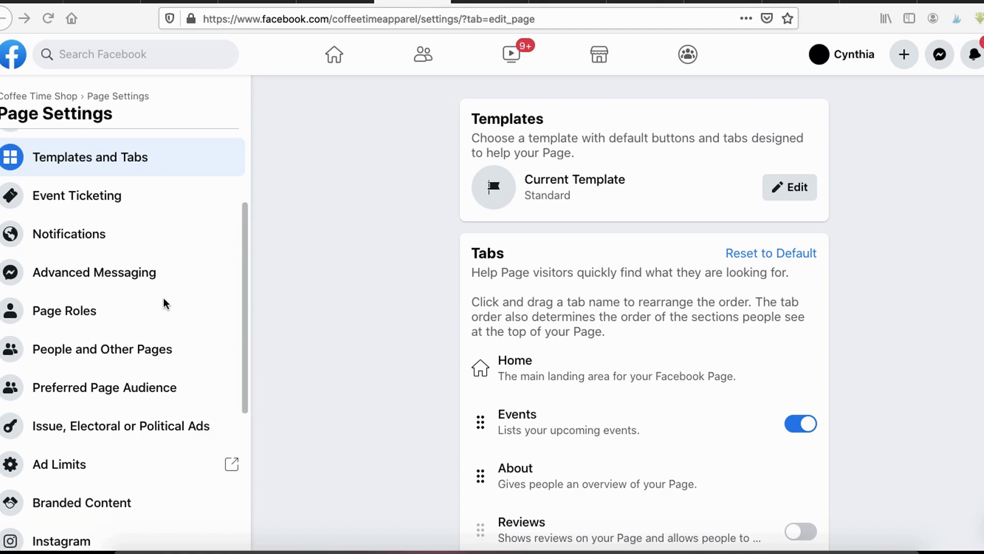
{"action": "mouse_move", "coordinate": [23, 290]}
{"action": "left_mouse_down"}
{"action": "mouse_move", "coordinate": [132, 283]}
{"action": "mouse_move", "coordinate": [15, 300]}
{"action": "left_mouse_up"}
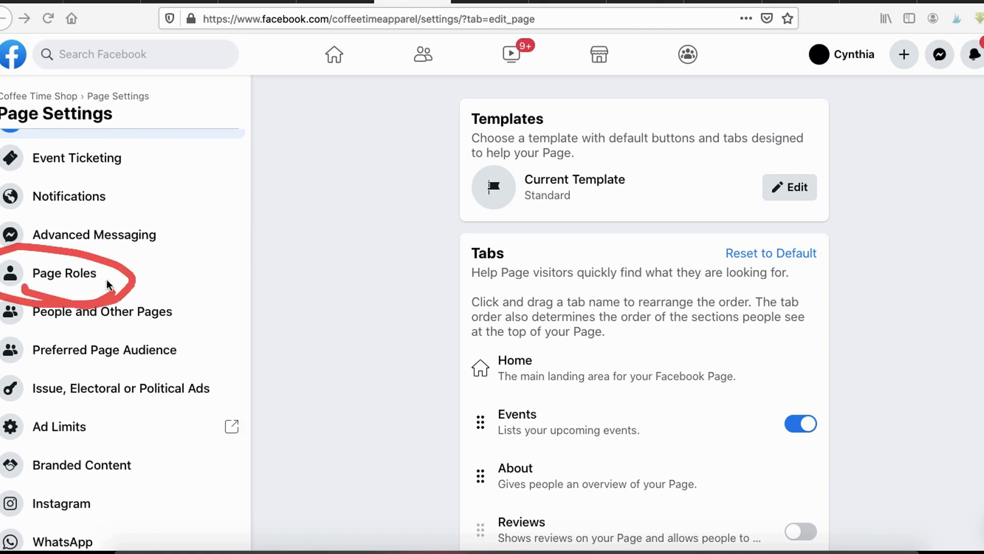
{"action": "left_click", "coordinate": [105, 282]}
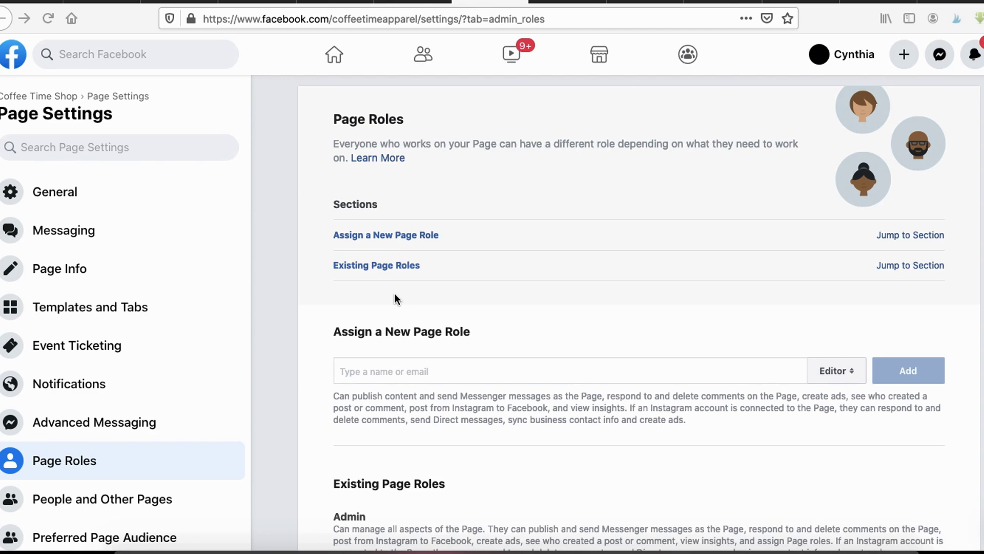
{"action": "mouse_move", "coordinate": [335, 280]}
{"action": "left_mouse_down"}
{"action": "mouse_move", "coordinate": [365, 173]}
{"action": "mouse_move", "coordinate": [461, 308]}
{"action": "left_mouse_up"}
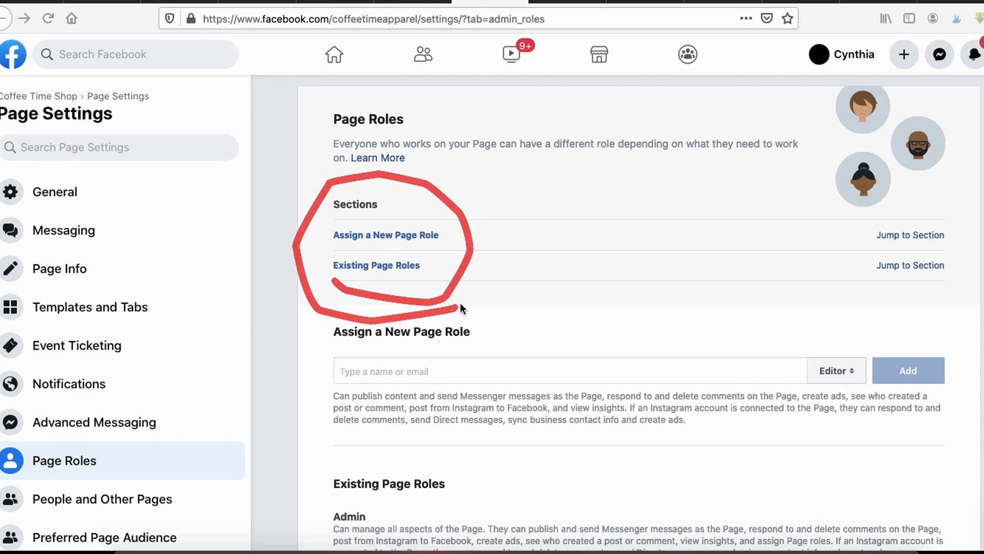
- Open the People and Other Pages settings and review the list filter options, leaving People Who Like This Page selected
{"action": "scroll", "coordinate": [106, 356], "scroll_direction": "down", "scroll_amount": 3}
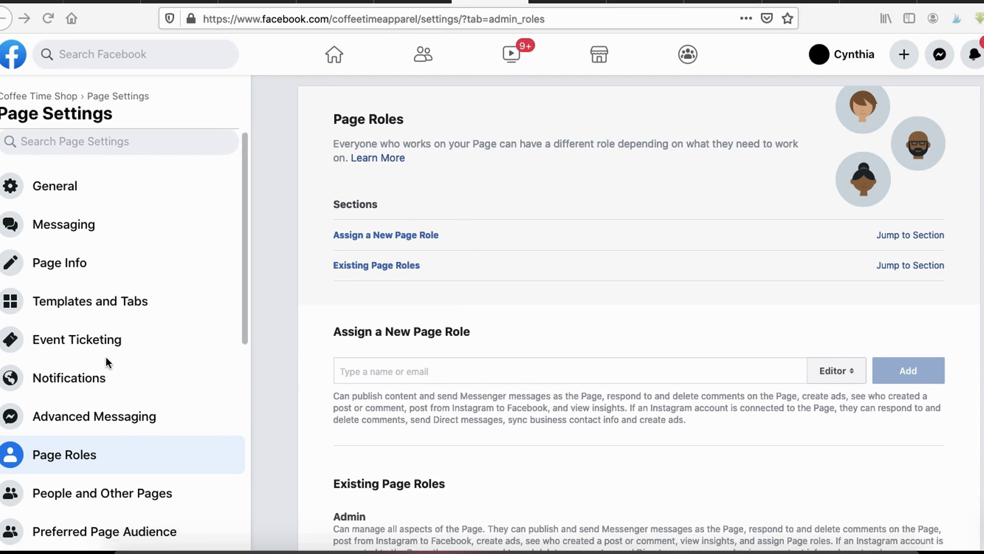
{"action": "mouse_move", "coordinate": [37, 443]}
{"action": "left_mouse_down"}
{"action": "mouse_move", "coordinate": [134, 381]}
{"action": "mouse_move", "coordinate": [103, 444]}
{"action": "left_mouse_up"}
{"action": "left_click", "coordinate": [564, 4]}
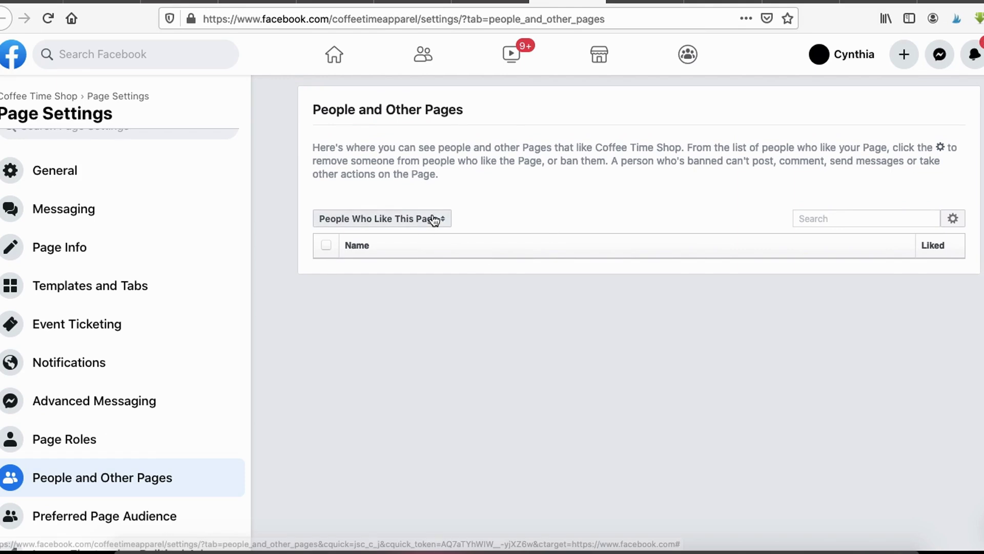
{"action": "left_click", "coordinate": [434, 220]}
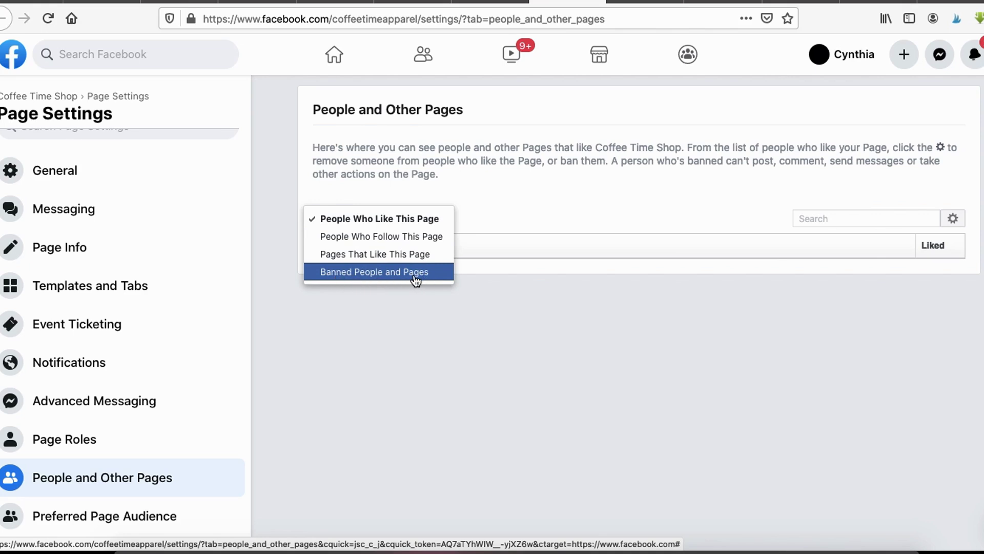
{"action": "left_click", "coordinate": [367, 332]}
{"action": "scroll", "coordinate": [315, 385], "scroll_direction": "down", "scroll_amount": 1}
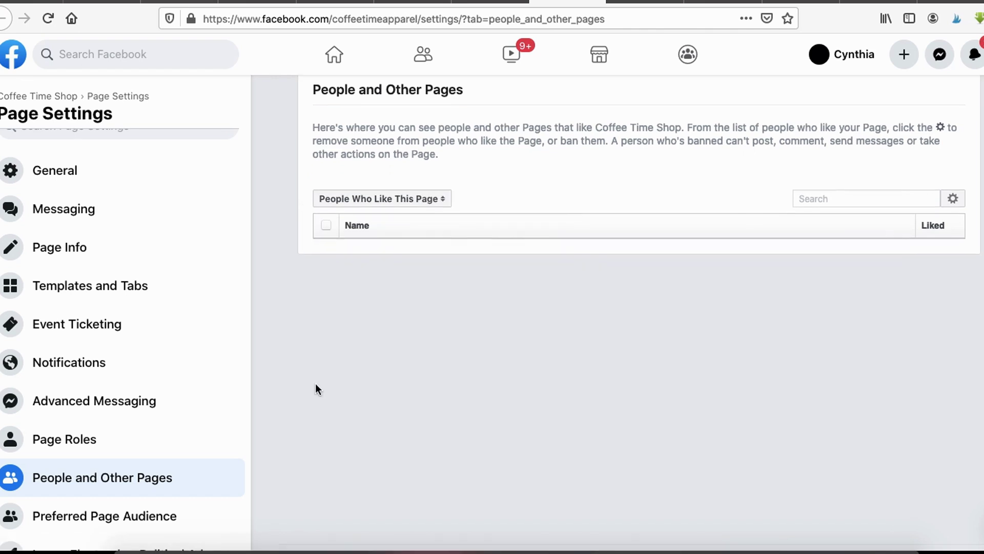
- Open the Preferred Page Audience settings and read the notice about the feature
{"action": "left_click", "coordinate": [651, 2]}
{"action": "scroll", "coordinate": [123, 266], "scroll_direction": "down", "scroll_amount": 2}
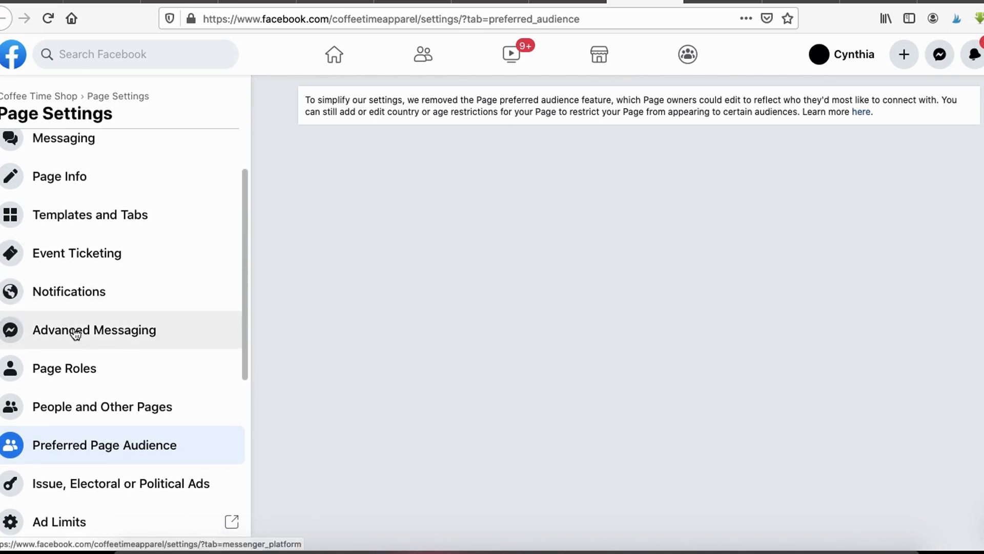
{"action": "left_click_drag", "start_coordinate": [417, 100], "coordinate": [546, 100]}
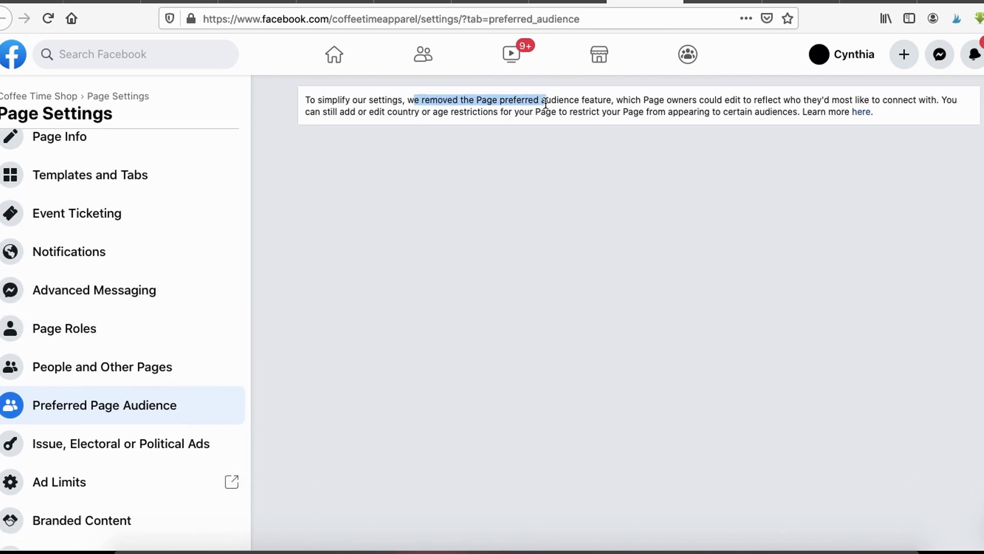
- Open the Issue, Electoral or Political Ads settings and read the authorization requirement for this type of ad
{"action": "left_click", "coordinate": [723, 2]}
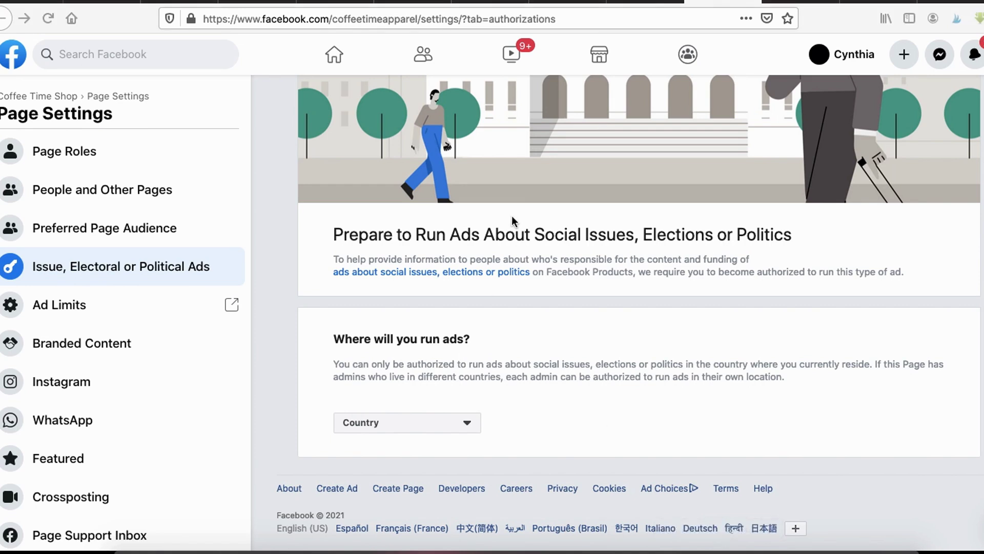
{"action": "mouse_move", "coordinate": [549, 205]}
{"action": "left_mouse_down"}
{"action": "mouse_move", "coordinate": [502, 225]}
{"action": "mouse_move", "coordinate": [789, 268]}
{"action": "mouse_move", "coordinate": [728, 202]}
{"action": "mouse_move", "coordinate": [515, 205]}
{"action": "left_mouse_up"}
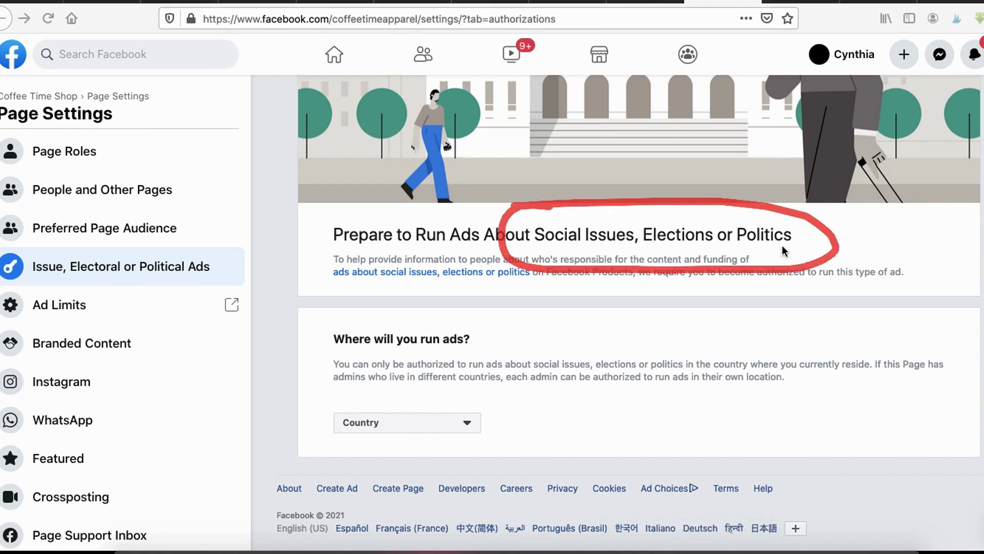
{"action": "key", "text": "Escape"}
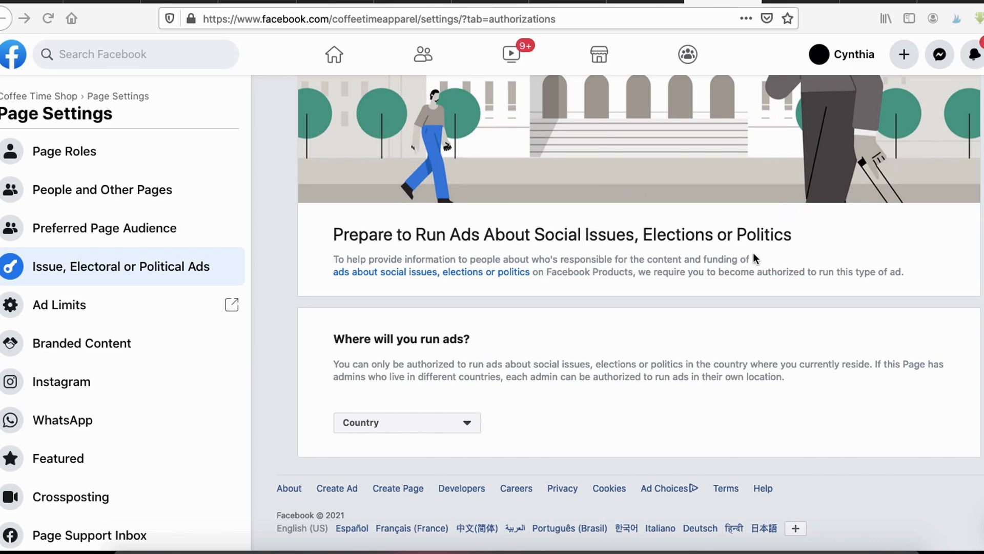
{"action": "left_click_drag", "start_coordinate": [763, 286], "coordinate": [906, 287]}
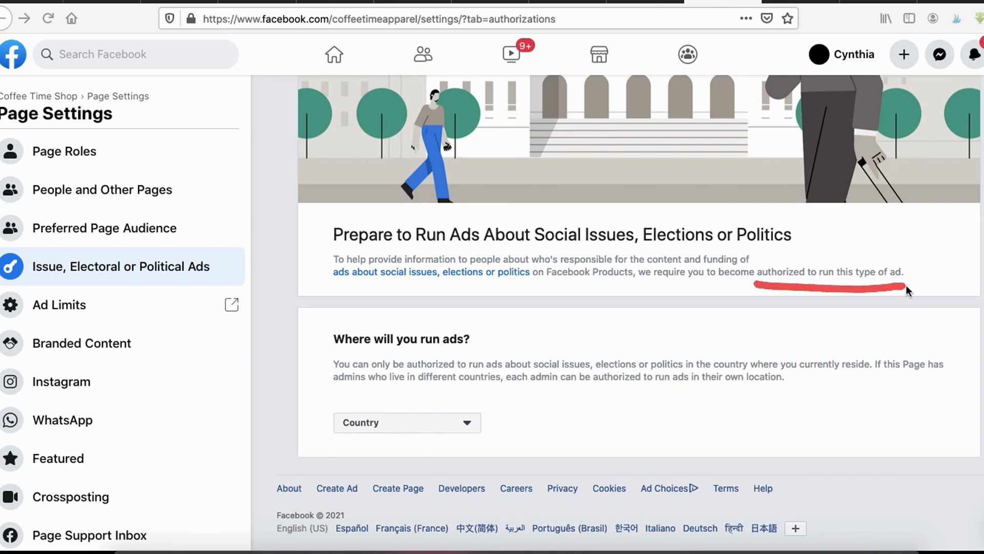
{"action": "key", "text": "Escape"}
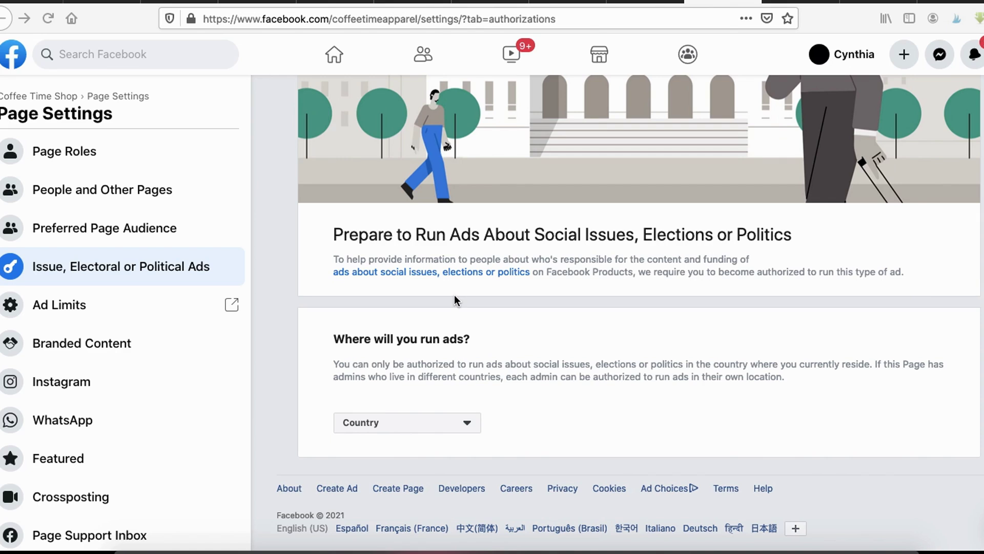
- Examine the country list under Where will you run ads? and close it without choosing a country
{"action": "left_click_drag", "start_coordinate": [508, 259], "coordinate": [792, 251]}
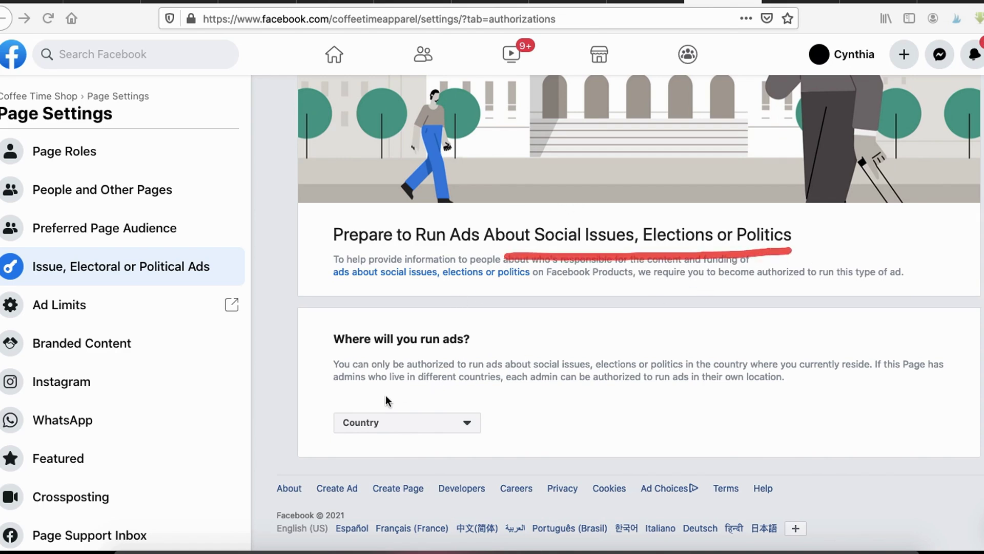
{"action": "mouse_move", "coordinate": [361, 390]}
{"action": "left_mouse_down"}
{"action": "mouse_move", "coordinate": [347, 391]}
{"action": "mouse_move", "coordinate": [429, 485]}
{"action": "mouse_move", "coordinate": [519, 394]}
{"action": "mouse_move", "coordinate": [347, 374]}
{"action": "left_mouse_up"}
{"action": "key", "text": "Escape"}
{"action": "left_click", "coordinate": [377, 422]}
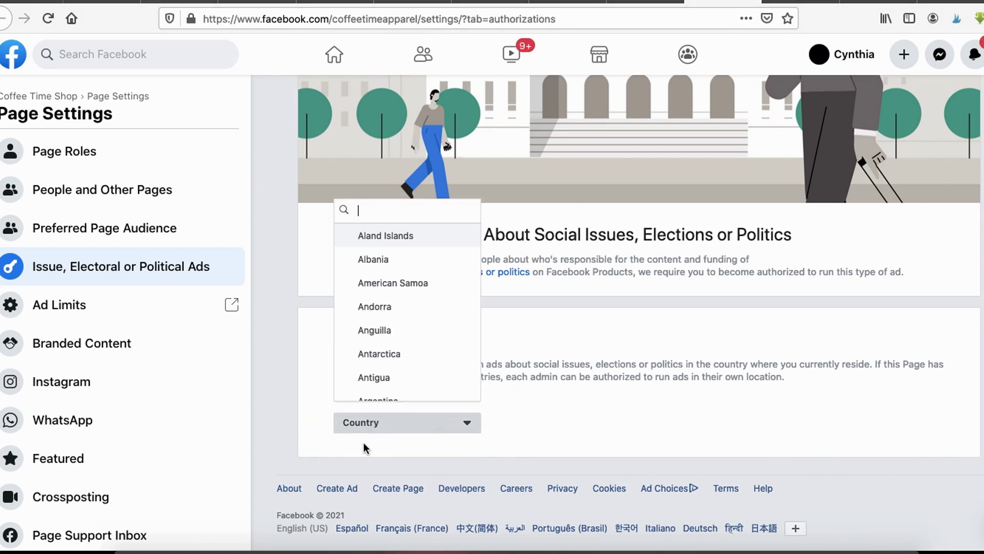
{"action": "left_click", "coordinate": [588, 423]}
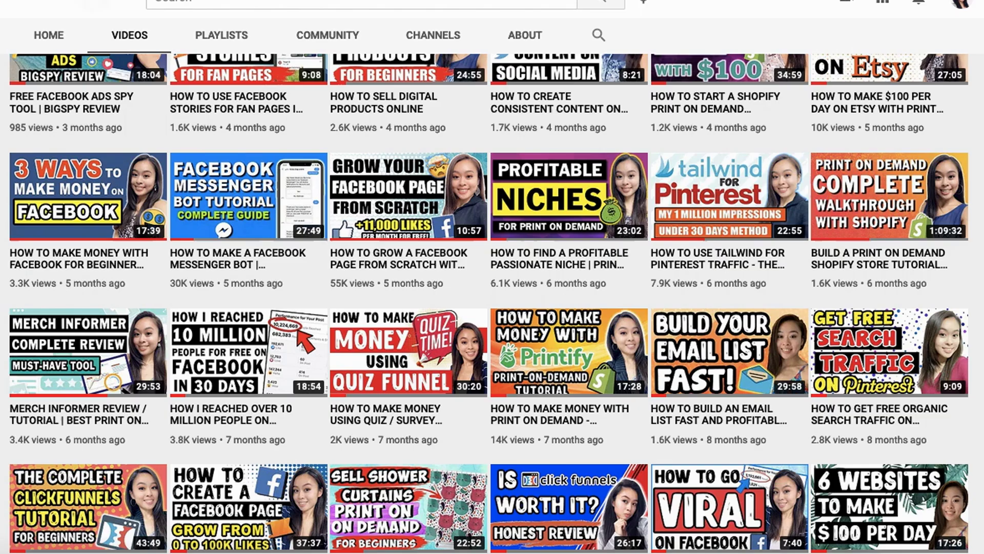
- Switch to the YouTube channel's videos and locate the two Facebook Ads for beginners tutorials
{"action": "scroll", "coordinate": [322, 191], "scroll_direction": "up", "scroll_amount": 2}
{"action": "scroll", "coordinate": [322, 191], "scroll_direction": "up", "scroll_amount": 6}
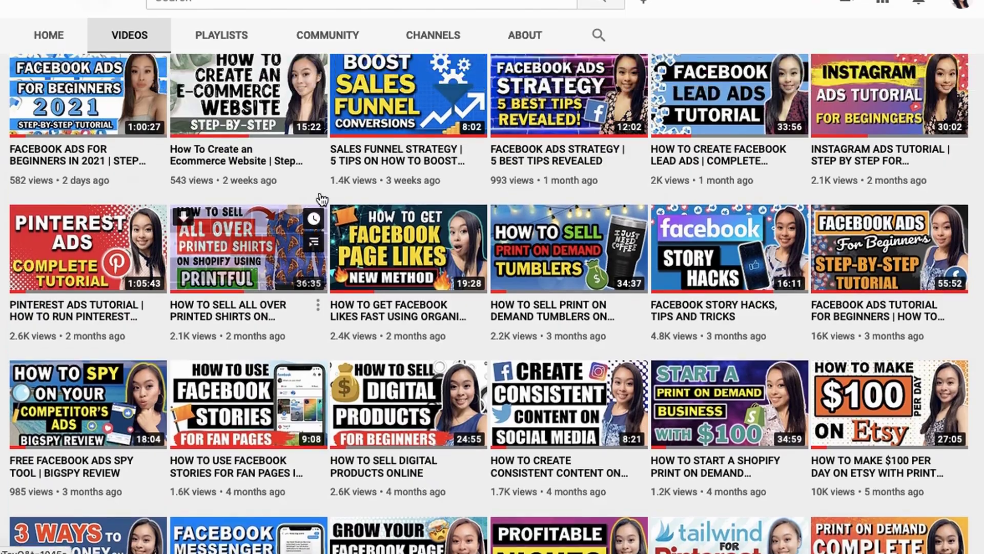
{"action": "left_click", "coordinate": [636, 553]}
{"action": "mouse_move", "coordinate": [93, 134]}
{"action": "left_mouse_down"}
{"action": "mouse_move", "coordinate": [0, 129]}
{"action": "mouse_move", "coordinate": [111, 303]}
{"action": "mouse_move", "coordinate": [167, 132]}
{"action": "mouse_move", "coordinate": [84, 115]}
{"action": "left_mouse_up"}
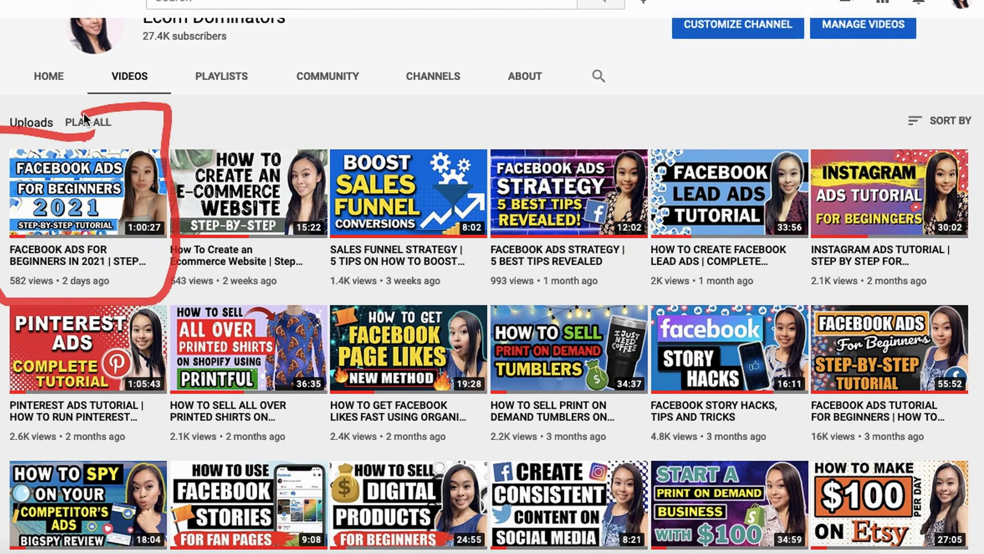
{"action": "mouse_move", "coordinate": [876, 285]}
{"action": "left_mouse_down"}
{"action": "mouse_move", "coordinate": [787, 297]}
{"action": "mouse_move", "coordinate": [945, 427]}
{"action": "mouse_move", "coordinate": [879, 301]}
{"action": "mouse_move", "coordinate": [866, 302]}
{"action": "left_mouse_up"}
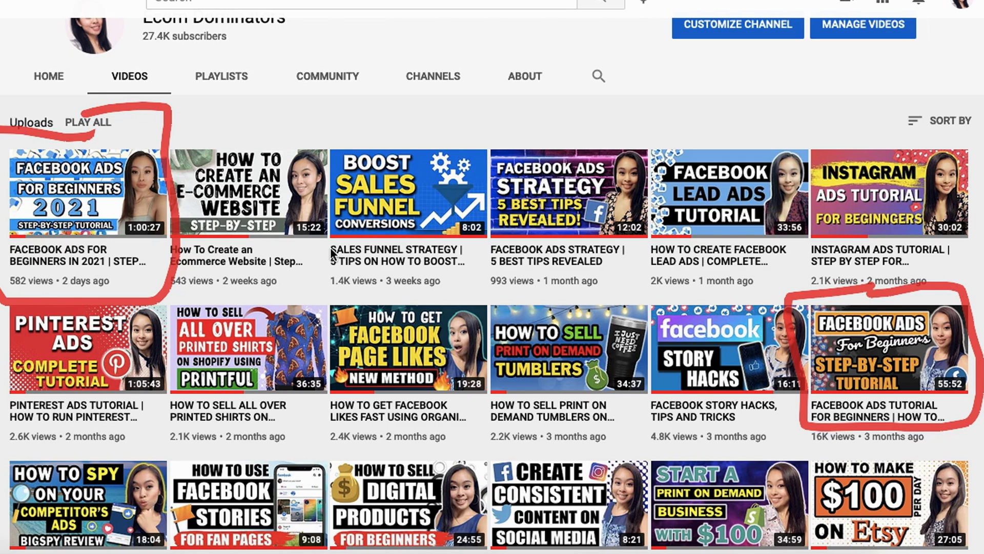
{"action": "key", "text": "Escape"}
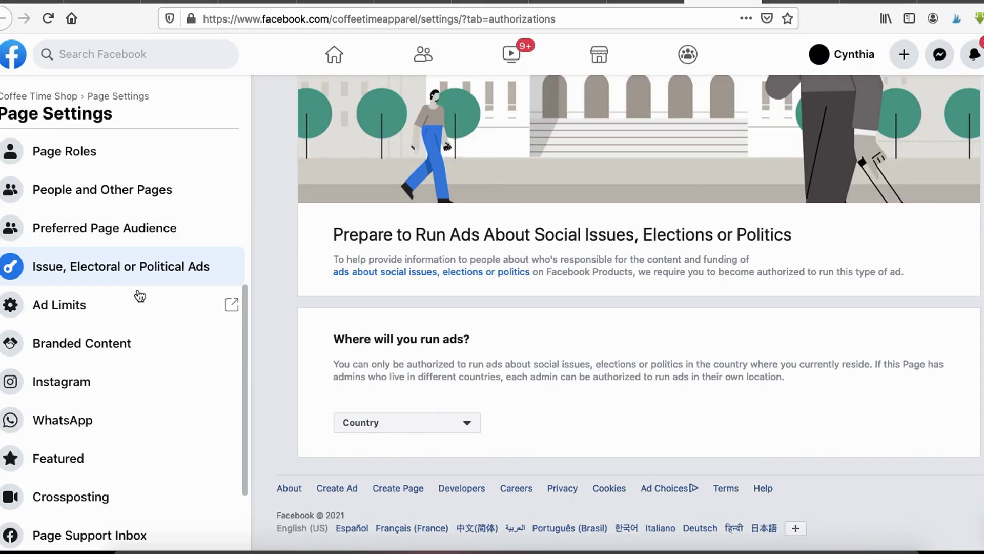
- Open the Branded Content settings of the Coffee Time Shop Page in Brand Collabs Manager
{"action": "mouse_move", "coordinate": [122, 364]}
{"action": "left_mouse_down"}
{"action": "mouse_move", "coordinate": [74, 318]}
{"action": "mouse_move", "coordinate": [76, 364]}
{"action": "left_mouse_up"}
{"action": "key", "text": "Escape"}
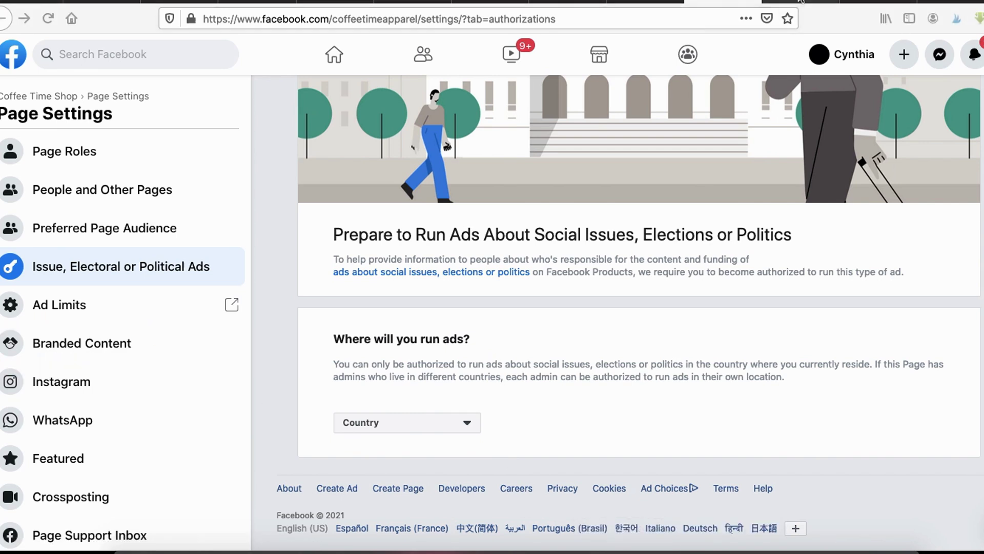
{"action": "left_click", "coordinate": [801, 2]}
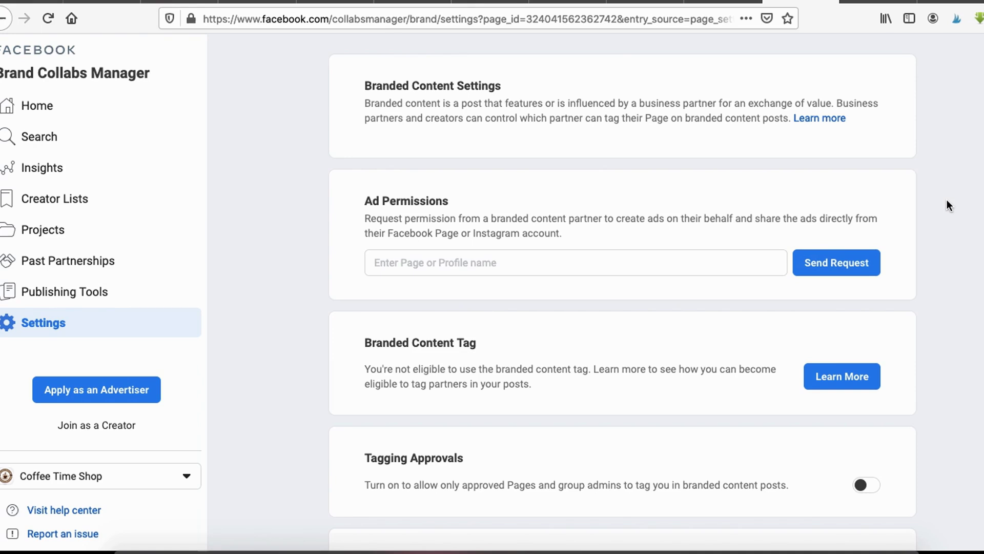
- Switch to the Facebook for Media Branded Content page, read what Brand Collabs Manager is, and examine the sample StyleNow Feed post
{"action": "left_click", "coordinate": [629, 540]}
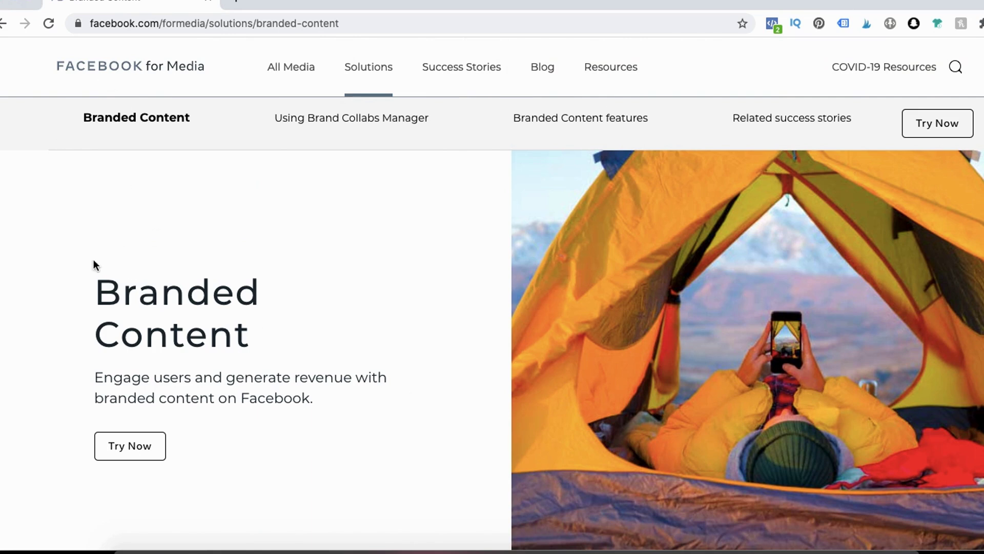
{"action": "scroll", "coordinate": [257, 285], "scroll_direction": "down", "scroll_amount": 1}
{"action": "scroll", "coordinate": [257, 284], "scroll_direction": "down", "scroll_amount": 15}
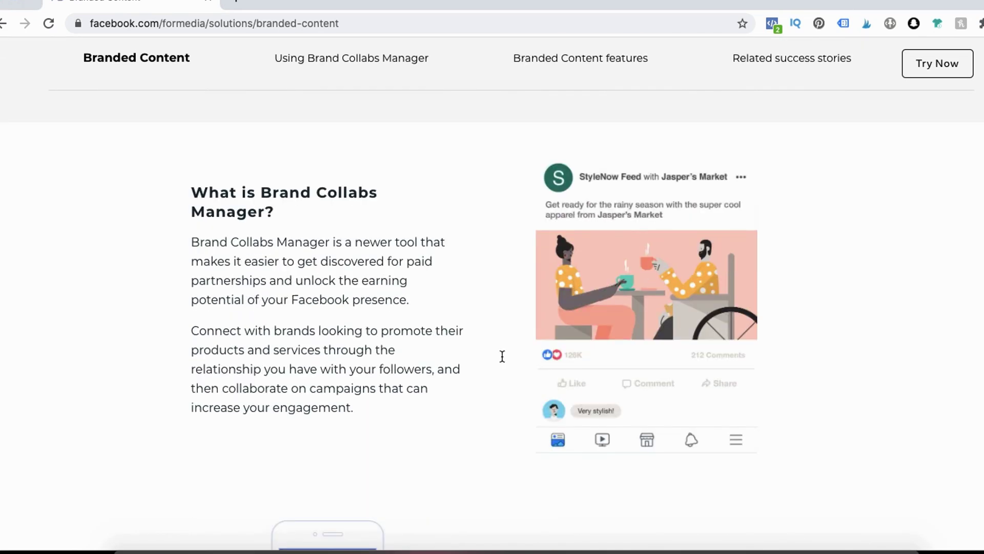
{"action": "left_click", "coordinate": [709, 550]}
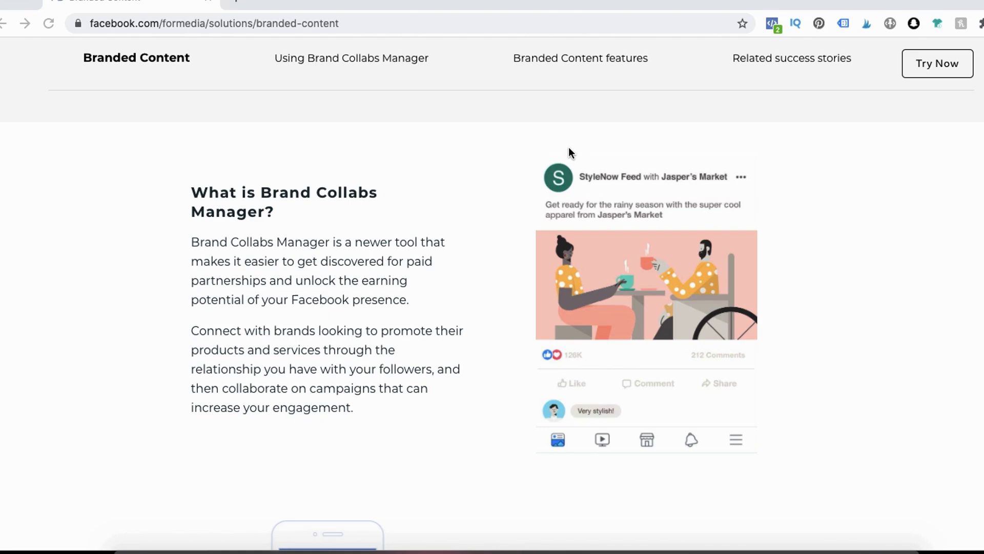
{"action": "mouse_move", "coordinate": [594, 148]}
{"action": "left_mouse_down"}
{"action": "mouse_move", "coordinate": [479, 336]}
{"action": "mouse_move", "coordinate": [535, 488]}
{"action": "left_mouse_up"}
{"action": "mouse_move", "coordinate": [730, 492]}
{"action": "left_mouse_down"}
{"action": "mouse_move", "coordinate": [747, 154]}
{"action": "mouse_move", "coordinate": [562, 134]}
{"action": "left_mouse_up"}
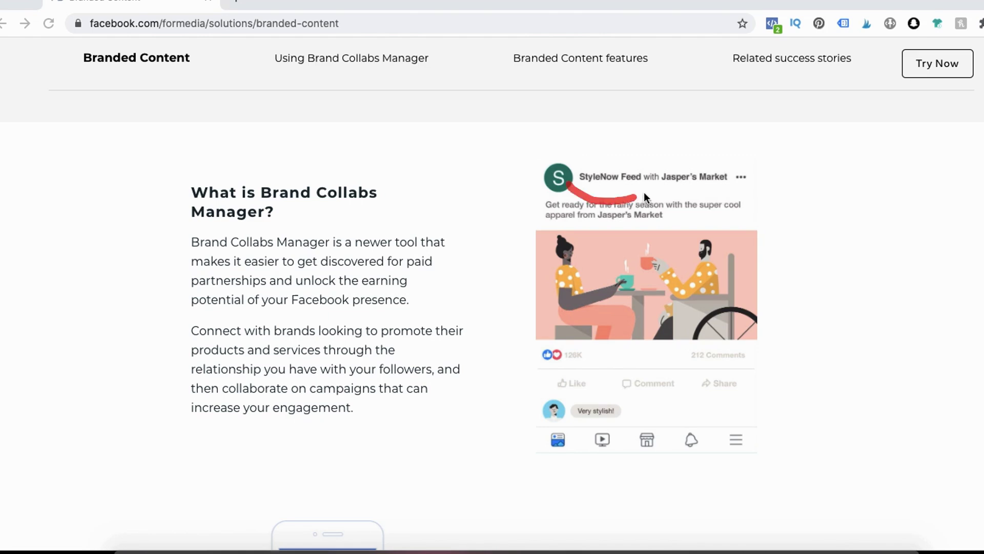
{"action": "left_click_drag", "start_coordinate": [644, 193], "coordinate": [545, 185]}
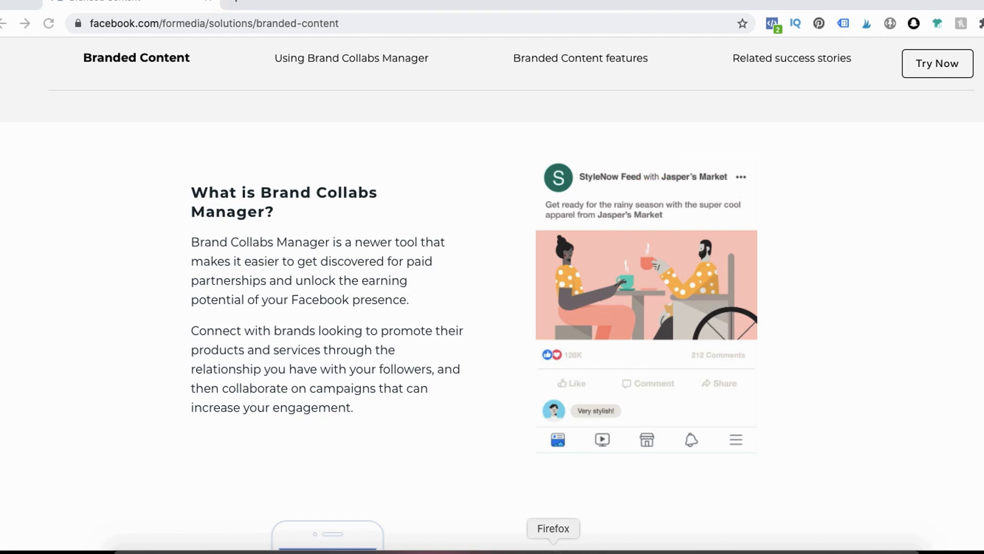
- Return to the Brand Collabs Manager settings in Firefox and review how Ad Permissions requests are sent to a branded content partner
{"action": "left_click", "coordinate": [554, 548]}
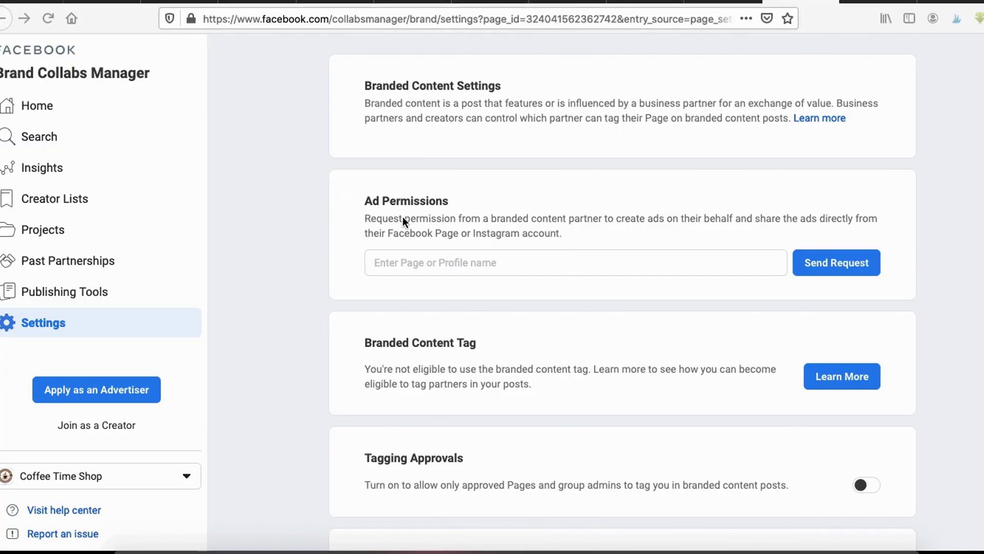
{"action": "mouse_move", "coordinate": [382, 233]}
{"action": "left_mouse_down"}
{"action": "mouse_move", "coordinate": [392, 303]}
{"action": "mouse_move", "coordinate": [419, 235]}
{"action": "mouse_move", "coordinate": [399, 235]}
{"action": "left_mouse_up"}
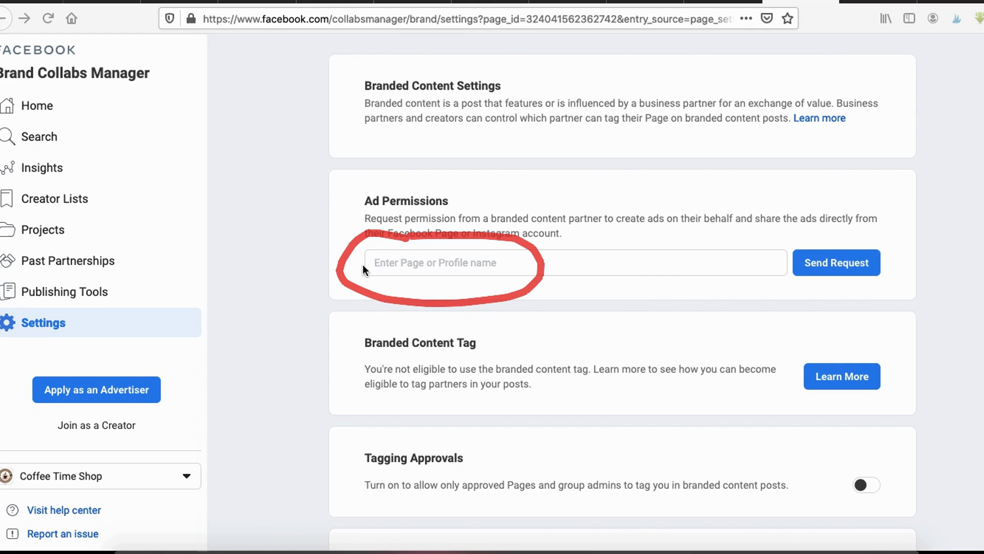
{"action": "mouse_move", "coordinate": [833, 213]}
{"action": "left_mouse_down"}
{"action": "mouse_move", "coordinate": [767, 242]}
{"action": "mouse_move", "coordinate": [819, 220]}
{"action": "left_mouse_up"}
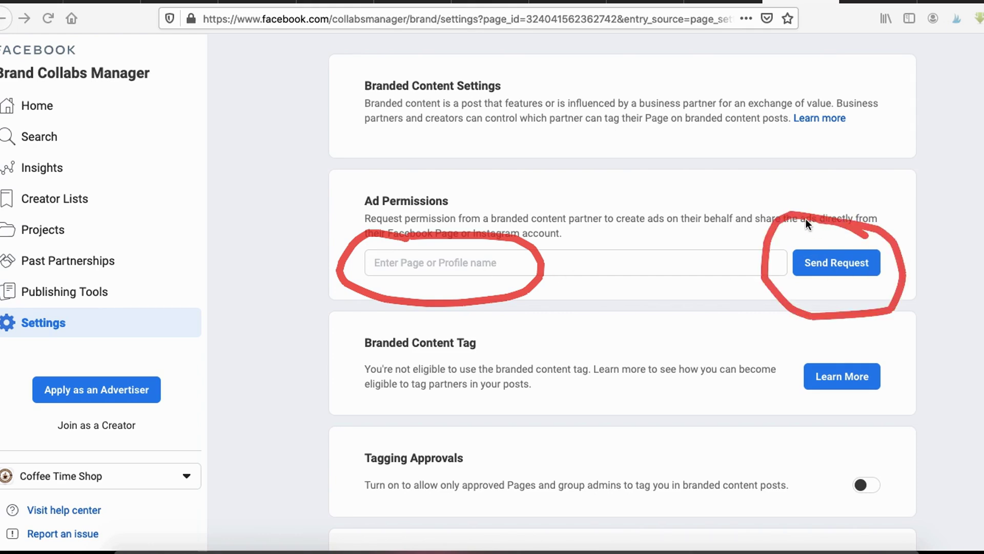
{"action": "left_click_drag", "start_coordinate": [612, 227], "coordinate": [773, 230]}
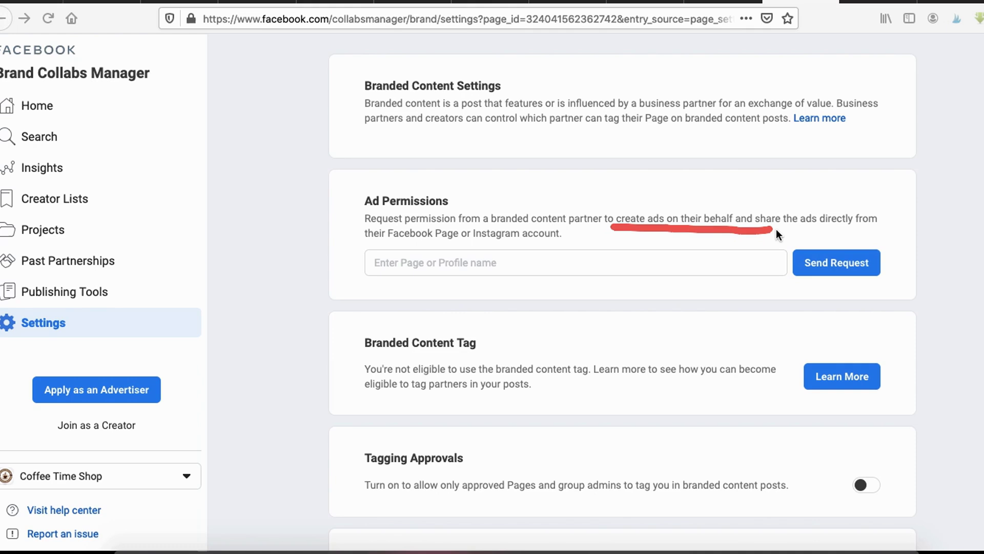
- Open the Page's Instagram settings and review the option to connect an Instagram account, along with the neighbouring Page Settings entries
{"action": "left_click", "coordinate": [745, 1]}
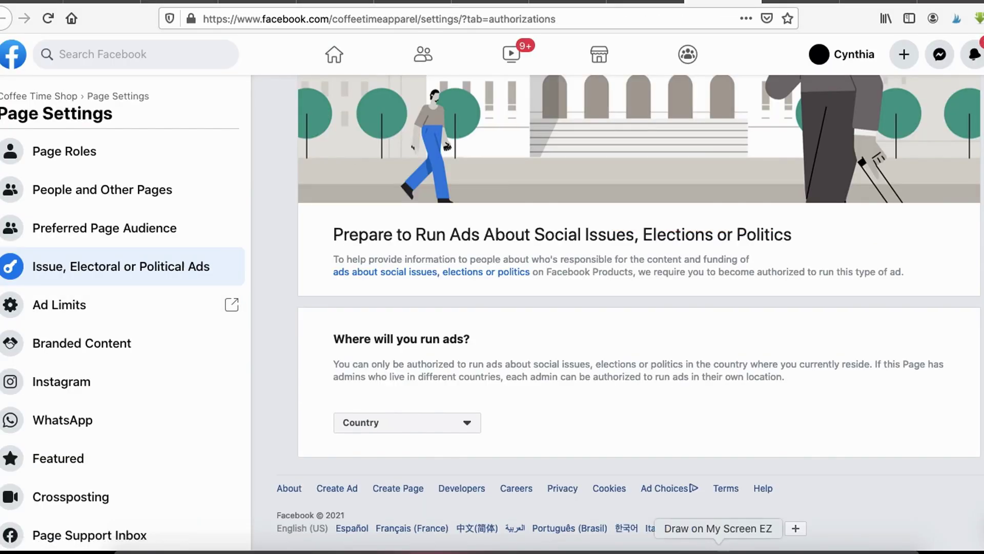
{"action": "left_click", "coordinate": [718, 550]}
{"action": "left_click", "coordinate": [72, 384]}
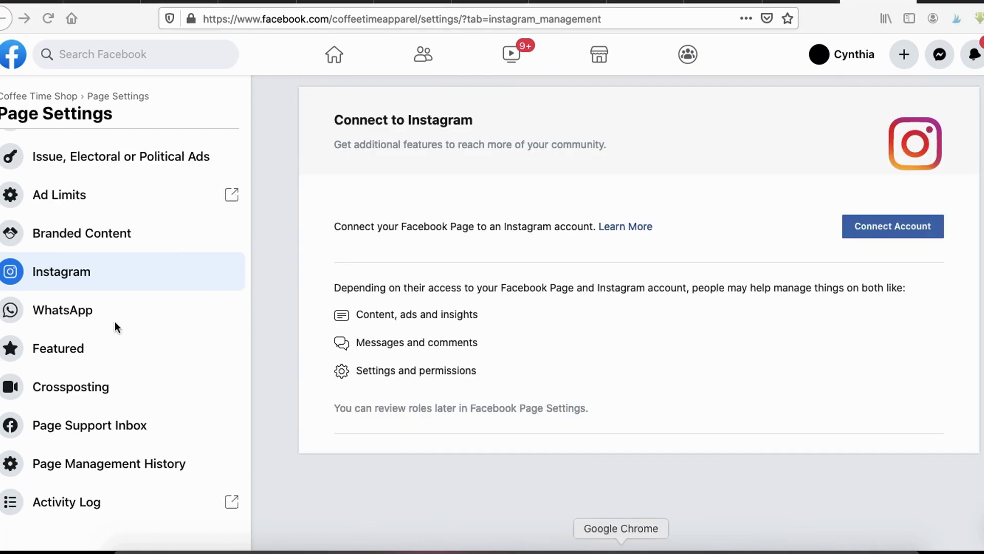
{"action": "left_click_drag", "start_coordinate": [1, 252], "coordinate": [71, 247]}
{"action": "left_click_drag", "start_coordinate": [2, 340], "coordinate": [69, 339]}
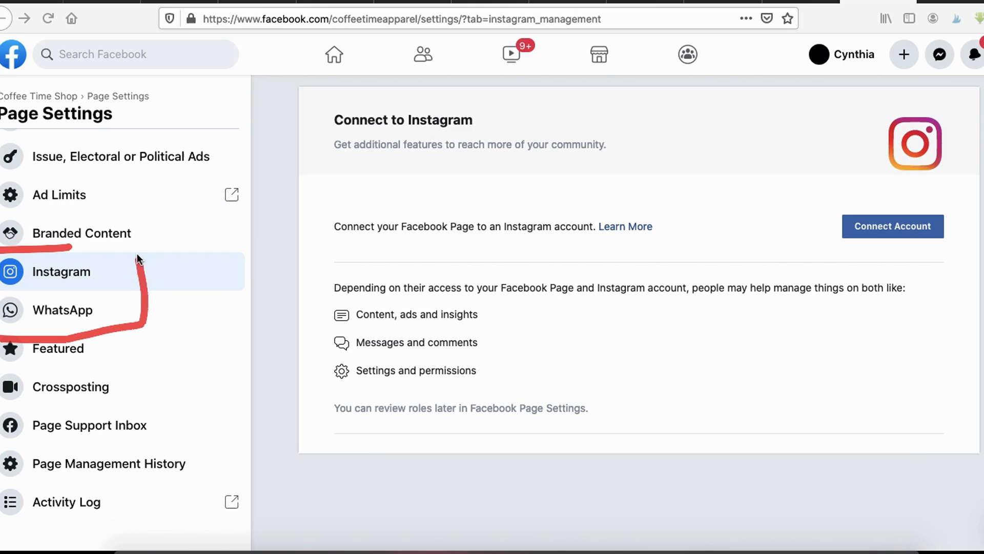
{"action": "left_click_drag", "start_coordinate": [137, 254], "coordinate": [55, 247]}
{"action": "mouse_move", "coordinate": [823, 198]}
{"action": "left_mouse_down"}
{"action": "mouse_move", "coordinate": [820, 235]}
{"action": "mouse_move", "coordinate": [967, 220]}
{"action": "mouse_move", "coordinate": [820, 199]}
{"action": "left_mouse_up"}
{"action": "key", "text": "Escape"}
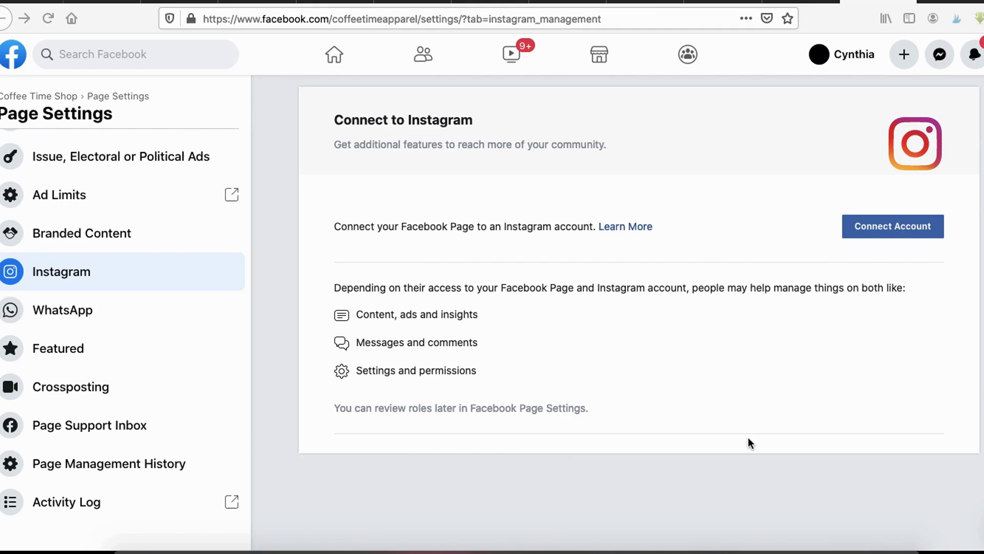
{"action": "mouse_move", "coordinate": [876, 183]}
{"action": "left_mouse_down"}
{"action": "mouse_move", "coordinate": [881, 274]}
{"action": "mouse_move", "coordinate": [865, 190]}
{"action": "left_mouse_up"}
{"action": "key", "text": "Escape"}
{"action": "left_click", "coordinate": [719, 552]}
{"action": "mouse_move", "coordinate": [39, 395]}
{"action": "left_mouse_down"}
{"action": "mouse_move", "coordinate": [24, 400]}
{"action": "mouse_move", "coordinate": [71, 409]}
{"action": "left_mouse_up"}
{"action": "key", "text": "Escape"}
- Browse the Google Images results for "coffee quotes" for post content ideas
{"action": "left_click", "coordinate": [947, 2]}
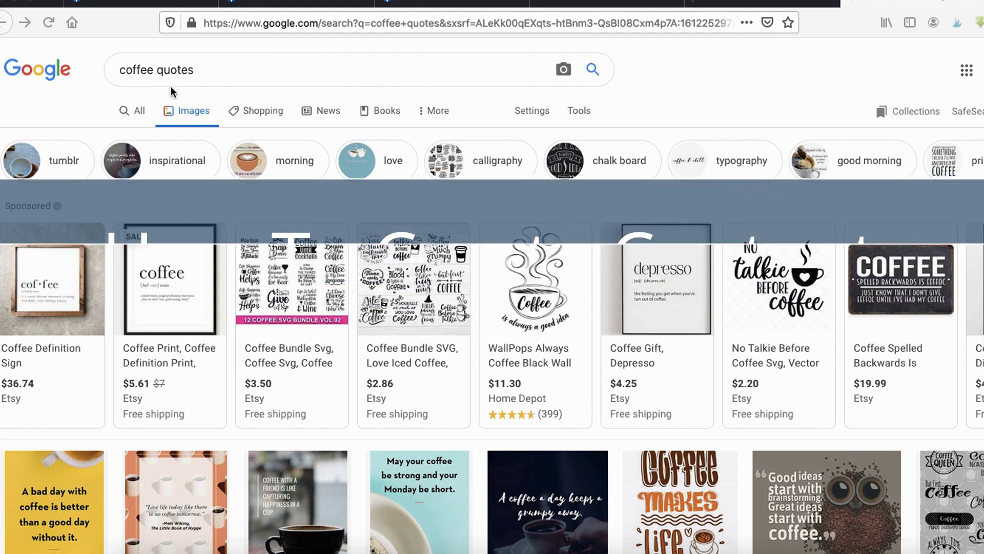
{"action": "left_click_drag", "start_coordinate": [108, 91], "coordinate": [214, 93]}
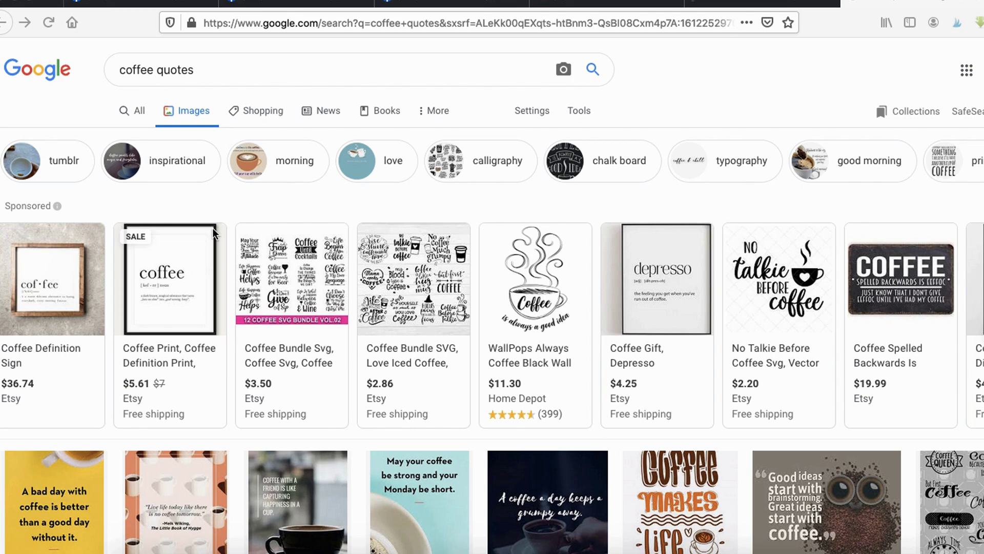
{"action": "scroll", "coordinate": [318, 300], "scroll_direction": "down", "scroll_amount": 5}
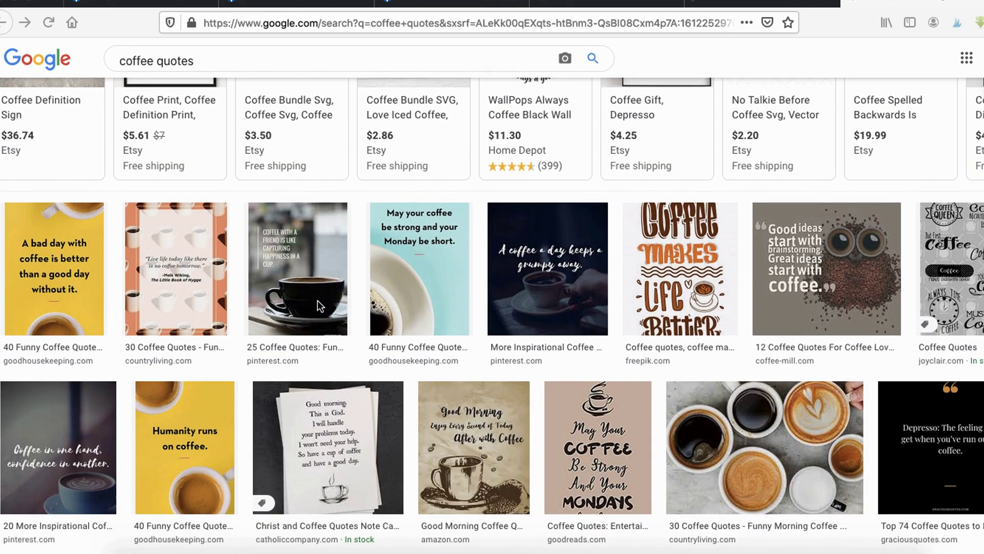
{"action": "scroll", "coordinate": [321, 307], "scroll_direction": "down", "scroll_amount": 1}
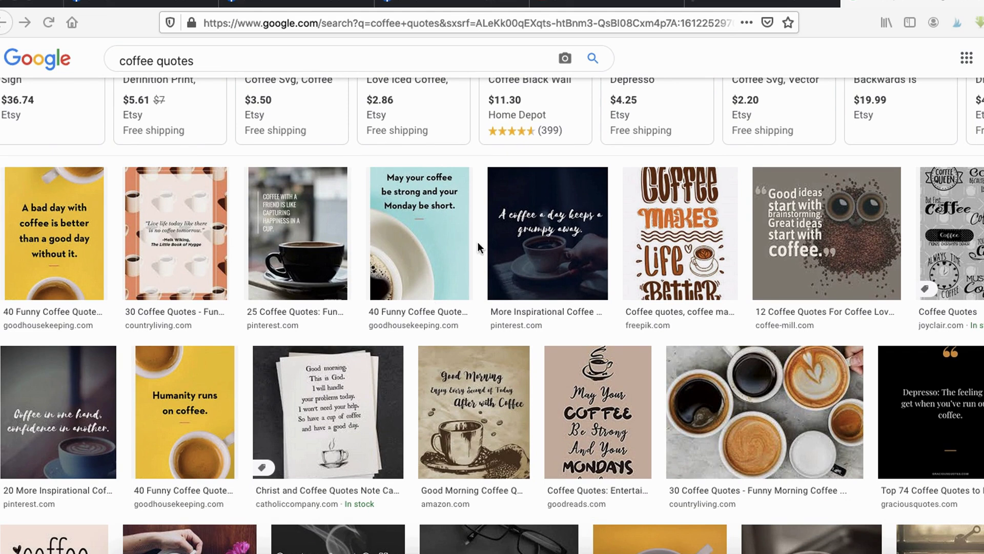
{"action": "scroll", "coordinate": [623, 175], "scroll_direction": "down", "scroll_amount": 2}
{"action": "scroll", "coordinate": [636, 176], "scroll_direction": "up", "scroll_amount": 1}
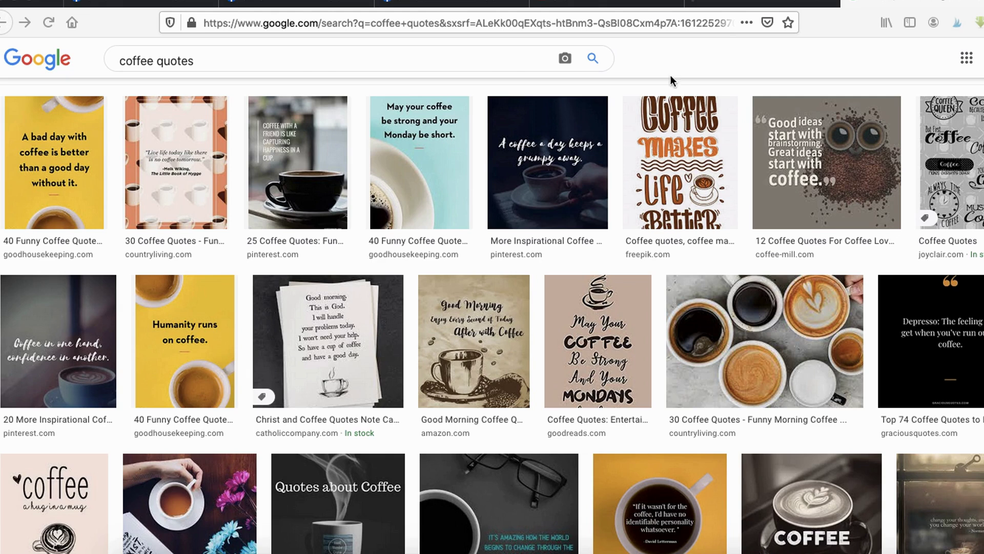
{"action": "scroll", "coordinate": [663, 246], "scroll_direction": "up", "scroll_amount": 1}
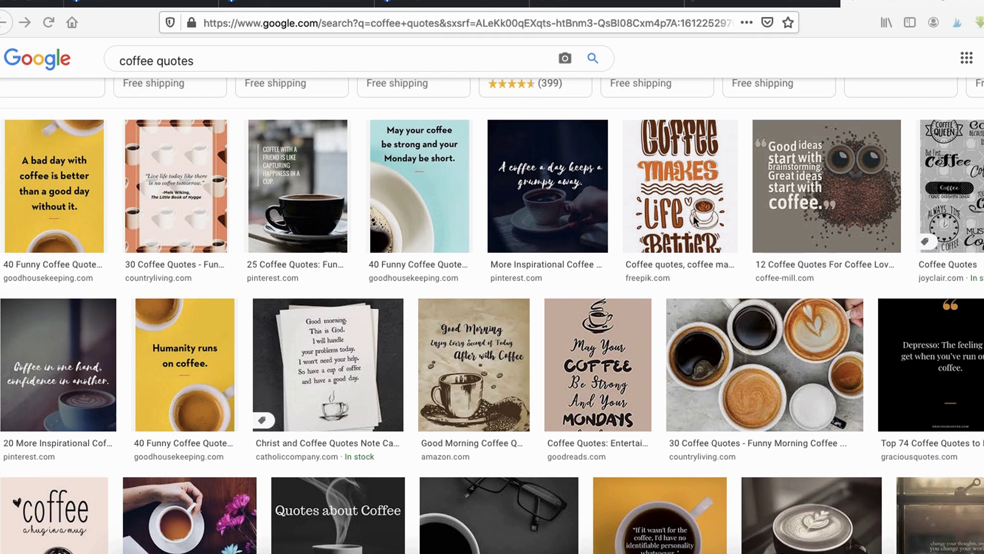
{"action": "mouse_move", "coordinate": [665, 72]}
{"action": "left_mouse_down"}
{"action": "mouse_move", "coordinate": [594, 185]}
{"action": "mouse_move", "coordinate": [755, 121]}
{"action": "mouse_move", "coordinate": [628, 299]}
{"action": "mouse_move", "coordinate": [737, 139]}
{"action": "mouse_move", "coordinate": [598, 100]}
{"action": "left_mouse_up"}
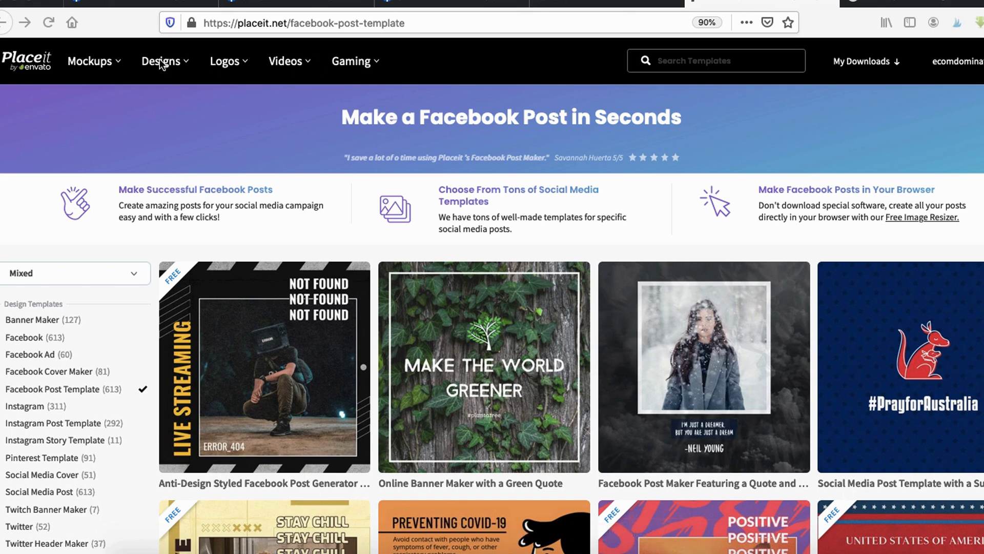
- Look through the first page of Facebook post templates on Placeit for a suitable quote design
{"action": "mouse_move", "coordinate": [159, 59]}
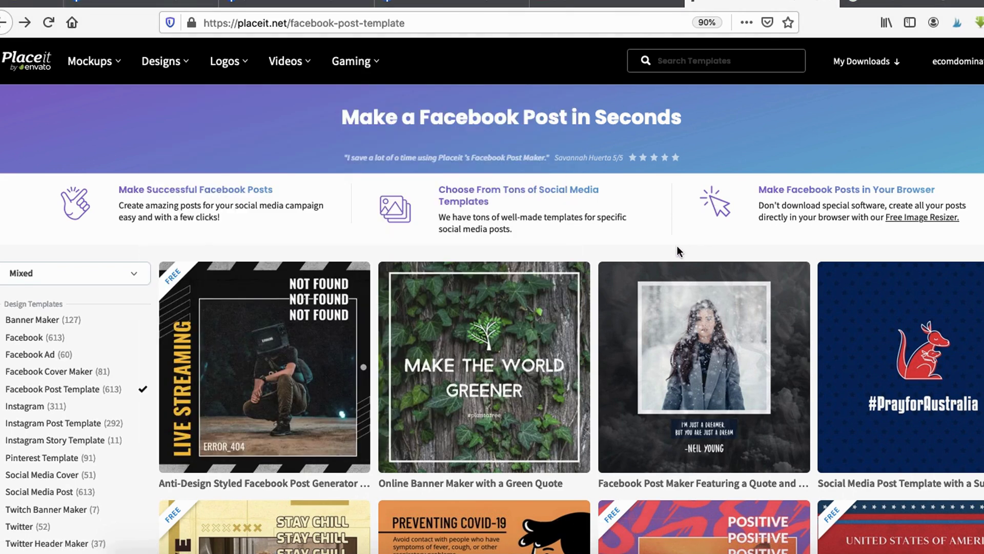
{"action": "scroll", "coordinate": [533, 239], "scroll_direction": "down", "scroll_amount": 3}
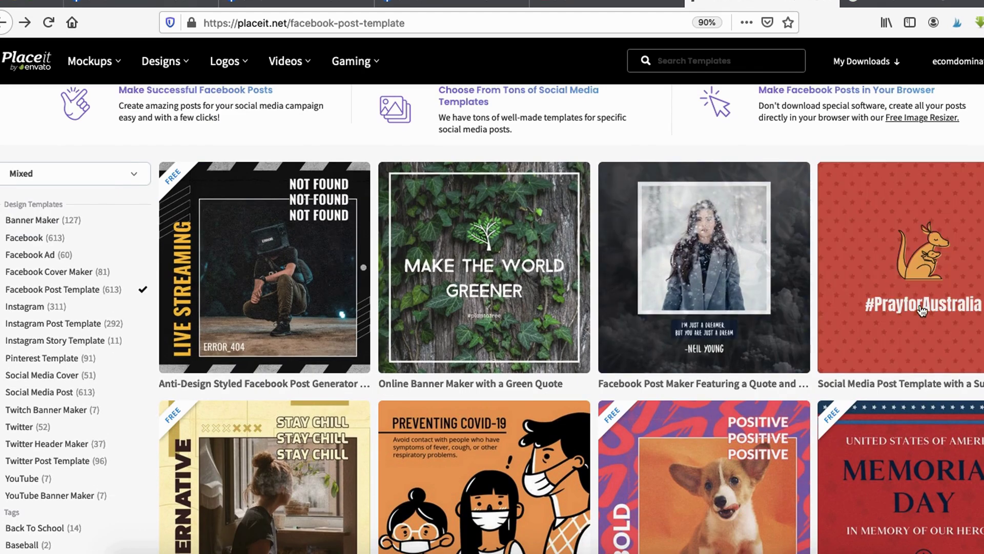
{"action": "scroll", "coordinate": [513, 277], "scroll_direction": "down", "scroll_amount": 6}
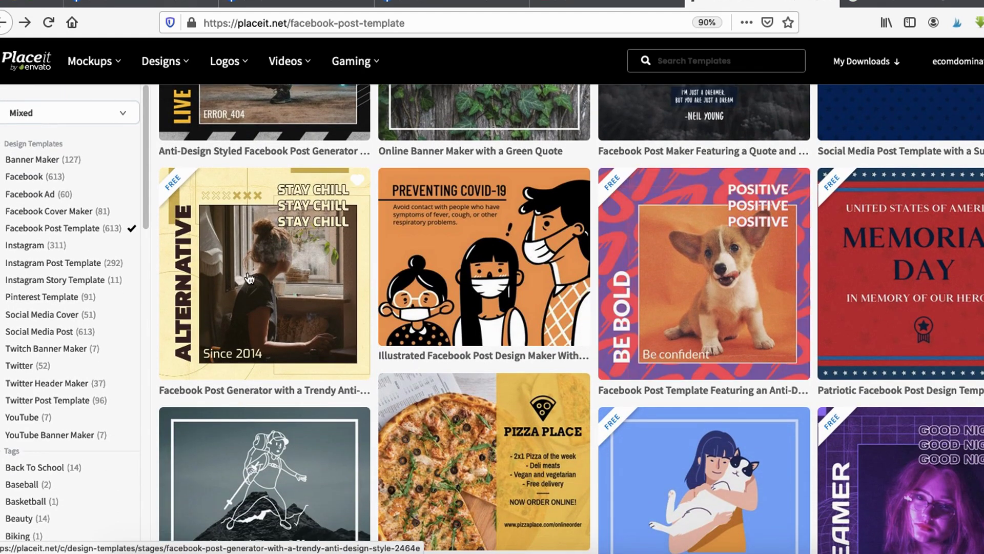
{"action": "scroll", "coordinate": [436, 225], "scroll_direction": "down", "scroll_amount": 2}
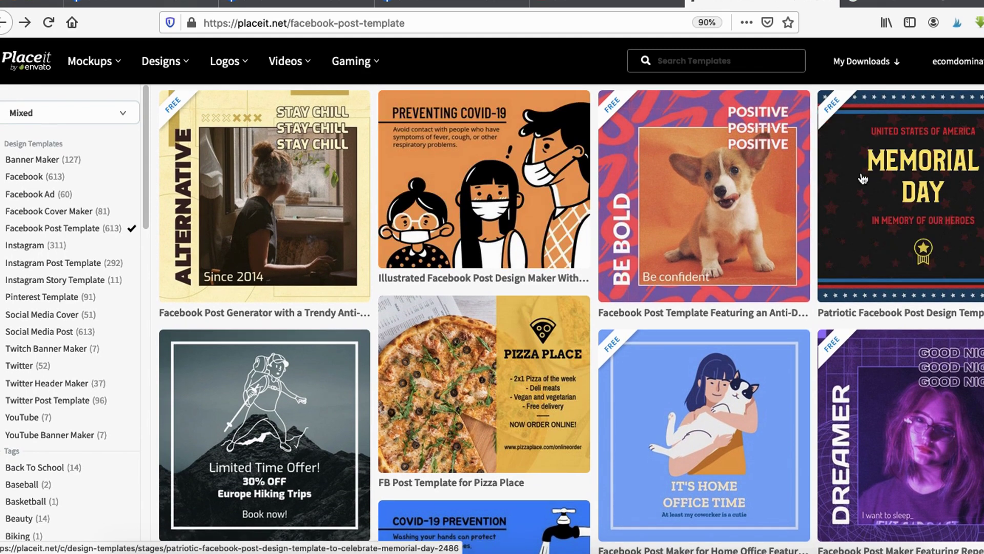
{"action": "scroll", "coordinate": [866, 195], "scroll_direction": "down", "scroll_amount": 5}
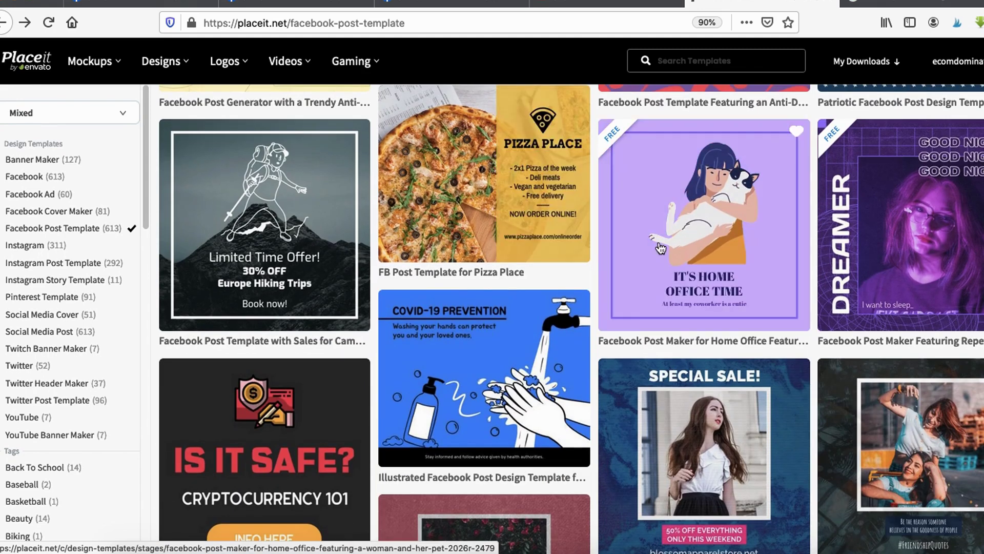
{"action": "scroll", "coordinate": [690, 246], "scroll_direction": "down", "scroll_amount": 2}
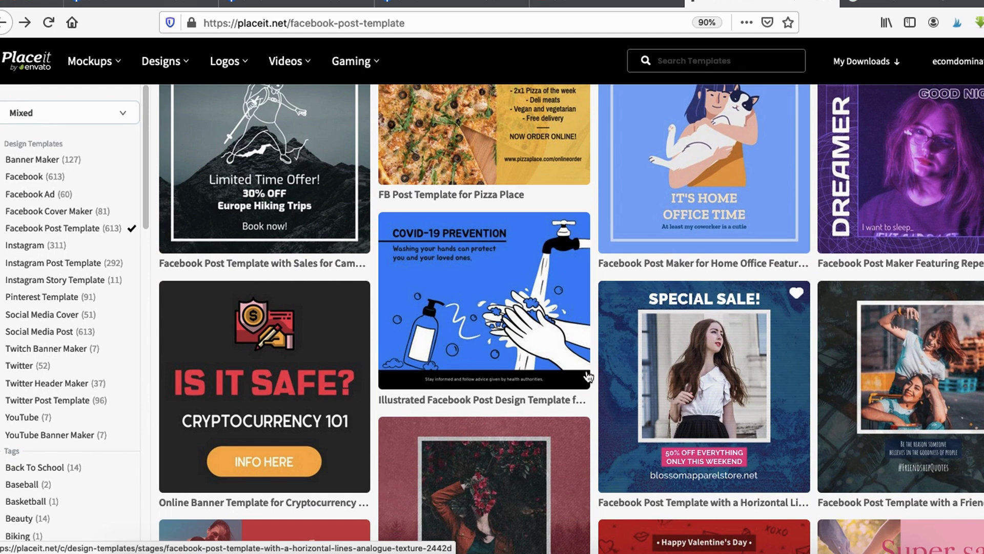
{"action": "scroll", "coordinate": [882, 403], "scroll_direction": "down", "scroll_amount": 1}
{"action": "scroll", "coordinate": [754, 315], "scroll_direction": "down", "scroll_amount": 6}
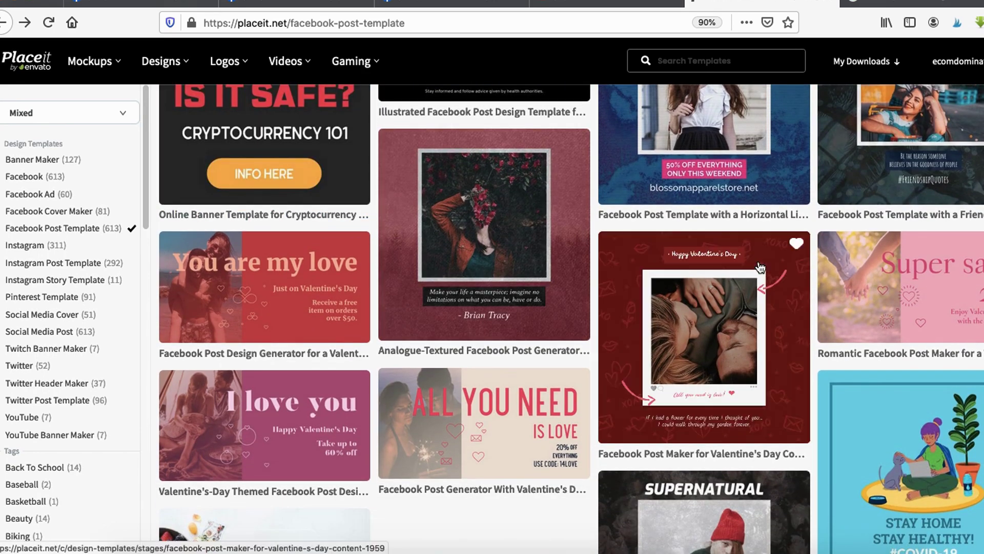
{"action": "scroll", "coordinate": [363, 270], "scroll_direction": "down", "scroll_amount": 1}
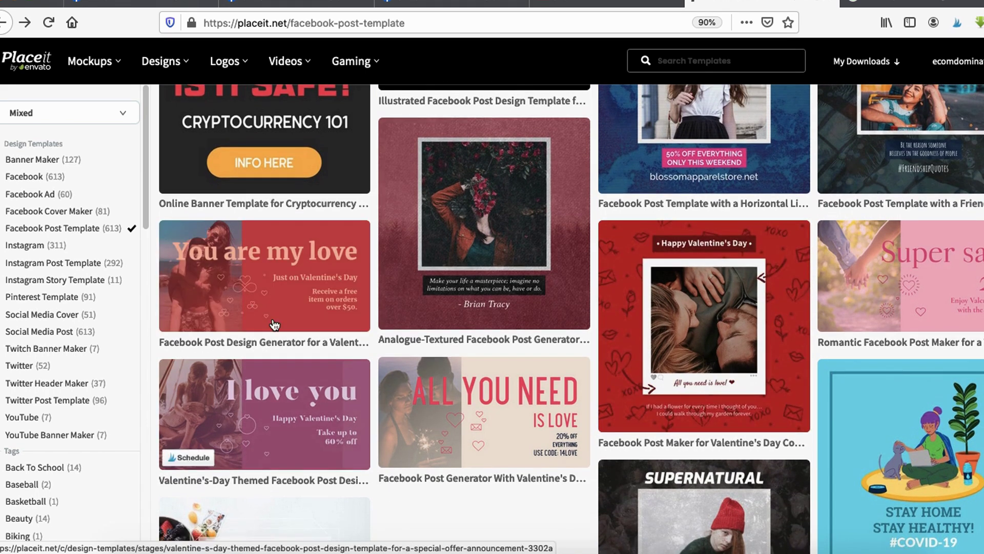
{"action": "scroll", "coordinate": [549, 288], "scroll_direction": "down", "scroll_amount": 5}
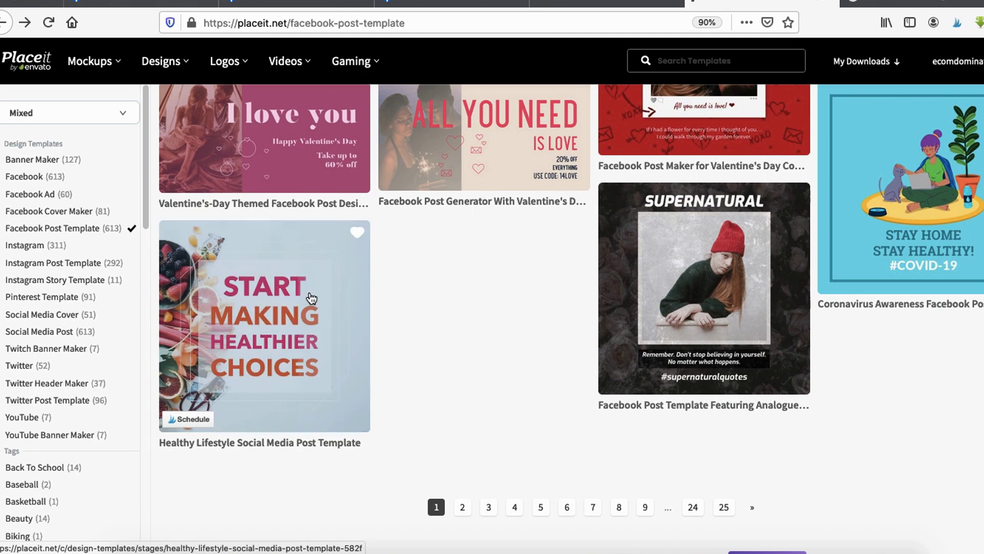
- Open the Healthy Lifestyle Social Media Post Template in the Placeit editor
{"action": "mouse_move", "coordinate": [212, 231]}
{"action": "left_mouse_down"}
{"action": "mouse_move", "coordinate": [407, 330]}
{"action": "mouse_move", "coordinate": [126, 214]}
{"action": "left_mouse_up"}
{"action": "key", "text": "Escape"}
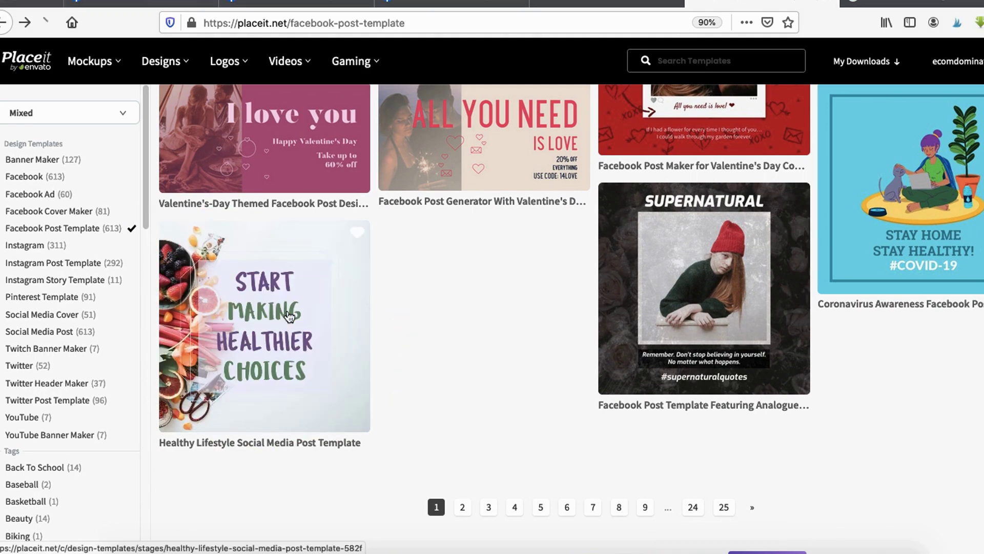
{"action": "left_click", "coordinate": [287, 310]}
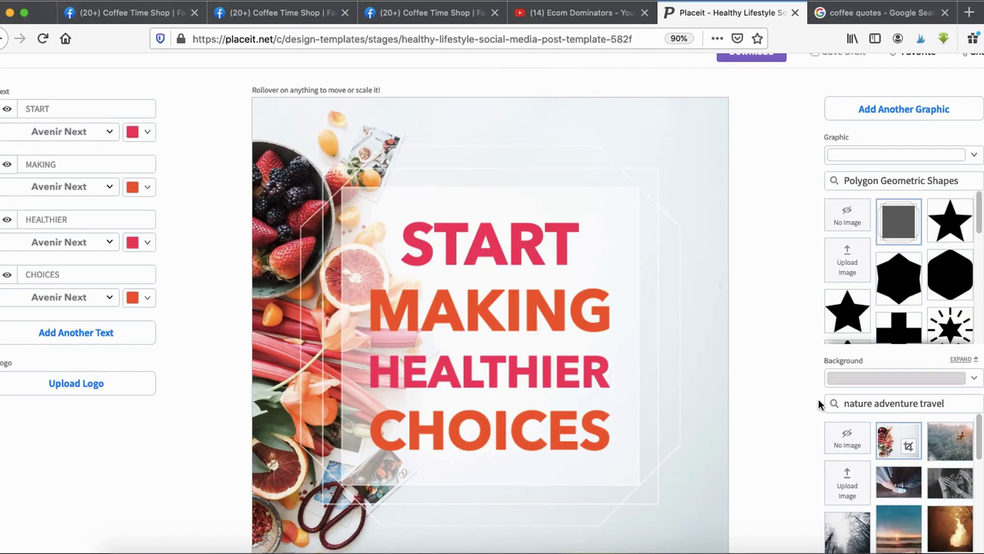
- Search the template's background images for "coffee"
{"action": "scroll", "coordinate": [818, 399], "scroll_direction": "down", "scroll_amount": 1}
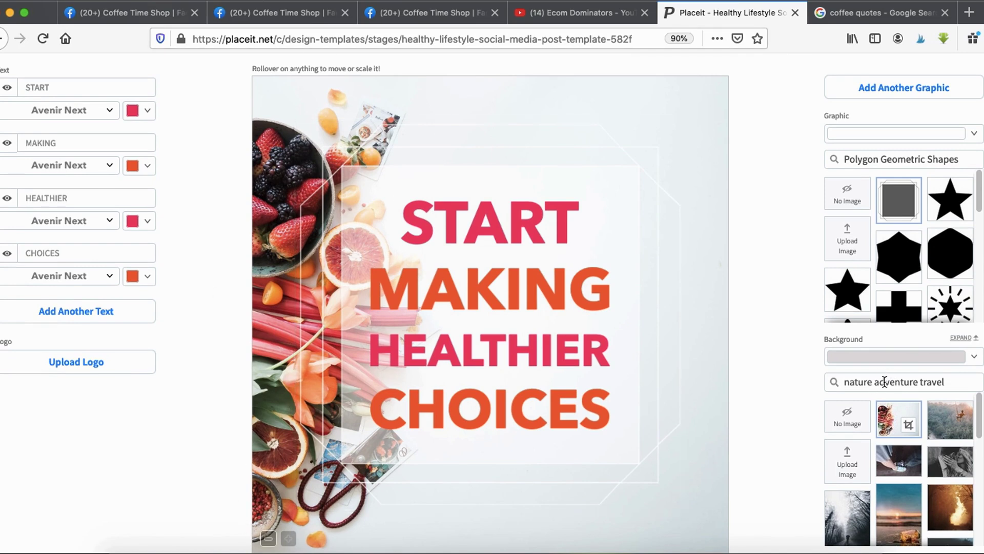
{"action": "triple_click", "coordinate": [960, 382]}
{"action": "type", "text": "co"}
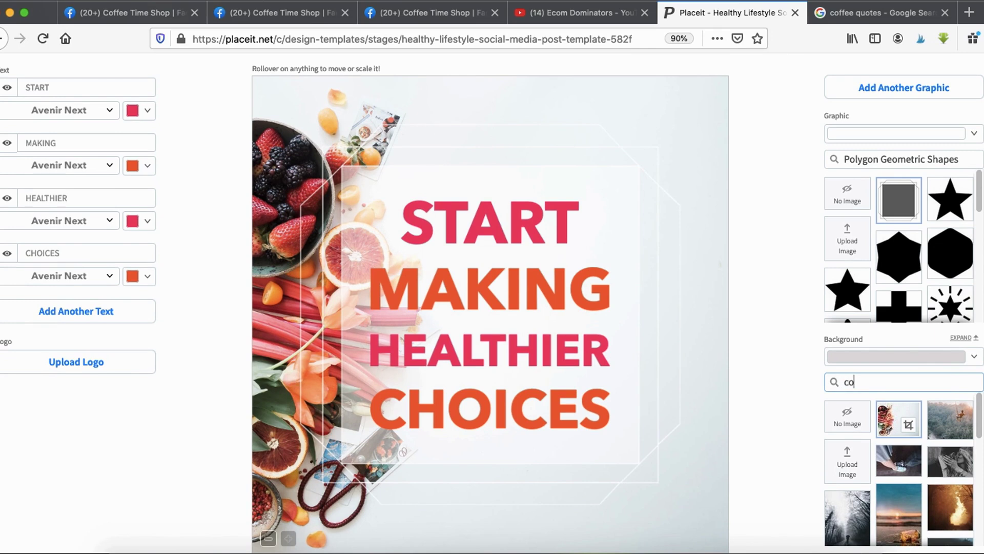
{"action": "type", "text": "ffee"}
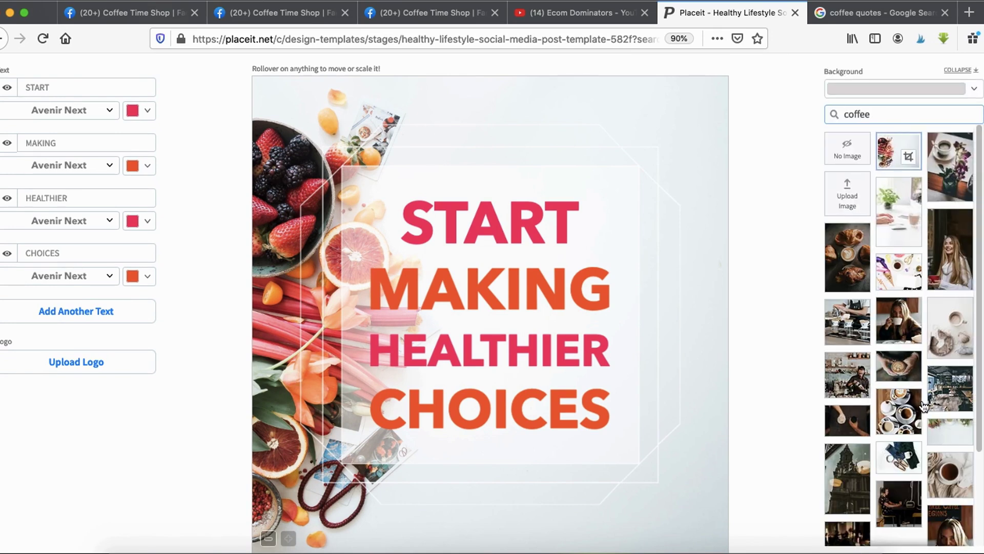
- Try the single-cup background on beige fabric, and settle on the overhead photo of several coffee cups on a wooden table
{"action": "scroll", "coordinate": [923, 406], "scroll_direction": "down", "scroll_amount": 1}
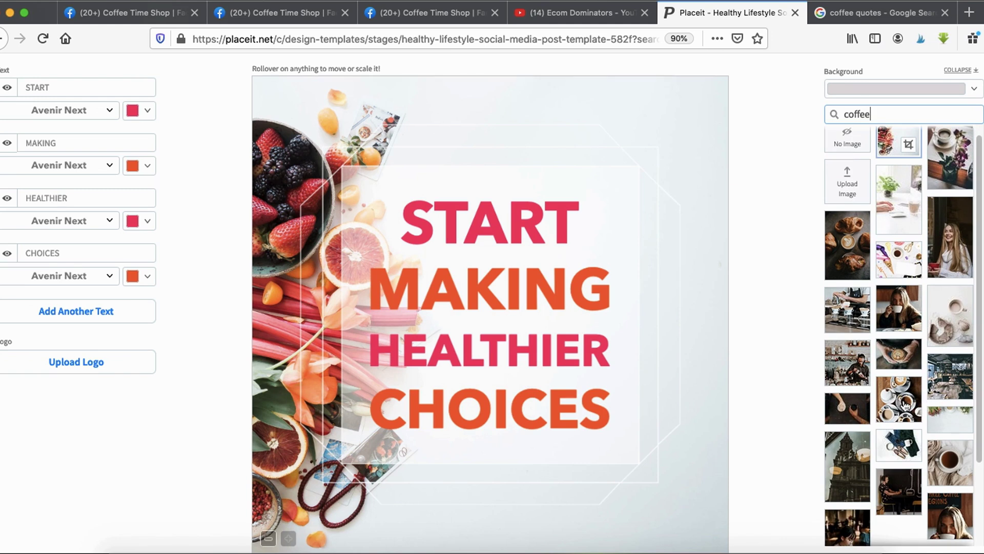
{"action": "left_click", "coordinate": [950, 478]}
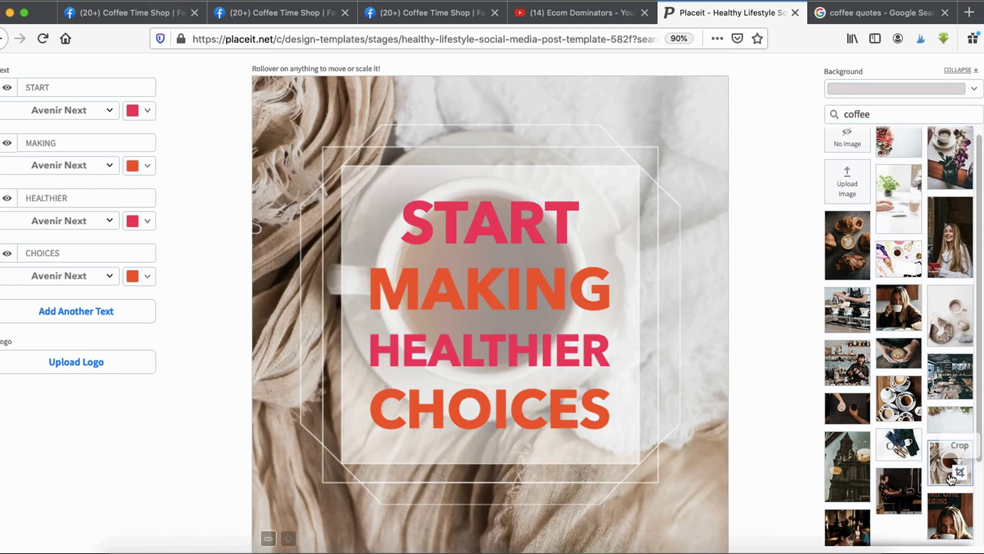
{"action": "left_click", "coordinate": [899, 395]}
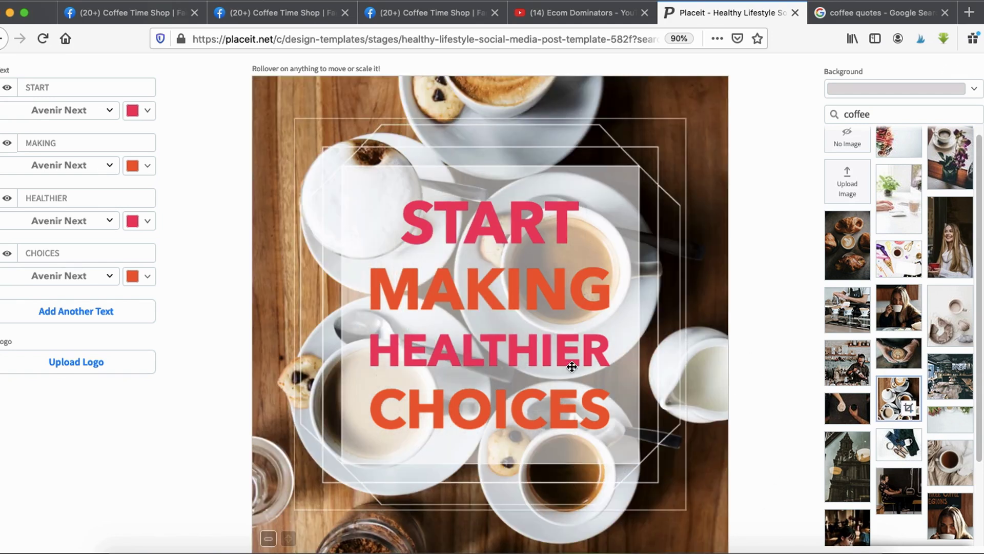
{"action": "scroll", "coordinate": [554, 364], "scroll_direction": "down", "scroll_amount": 2}
{"action": "scroll", "coordinate": [553, 365], "scroll_direction": "up", "scroll_amount": 3}
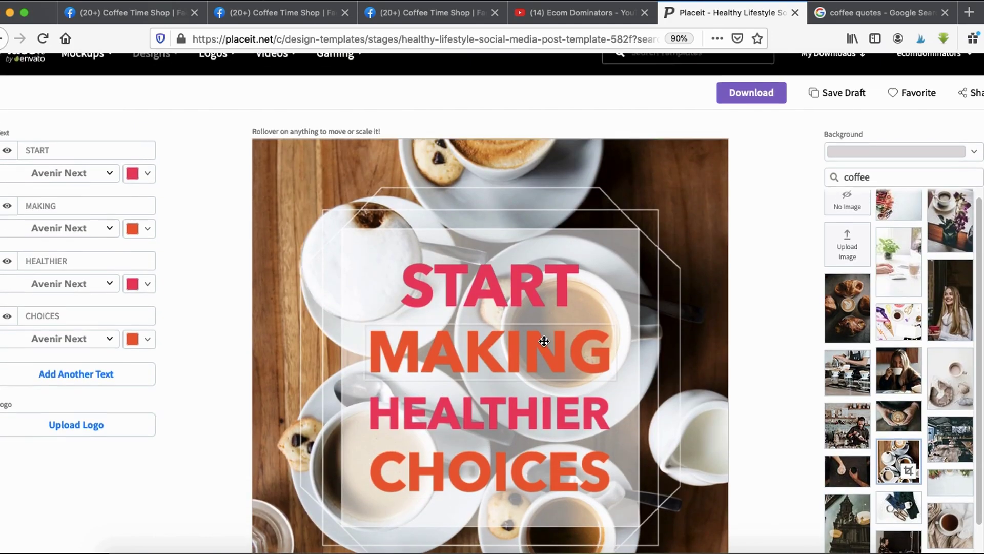
{"action": "scroll", "coordinate": [542, 363], "scroll_direction": "down", "scroll_amount": 1}
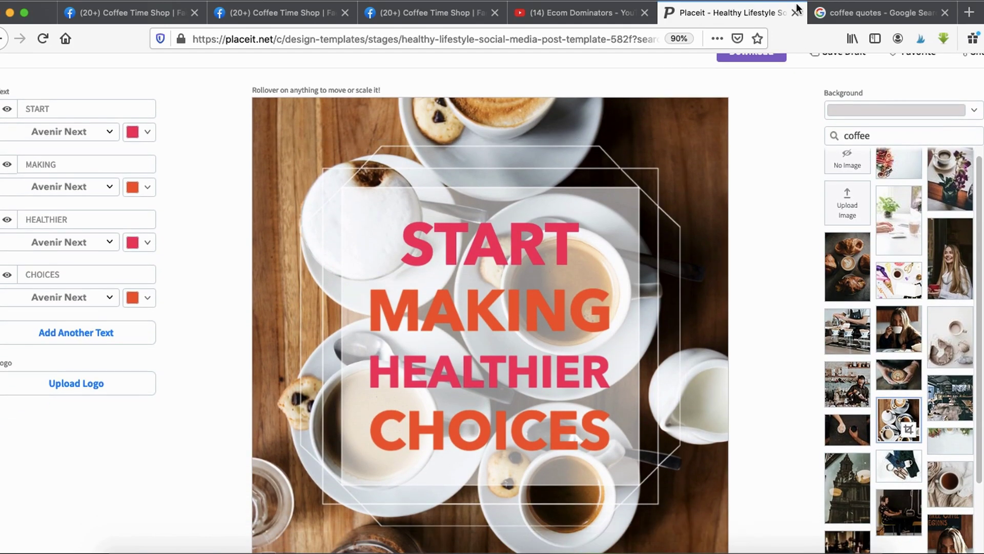
- Check the "Coffee makes life better" quote in the Google image results and replace the template's first text line with COFFEE
{"action": "left_click", "coordinate": [860, 13]}
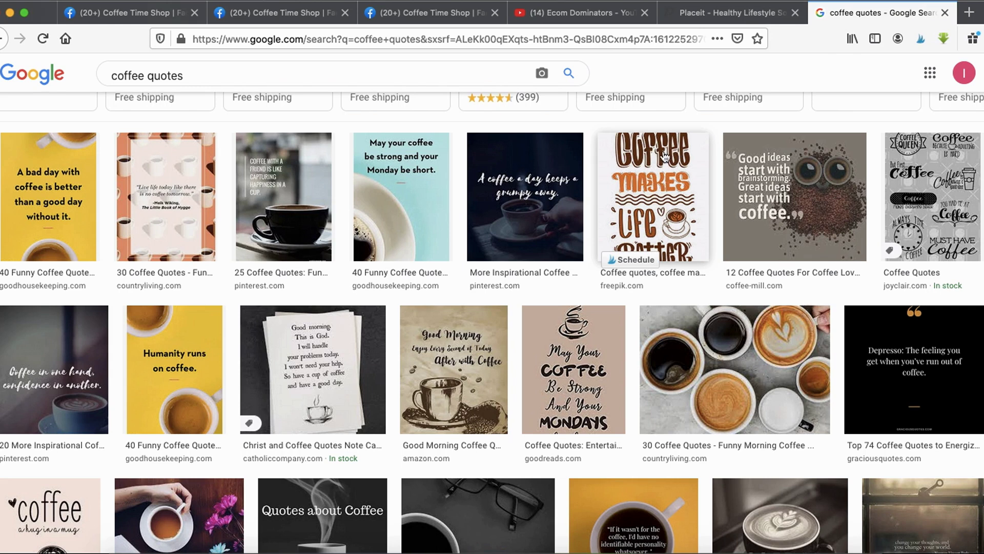
{"action": "left_click", "coordinate": [728, 13]}
{"action": "left_click", "coordinate": [82, 108]}
{"action": "double_click", "coordinate": [83, 108]}
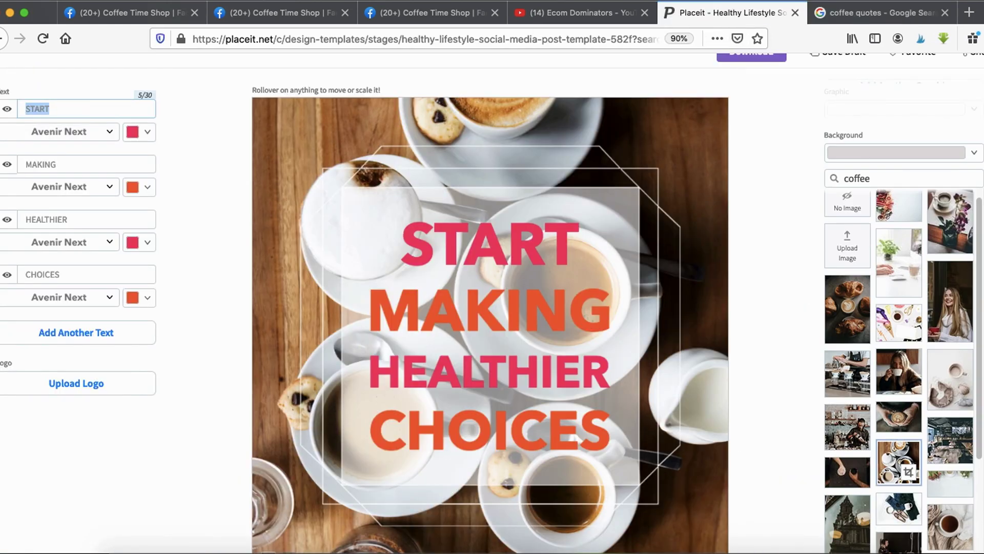
{"action": "type", "text": "co"}
{"action": "key", "text": "BackSpace"}
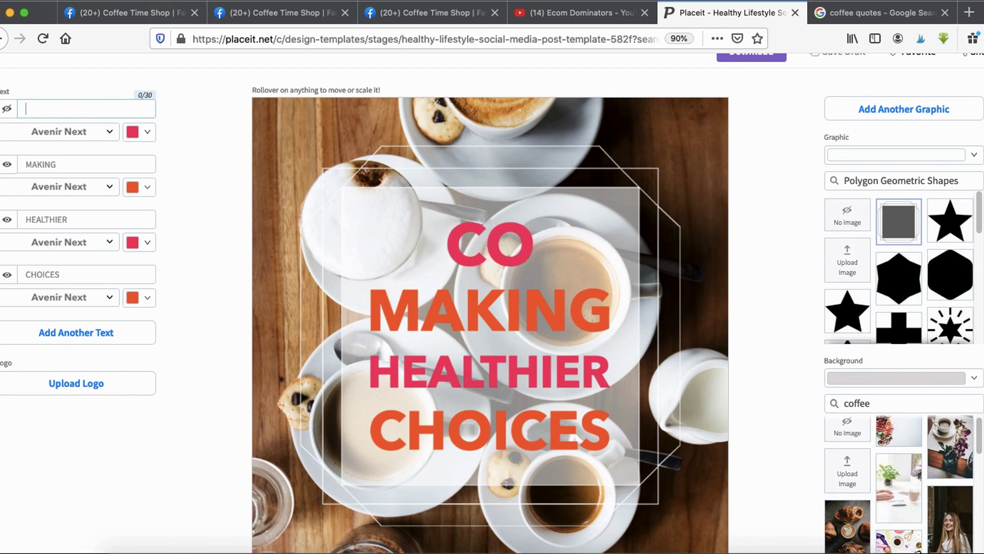
{"action": "type", "text": "COFFEE"}
{"action": "key", "text": "Tab"}
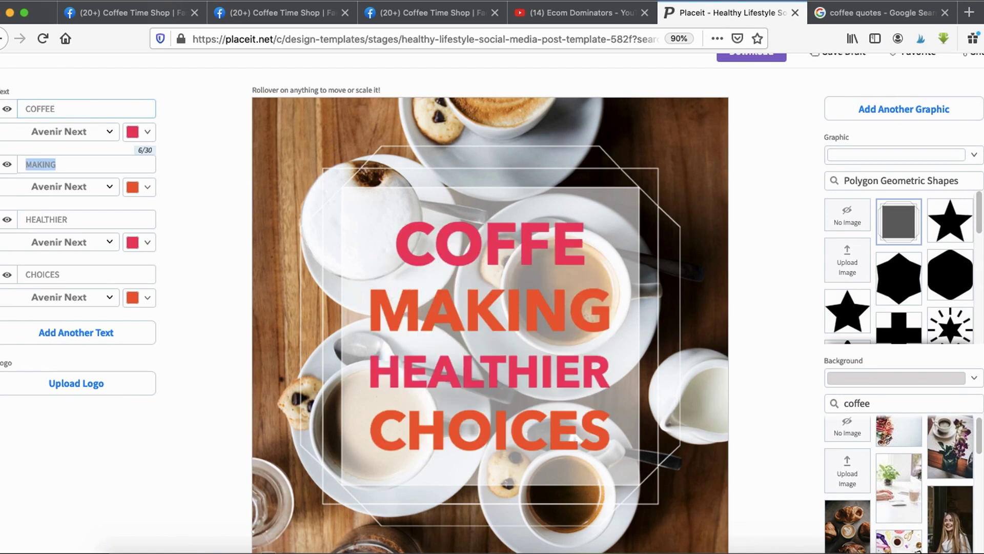
- Replace the second, third and fourth text lines with MAKES, LIFE and BETTER
{"action": "type", "text": "MAKES"}
{"action": "key", "text": "Tab"}
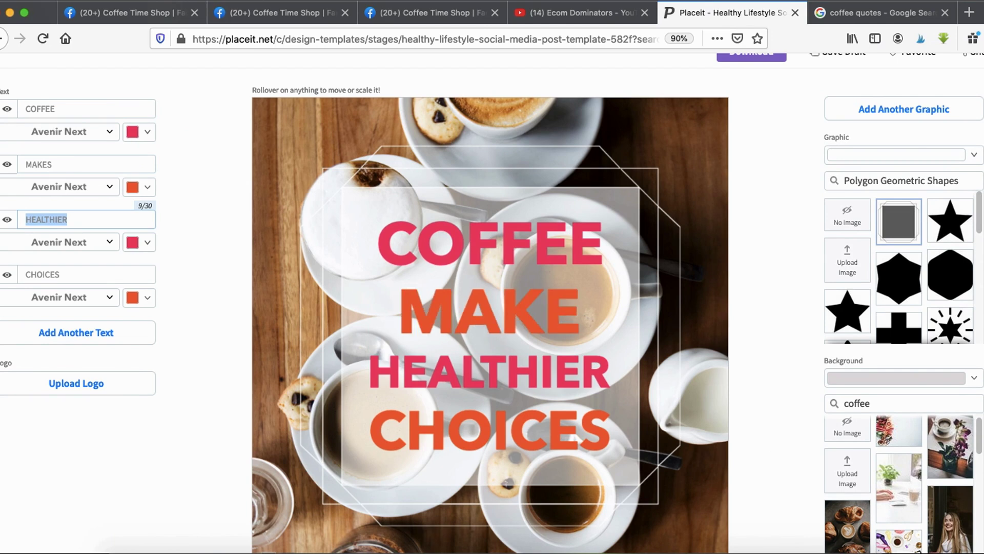
{"action": "type", "text": "LIFE"}
{"action": "key", "text": "Tab"}
{"action": "type", "text": "BETTER"}
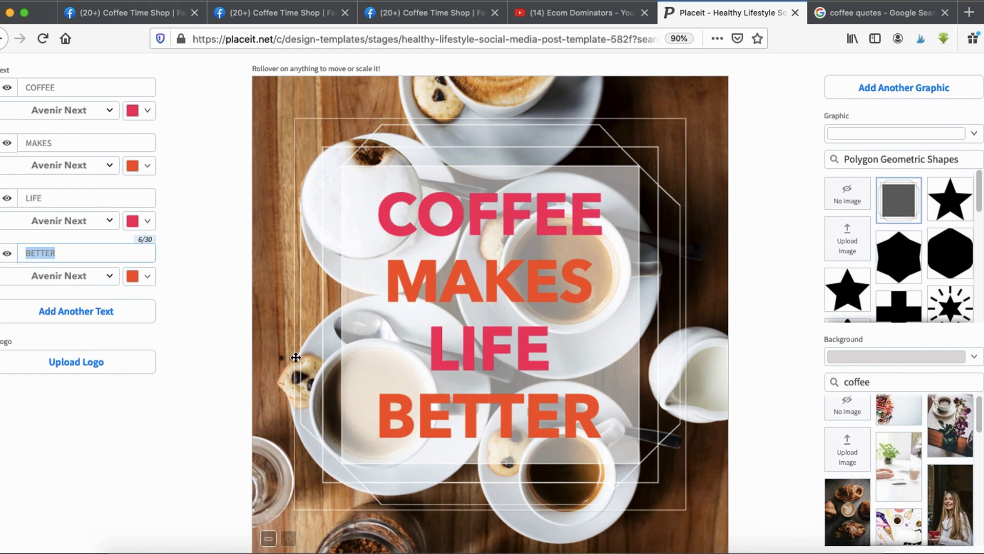
- Upload the round Coffee Time logo to the design and accept its default crop
{"action": "left_click", "coordinate": [690, 549]}
{"action": "mouse_move", "coordinate": [52, 387]}
{"action": "left_mouse_down"}
{"action": "mouse_move", "coordinate": [9, 340]}
{"action": "mouse_move", "coordinate": [172, 358]}
{"action": "mouse_move", "coordinate": [2, 346]}
{"action": "left_mouse_up"}
{"action": "key", "text": "Escape"}
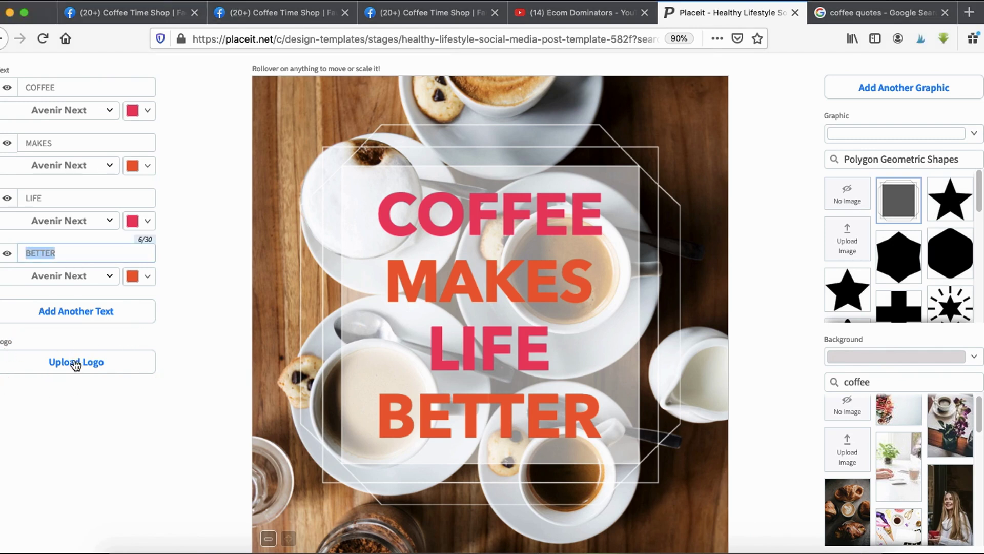
{"action": "left_click", "coordinate": [75, 363]}
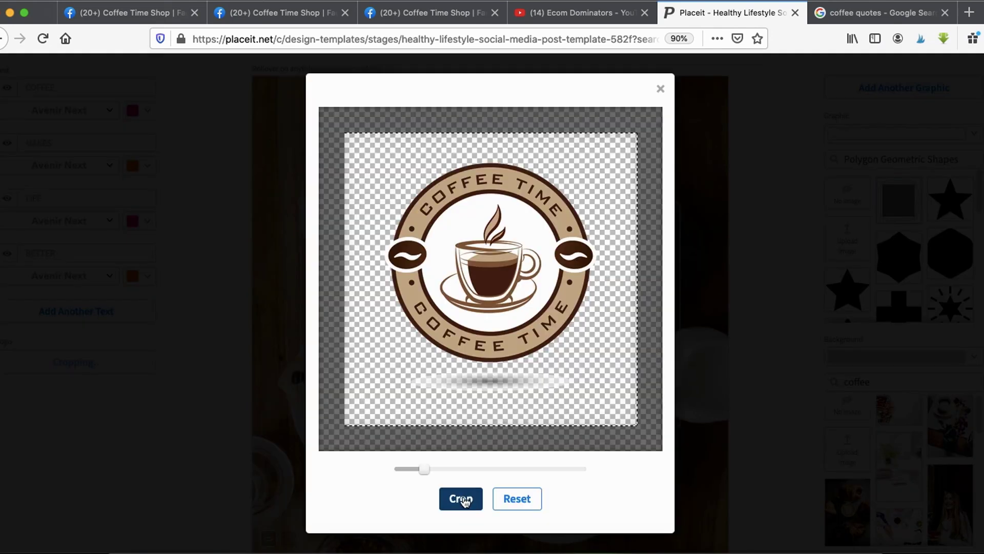
{"action": "left_click", "coordinate": [461, 499]}
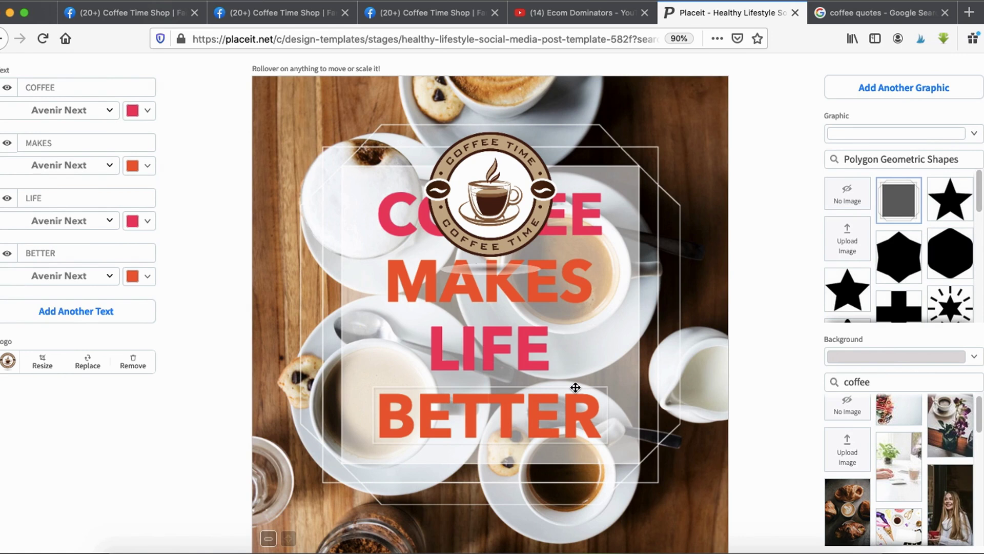
- Shrink the Coffee Time logo and place it in the design's lower-right corner, clear of the quote text
{"action": "scroll", "coordinate": [564, 374], "scroll_direction": "down", "scroll_amount": 1}
{"action": "mouse_move", "coordinate": [496, 157]}
{"action": "left_mouse_down"}
{"action": "mouse_move", "coordinate": [505, 201]}
{"action": "mouse_move", "coordinate": [500, 159]}
{"action": "left_mouse_up"}
{"action": "left_click_drag", "start_coordinate": [439, 133], "coordinate": [260, 491]}
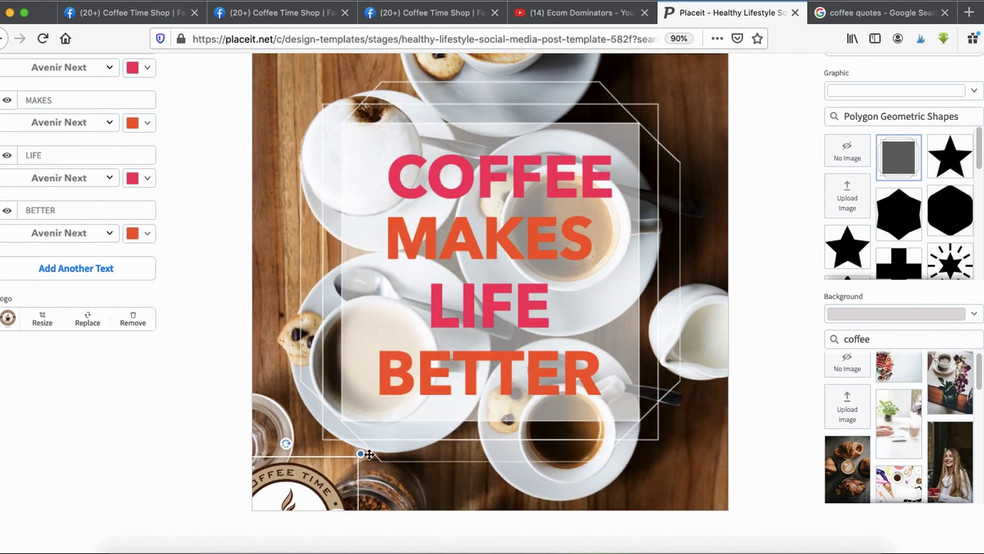
{"action": "left_click_drag", "start_coordinate": [362, 453], "coordinate": [311, 441]}
{"action": "left_click_drag", "start_coordinate": [298, 474], "coordinate": [689, 472]}
{"action": "left_click", "coordinate": [768, 448]}
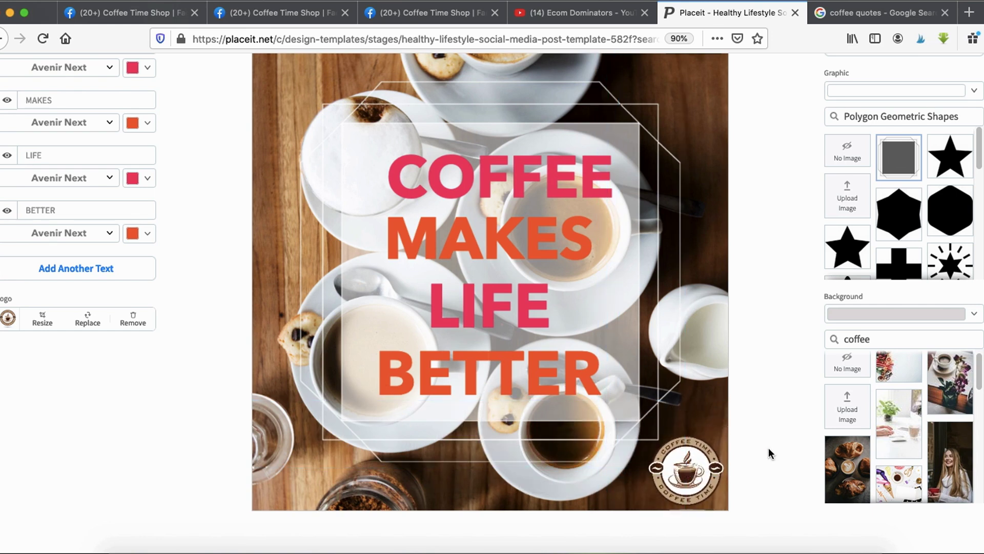
{"action": "scroll", "coordinate": [755, 430], "scroll_direction": "up", "scroll_amount": 1}
{"action": "scroll", "coordinate": [755, 432], "scroll_direction": "up", "scroll_amount": 1}
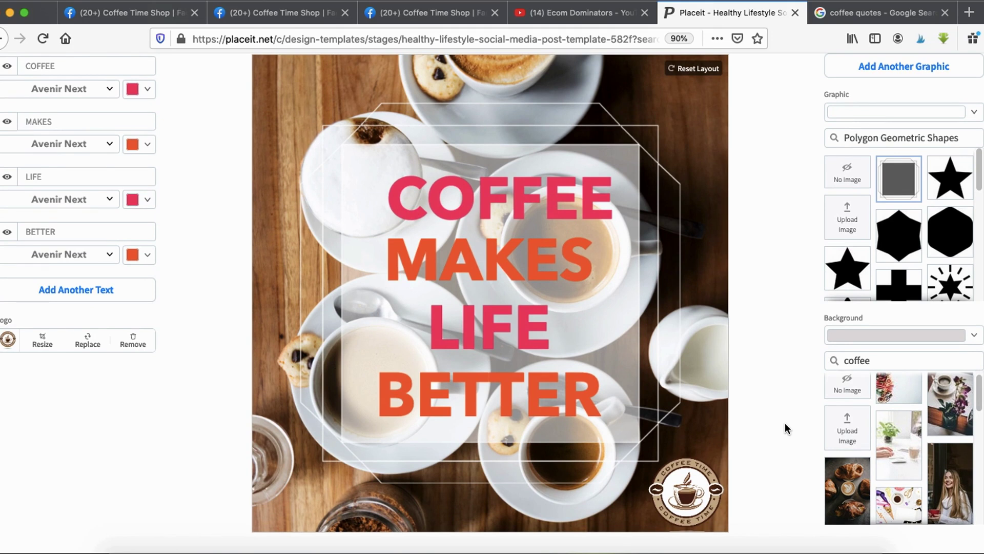
{"action": "scroll", "coordinate": [785, 400], "scroll_direction": "up", "scroll_amount": 3}
{"action": "scroll", "coordinate": [493, 420], "scroll_direction": "down", "scroll_amount": 1}
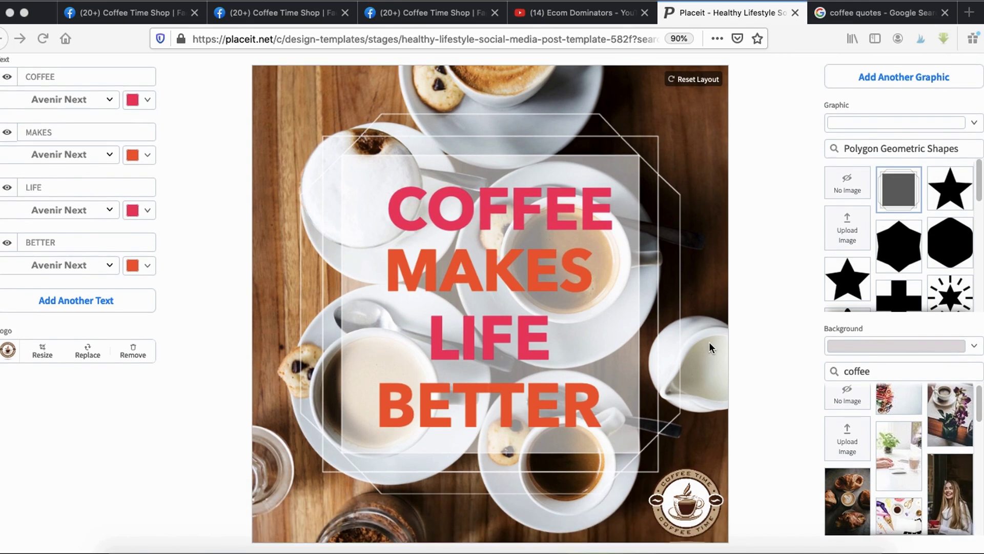
{"action": "scroll", "coordinate": [759, 184], "scroll_direction": "up", "scroll_amount": 2}
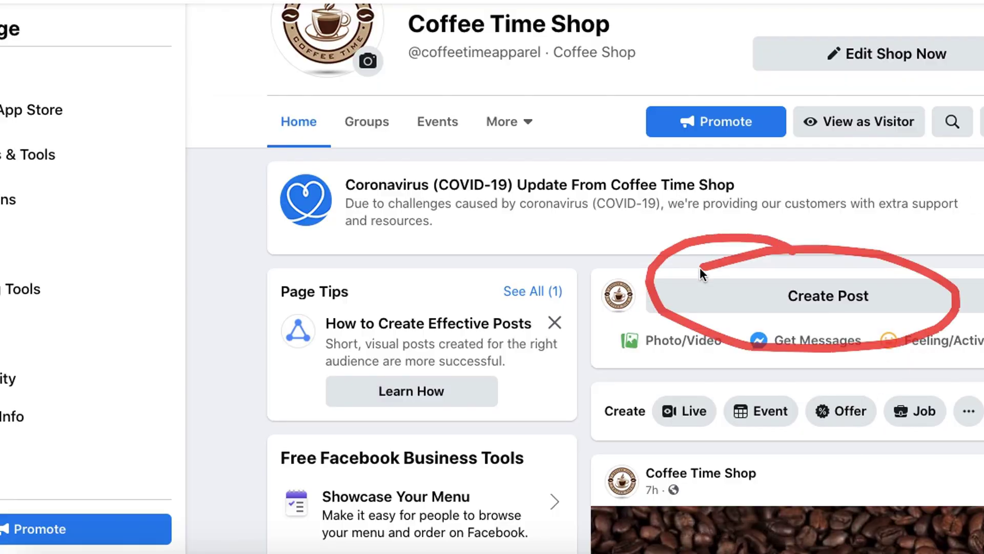
- Start a new post on the Coffee Time Shop Facebook Page and attach the "Coffee makes life better" image
{"action": "left_click", "coordinate": [817, 298]}
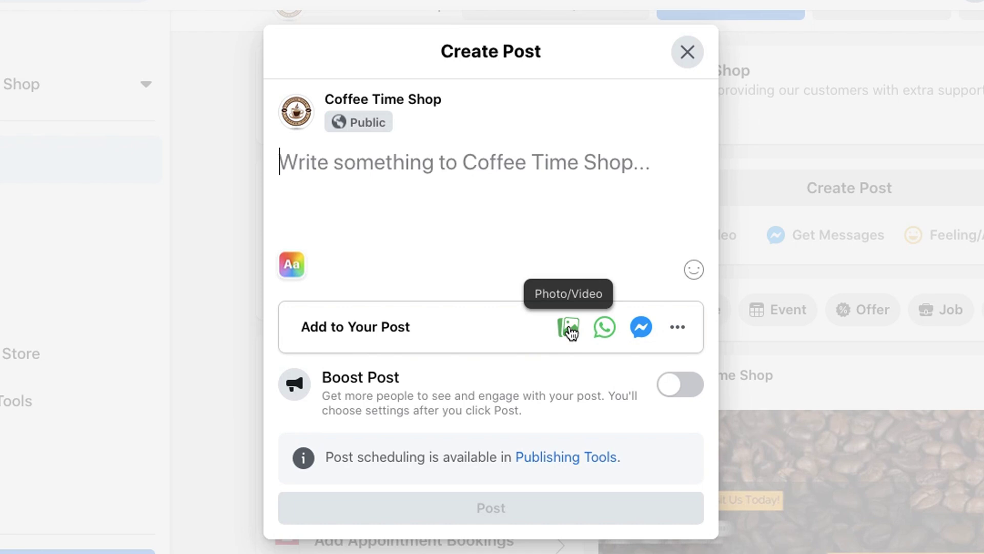
{"action": "left_click", "coordinate": [570, 330]}
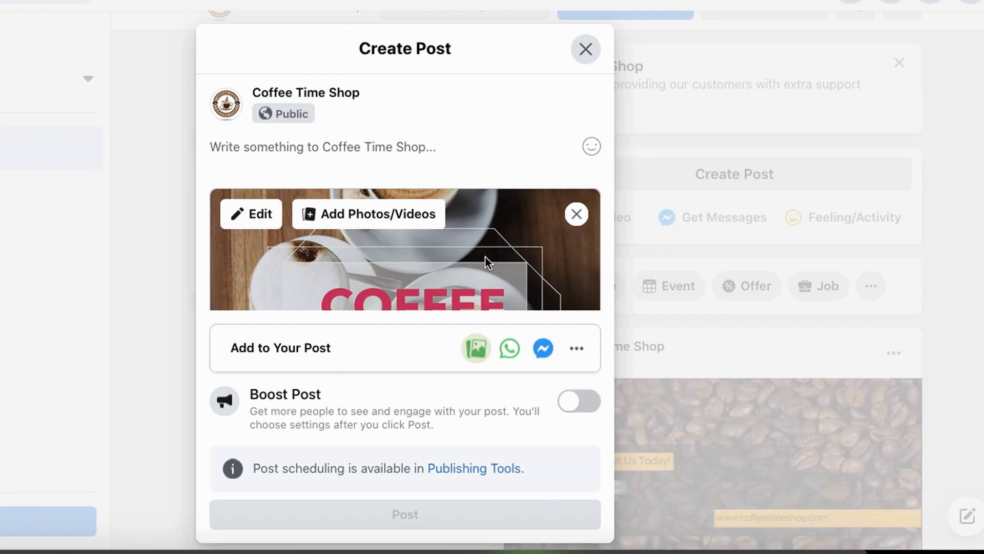
{"action": "scroll", "coordinate": [578, 278], "scroll_direction": "down", "scroll_amount": 3}
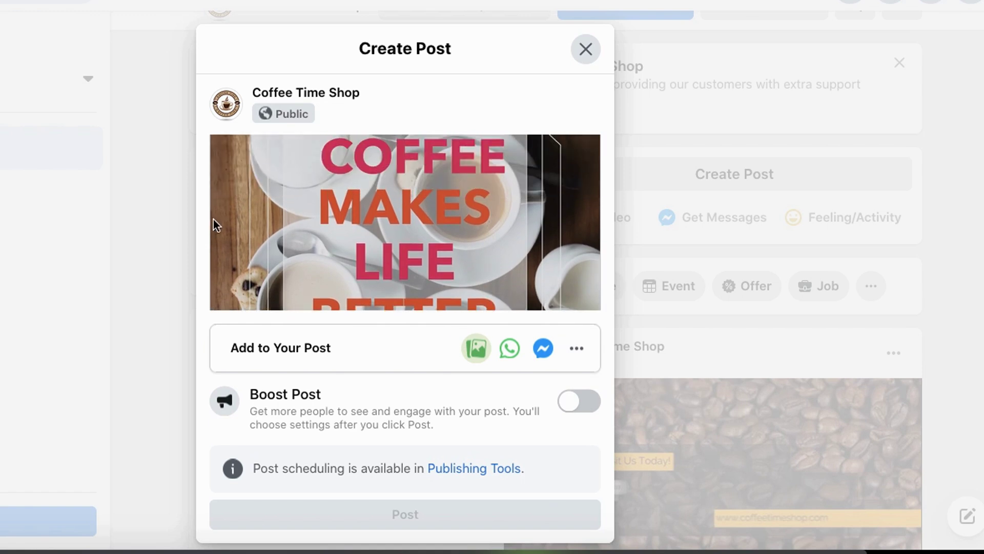
{"action": "scroll", "coordinate": [213, 219], "scroll_direction": "up", "scroll_amount": 2}
{"action": "scroll", "coordinate": [397, 232], "scroll_direction": "up", "scroll_amount": 2}
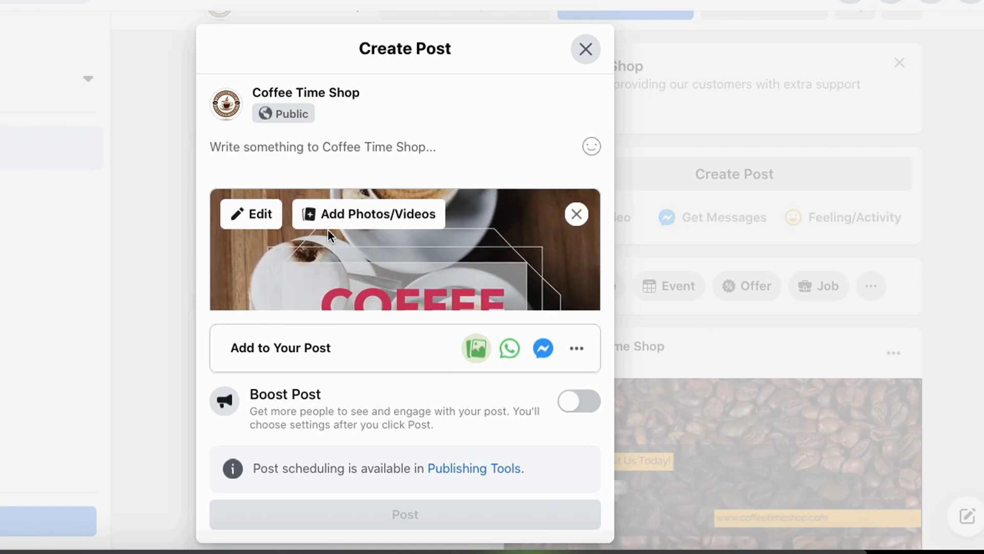
- Write "Do you agree?" as the text of the new post
{"action": "left_click", "coordinate": [332, 149]}
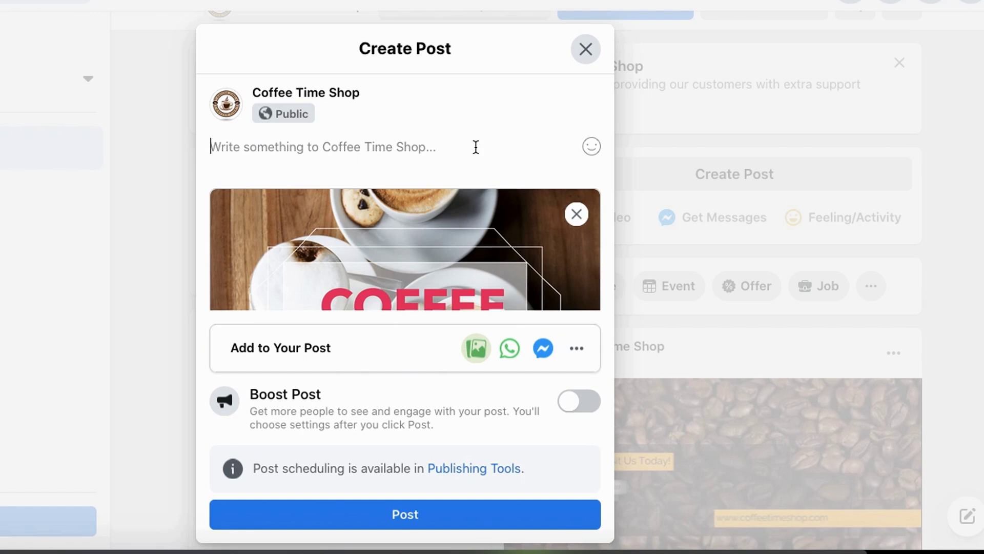
{"action": "type", "text": "DO YOU"}
{"action": "key", "text": "BackSpace"}
{"action": "key", "text": "BackSpace"}
{"action": "key", "text": "BackSpace"}
{"action": "key", "text": "BackSpace"}
{"action": "key", "text": "BackSpace"}
{"action": "type", "text": "o you agree?"}
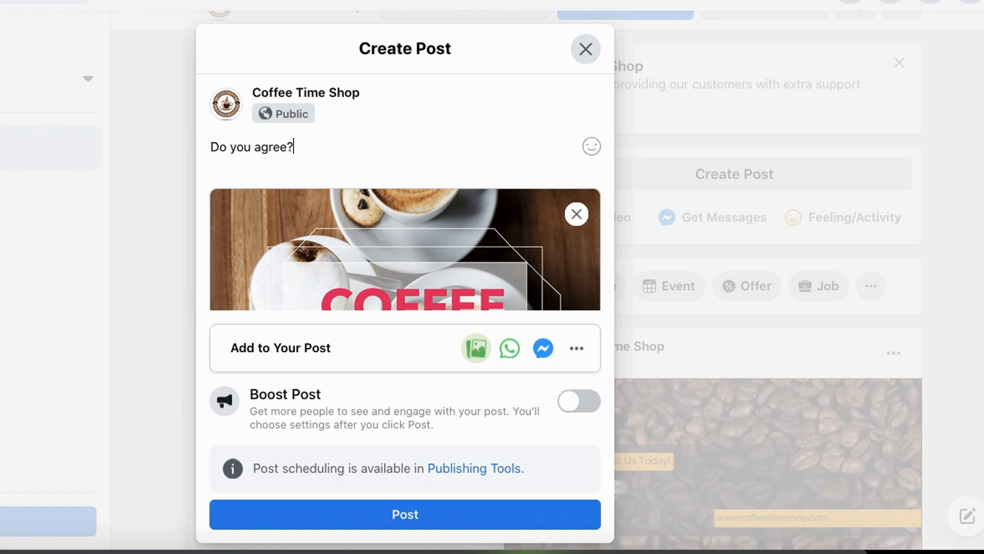
- Publish the quote post to the Coffee Time Shop Page and view it in the feed
{"action": "mouse_move", "coordinate": [504, 281]}
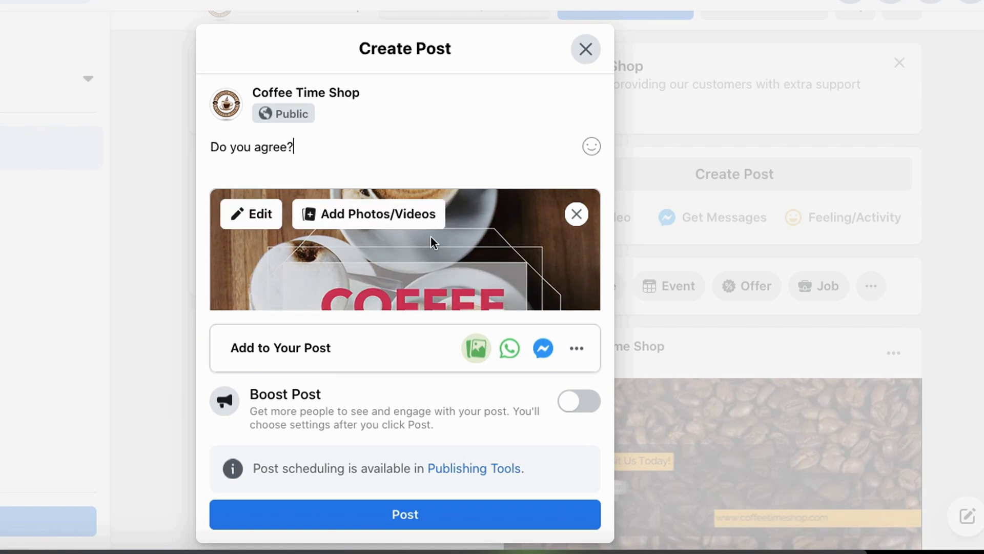
{"action": "scroll", "coordinate": [415, 306], "scroll_direction": "down", "scroll_amount": 1}
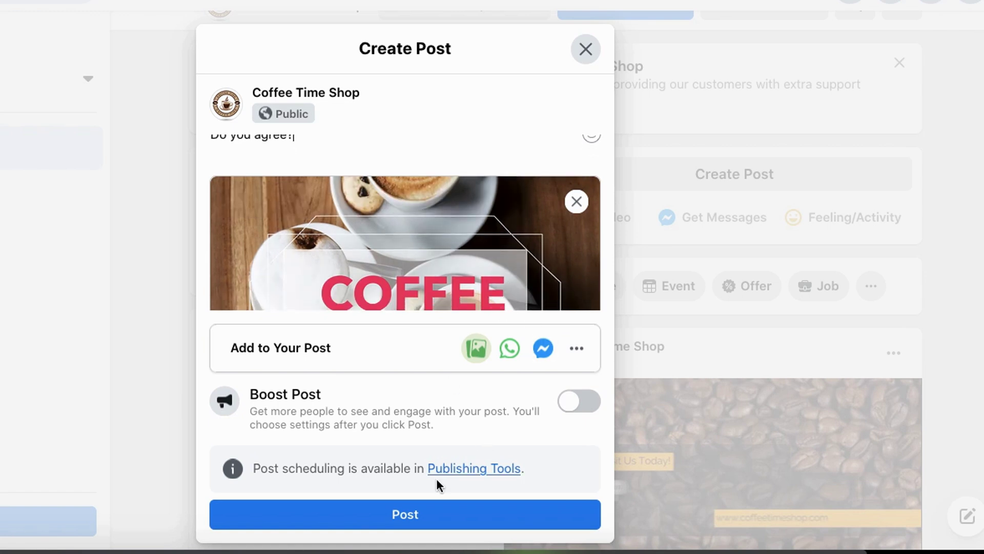
{"action": "left_click", "coordinate": [407, 512]}
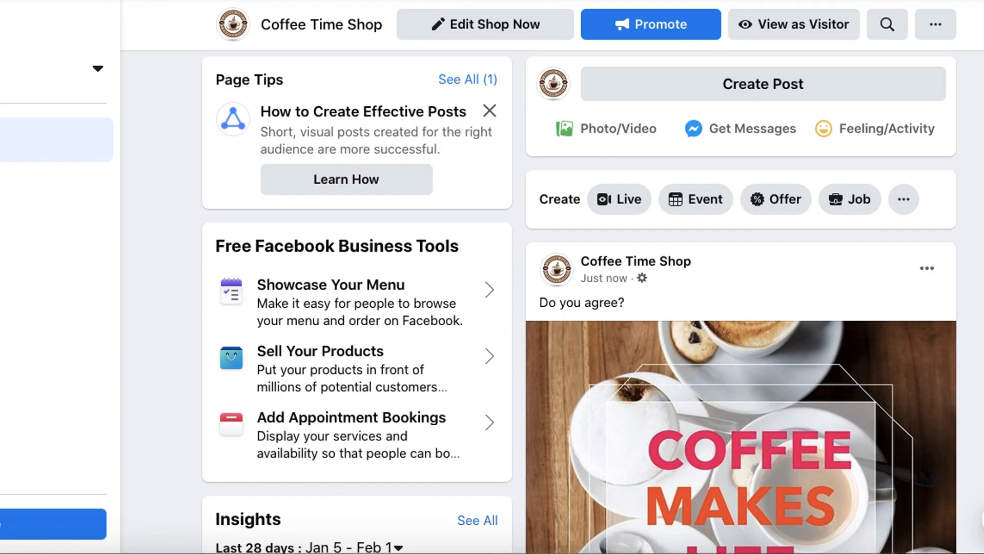
{"action": "scroll", "coordinate": [580, 302], "scroll_direction": "down", "scroll_amount": 3}
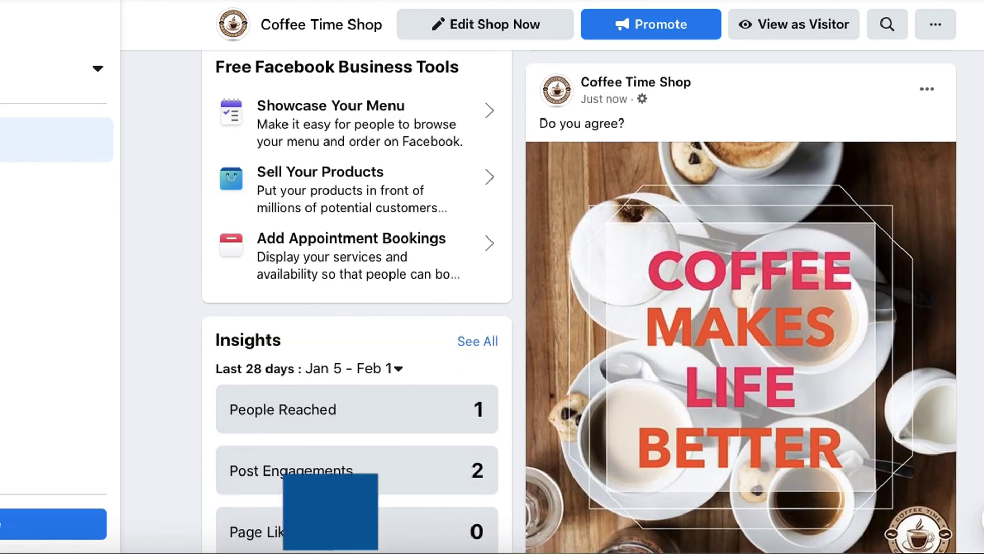
{"action": "scroll", "coordinate": [511, 302], "scroll_direction": "down", "scroll_amount": 1}
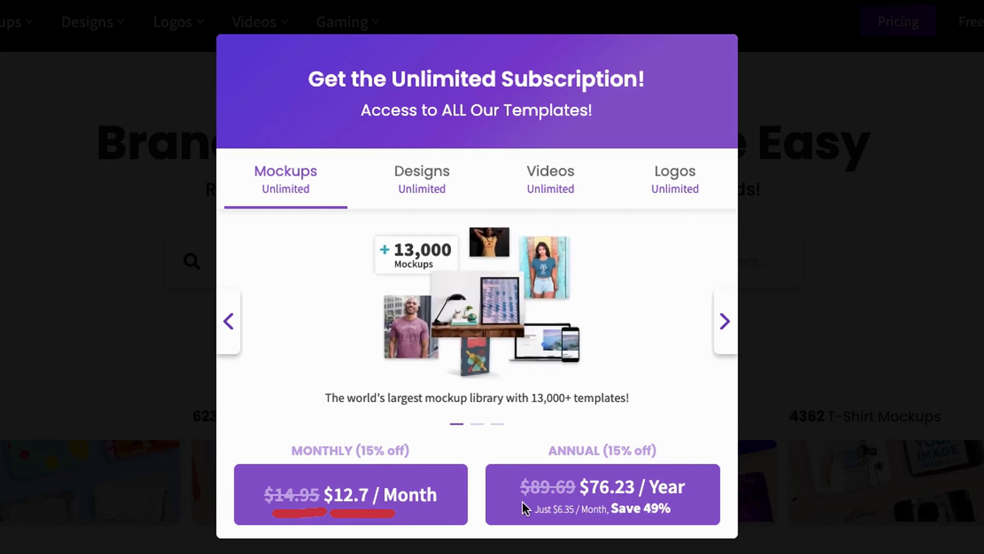
{"action": "left_click_drag", "start_coordinate": [522, 501], "coordinate": [669, 502]}
{"action": "key", "text": "Escape"}
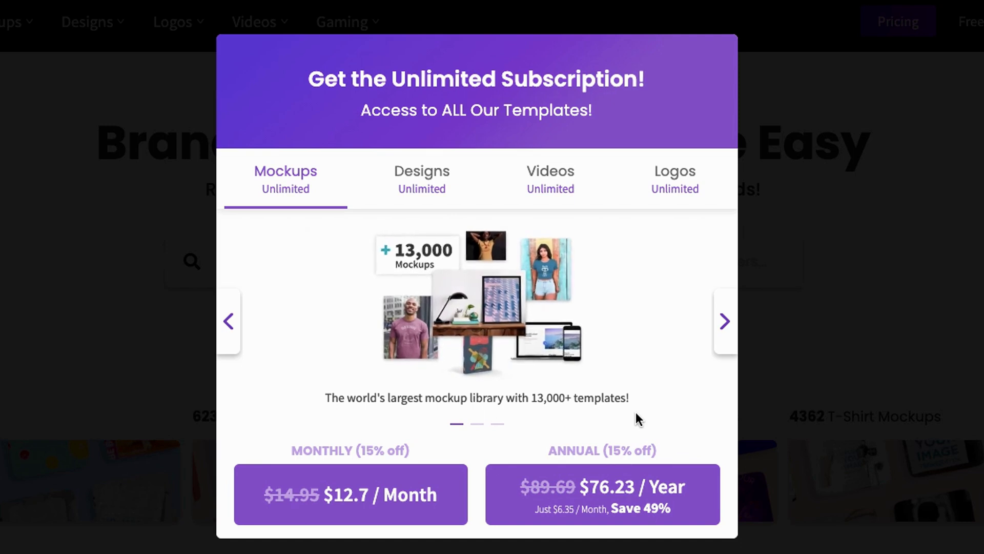
{"action": "mouse_move", "coordinate": [553, 435]}
{"action": "left_mouse_down"}
{"action": "mouse_move", "coordinate": [474, 527]}
{"action": "mouse_move", "coordinate": [768, 469]}
{"action": "left_mouse_up"}
{"action": "mouse_move", "coordinate": [729, 438]}
{"action": "left_mouse_down"}
{"action": "mouse_move", "coordinate": [534, 545]}
{"action": "mouse_move", "coordinate": [520, 436]}
{"action": "left_mouse_up"}
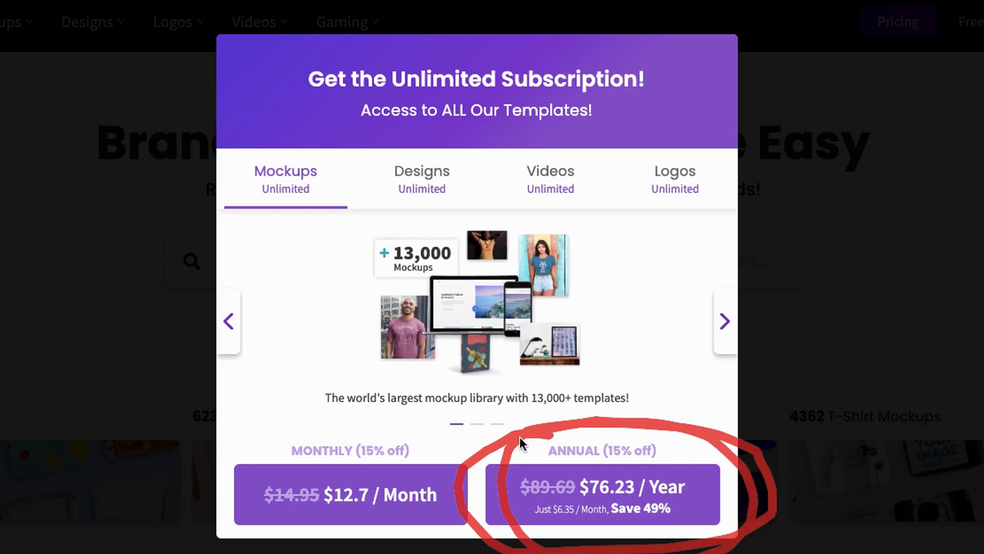